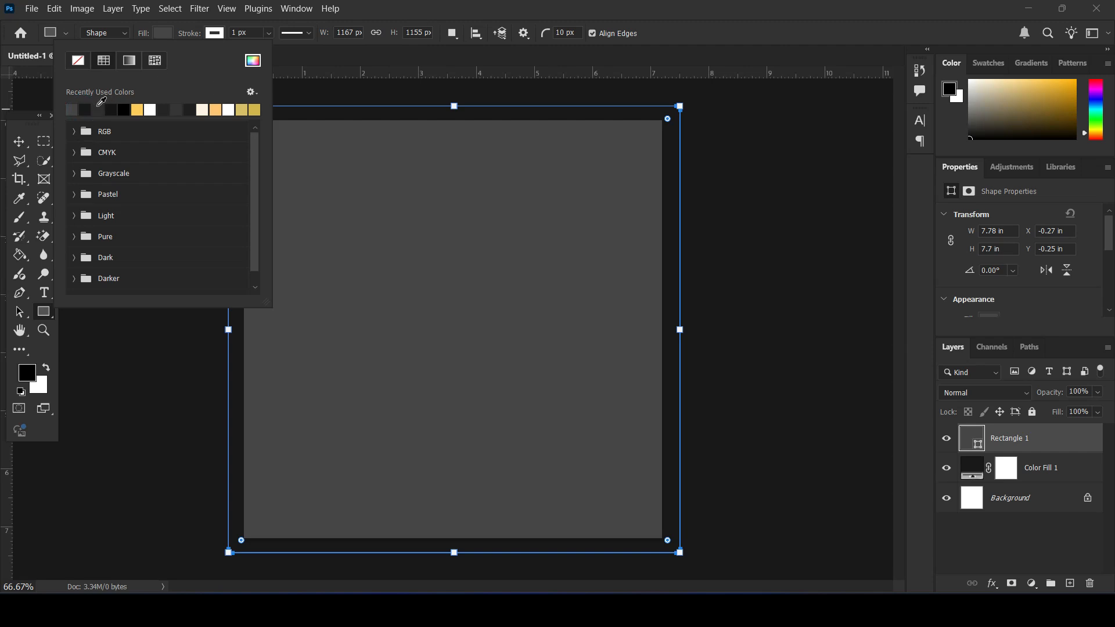
Recolor the rectangle with a darker gray from the recently used colors and convert its layer to a smart object
{"action": "left_click", "coordinate": [98, 108]}
{"action": "key", "text": "Return"}
{"action": "right_click", "coordinate": [1062, 438]}
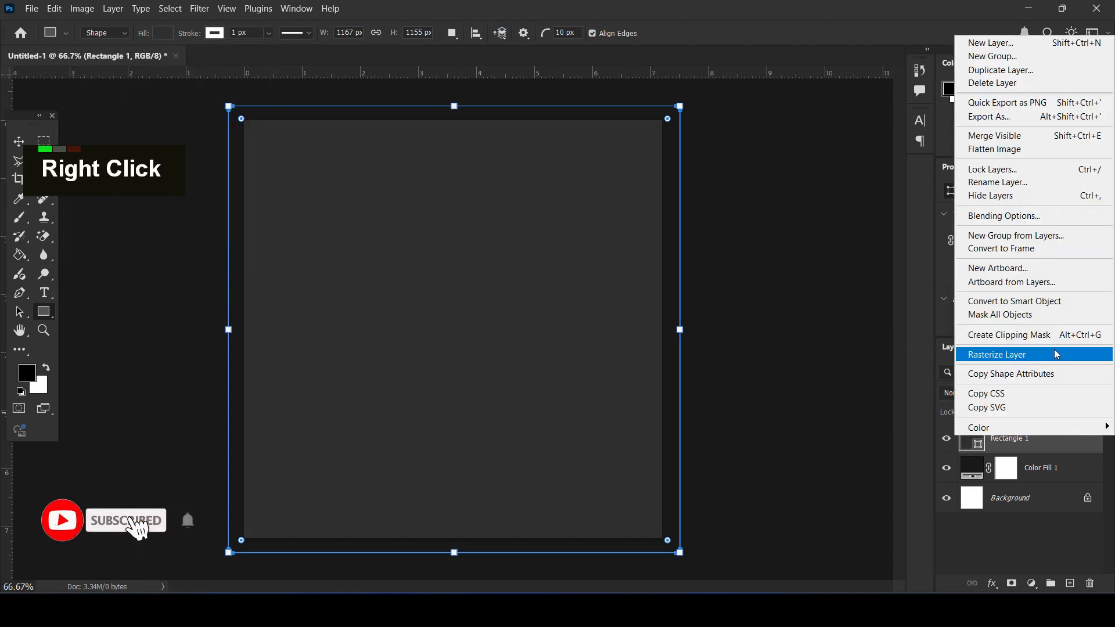
{"action": "left_click", "coordinate": [1054, 300]}
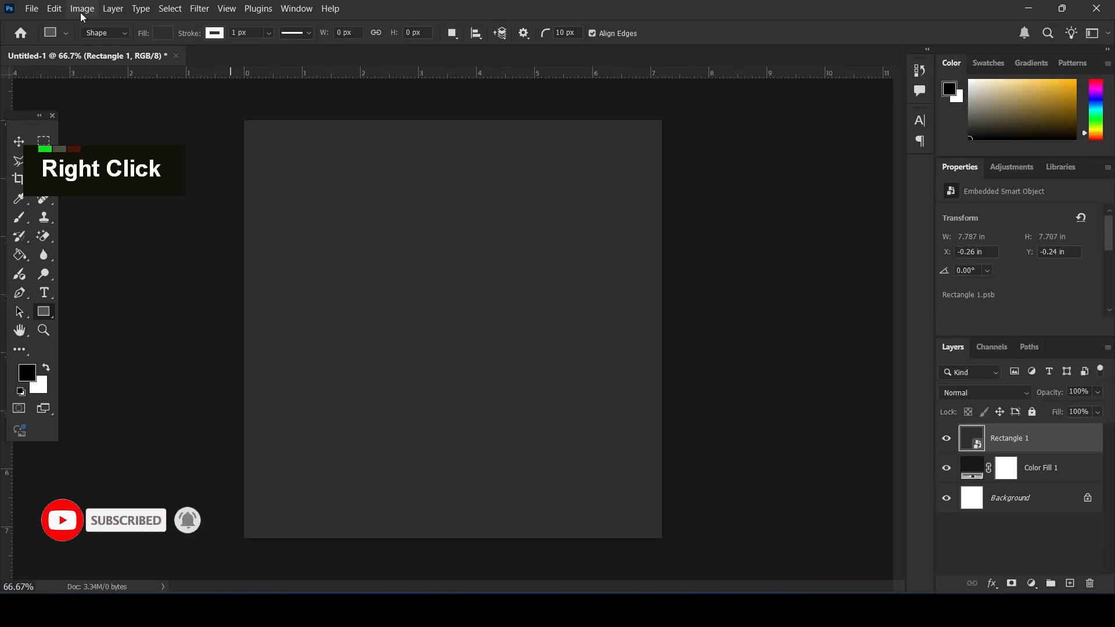
Apply the Camera Raw Filter to Rectangle 1 with Texture +6, Clarity -3, Dehaze 0, Vignette +7 and Grain 100
{"action": "left_click", "coordinate": [199, 8]}
{"action": "left_click", "coordinate": [233, 115]}
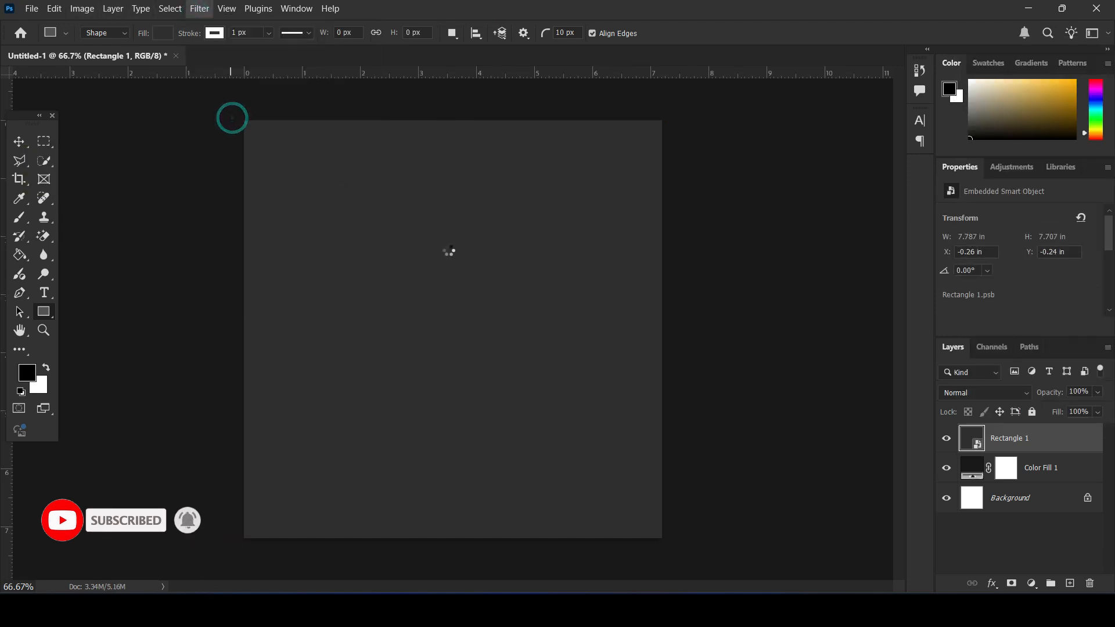
{"action": "scroll", "coordinate": [994, 270], "scroll_direction": "down", "scroll_amount": 5}
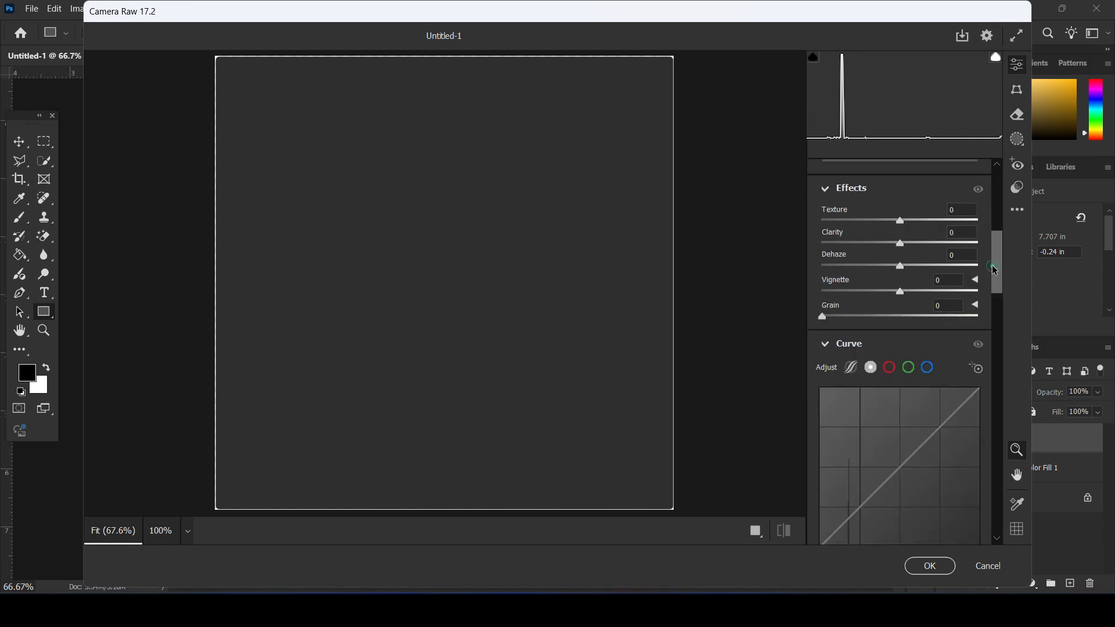
{"action": "left_click", "coordinate": [940, 245]}
{"action": "left_click", "coordinate": [877, 267]}
{"action": "double_click", "coordinate": [886, 242]}
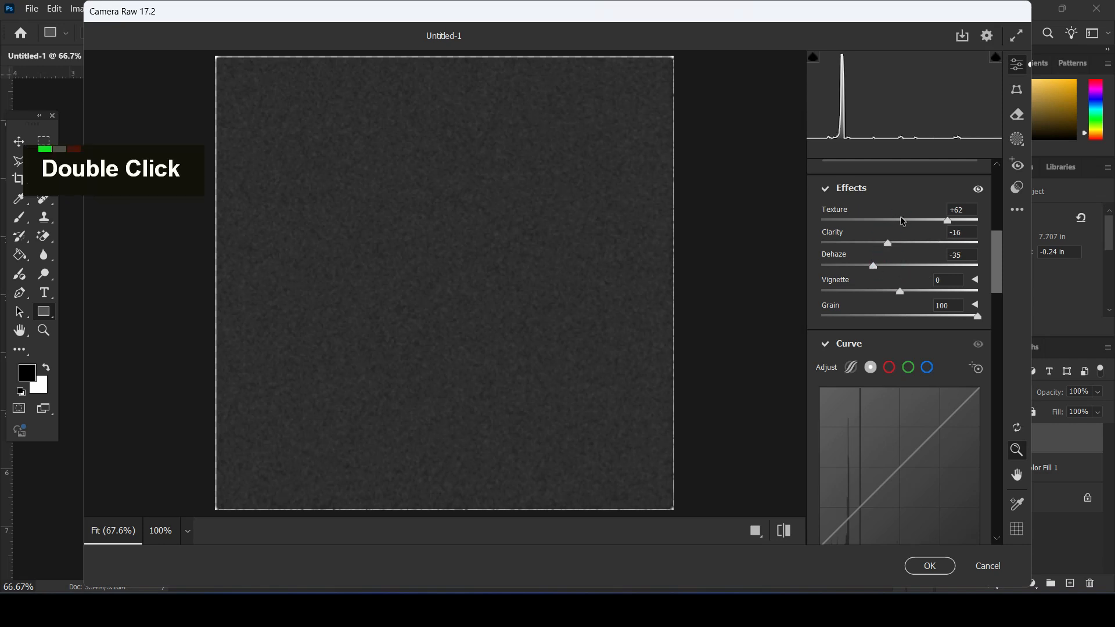
{"action": "double_click", "coordinate": [887, 225]}
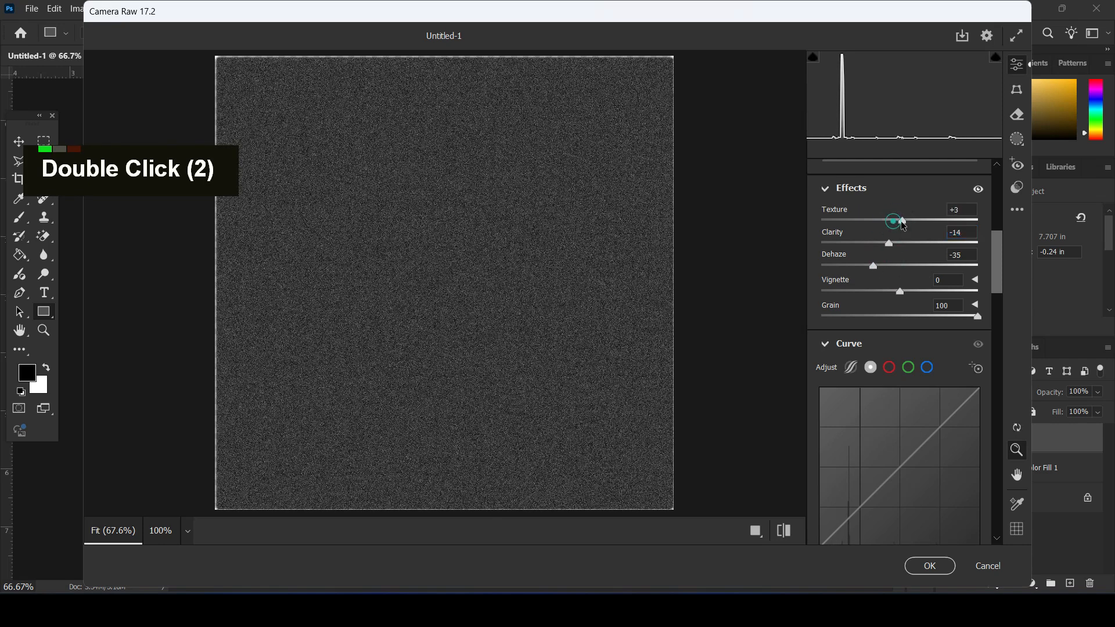
{"action": "double_click", "coordinate": [873, 266]}
{"action": "left_click_drag", "start_coordinate": [895, 250], "coordinate": [904, 251]}
{"action": "left_click_drag", "start_coordinate": [899, 297], "coordinate": [906, 305]}
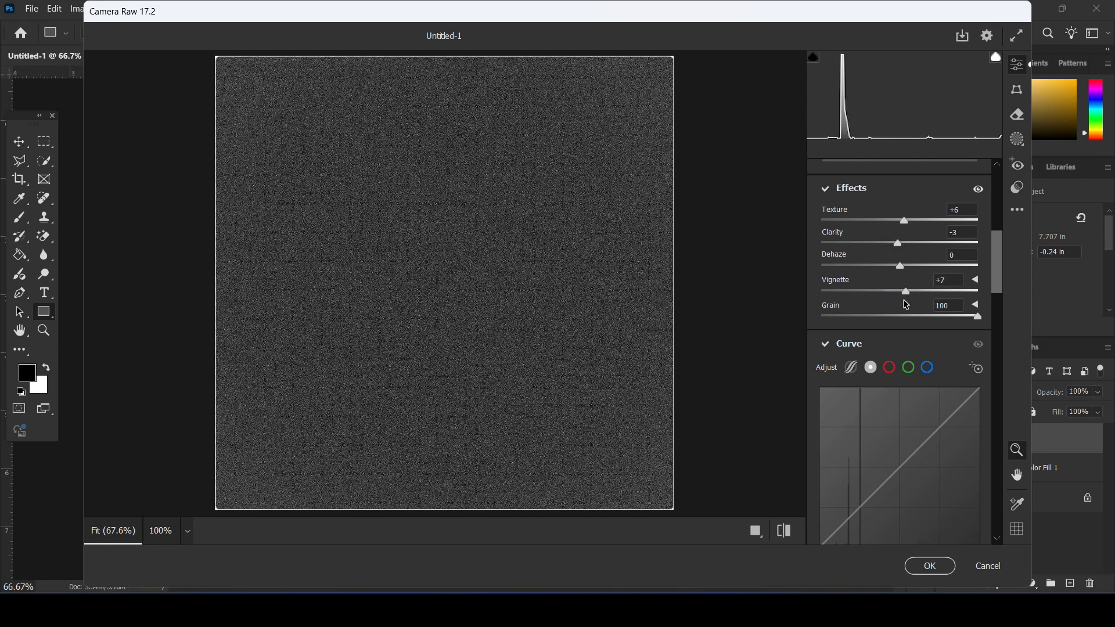
{"action": "left_click", "coordinate": [930, 566]}
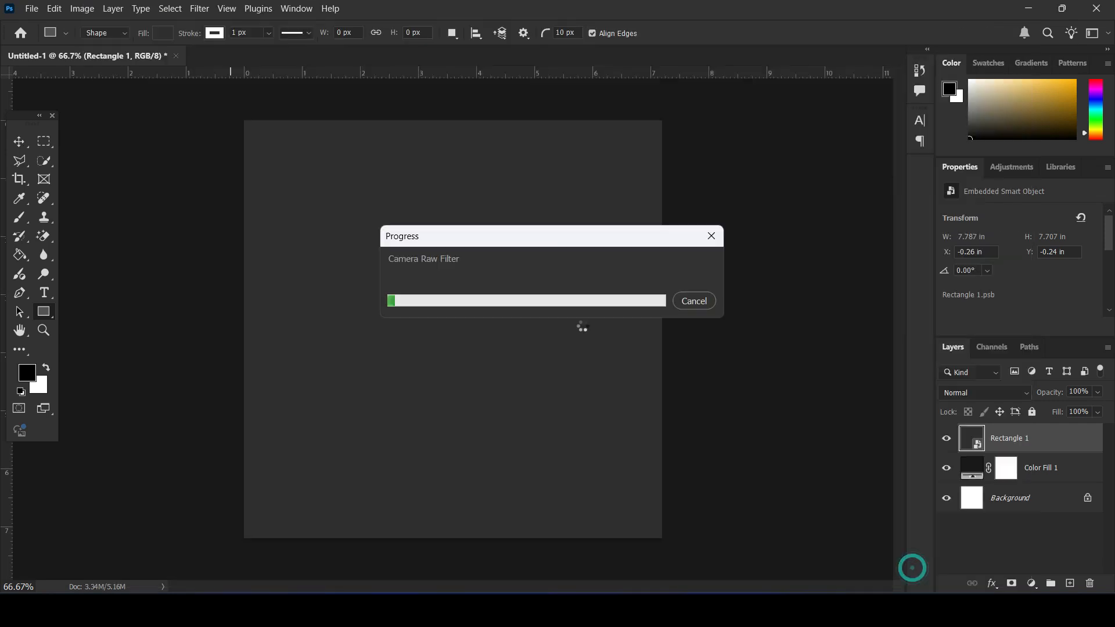
Set Rectangle 1's blend mode to Darker Color and change the Color Fill 1 color to #2c2c2c
{"action": "left_click", "coordinate": [990, 398]}
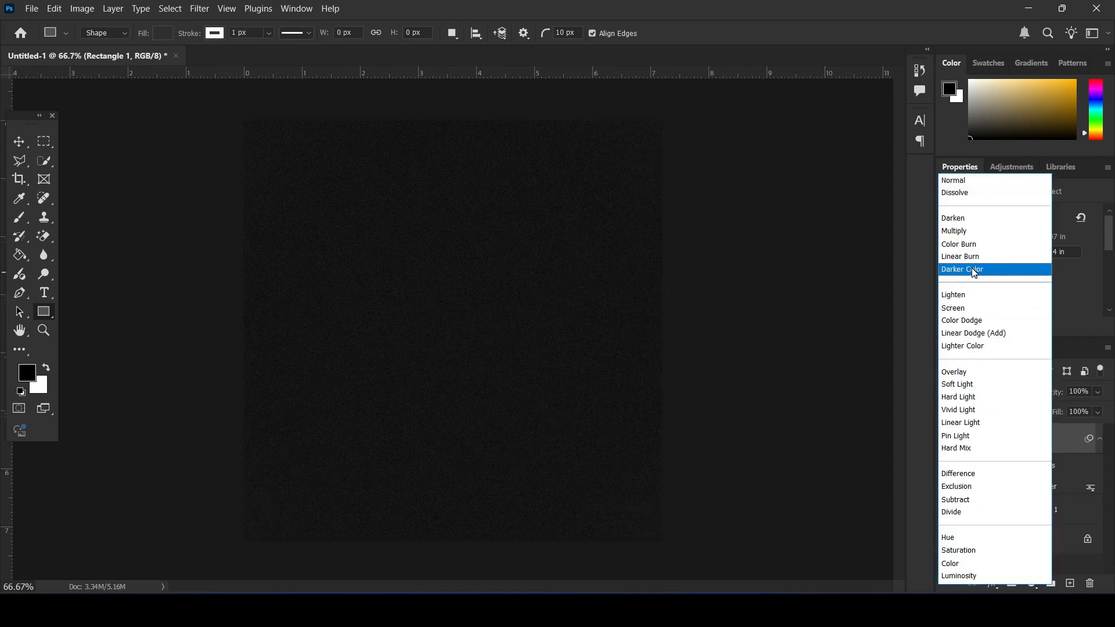
{"action": "left_click", "coordinate": [972, 268]}
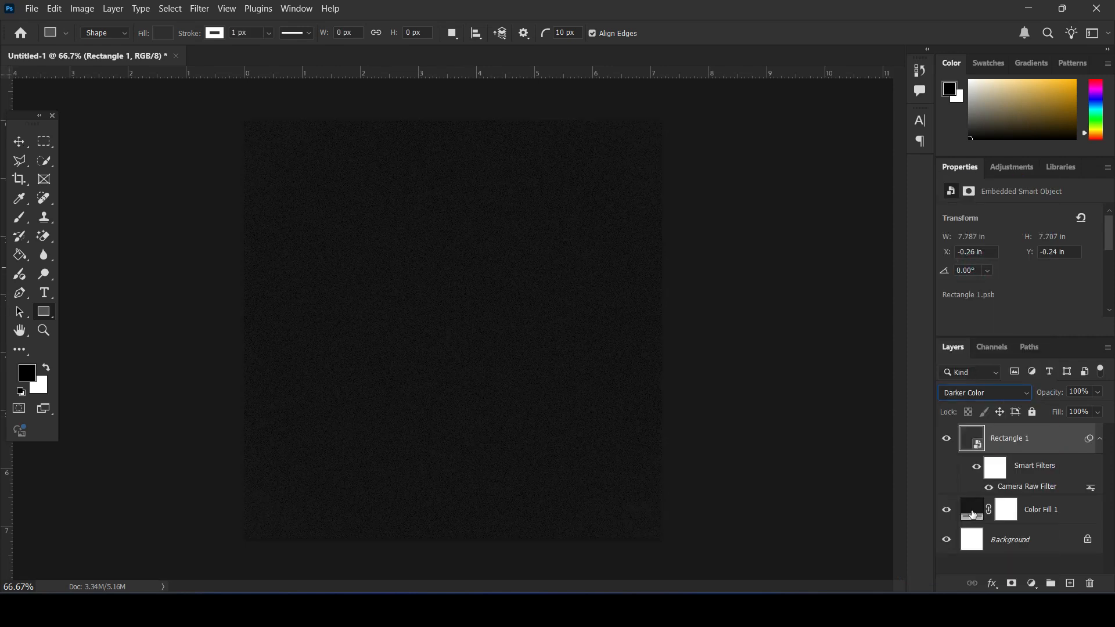
{"action": "double_click", "coordinate": [973, 514]}
{"action": "left_click", "coordinate": [729, 494]}
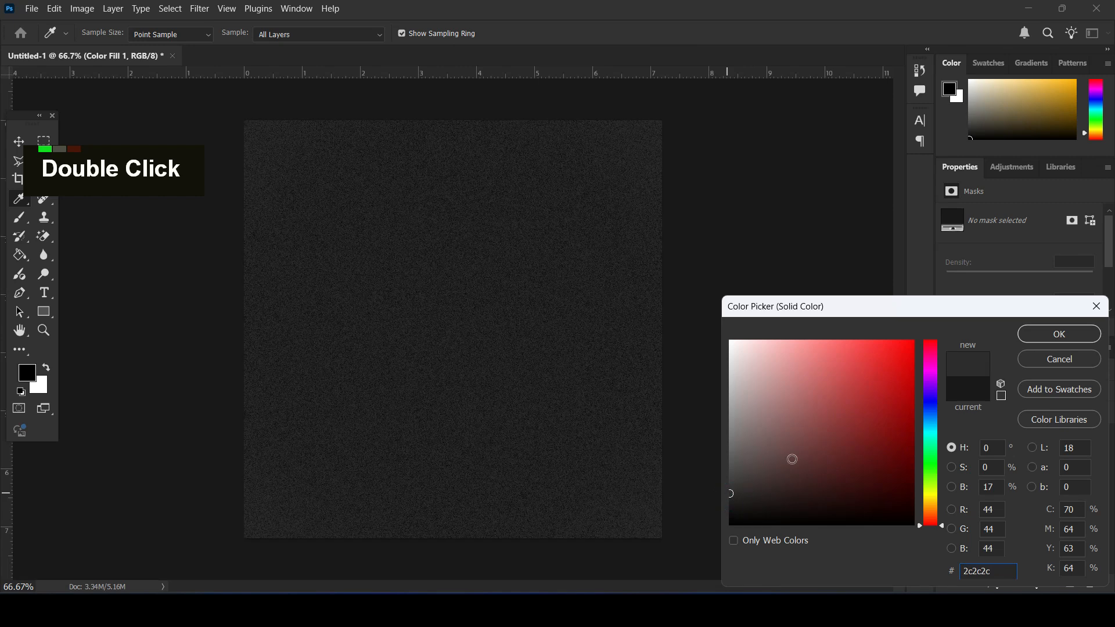
{"action": "left_click", "coordinate": [1055, 337]}
Examine the grain texture of the dark background up close with no layer selected
{"action": "key", "text": "v"}
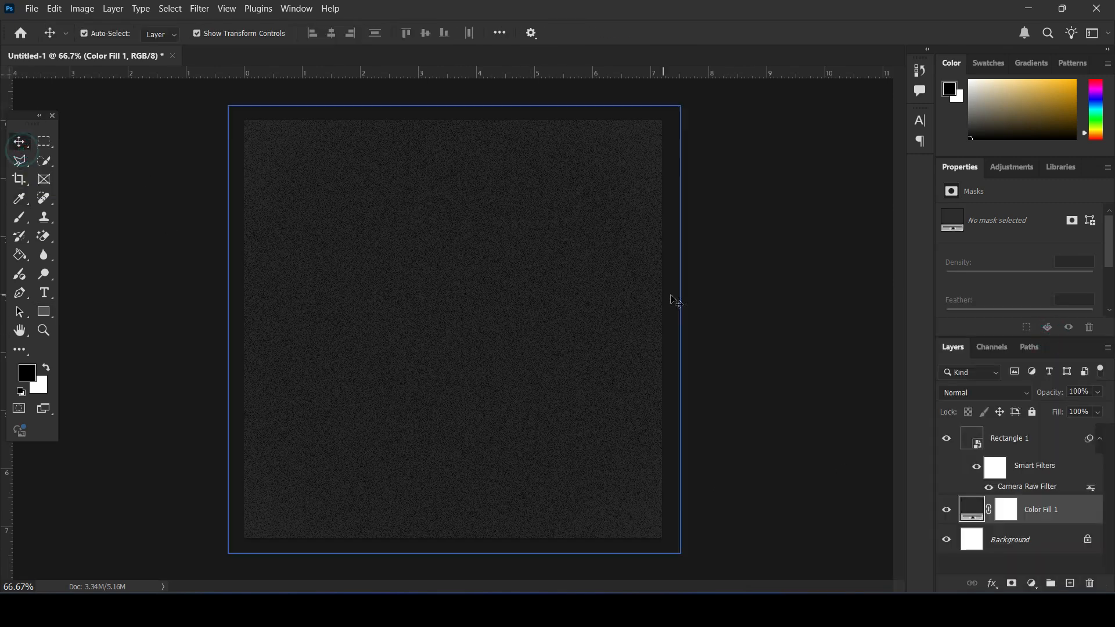
{"action": "left_click", "coordinate": [746, 298]}
{"action": "scroll", "coordinate": [726, 311], "scroll_direction": "down", "scroll_amount": 1}
{"action": "scroll", "coordinate": [726, 314], "scroll_direction": "up", "scroll_amount": 1}
{"action": "scroll", "coordinate": [627, 356], "scroll_direction": "down", "scroll_amount": 1}
{"action": "scroll", "coordinate": [625, 354], "scroll_direction": "up", "scroll_amount": 3}
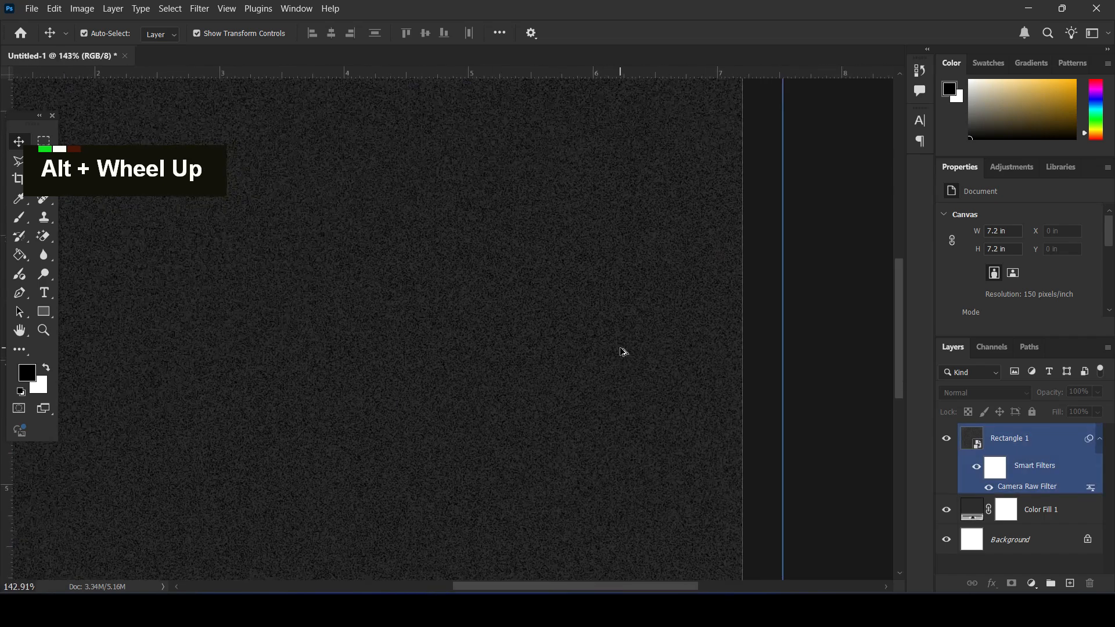
{"action": "scroll", "coordinate": [623, 351], "scroll_direction": "down", "scroll_amount": 2, "text": "alt"}
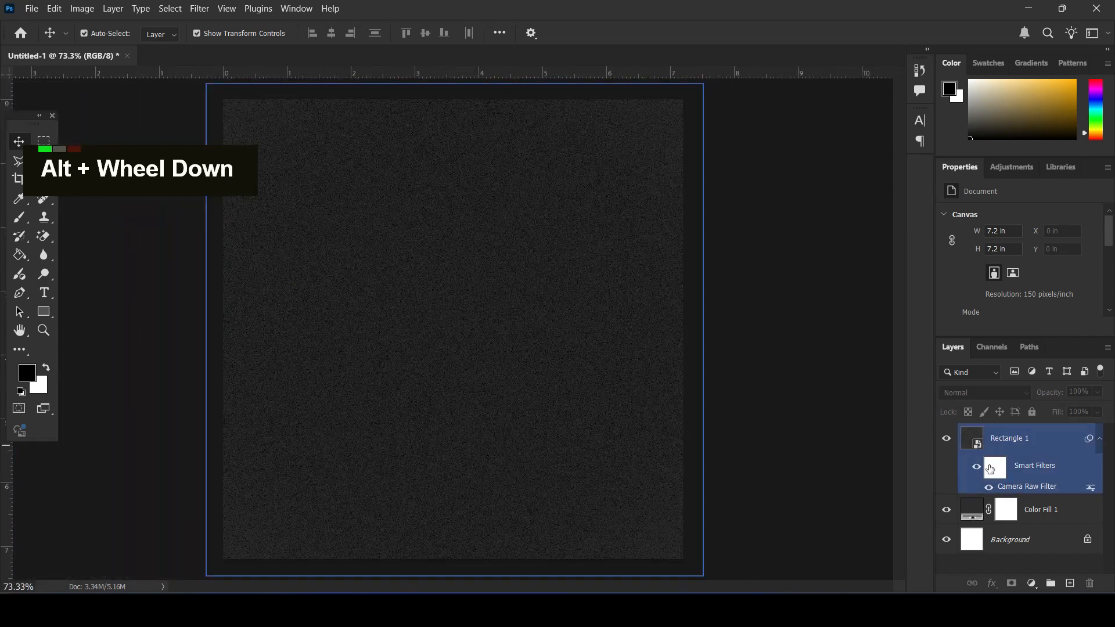
Draw a circle about 551 px wide above Rectangle 1 and fill it with the yellow-orange recently used color
{"action": "left_click", "coordinate": [1018, 438]}
{"action": "left_click", "coordinate": [47, 312]}
{"action": "left_click", "coordinate": [73, 321]}
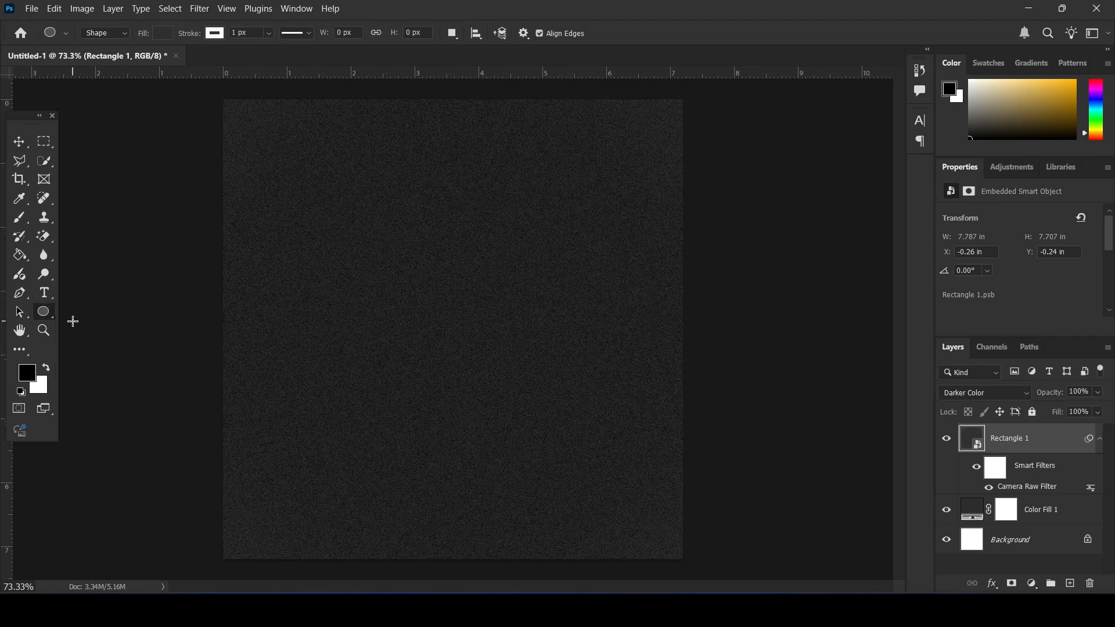
{"action": "left_click_drag", "start_coordinate": [350, 234], "coordinate": [584, 467]}
{"action": "left_click", "coordinate": [160, 33]}
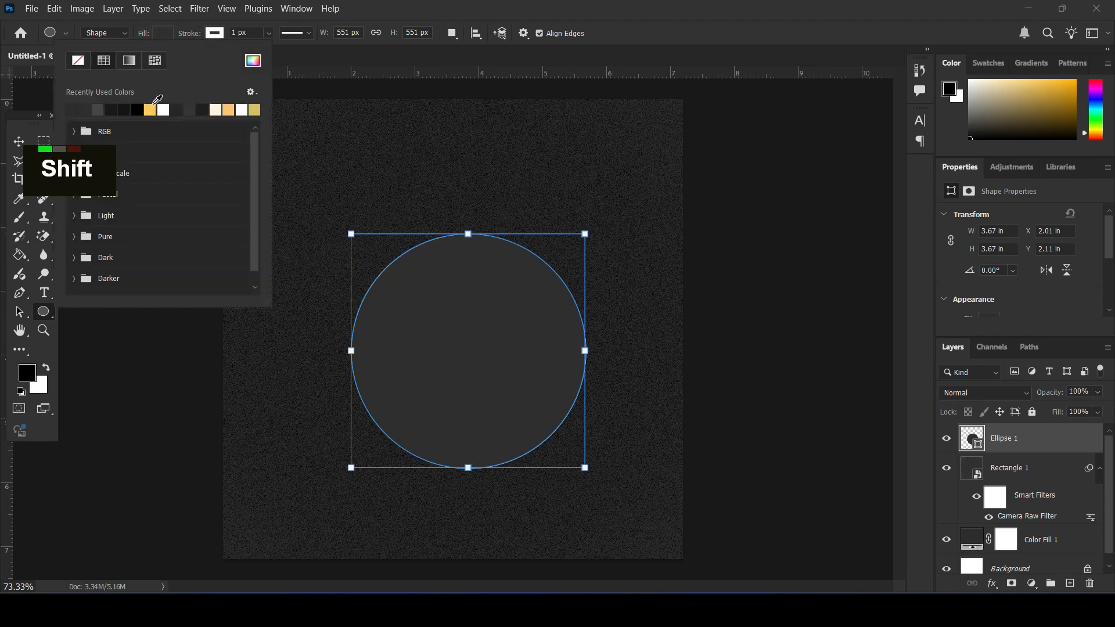
{"action": "left_click", "coordinate": [151, 108]}
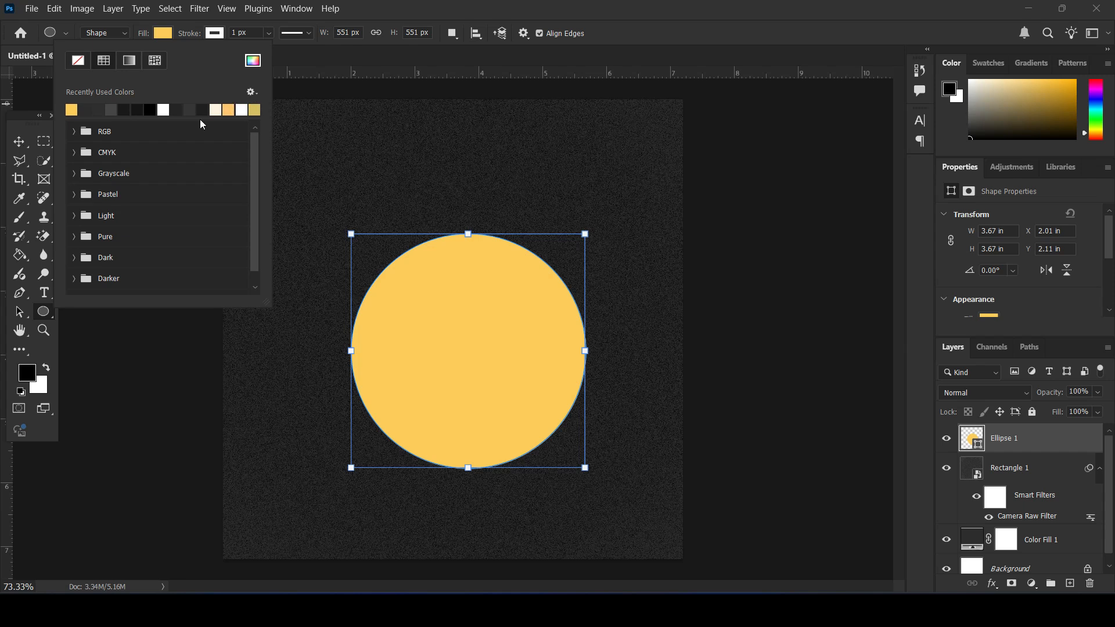
{"action": "key", "text": "Escape"}
Center the yellow circle horizontally on the canvas and scale it up from its center to about 112%
{"action": "key", "text": "v"}
{"action": "left_click_drag", "start_coordinate": [483, 339], "coordinate": [463, 336]}
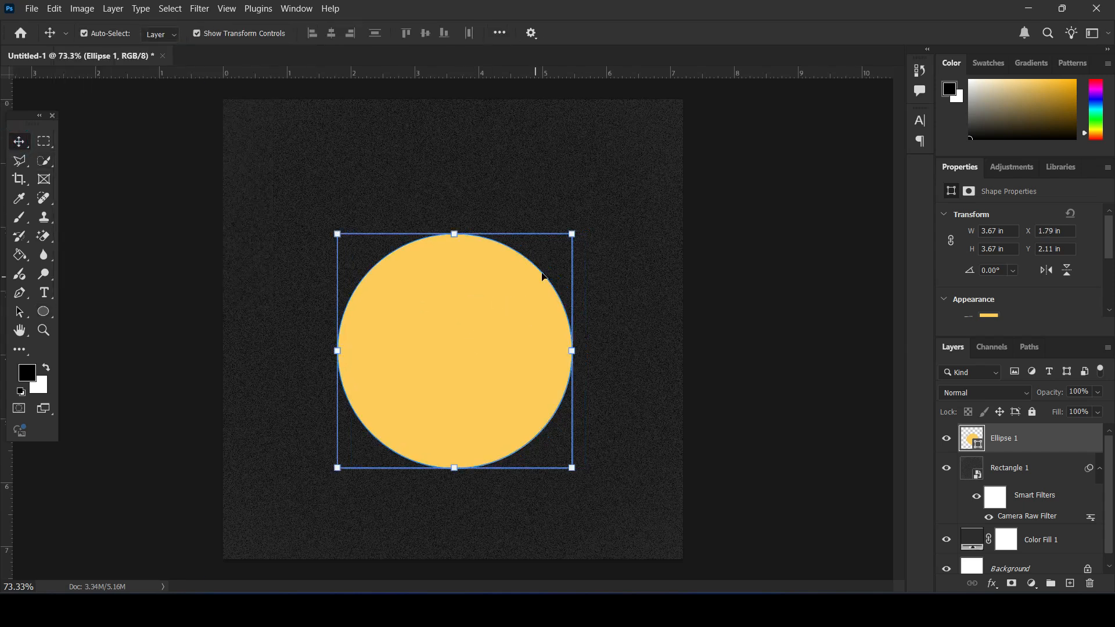
{"action": "mouse_move", "coordinate": [572, 234]}
{"action": "left_mouse_down"}
{"action": "mouse_move", "coordinate": [598, 219]}
{"action": "mouse_move", "coordinate": [586, 220]}
{"action": "left_mouse_up"}
{"action": "key", "text": "Return"}
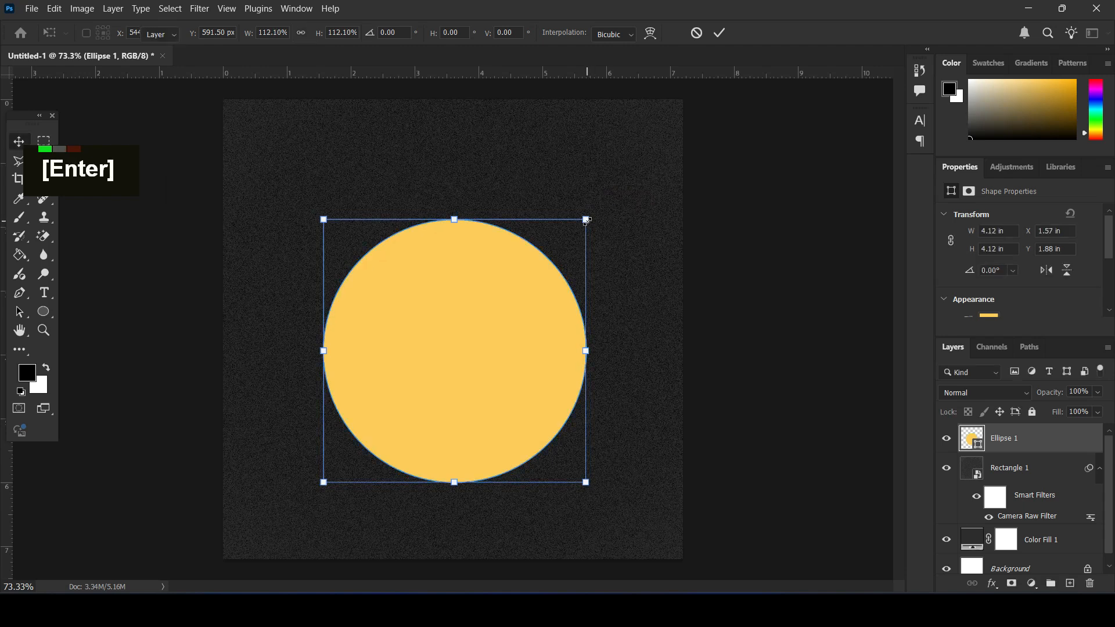
Duplicate the Ellipse 1 layer, hide the original and convert the copy to a smart object
{"action": "key", "text": "ctrl+j"}
{"action": "left_click", "coordinate": [994, 459], "text": "ctrl"}
{"action": "left_click", "coordinate": [945, 468]}
{"action": "right_click", "coordinate": [1058, 436]}
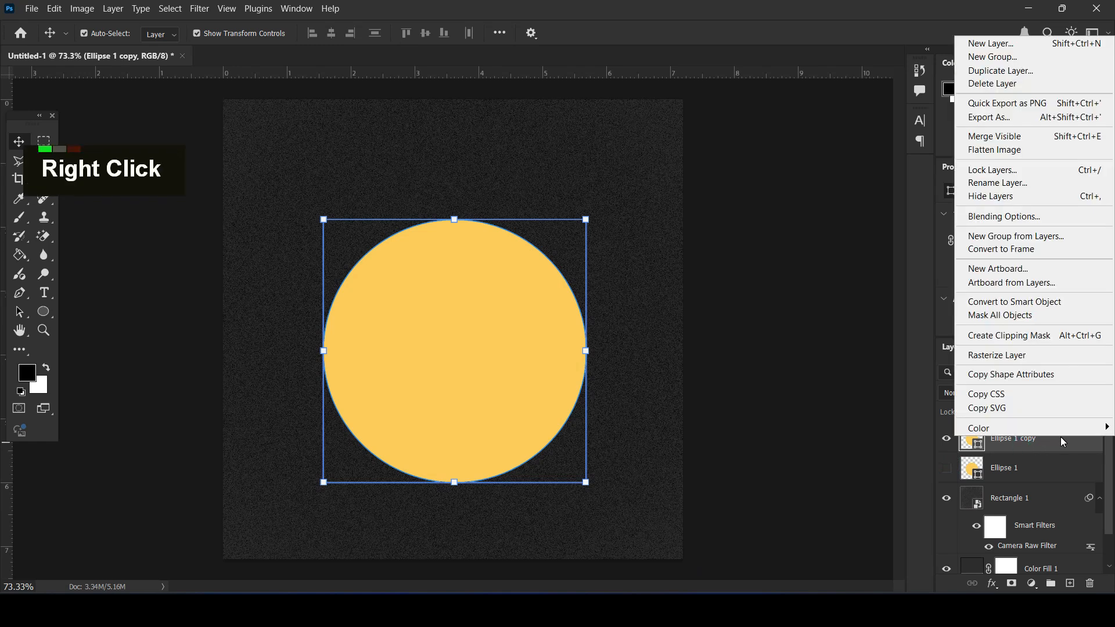
{"action": "left_click", "coordinate": [1028, 306]}
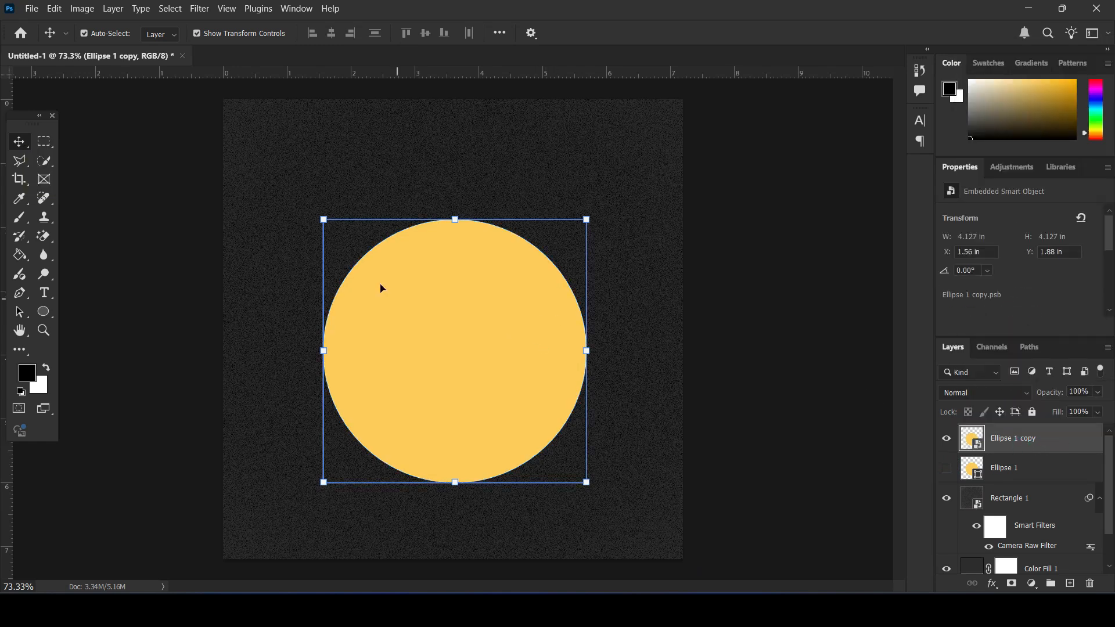
Apply the Filter Gallery's Grain texture to the circle copy with Intensity 49, Contrast 50 and Regular grain type
{"action": "left_click", "coordinate": [199, 8]}
{"action": "left_click", "coordinate": [209, 95]}
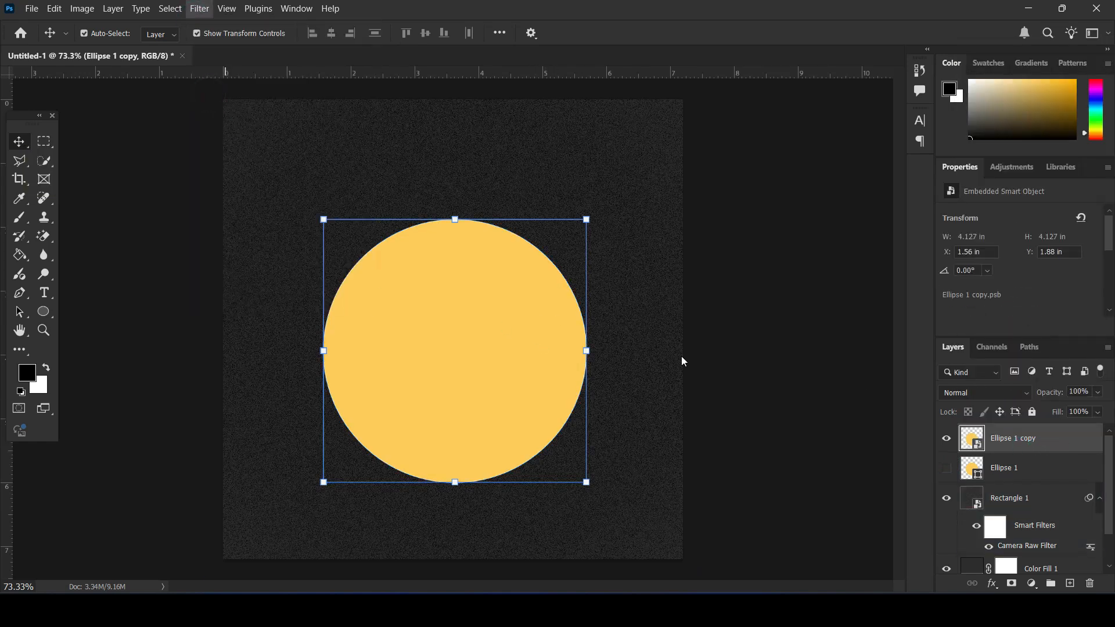
{"action": "left_click_drag", "start_coordinate": [1026, 162], "coordinate": [1018, 163]}
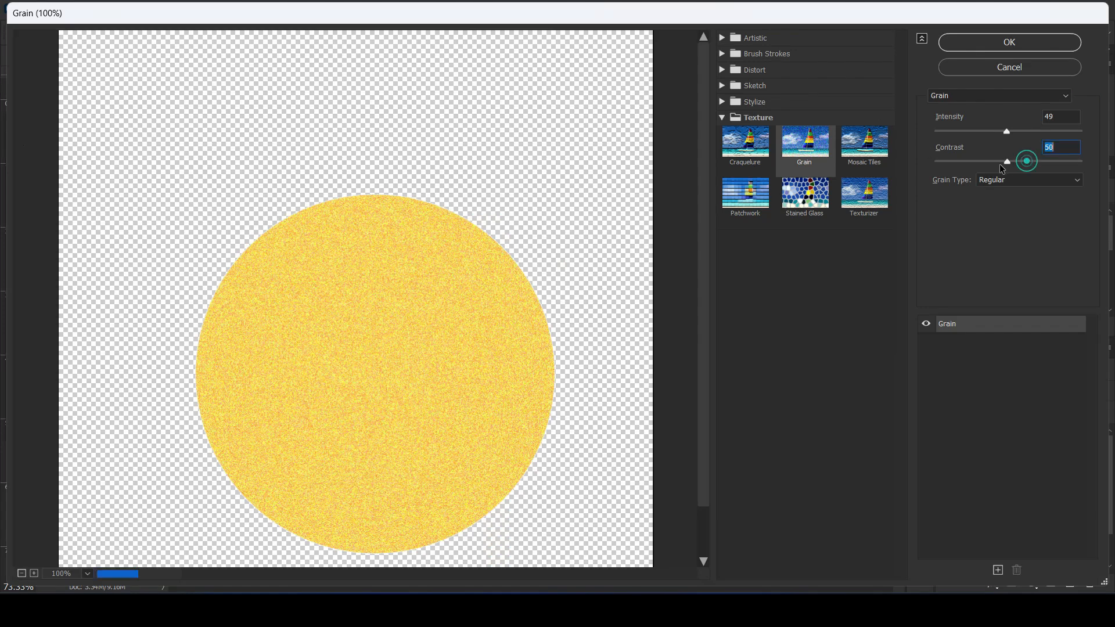
{"action": "left_click", "coordinate": [1007, 132]}
{"action": "left_click", "coordinate": [982, 39]}
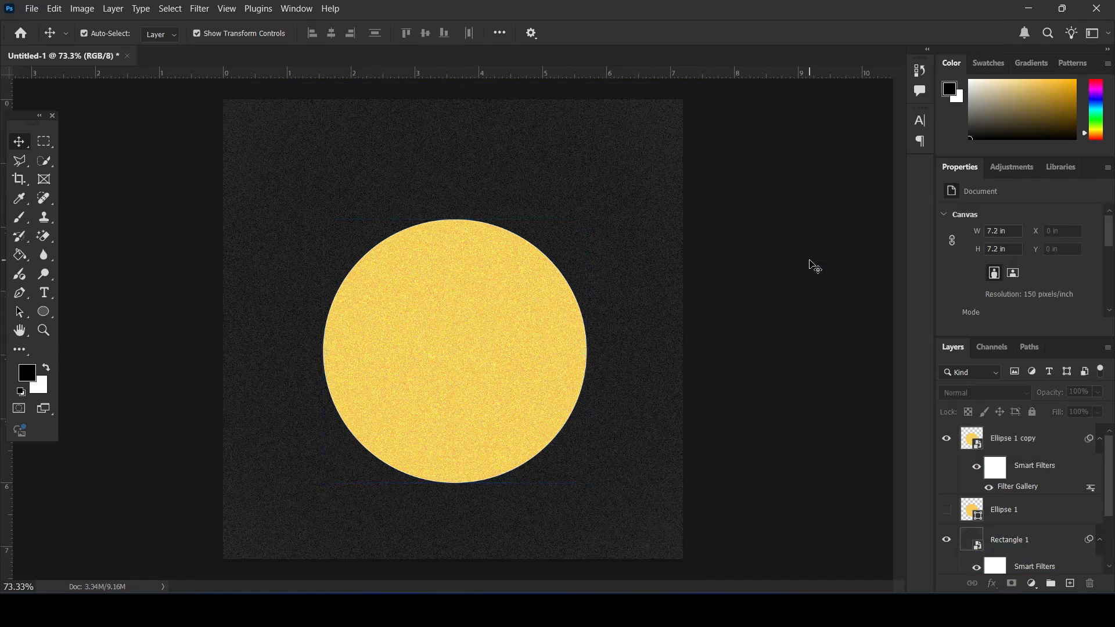
Examine the grain texture on the yellow circle up close
{"action": "left_click", "coordinate": [639, 317]}
{"action": "left_click", "coordinate": [547, 336]}
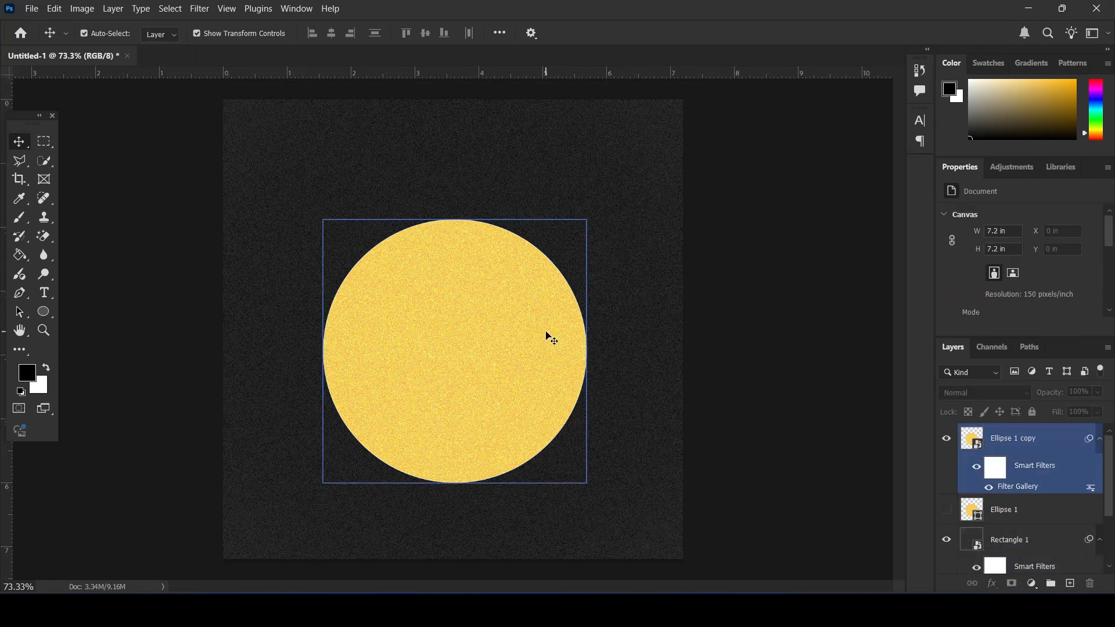
{"action": "scroll", "coordinate": [511, 327], "scroll_direction": "up", "scroll_amount": 2, "text": "alt"}
{"action": "scroll", "coordinate": [505, 325], "scroll_direction": "up", "scroll_amount": 1, "text": "alt"}
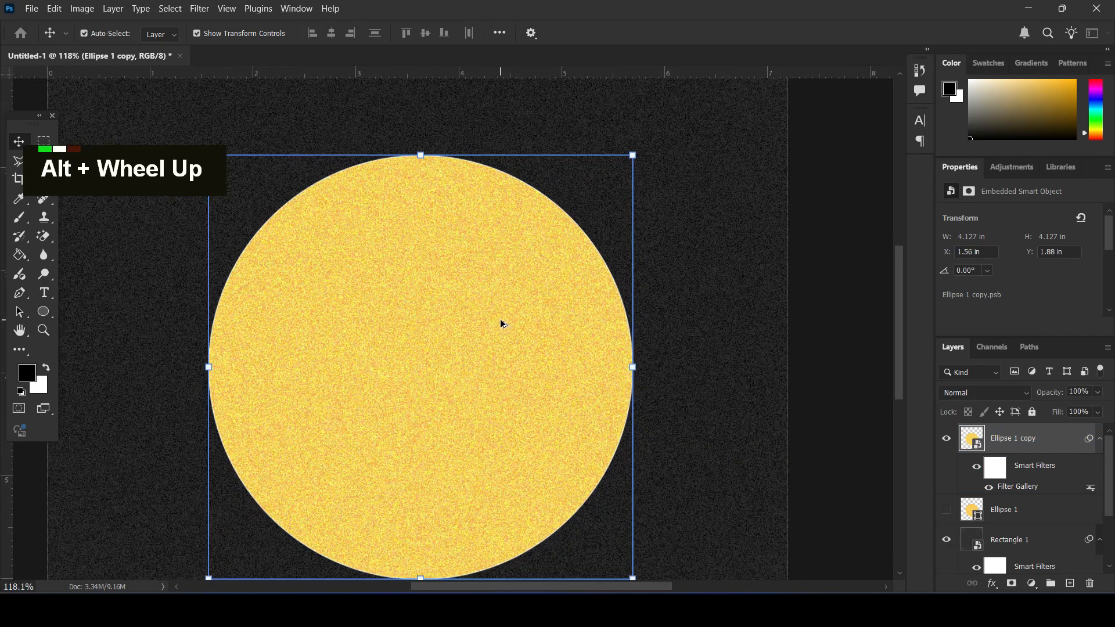
{"action": "scroll", "coordinate": [635, 311], "scroll_direction": "down", "scroll_amount": 2, "text": "alt"}
{"action": "left_click", "coordinate": [803, 288]}
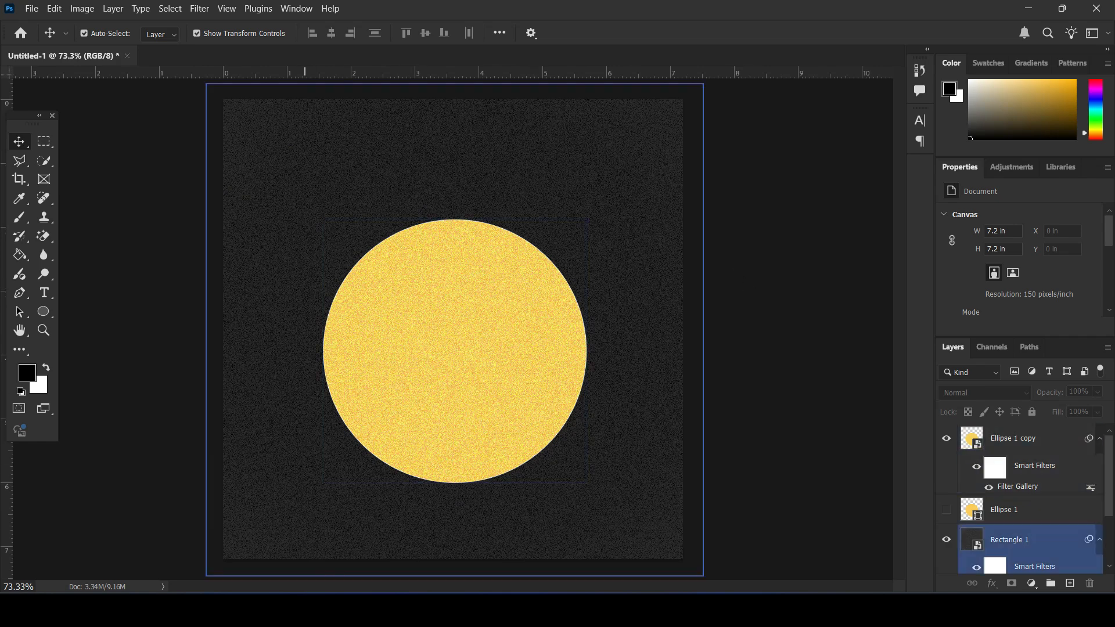
Place the portrait-man-singing-stage image, scaled to about 14.4%, in the lower-left corner of the canvas, partly overlapping the circle
{"action": "left_click", "coordinate": [299, 610]}
{"action": "left_click", "coordinate": [656, 211]}
{"action": "left_click_drag", "start_coordinate": [656, 253], "coordinate": [502, 355]}
{"action": "left_click_drag", "start_coordinate": [682, 100], "coordinate": [491, 331]}
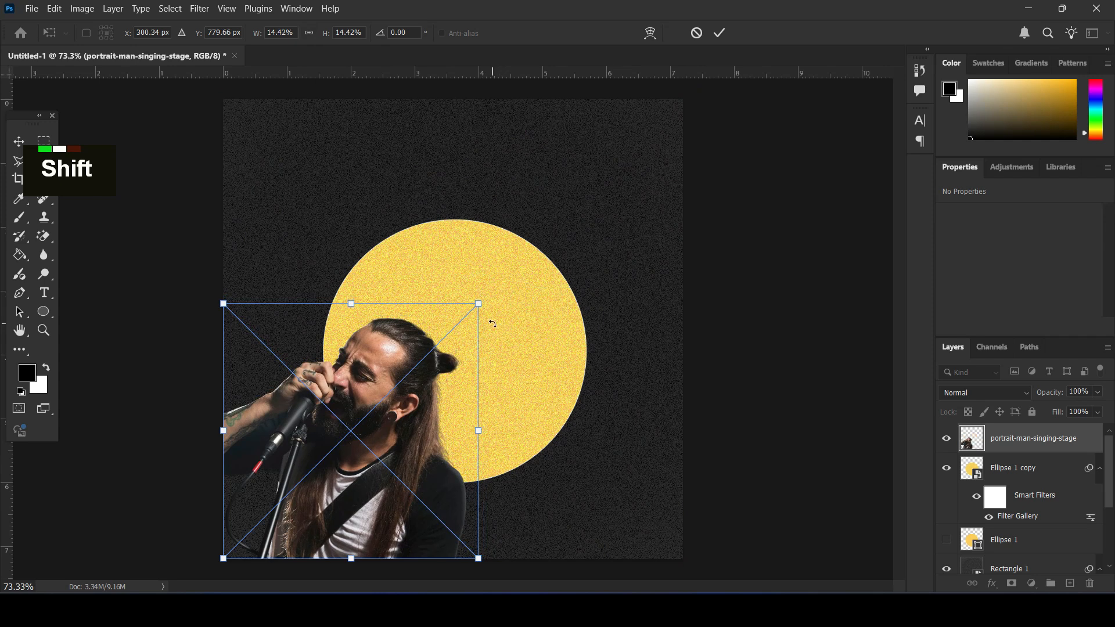
{"action": "key", "text": "Return"}
{"action": "left_click", "coordinate": [843, 323]}
Add a vertical guide through the horizontal center of the canvas and the yellow circle
{"action": "left_click_drag", "start_coordinate": [6, 501], "coordinate": [454, 482]}
{"action": "left_click", "coordinate": [524, 381]}
{"action": "left_click", "coordinate": [776, 369]}
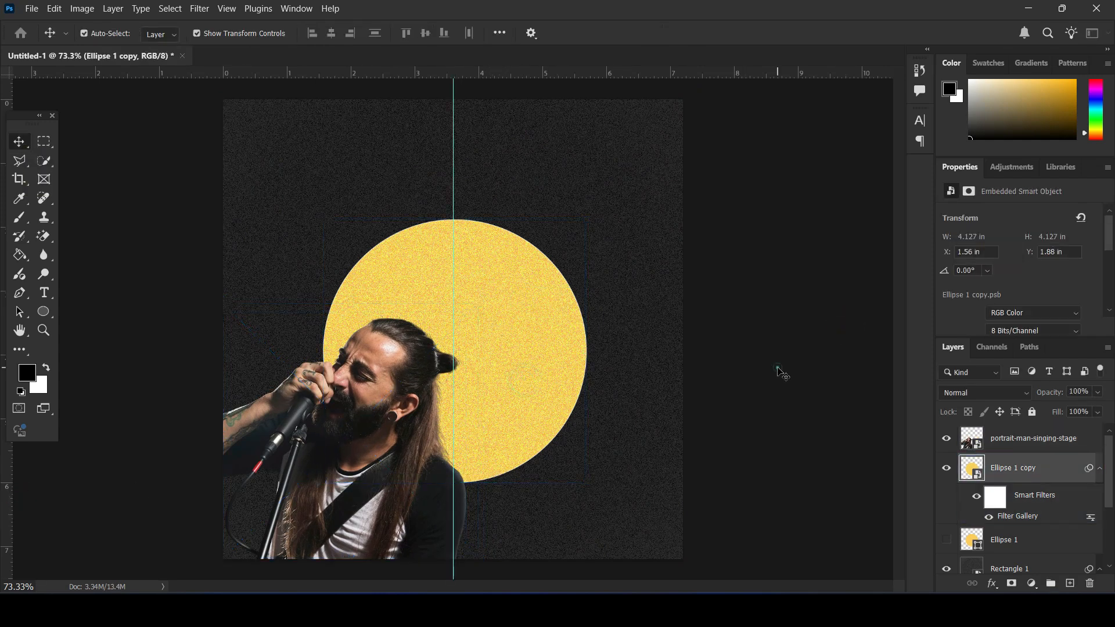
Place the happy-portrait-couple-holding-microphone-sing-song image above the other layers, scaled to 13% and shifted to X 708.50 px, Y 592 px
{"action": "left_click", "coordinate": [315, 610]}
{"action": "left_click_drag", "start_coordinate": [283, 213], "coordinate": [627, 363]}
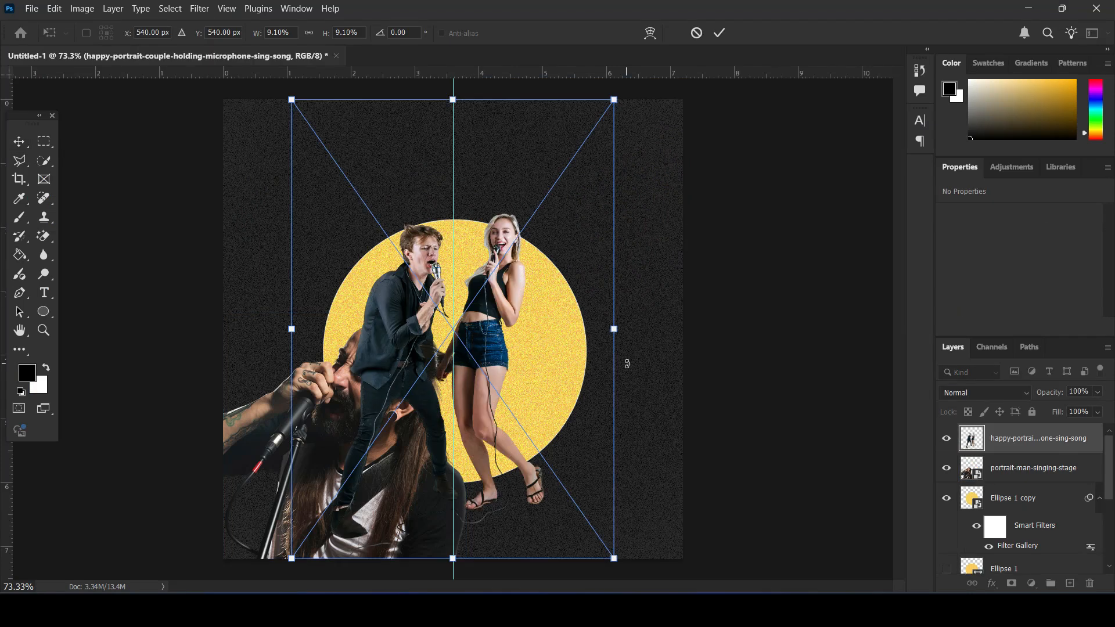
{"action": "left_click_drag", "start_coordinate": [667, 106], "coordinate": [766, 35]}
{"action": "mouse_move", "coordinate": [530, 355]}
{"action": "left_mouse_down"}
{"action": "mouse_move", "coordinate": [565, 266]}
{"action": "mouse_move", "coordinate": [548, 366]}
{"action": "left_mouse_up"}
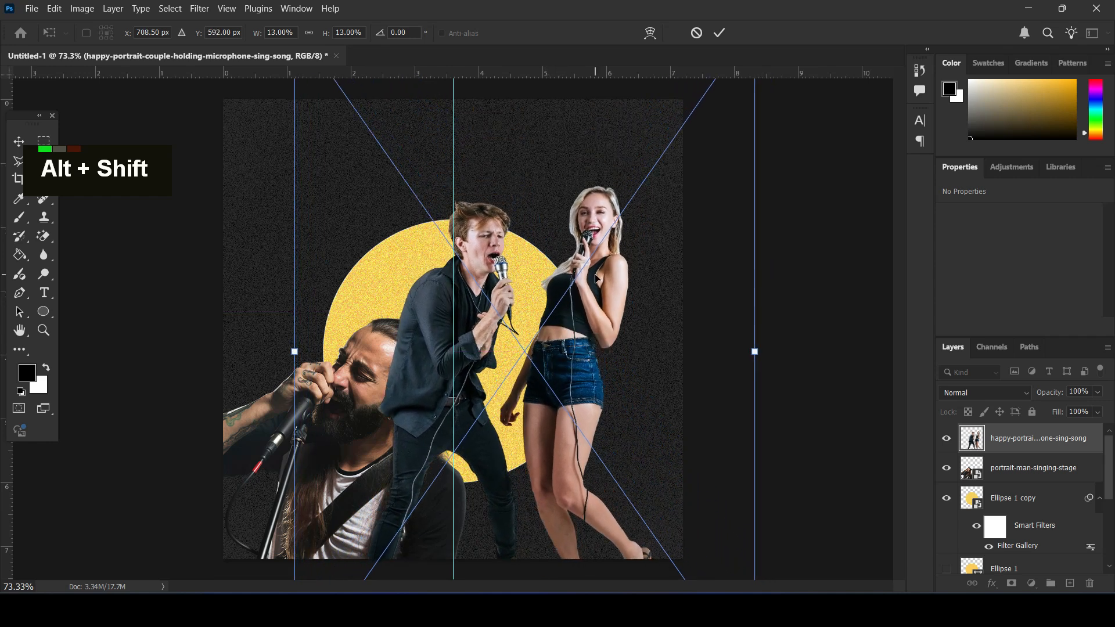
{"action": "key", "text": "Return"}
Outline the man in the couple image with a closed Polygonal Lasso selection, leaving the woman out
{"action": "left_click", "coordinate": [19, 161]}
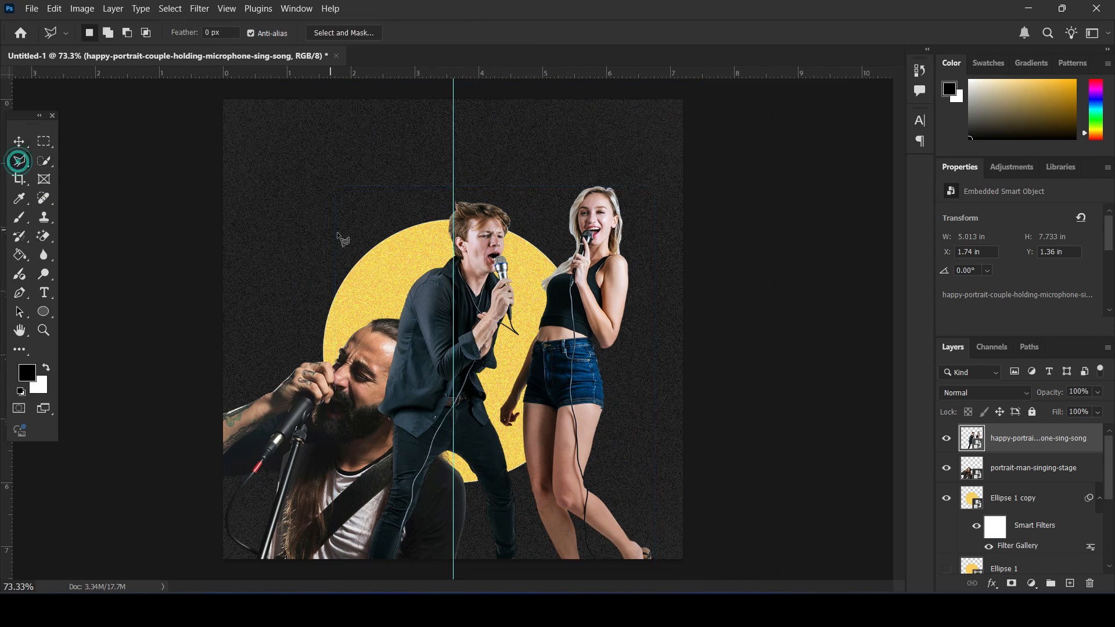
{"action": "left_click", "coordinate": [479, 169]}
{"action": "left_click", "coordinate": [530, 210]}
{"action": "left_click", "coordinate": [525, 273]}
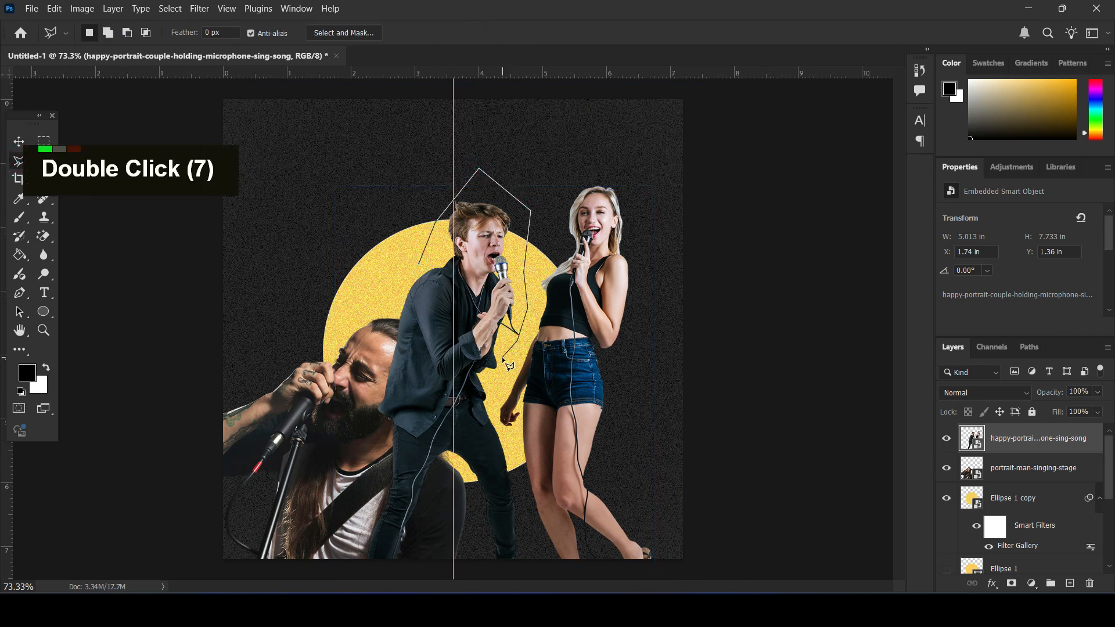
{"action": "left_click", "coordinate": [496, 418]}
{"action": "left_click", "coordinate": [528, 521]}
{"action": "left_click", "coordinate": [488, 555]}
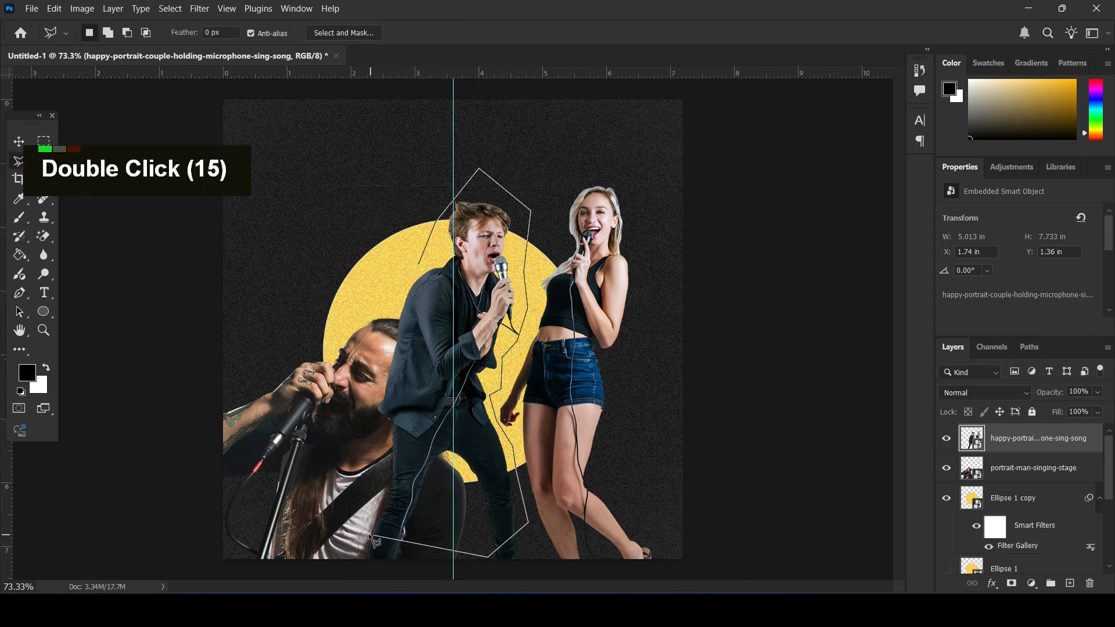
{"action": "double_click", "coordinate": [420, 256]}
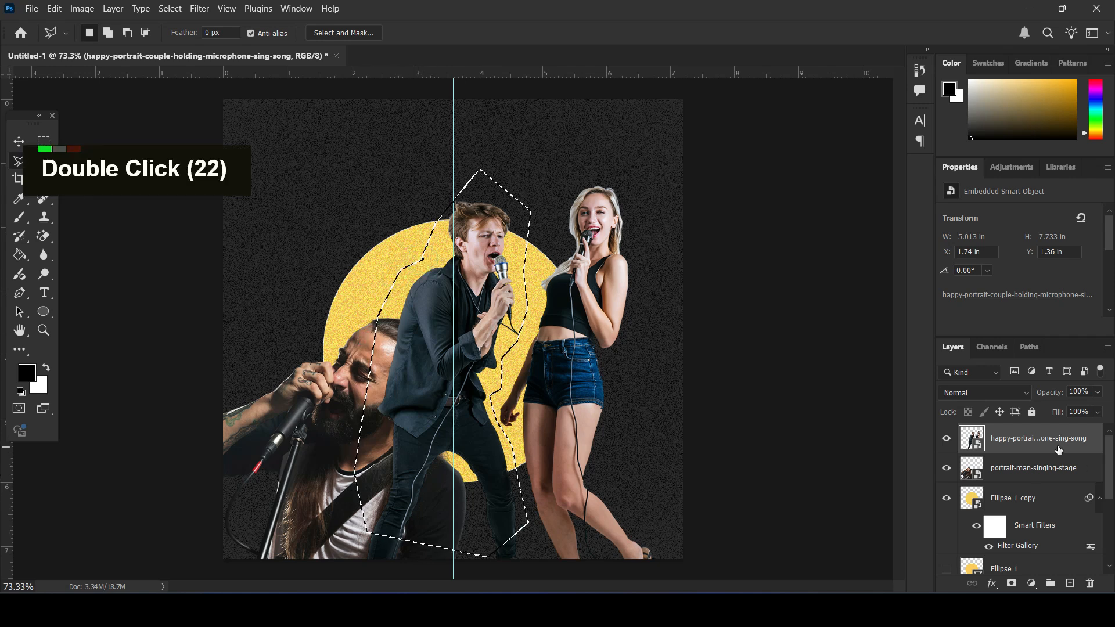
Copy the selected man onto his own layer and delete the couple image and its layer
{"action": "key", "text": "ctrl+j"}
{"action": "left_click", "coordinate": [1047, 466]}
{"action": "key", "text": "Delete"}
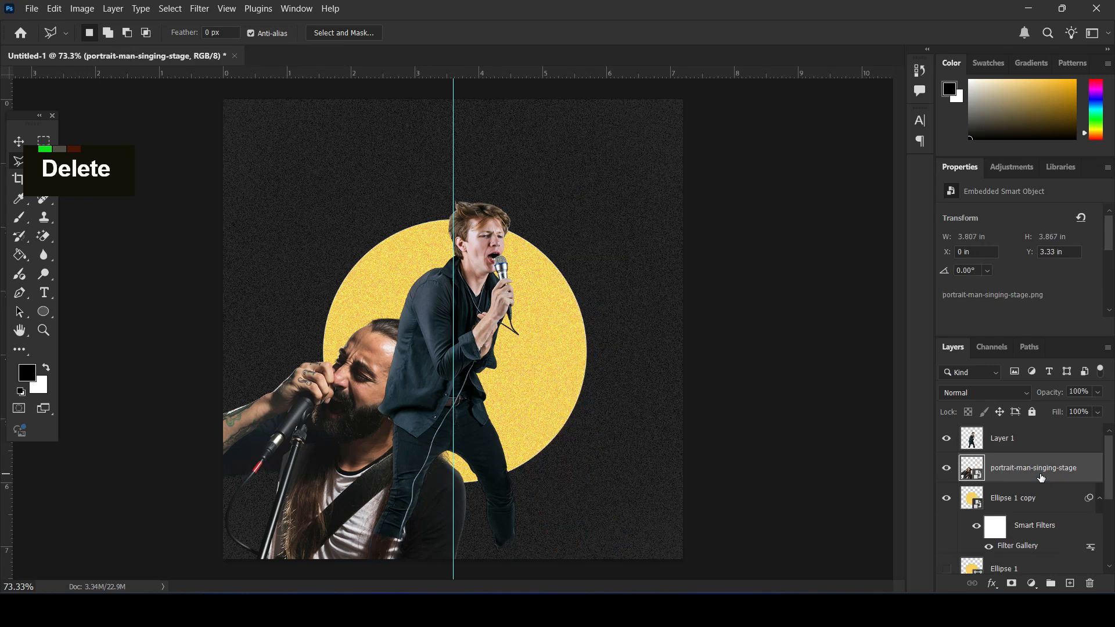
Convert the cut-out man's Layer 1 to a smart object
{"action": "left_click", "coordinate": [1008, 442]}
{"action": "right_click", "coordinate": [1008, 442]}
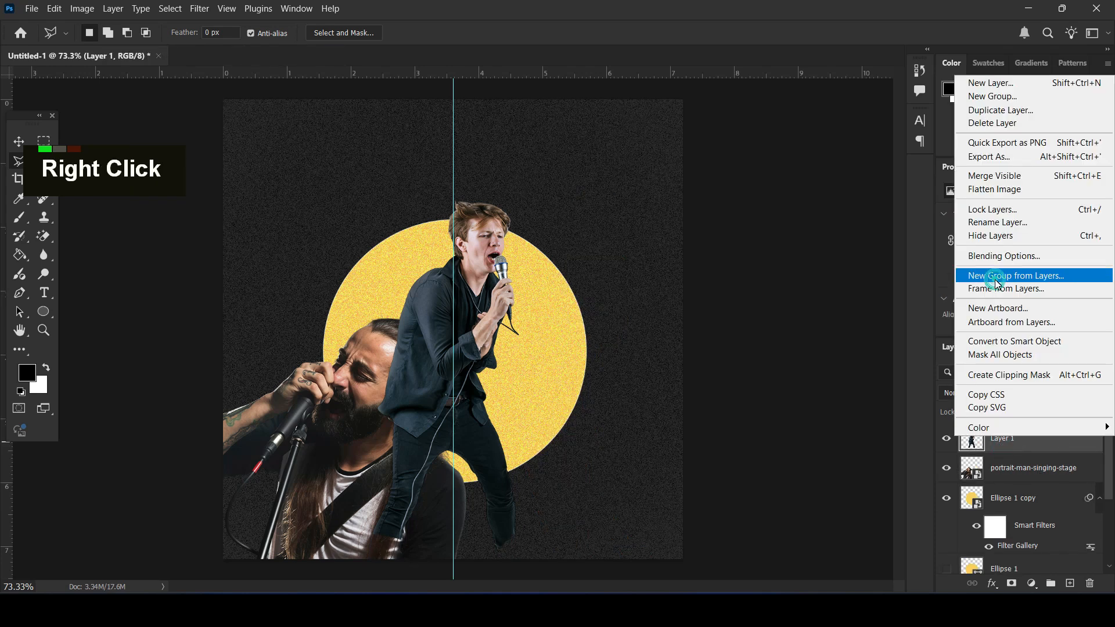
{"action": "left_click", "coordinate": [999, 354]}
Move Layer 1 beneath portrait-man-singing-stage, place the man beside the long-haired singer over the circle, and enlarge him to about 116%
{"action": "left_click", "coordinate": [19, 142]}
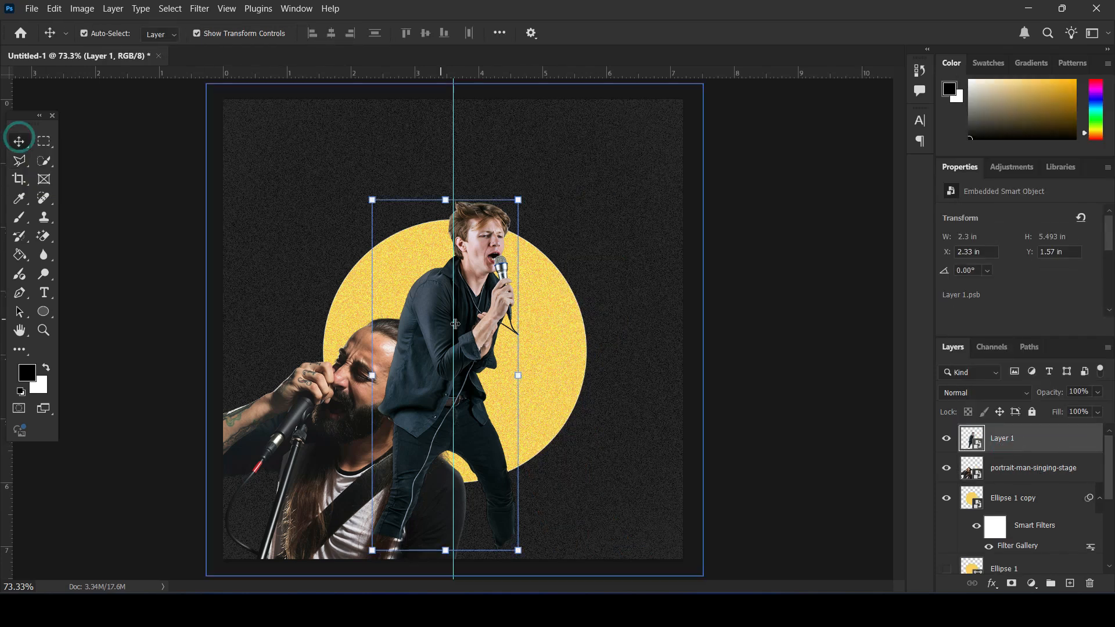
{"action": "left_click_drag", "start_coordinate": [1023, 443], "coordinate": [1023, 476]}
{"action": "left_click_drag", "start_coordinate": [485, 329], "coordinate": [527, 428]}
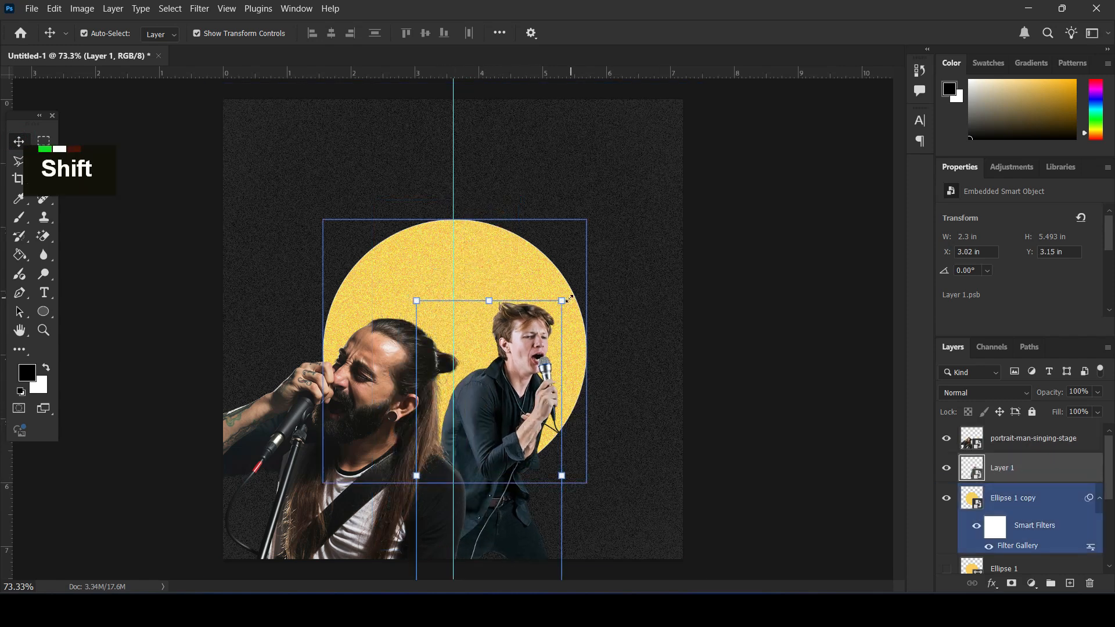
{"action": "left_click_drag", "start_coordinate": [561, 302], "coordinate": [604, 254]}
{"action": "left_click_drag", "start_coordinate": [516, 326], "coordinate": [517, 370]}
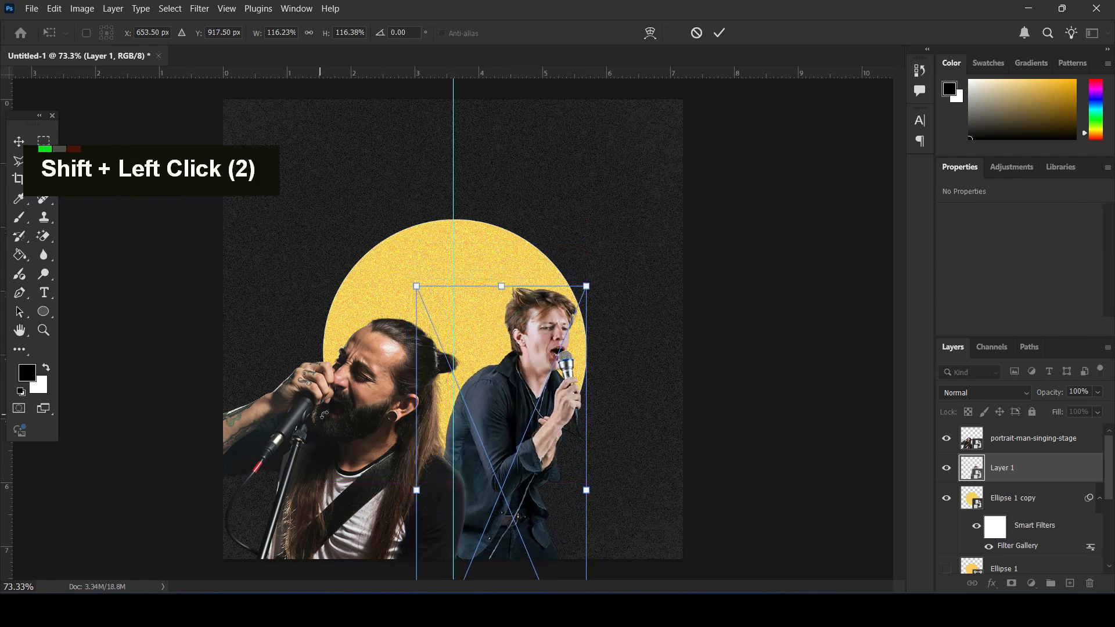
{"action": "key", "text": "Return"}
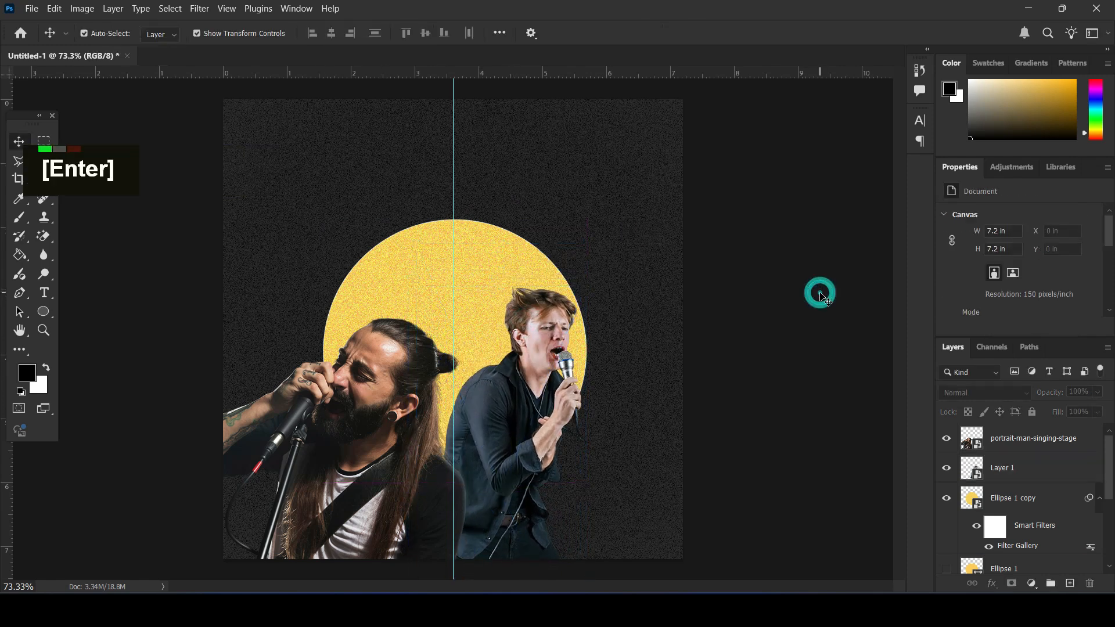
Enlarge the long-haired singer to about 4.06 x 4.12 in, keeping him anchored in the canvas's lower-left corner
{"action": "left_click", "coordinate": [409, 398]}
{"action": "left_click_drag", "start_coordinate": [466, 312], "coordinate": [494, 306]}
{"action": "key", "text": "ctrl+z"}
{"action": "key", "text": "Return"}
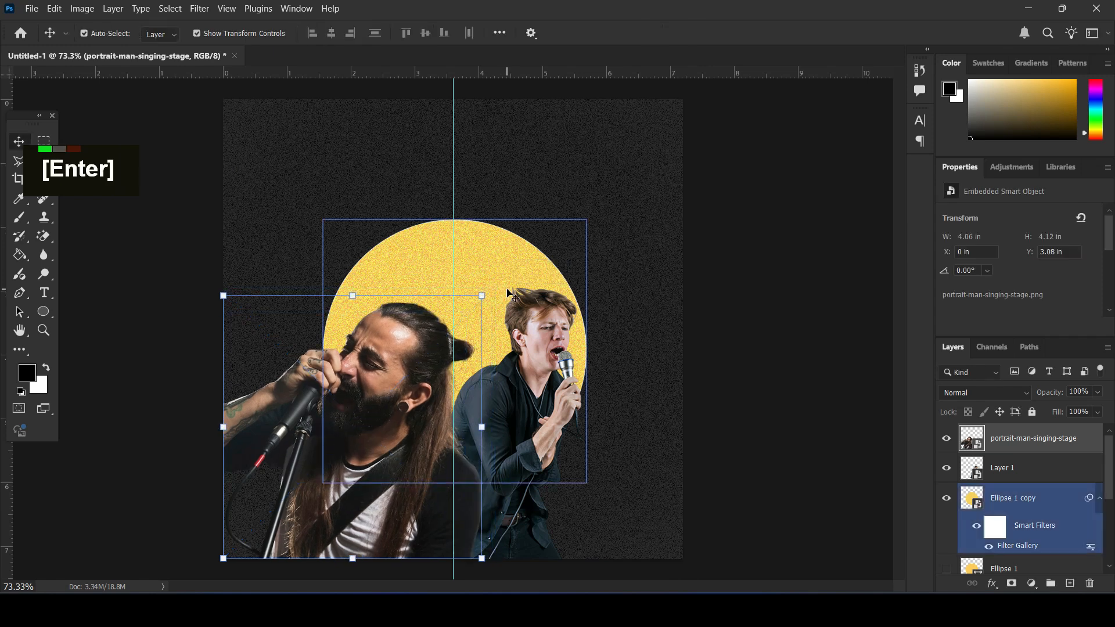
{"action": "left_click", "coordinate": [712, 298]}
Enlarge the Layer 1 singer to about 2.78 x 6.64 in, keeping his left edge in place
{"action": "left_click", "coordinate": [550, 328]}
{"action": "left_click_drag", "start_coordinate": [587, 287], "coordinate": [604, 277]}
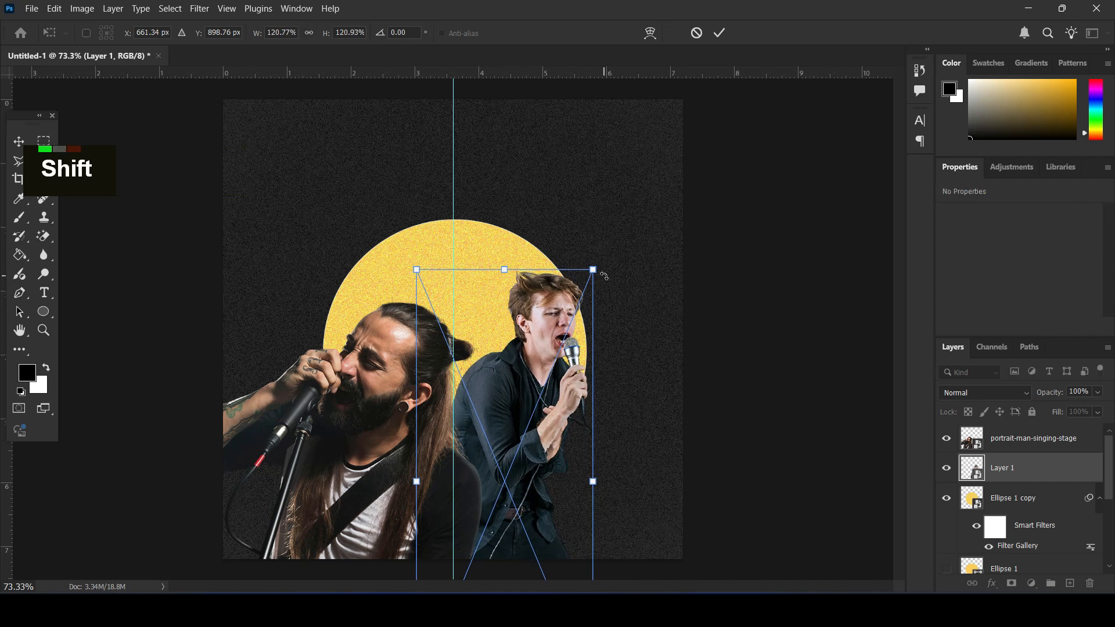
{"action": "key", "text": "Return"}
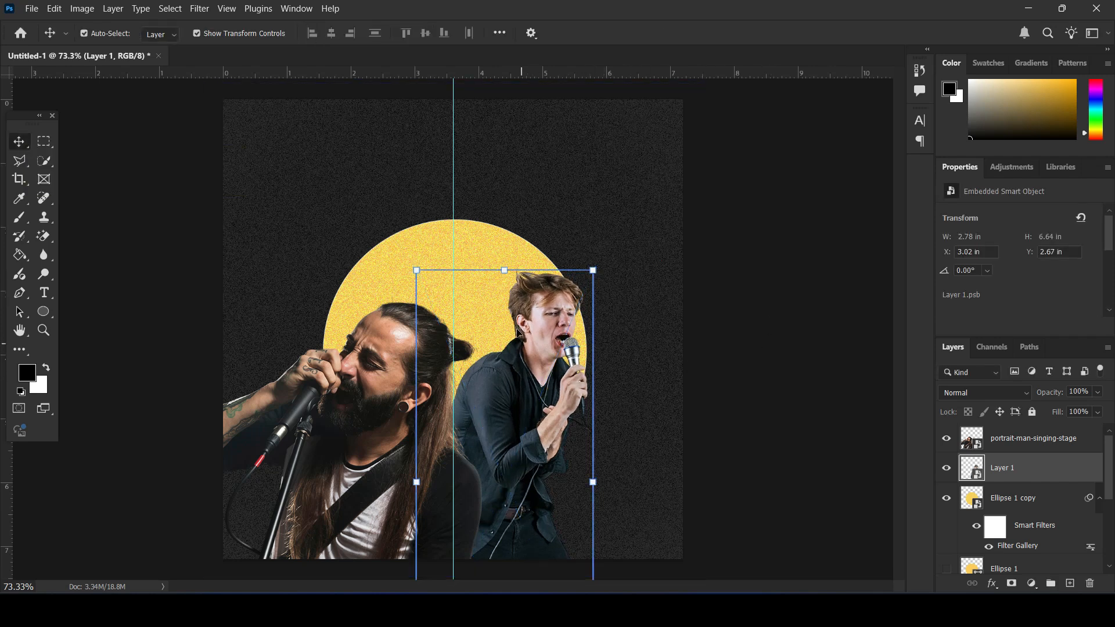
Scale the textured yellow circle up from its center to about 109.5%
{"action": "left_click", "coordinate": [485, 232]}
{"action": "left_click", "coordinate": [586, 218], "text": "alt+shift"}
{"action": "left_click", "coordinate": [598, 248]}
{"action": "left_click_drag", "start_coordinate": [586, 219], "coordinate": [604, 205]}
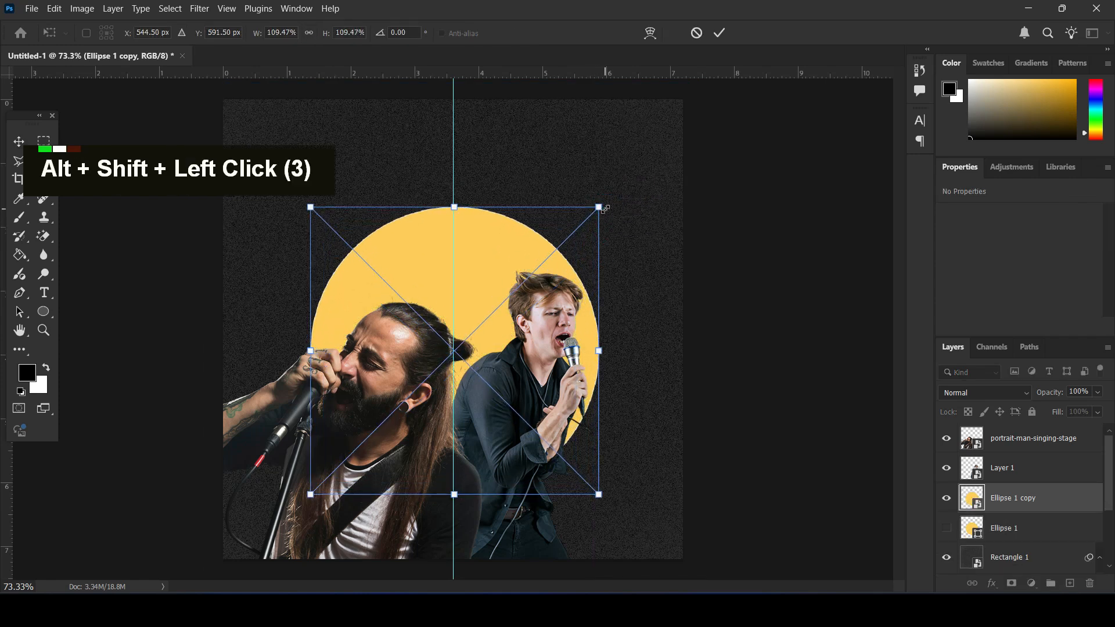
{"action": "key", "text": "Return"}
{"action": "left_click", "coordinate": [791, 291]}
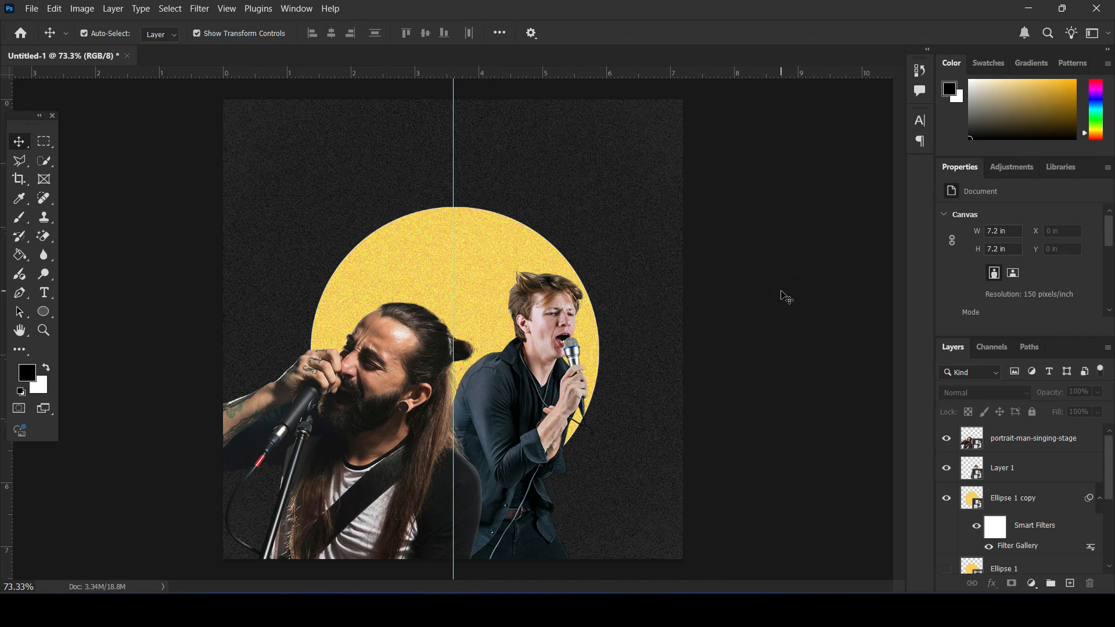
{"action": "key", "text": "XF86AudioLowerVolume"}
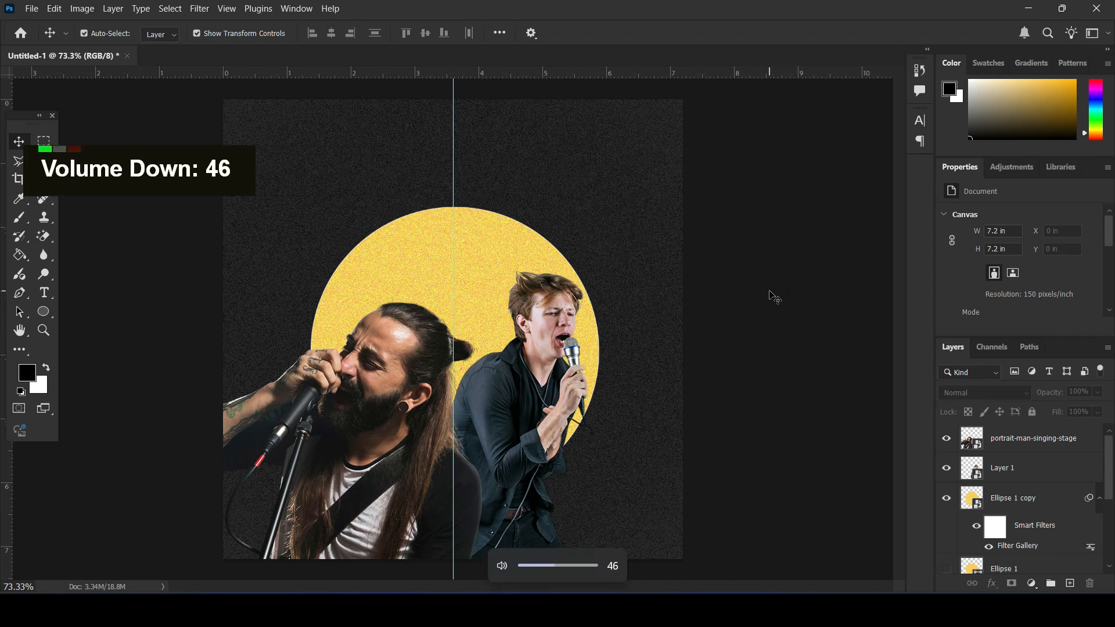
{"action": "key", "text": "XF86AudioLowerVolume"}
{"action": "key", "text": "XF86AudioLowerVolume"}
{"action": "key", "text": "XF86AudioLowerVolume"}
{"action": "key", "text": "XF86AudioLowerVolume"}
{"action": "key", "text": "XF86AudioLowerVolume"}
{"action": "key", "text": "XF86AudioLowerVolume"}
{"action": "key", "text": "XF86AudioLowerVolume"}
{"action": "key", "text": "XF86AudioLowerVolume"}
{"action": "key", "text": "XF86AudioLowerVolume"}
{"action": "key", "text": "XF86AudioLowerVolume"}
{"action": "key", "text": "XF86AudioLowerVolume"}
{"action": "key", "text": "XF86AudioLowerVolume"}
{"action": "key", "text": "XF86AudioLowerVolume"}
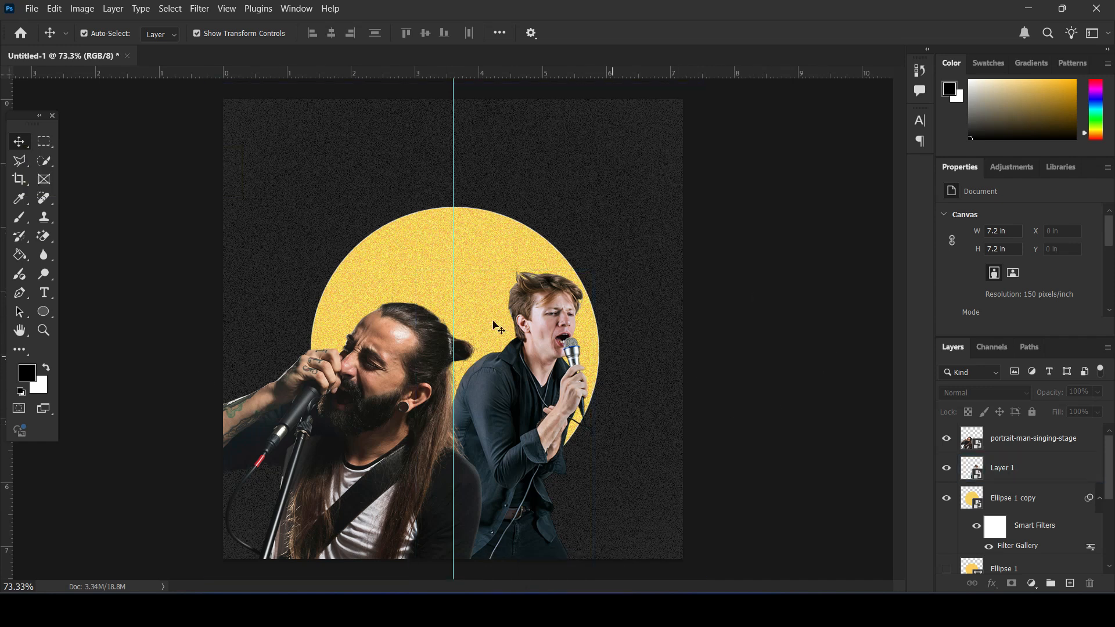
Place the person 03 guitarist image scaled to 5.63% over the upper circle, and move its layer beneath Layer 1, behind both singers
{"action": "left_click", "coordinate": [316, 611]}
{"action": "left_click_drag", "start_coordinate": [451, 202], "coordinate": [453, 315]}
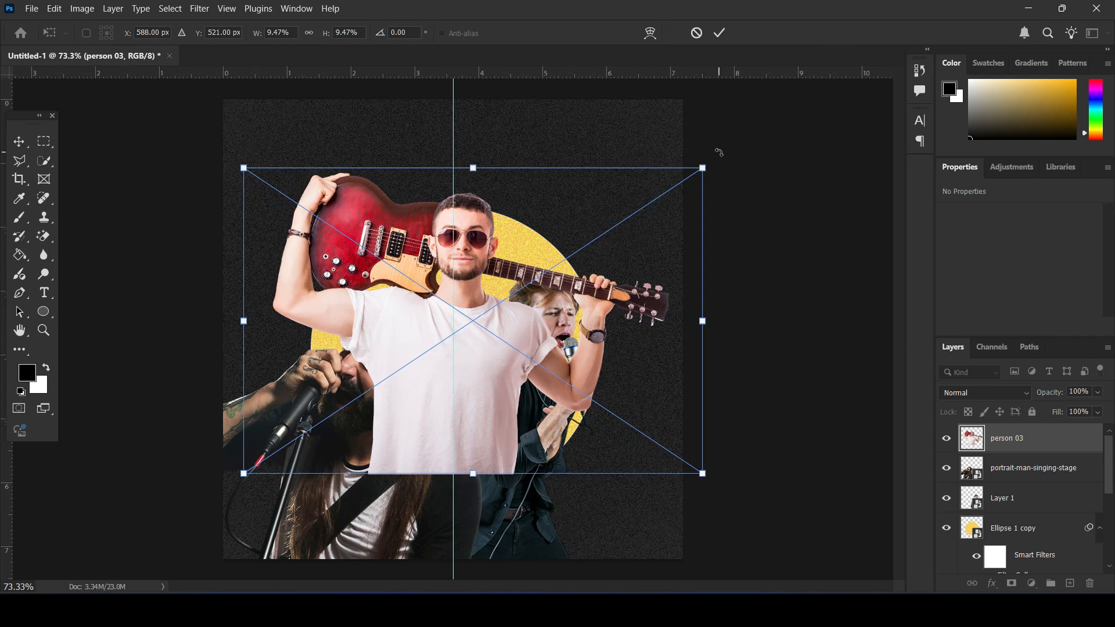
{"action": "left_click_drag", "start_coordinate": [702, 168], "coordinate": [608, 233]}
{"action": "left_click_drag", "start_coordinate": [479, 338], "coordinate": [472, 322]}
{"action": "key", "text": "Return"}
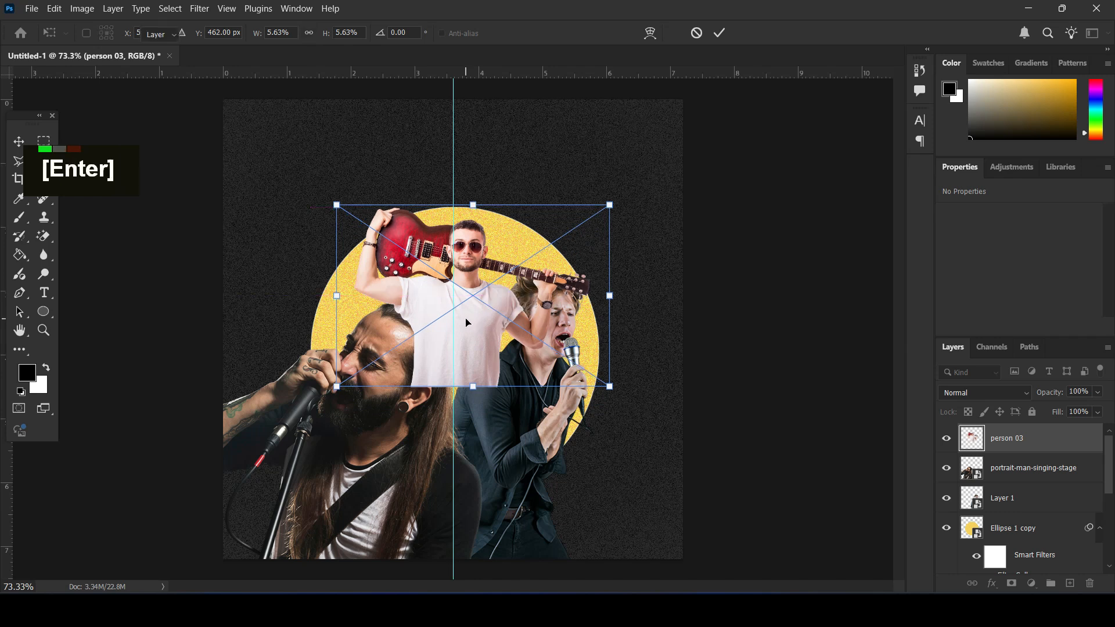
{"action": "left_click_drag", "start_coordinate": [1030, 441], "coordinate": [1027, 499]}
{"action": "left_click", "coordinate": [780, 263]}
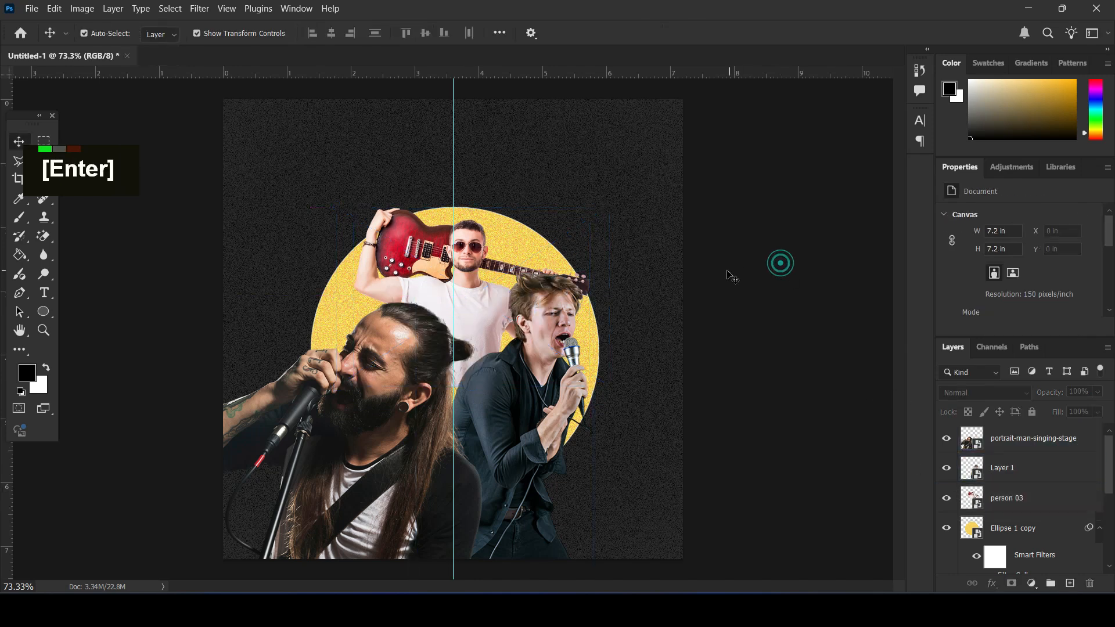
Shift the guitarist slightly left so he sits near the center guide, and nudge the Layer 1 singer left to about X 2.9 in
{"action": "left_click_drag", "start_coordinate": [419, 244], "coordinate": [403, 244]}
{"action": "key", "text": "Return"}
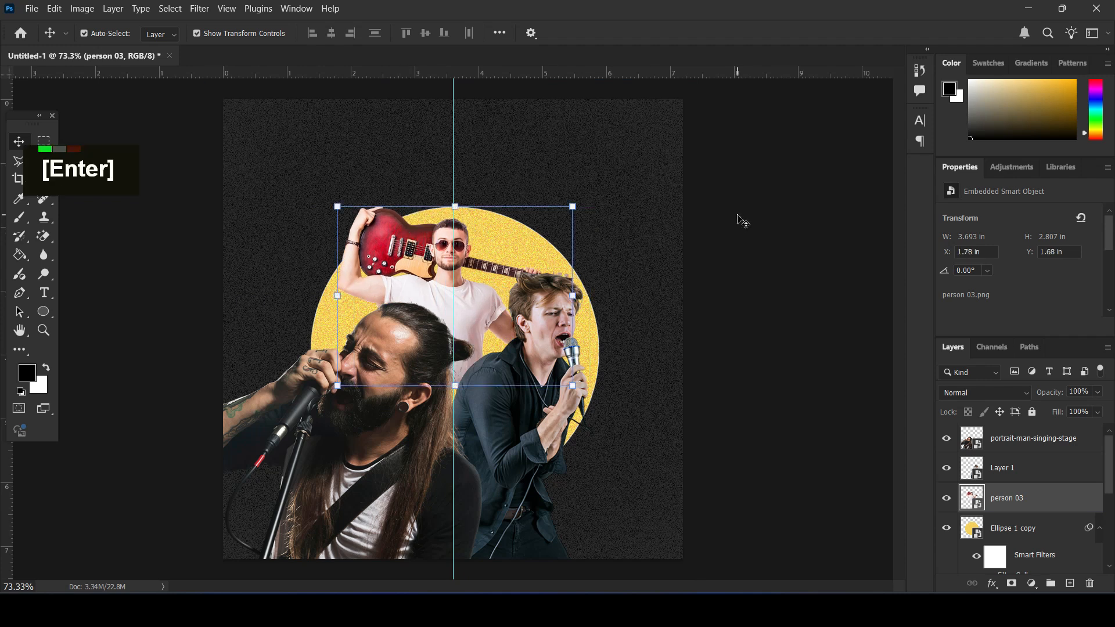
{"action": "left_click", "coordinate": [807, 323]}
{"action": "left_click_drag", "start_coordinate": [515, 405], "coordinate": [507, 403]}
{"action": "left_click", "coordinate": [827, 241]}
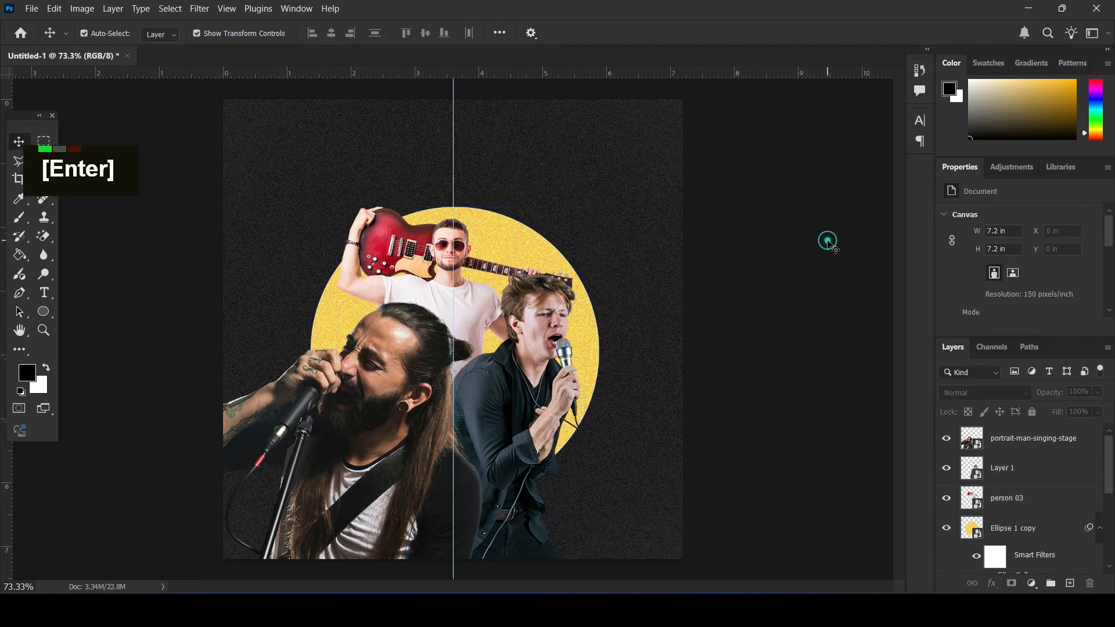
{"action": "left_click_drag", "start_coordinate": [416, 275], "coordinate": [423, 275]}
{"action": "left_click", "coordinate": [796, 260]}
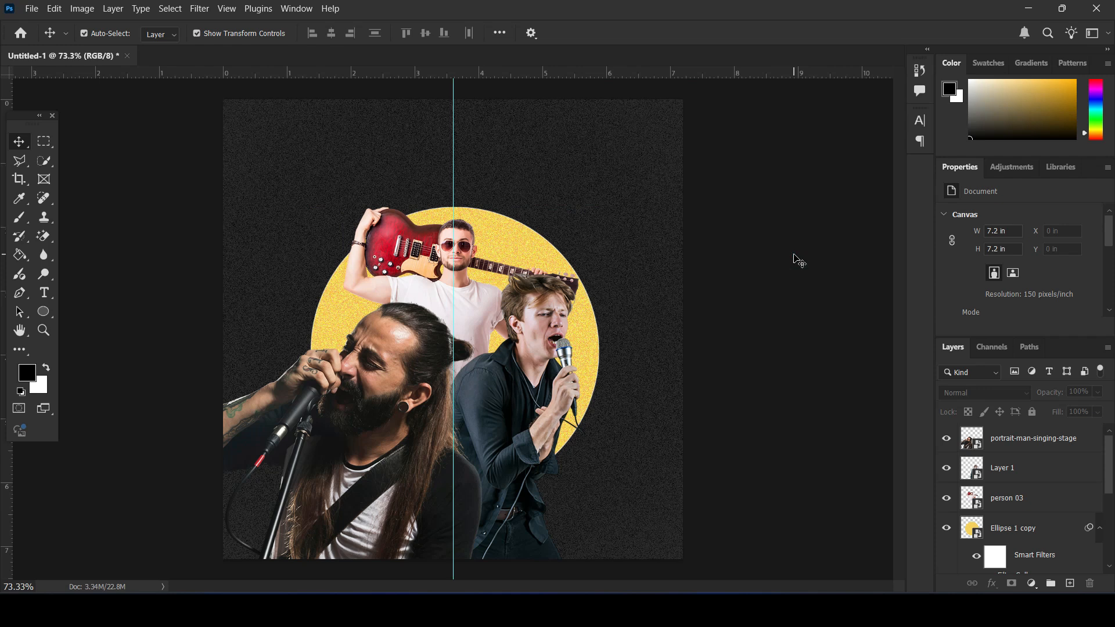
Add a Black & White adjustment clipped to the portrait-man-singing-stage layer only
{"action": "left_click", "coordinate": [377, 423]}
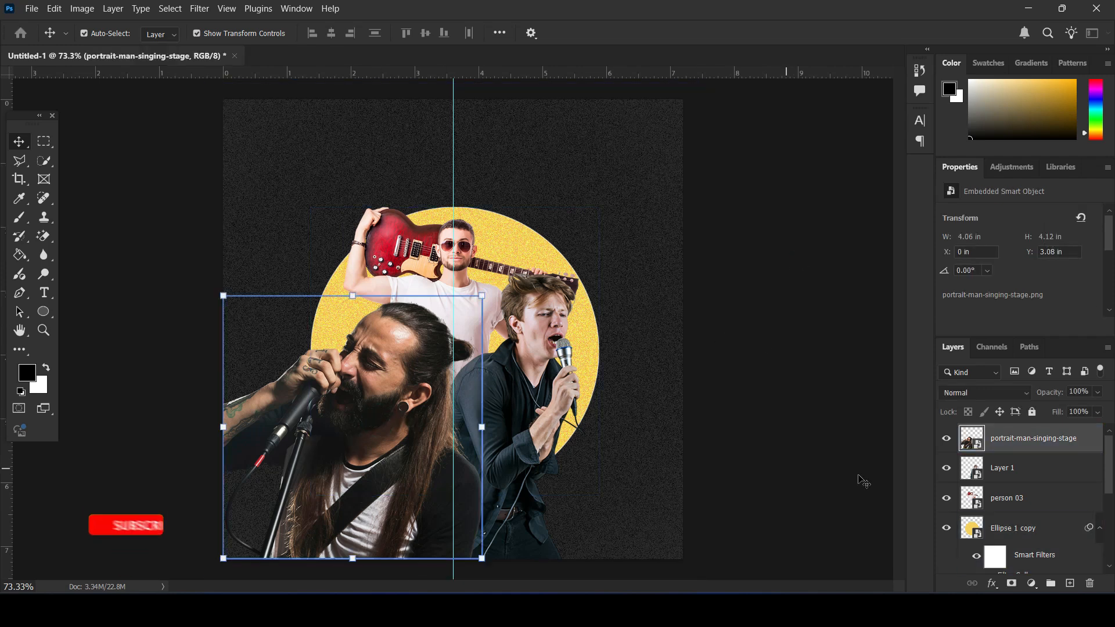
{"action": "left_click", "coordinate": [1031, 583]}
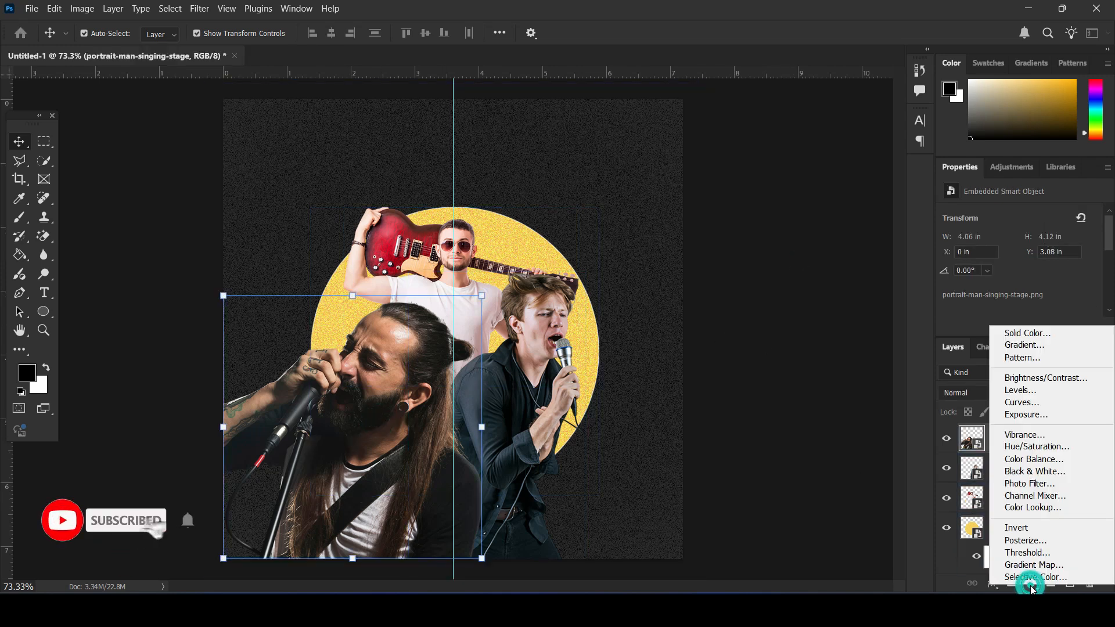
{"action": "left_click", "coordinate": [1034, 471]}
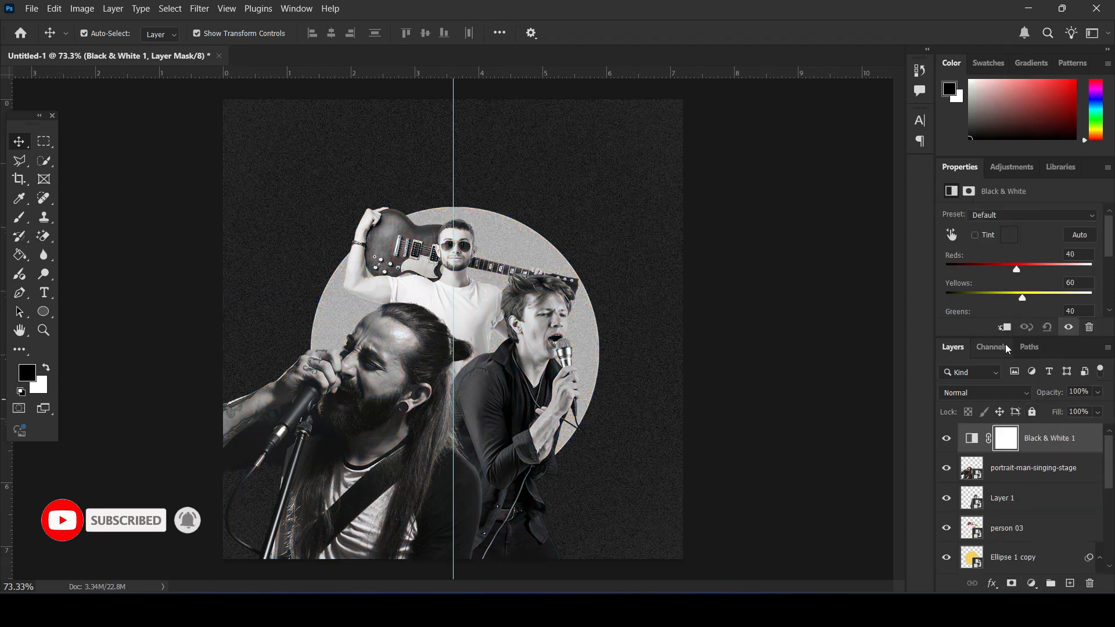
{"action": "left_click", "coordinate": [1004, 331]}
Add a Levels adjustment between portrait-man-singing-stage and its Black & White layer, with midtones 0.79 and white input 216
{"action": "left_click", "coordinate": [1022, 467]}
{"action": "left_click", "coordinate": [1031, 583]}
{"action": "left_click", "coordinate": [1023, 387]}
{"action": "scroll", "coordinate": [1061, 276], "scroll_direction": "down", "scroll_amount": 1}
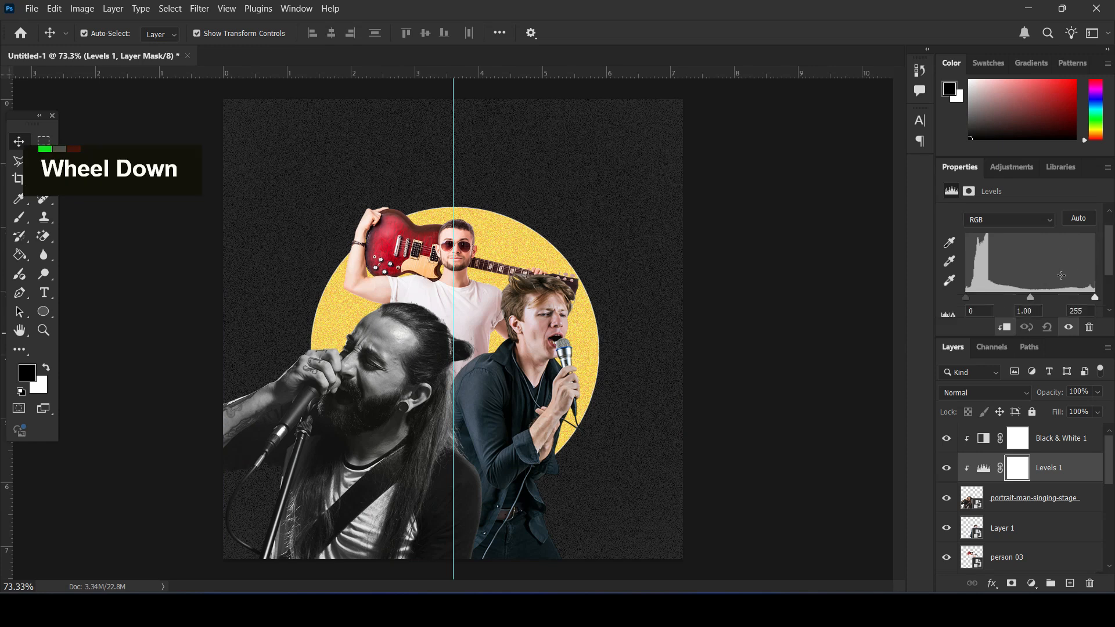
{"action": "left_click_drag", "start_coordinate": [1031, 298], "coordinate": [1077, 302]}
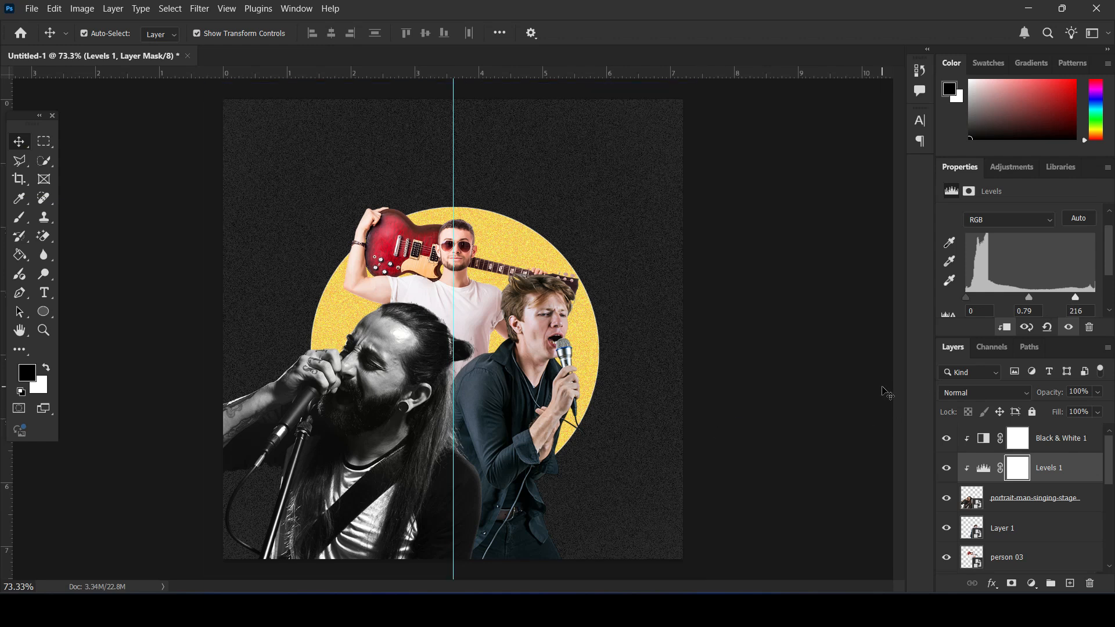
Apply a Camera Raw Filter to portrait-man-singing-stage with Texture +39, Clarity +23 and Grain 39
{"action": "left_click", "coordinate": [1038, 497]}
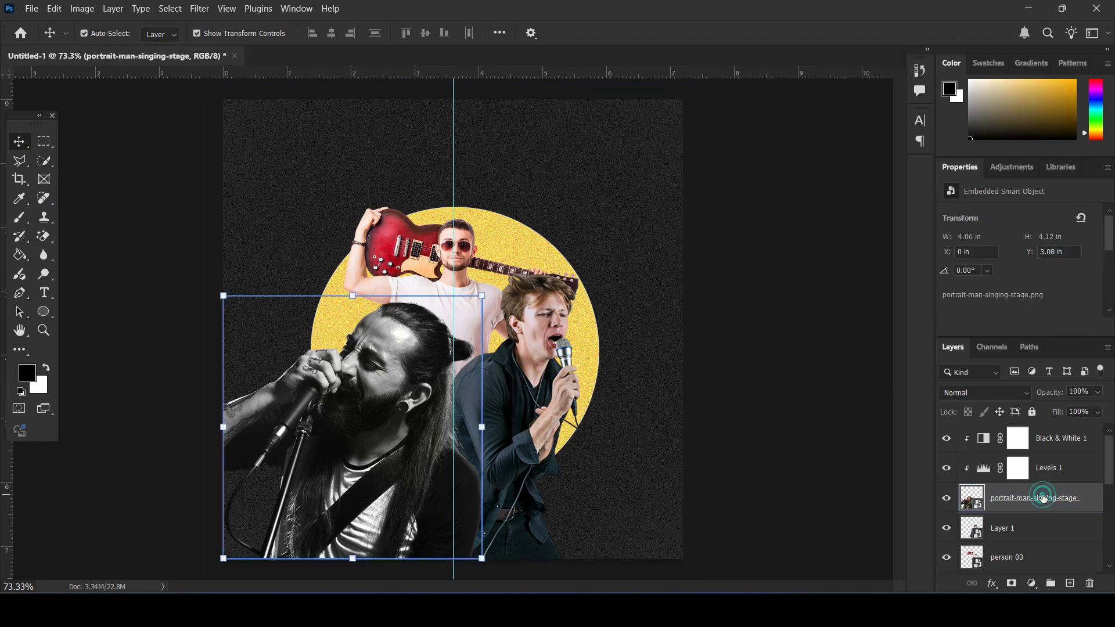
{"action": "left_click", "coordinate": [204, 9]}
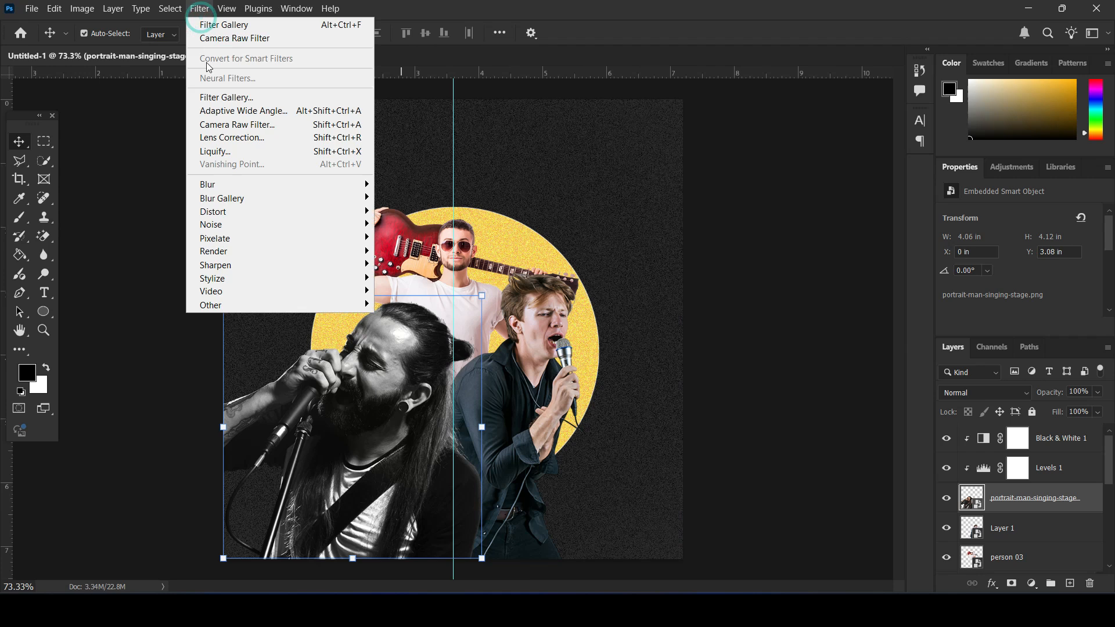
{"action": "left_click", "coordinate": [242, 129]}
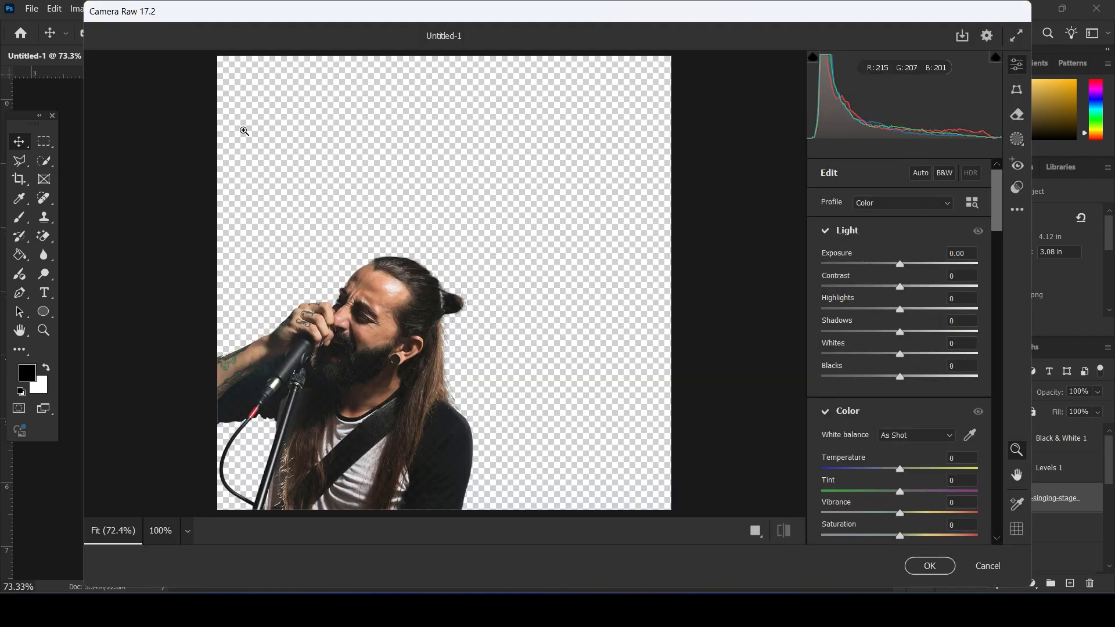
{"action": "scroll", "coordinate": [929, 290], "scroll_direction": "down", "scroll_amount": 6}
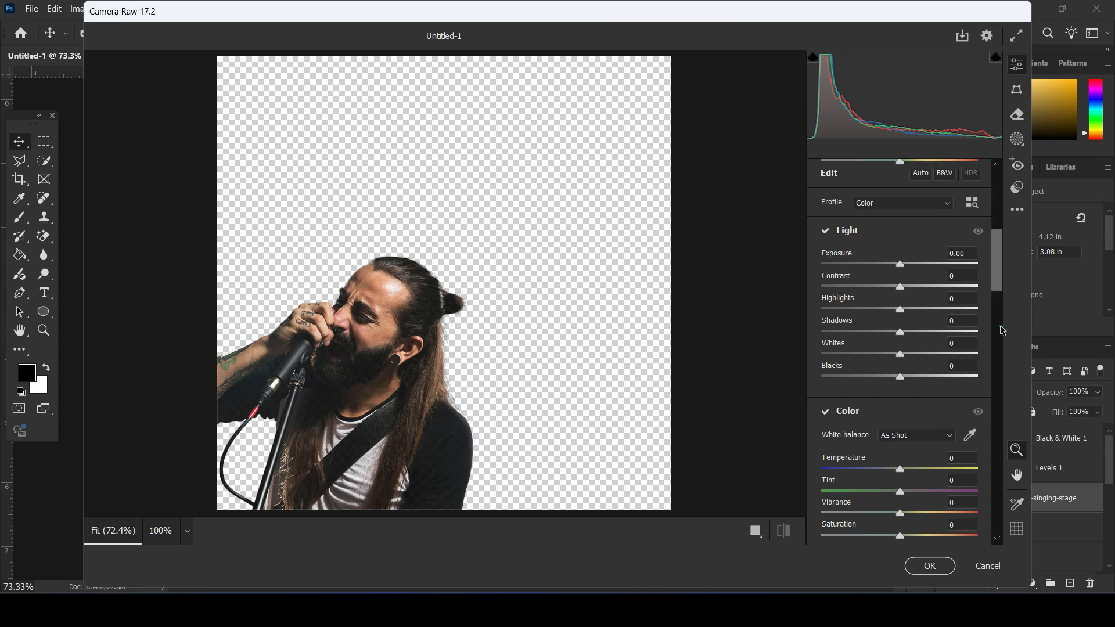
{"action": "left_click", "coordinate": [930, 221]}
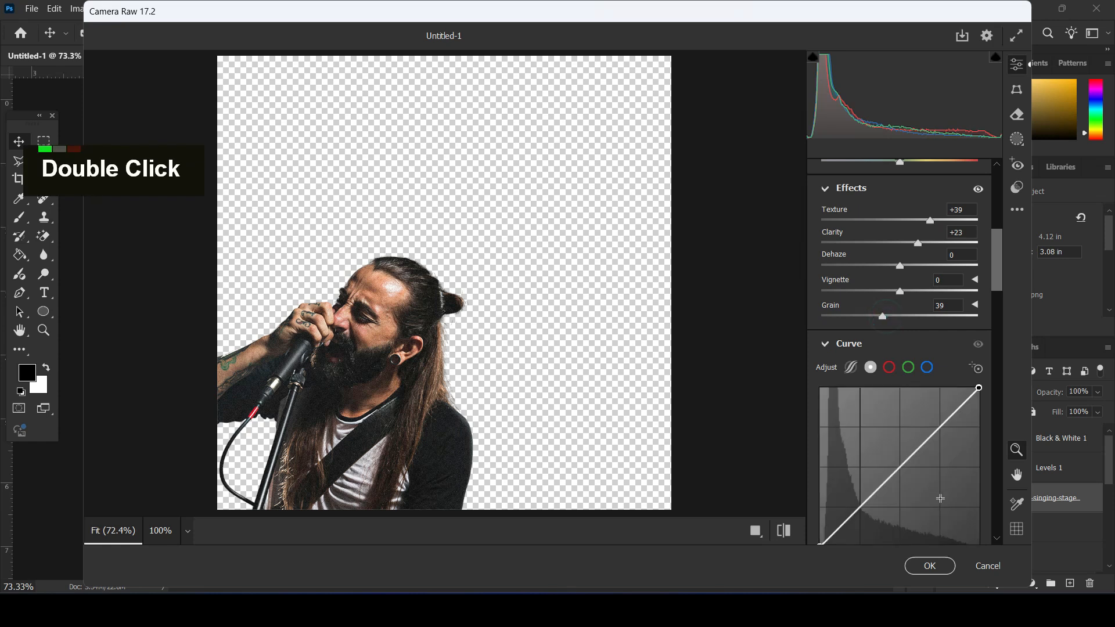
{"action": "left_click", "coordinate": [928, 566]}
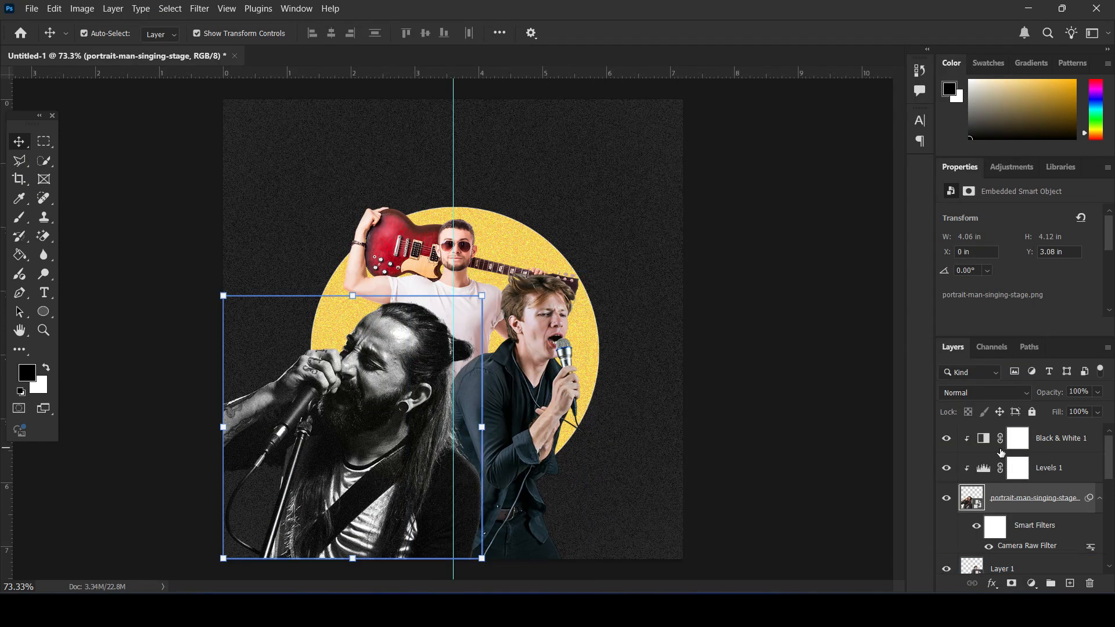
Readjust the long-haired singer's Levels to midtones 1.04 and white input 213
{"action": "left_click", "coordinate": [1017, 468]}
{"action": "scroll", "coordinate": [1044, 306], "scroll_direction": "down", "scroll_amount": 1}
{"action": "left_click_drag", "start_coordinate": [1076, 300], "coordinate": [1020, 296]}
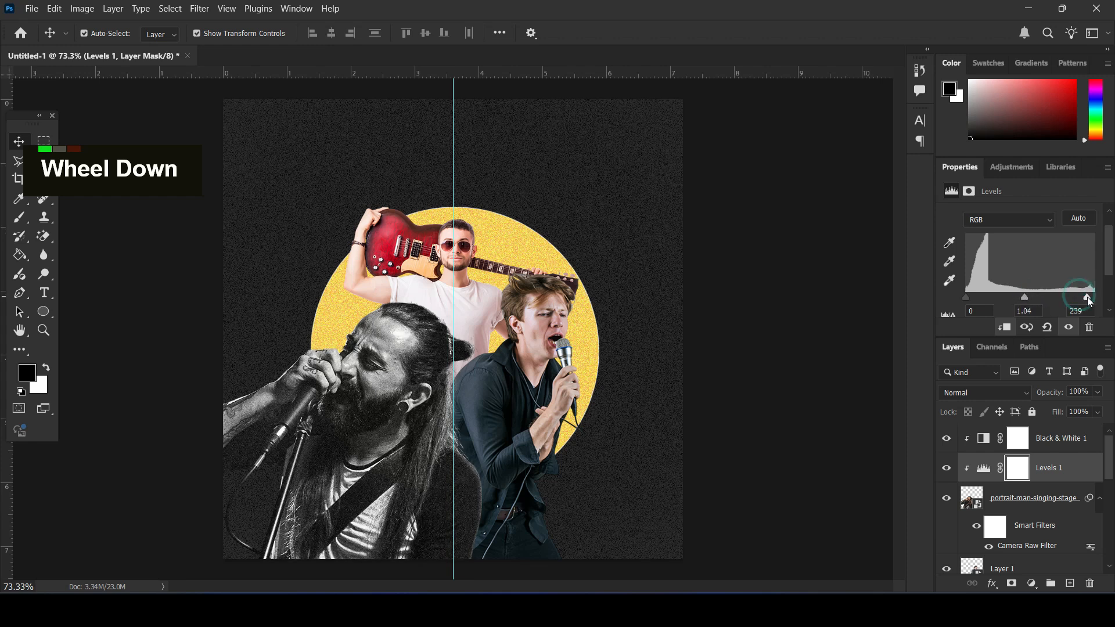
{"action": "left_click_drag", "start_coordinate": [1088, 299], "coordinate": [1077, 299]}
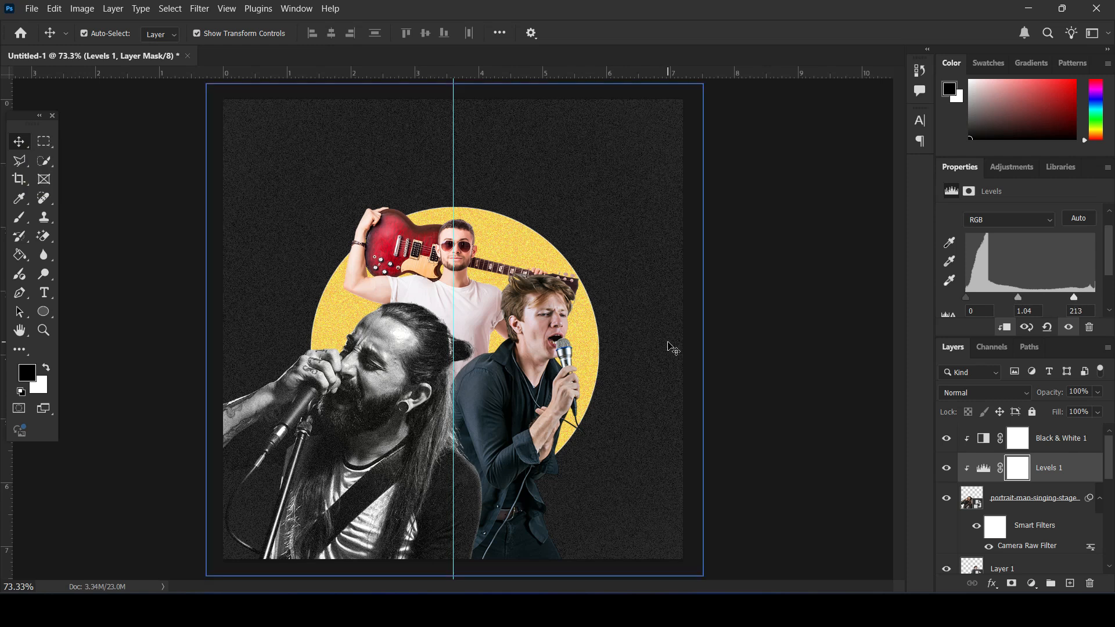
Group the portrait-man-singing-stage layer together with its Levels and Black & White adjustments
{"action": "left_click", "coordinate": [517, 397]}
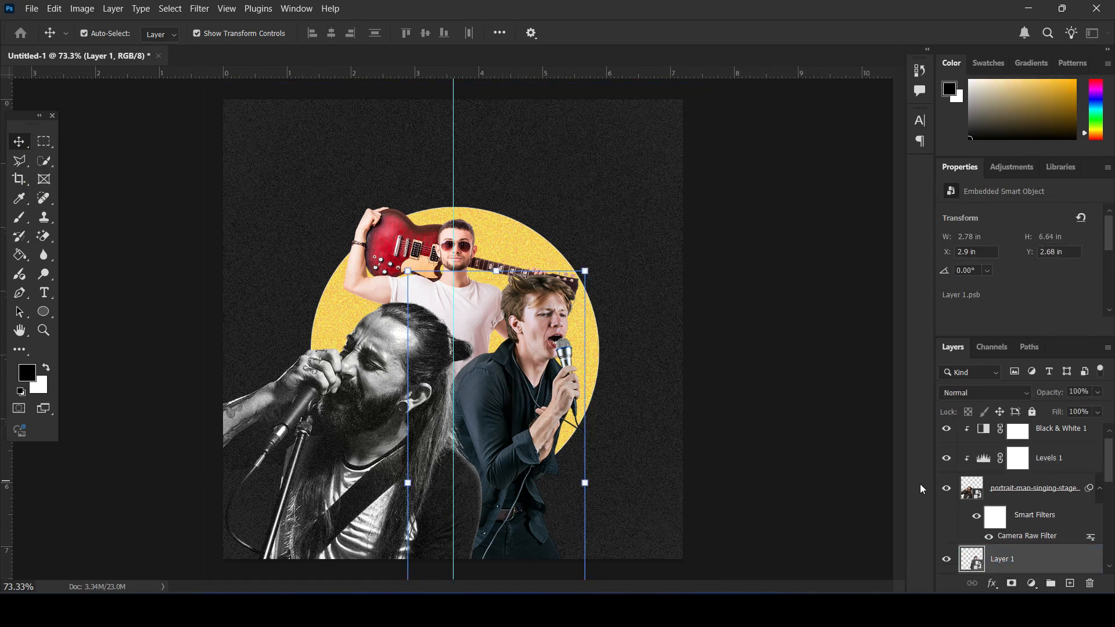
{"action": "left_click", "coordinate": [1034, 488]}
{"action": "scroll", "coordinate": [1034, 494], "scroll_direction": "up", "scroll_amount": 1}
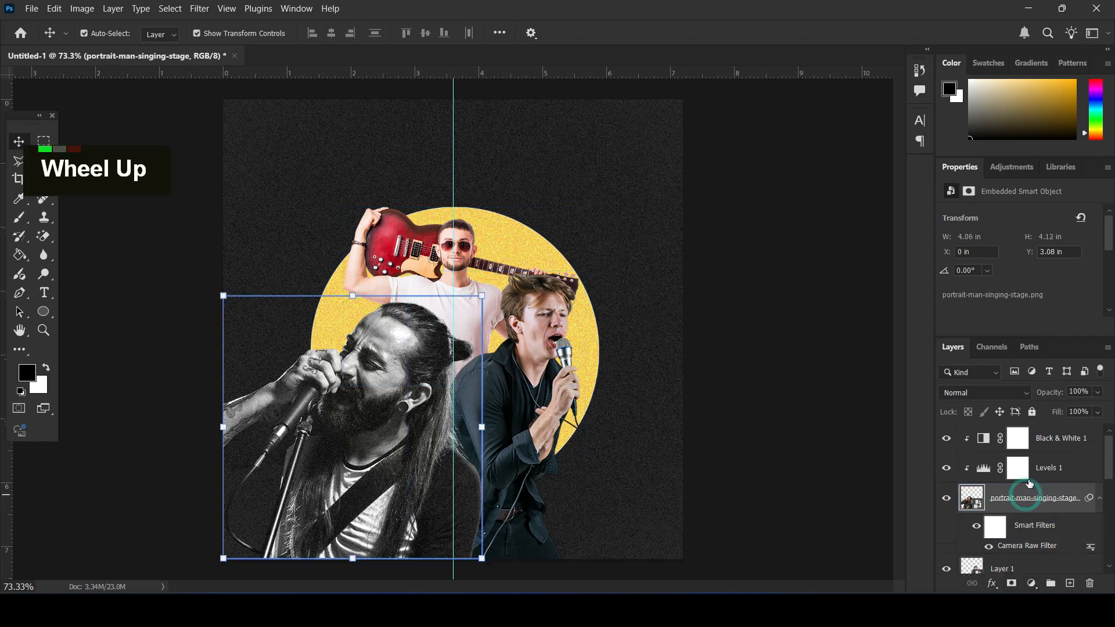
{"action": "left_click", "coordinate": [1060, 444], "text": "shift"}
{"action": "key", "text": "ctrl+g"}
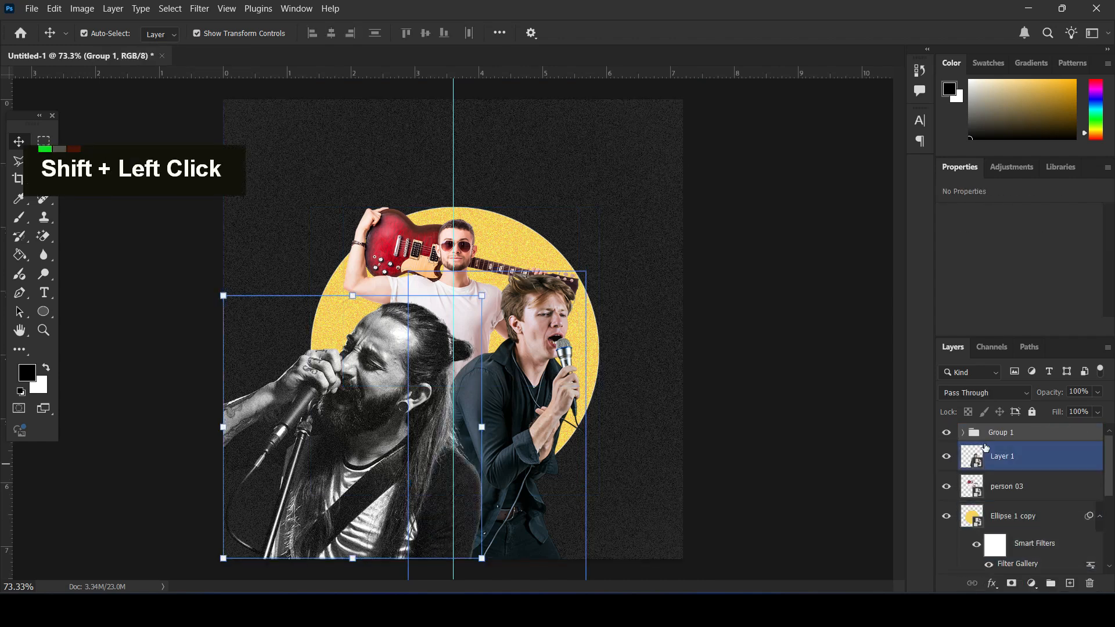
Rename the group holding the long-haired singer's layers as 01
{"action": "double_click", "coordinate": [1005, 432]}
{"action": "type", "text": "01"}
{"action": "key", "text": "Return"}
Add a default Black & White adjustment above Layer 1 and clip it to that layer
{"action": "left_click", "coordinate": [1005, 457]}
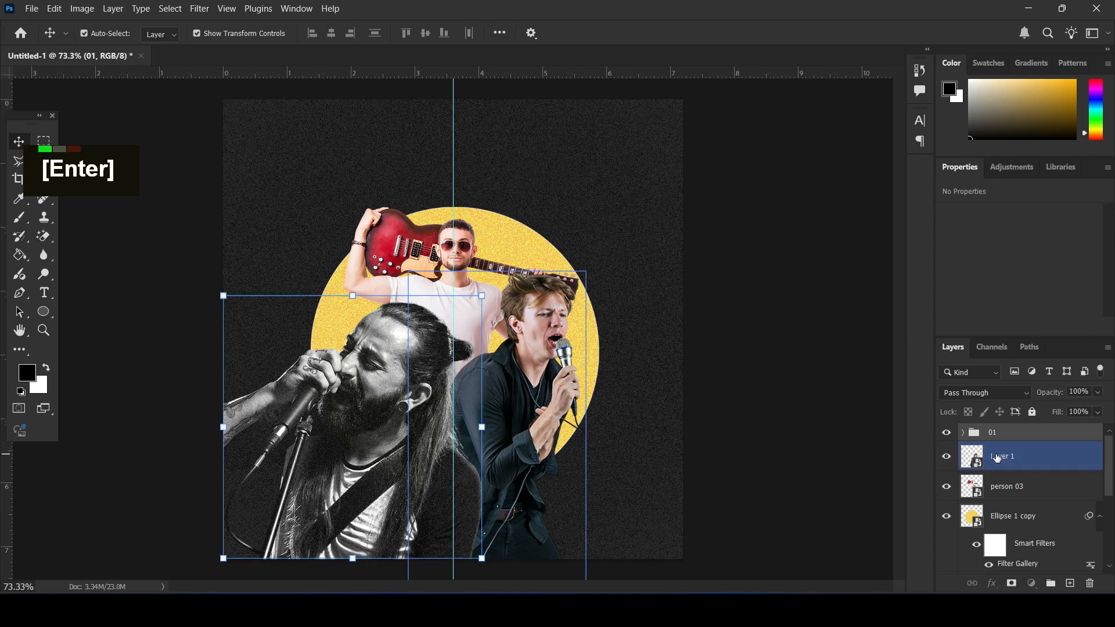
{"action": "left_click", "coordinate": [1033, 583]}
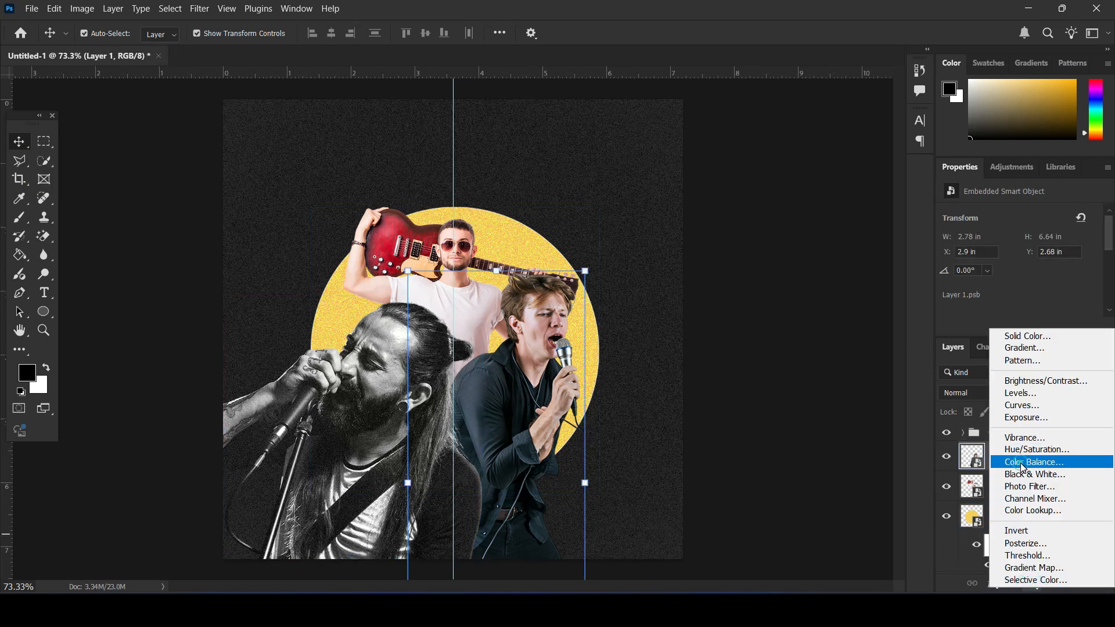
{"action": "left_click", "coordinate": [1025, 472]}
{"action": "left_click", "coordinate": [1006, 328]}
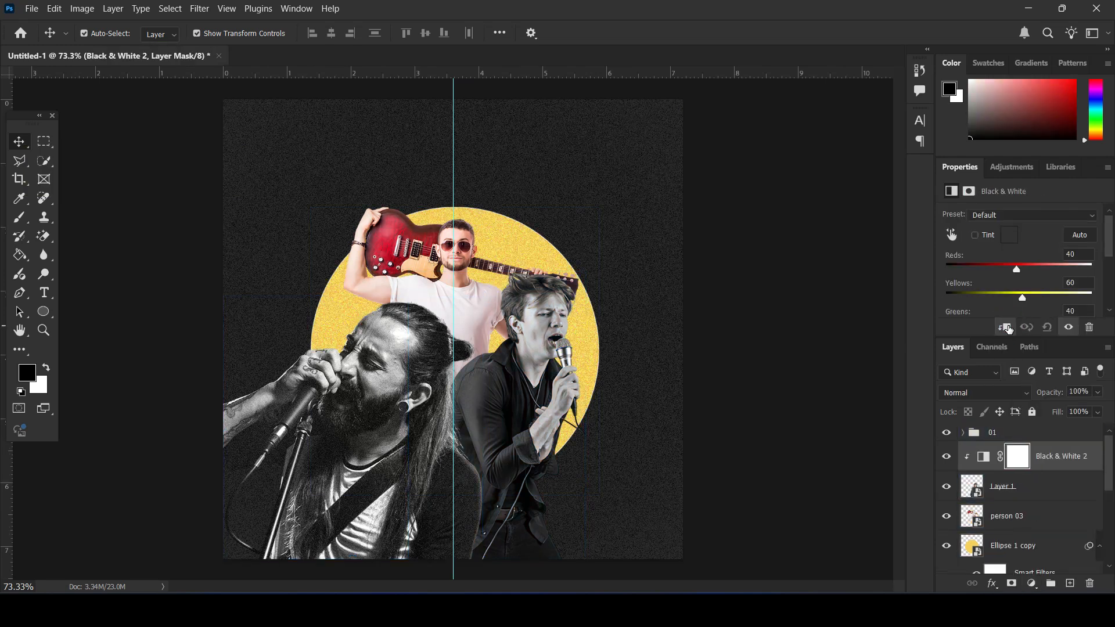
Add a Levels adjustment between Layer 1 and its Black & White layer, with midtones 0.67 and white input 234
{"action": "left_click", "coordinate": [1022, 486]}
{"action": "left_click", "coordinate": [1033, 583]}
{"action": "left_click", "coordinate": [1024, 391]}
{"action": "scroll", "coordinate": [1076, 285], "scroll_direction": "down", "scroll_amount": 1}
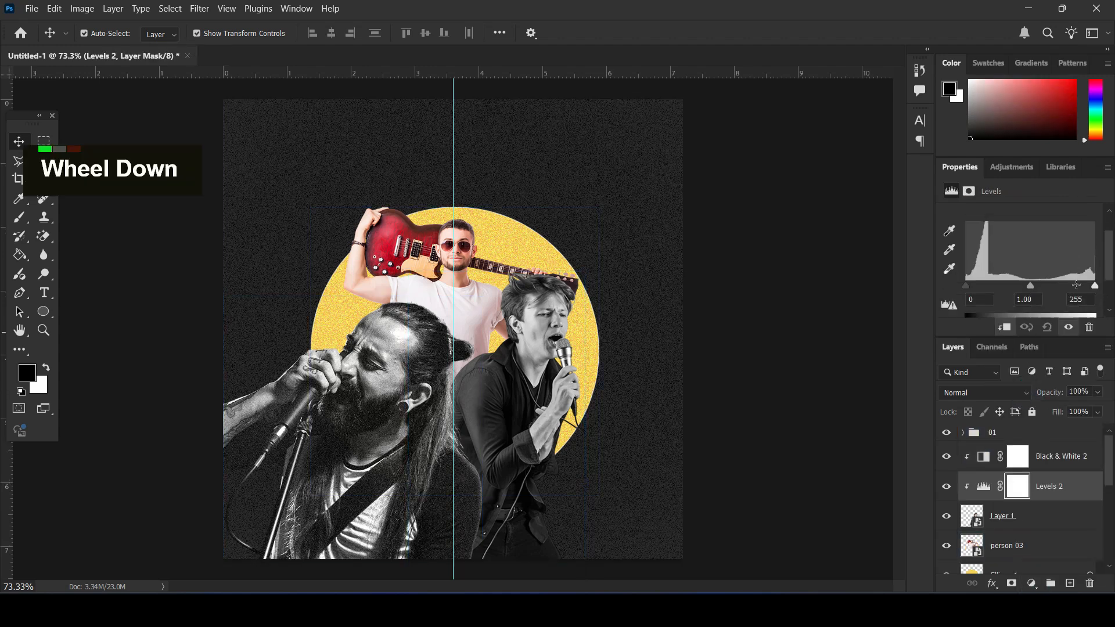
{"action": "scroll", "coordinate": [1076, 285], "scroll_direction": "down", "scroll_amount": 1}
{"action": "mouse_move", "coordinate": [1031, 276]}
{"action": "left_mouse_down"}
{"action": "mouse_move", "coordinate": [1085, 275]}
{"action": "mouse_move", "coordinate": [1041, 277]}
{"action": "left_mouse_up"}
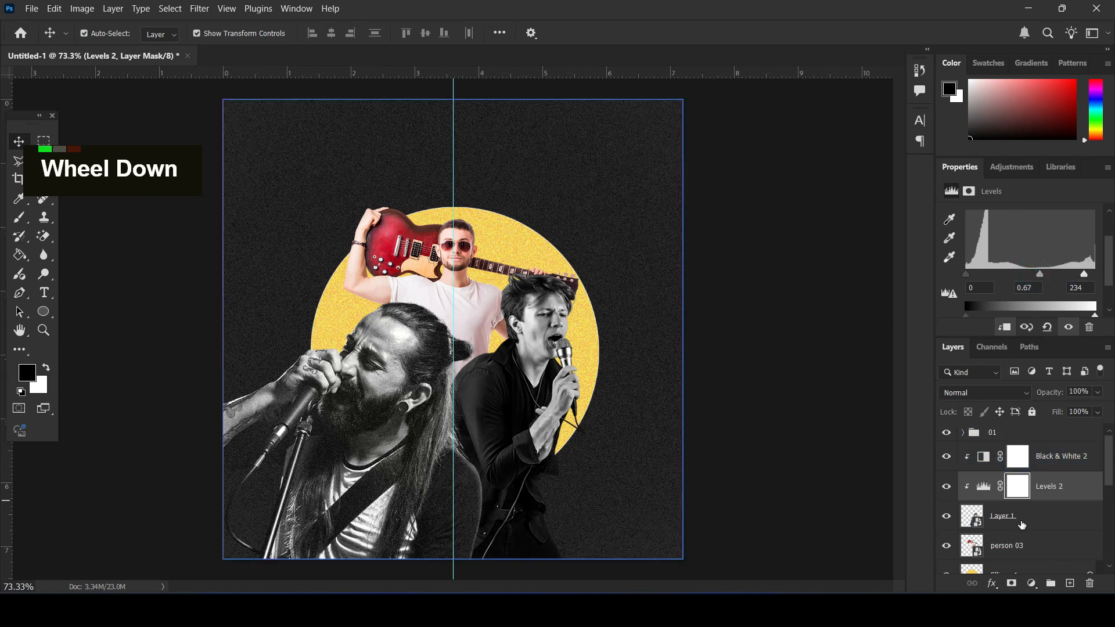
Apply a Camera Raw Filter to Layer 1 with Texture +45, Clarity +36 and Grain 32
{"action": "left_click", "coordinate": [1014, 516]}
{"action": "left_click", "coordinate": [200, 9]}
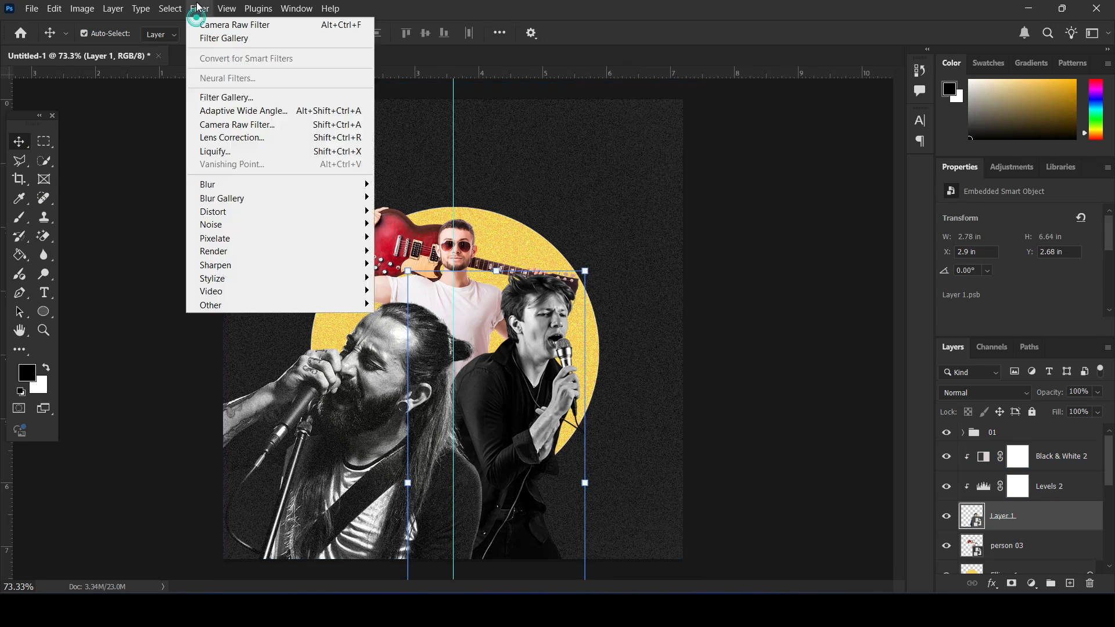
{"action": "left_click", "coordinate": [223, 124]}
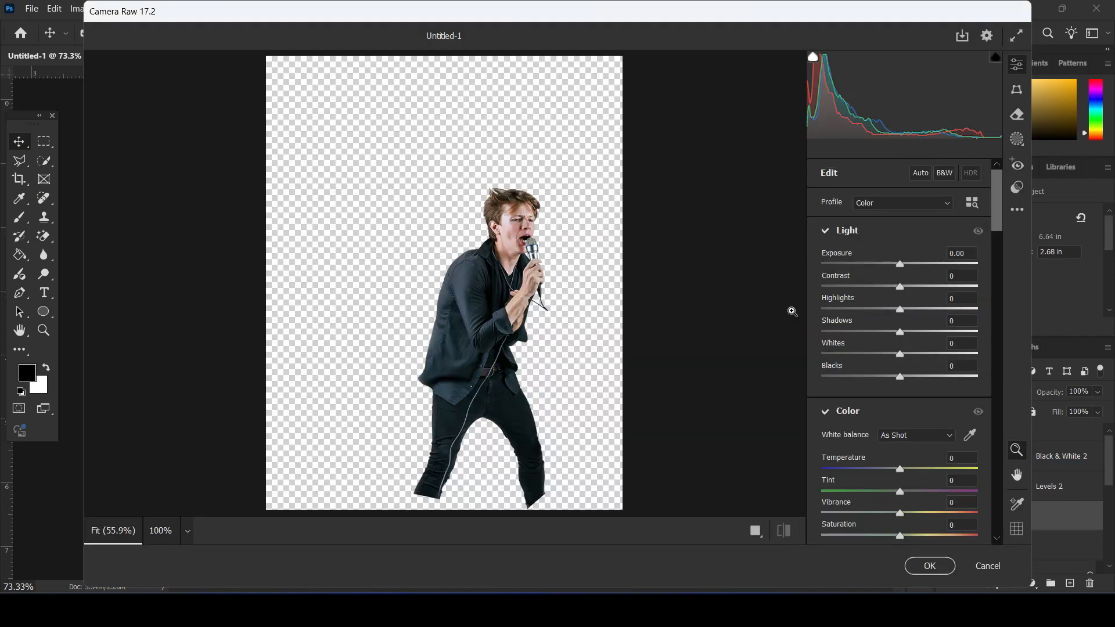
{"action": "scroll", "coordinate": [995, 249], "scroll_direction": "down", "scroll_amount": 10}
{"action": "scroll", "coordinate": [995, 249], "scroll_direction": "up", "scroll_amount": 4}
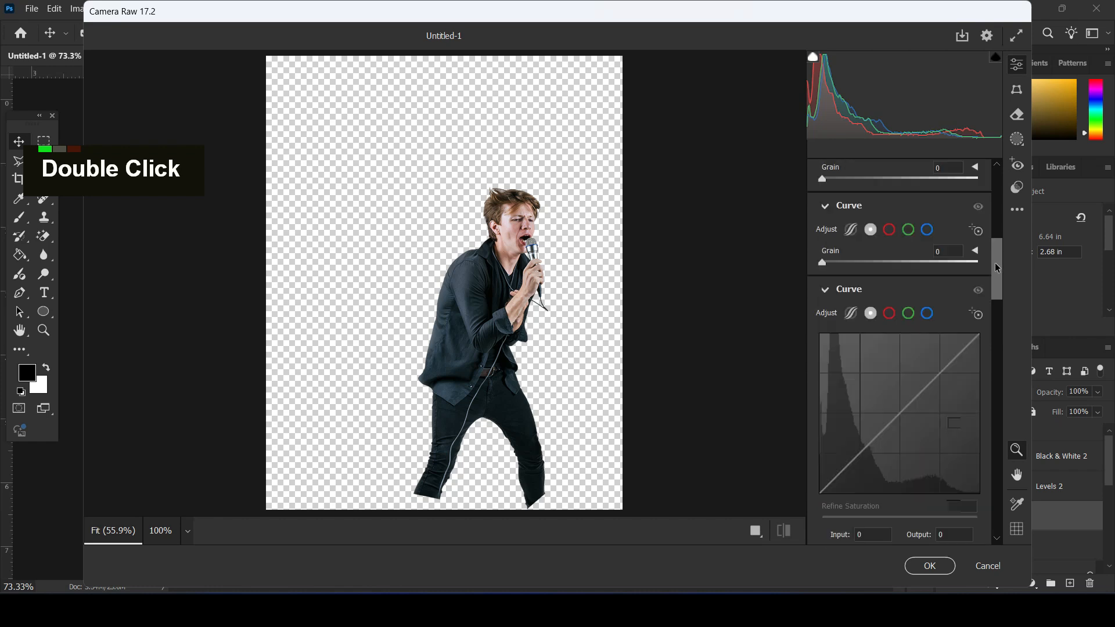
{"action": "double_click", "coordinate": [924, 269]}
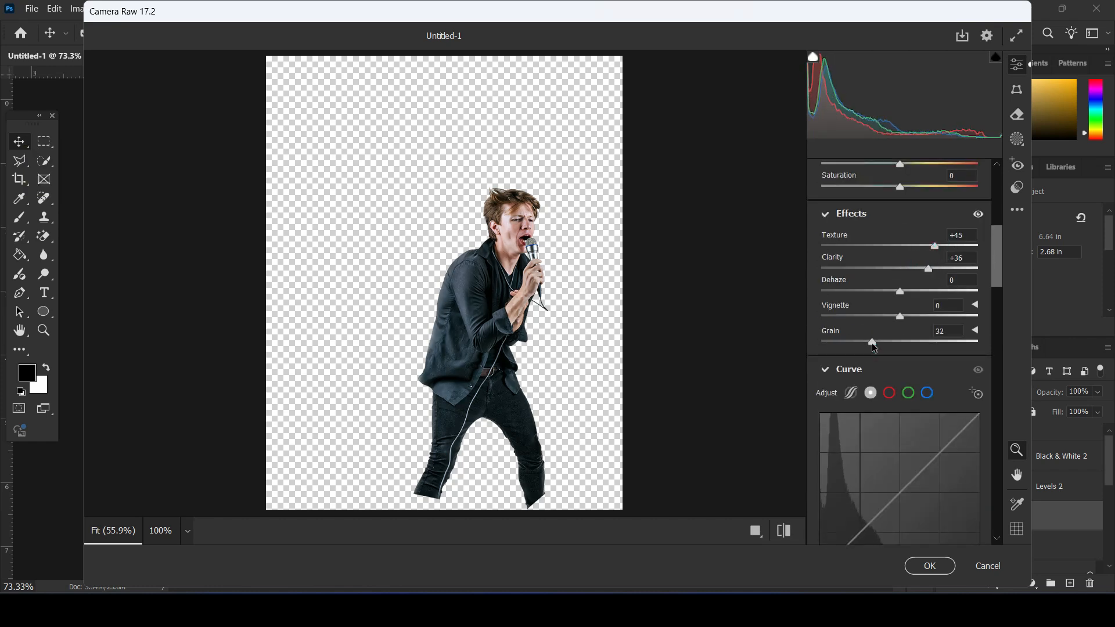
{"action": "left_click", "coordinate": [929, 566]}
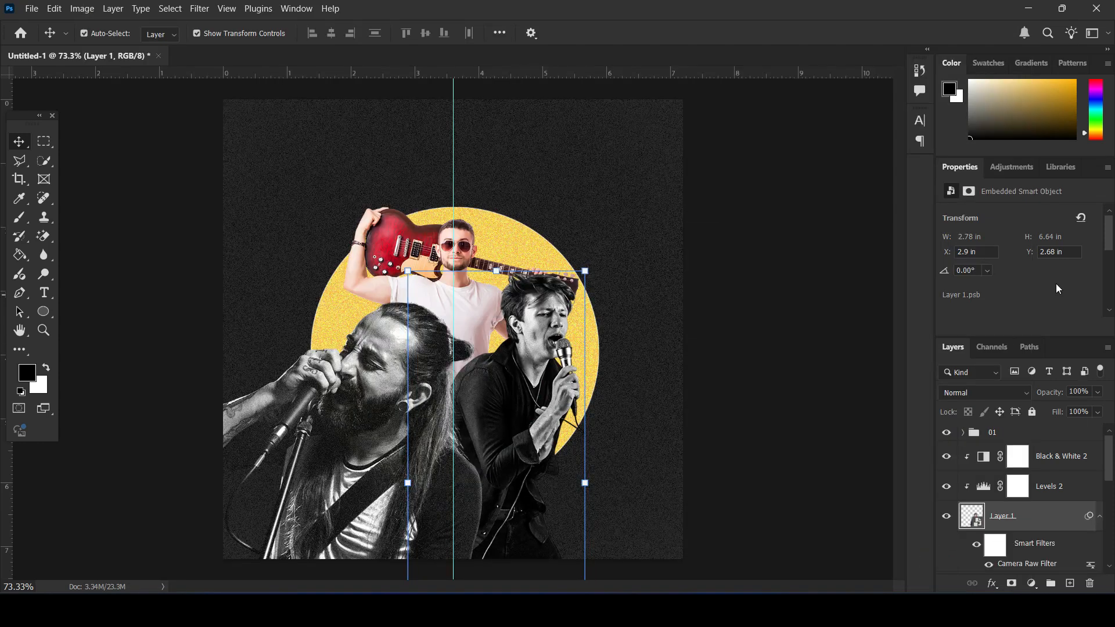
Readjust Layer 1's Levels to midtones 0.88 and white input 228
{"action": "scroll", "coordinate": [1056, 283], "scroll_direction": "down", "scroll_amount": 1}
{"action": "left_click", "coordinate": [1057, 487]}
{"action": "scroll", "coordinate": [1066, 255], "scroll_direction": "down", "scroll_amount": 1}
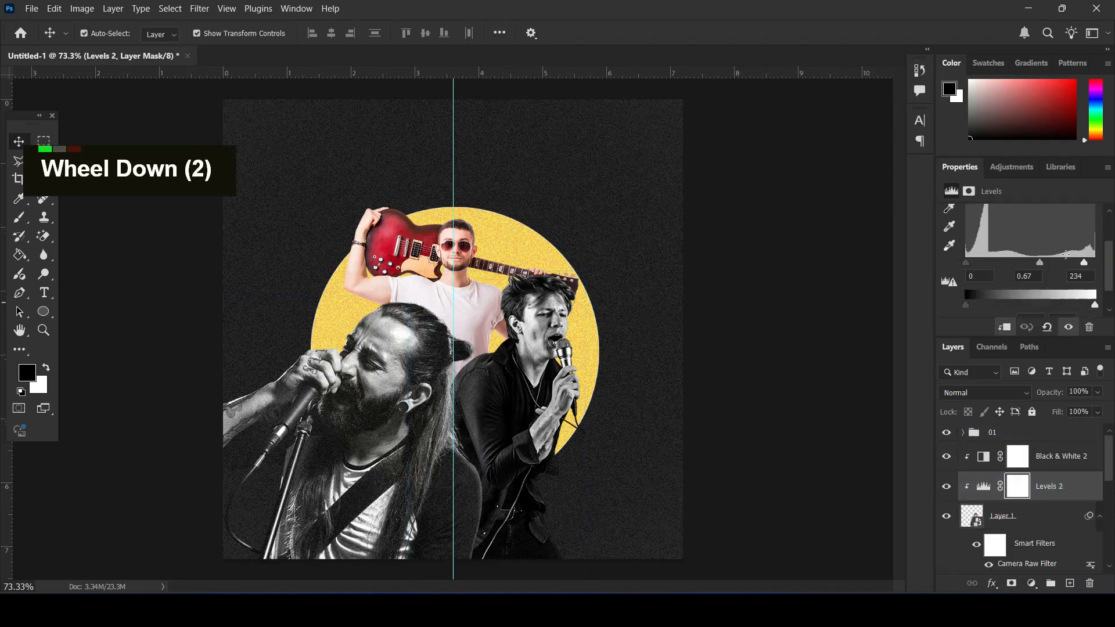
{"action": "left_click_drag", "start_coordinate": [1041, 266], "coordinate": [1080, 266]}
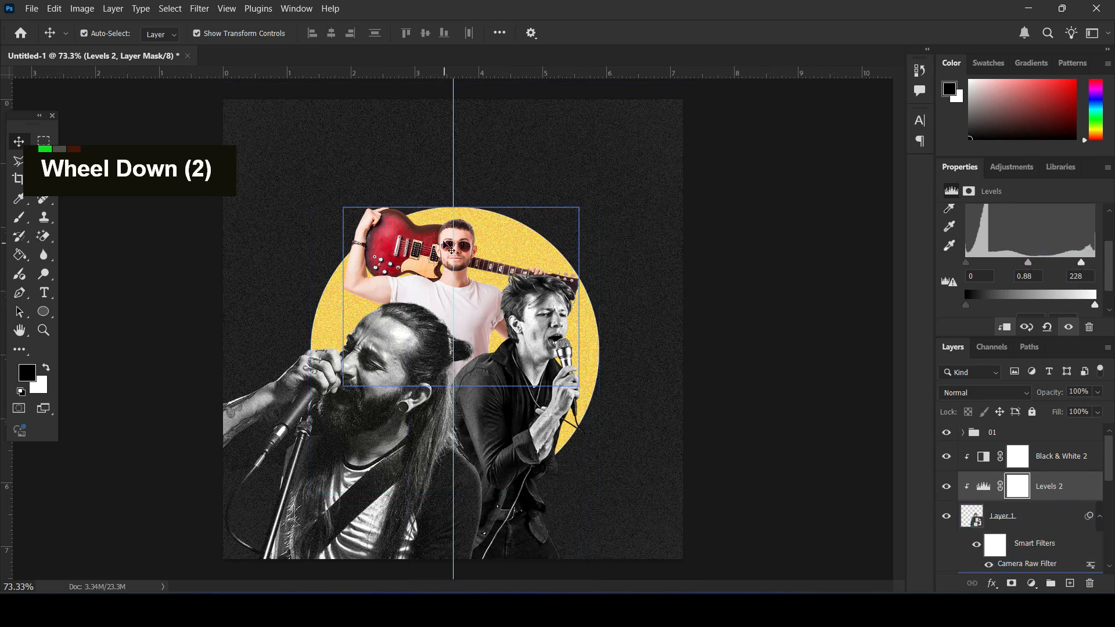
Add a default Black & White adjustment clipped to the guitarist's person 03 layer
{"action": "left_click", "coordinate": [447, 247]}
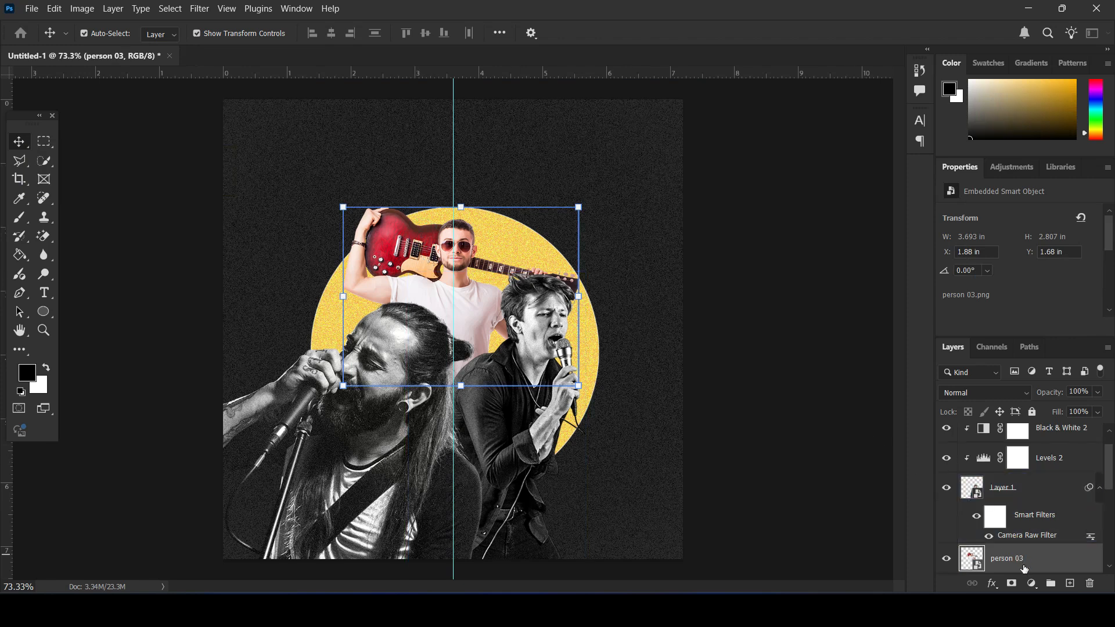
{"action": "left_click", "coordinate": [1031, 583]}
{"action": "left_click", "coordinate": [1025, 469]}
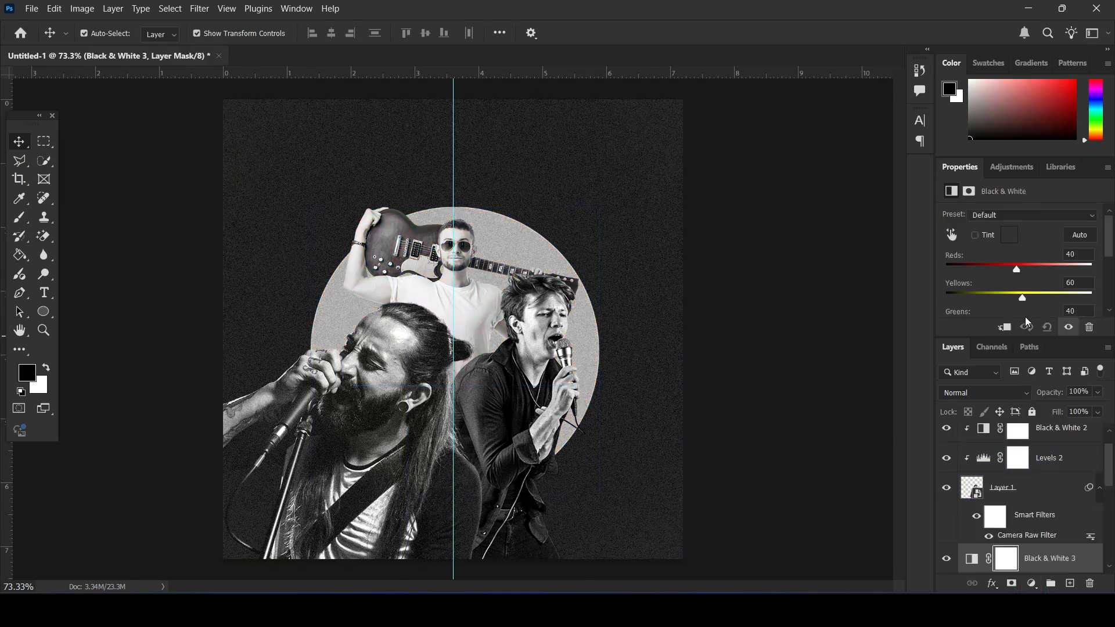
{"action": "left_click", "coordinate": [1004, 327]}
{"action": "scroll", "coordinate": [1040, 510], "scroll_direction": "down", "scroll_amount": 2}
Add a Levels adjustment between person 03 and its Black & White layer, with midtones 0.63 and white input 245
{"action": "left_click", "coordinate": [1045, 554]}
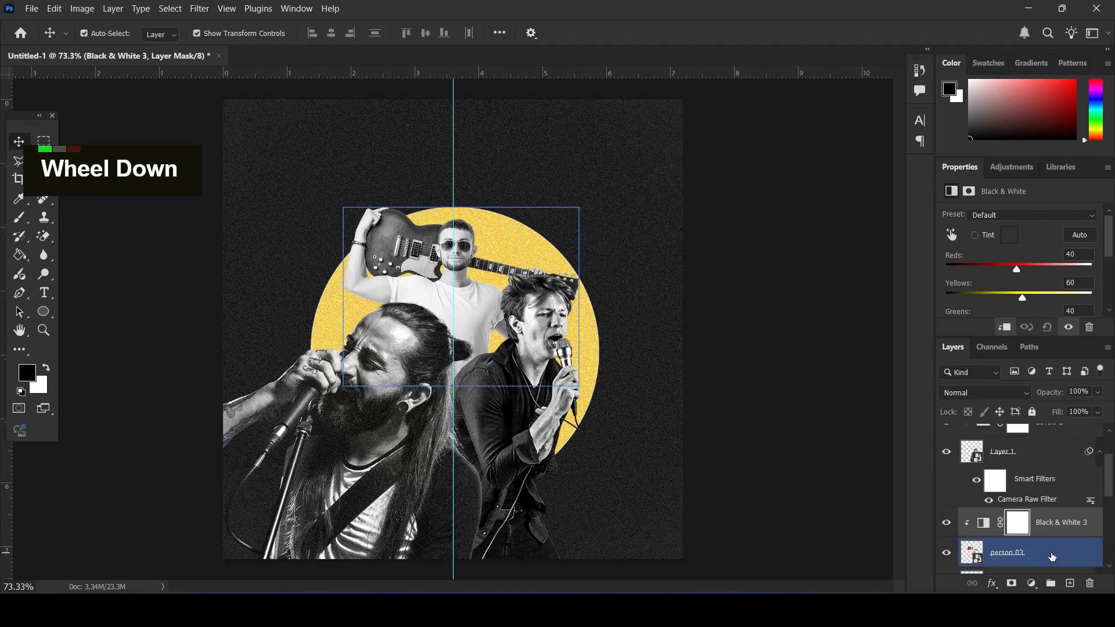
{"action": "left_click", "coordinate": [1049, 555]}
{"action": "left_click", "coordinate": [1032, 582]}
{"action": "left_click", "coordinate": [1025, 385]}
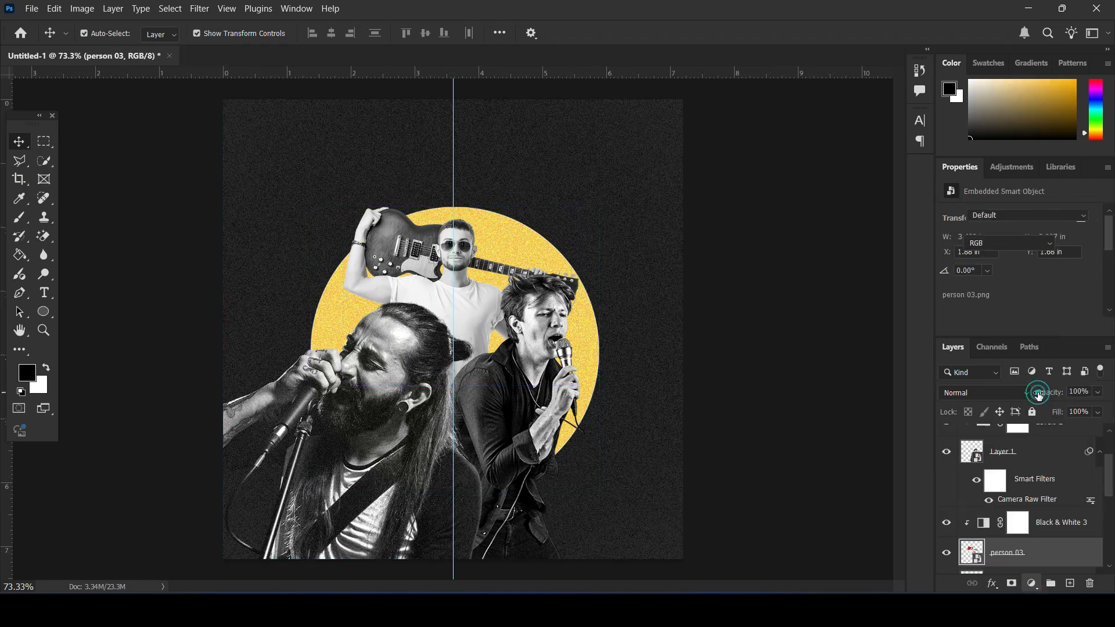
{"action": "left_click_drag", "start_coordinate": [1032, 289], "coordinate": [1092, 288]}
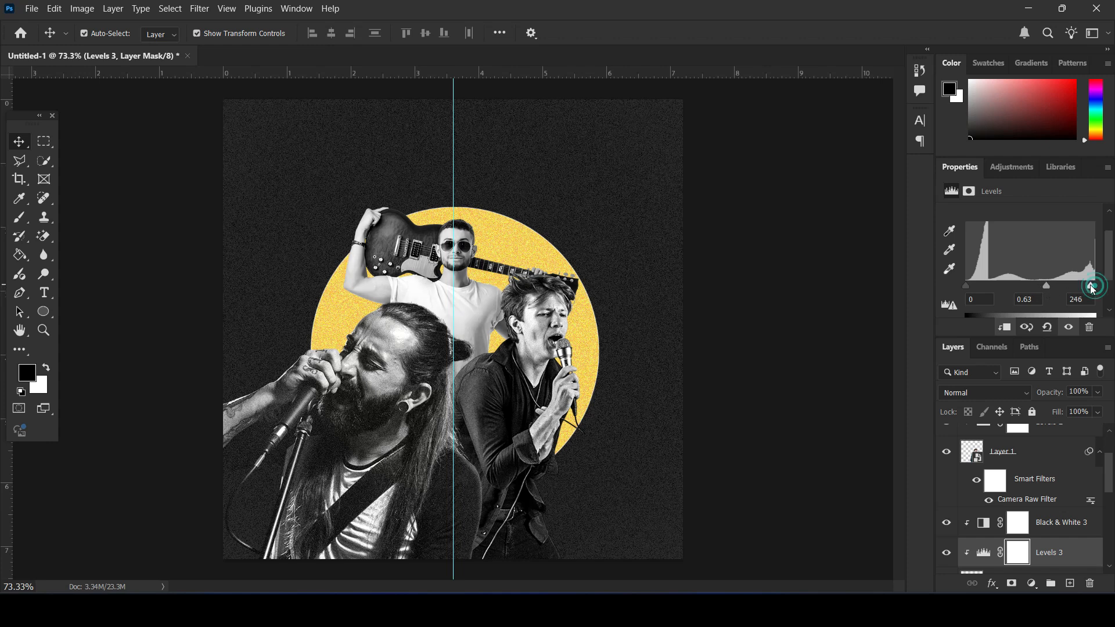
Apply a Camera Raw Filter to person 03 with Texture +29, Clarity +28 and Grain 36
{"action": "scroll", "coordinate": [1022, 511], "scroll_direction": "down", "scroll_amount": 1}
{"action": "left_click", "coordinate": [984, 516]}
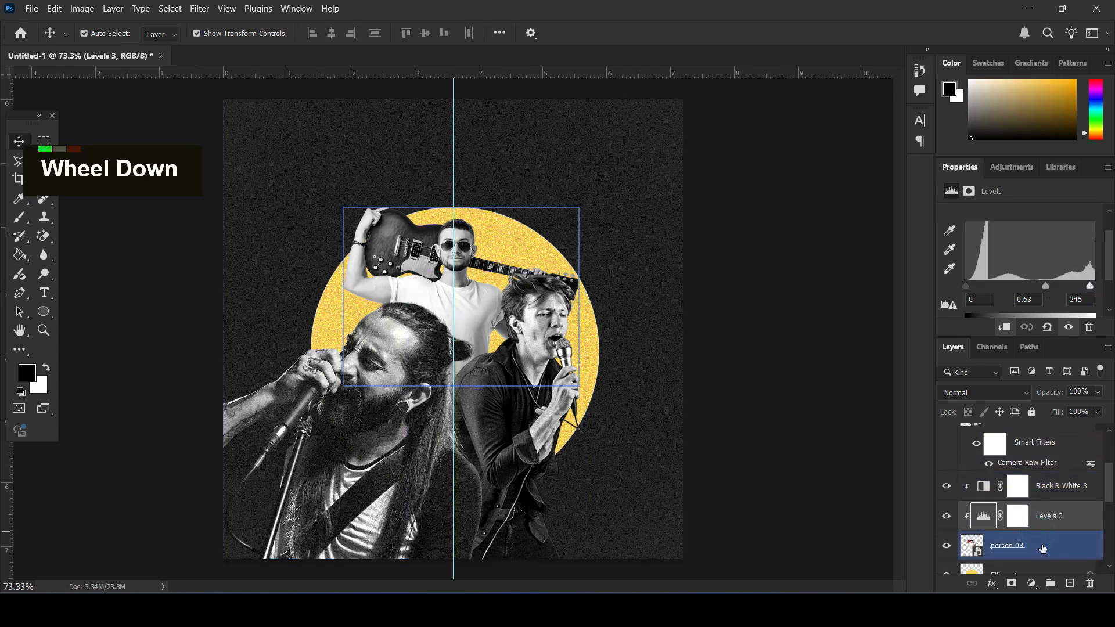
{"action": "left_click", "coordinate": [200, 10]}
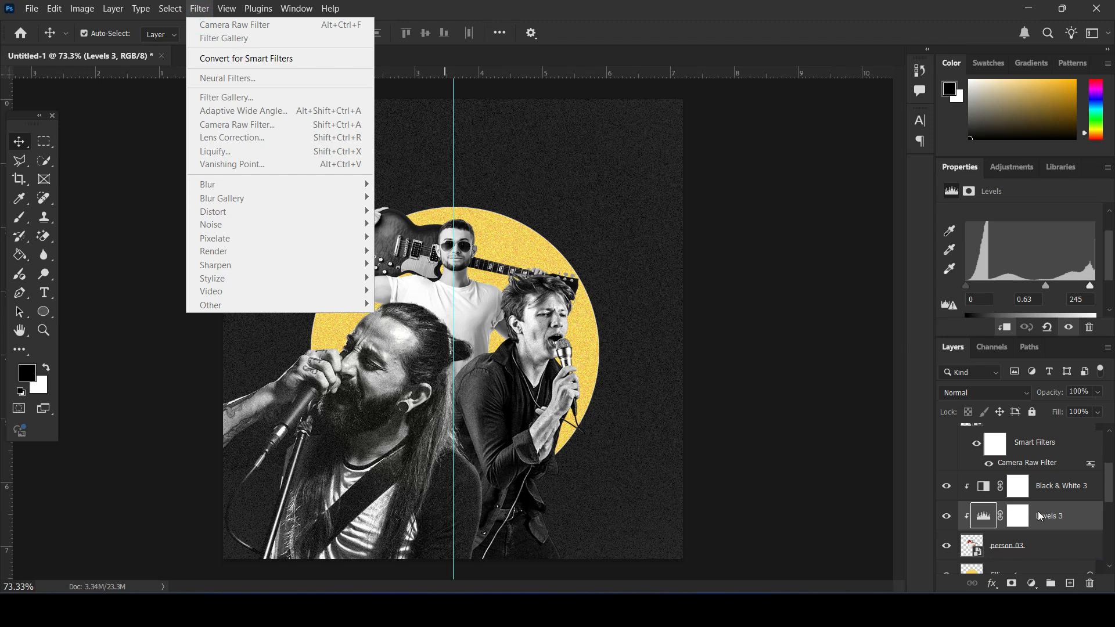
{"action": "left_click", "coordinate": [1049, 552]}
{"action": "left_click", "coordinate": [199, 9]}
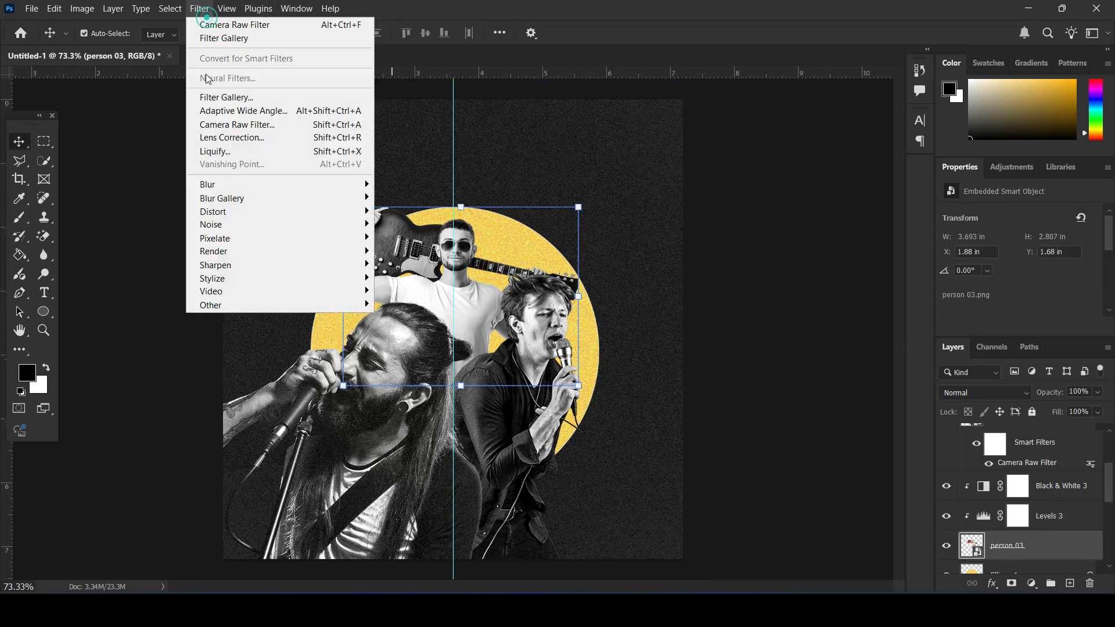
{"action": "left_click", "coordinate": [225, 126]}
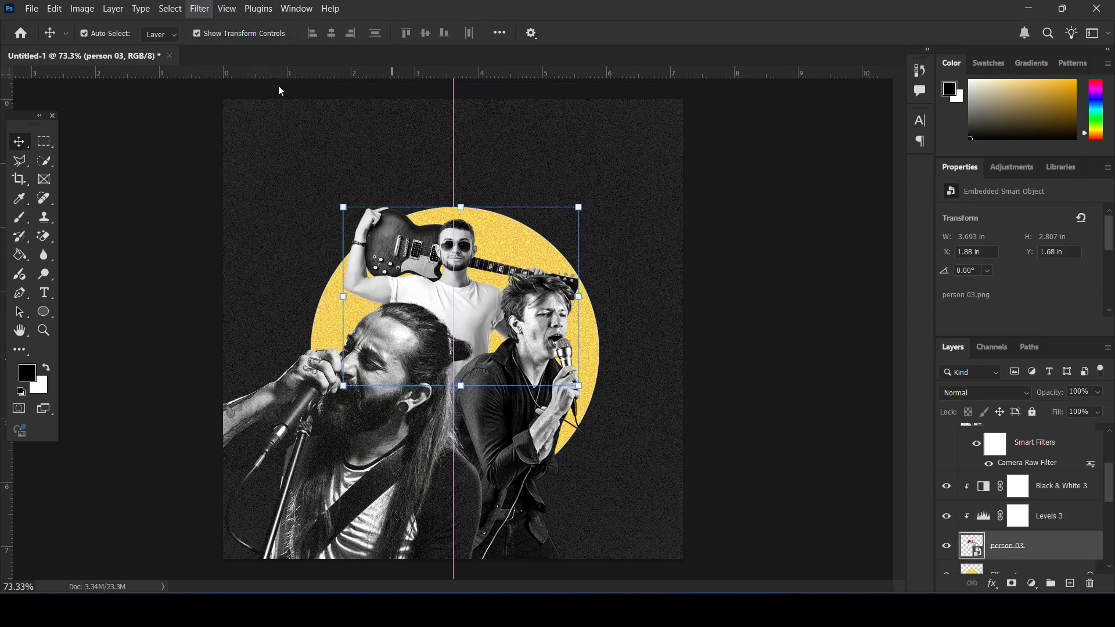
{"action": "scroll", "coordinate": [995, 322], "scroll_direction": "down", "scroll_amount": 5}
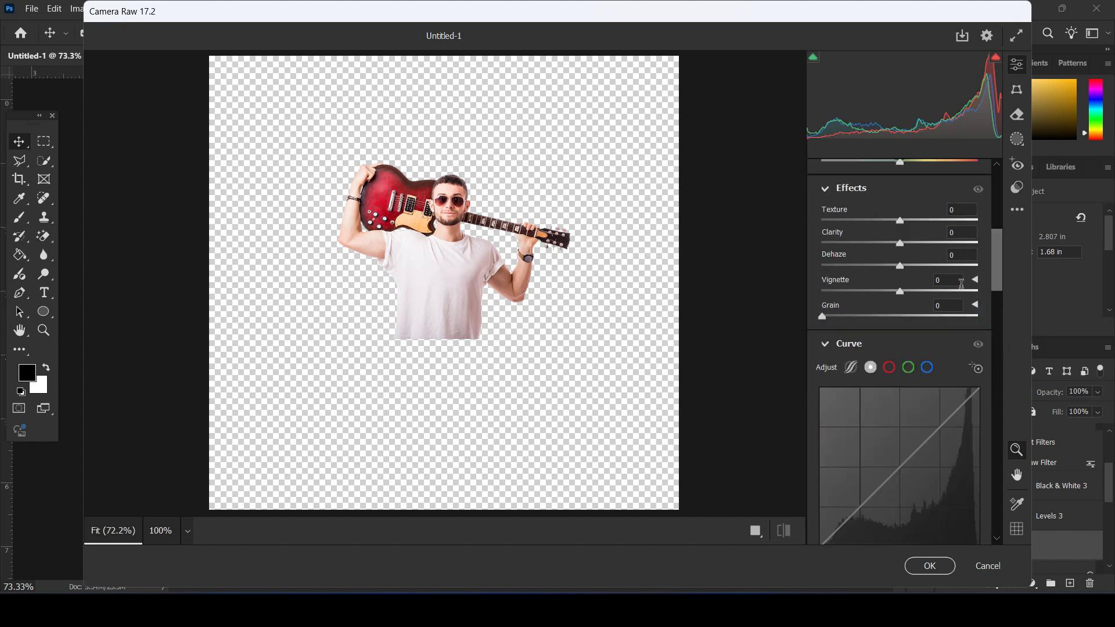
{"action": "double_click", "coordinate": [923, 221]}
{"action": "double_click", "coordinate": [923, 240]}
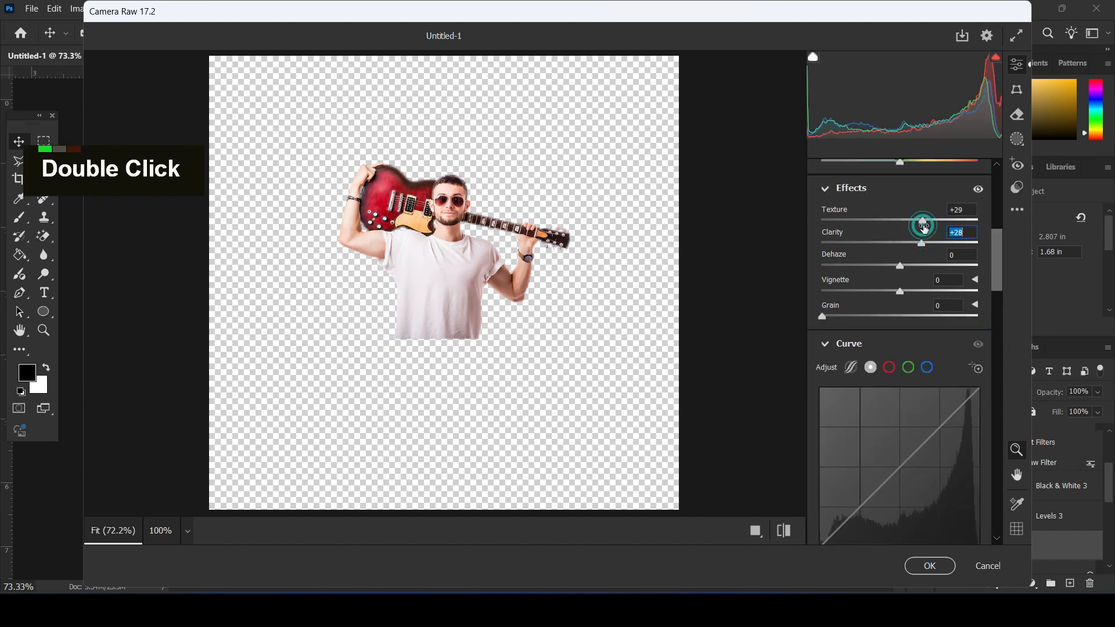
{"action": "double_click", "coordinate": [872, 316]}
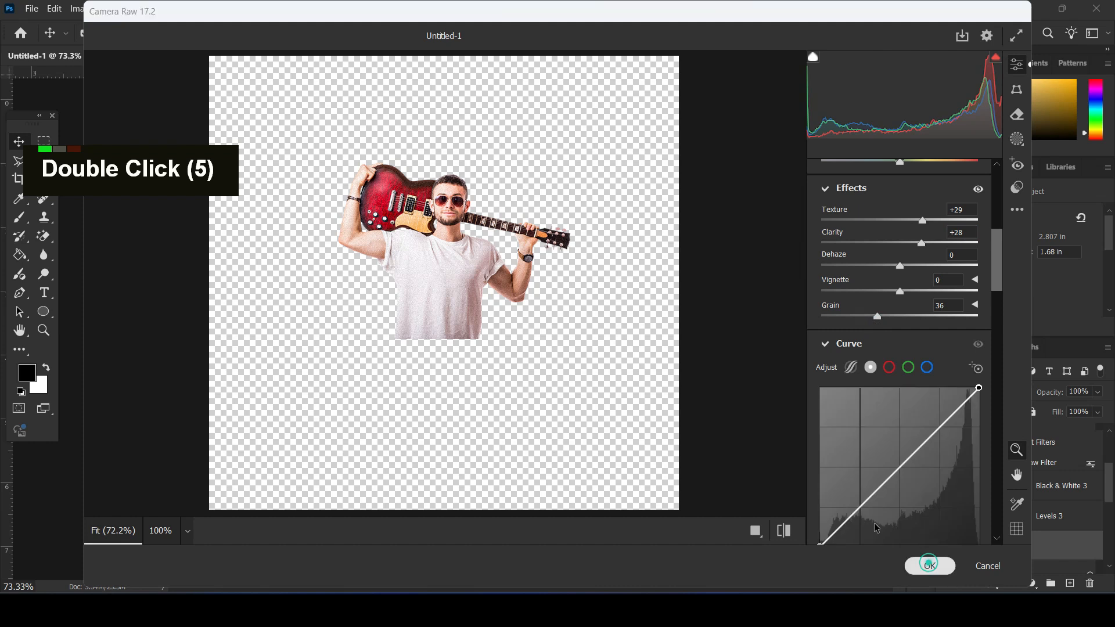
{"action": "left_click", "coordinate": [929, 565]}
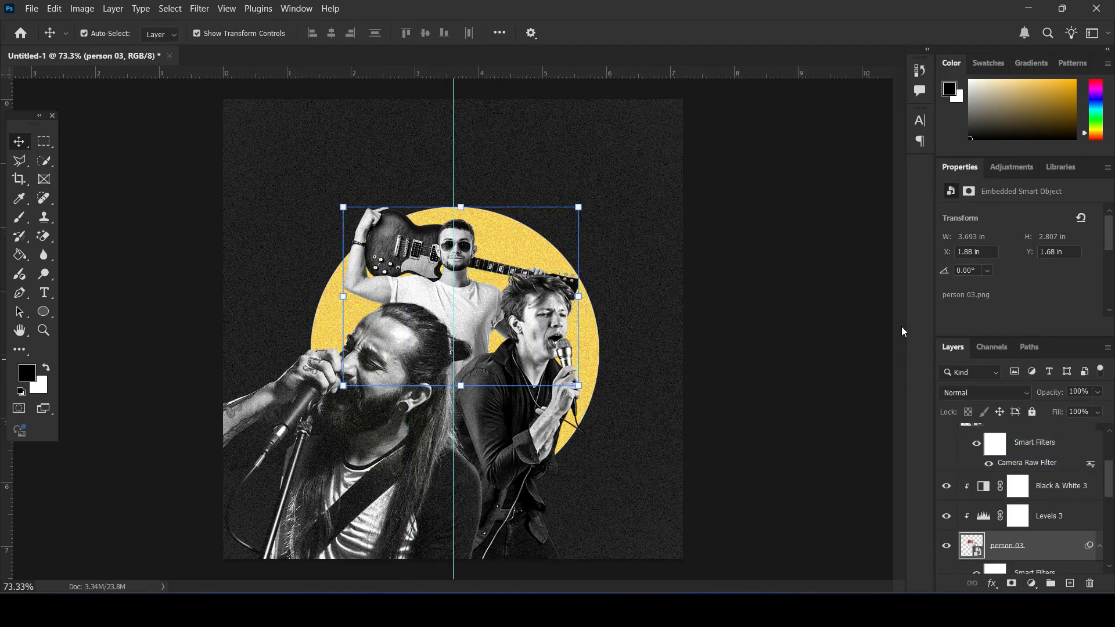
Set the midtones of the guitarist's Levels adjustment to 0.70
{"action": "scroll", "coordinate": [1038, 274], "scroll_direction": "down", "scroll_amount": 2}
{"action": "left_click", "coordinate": [1060, 517]}
{"action": "scroll", "coordinate": [1046, 289], "scroll_direction": "down", "scroll_amount": 2}
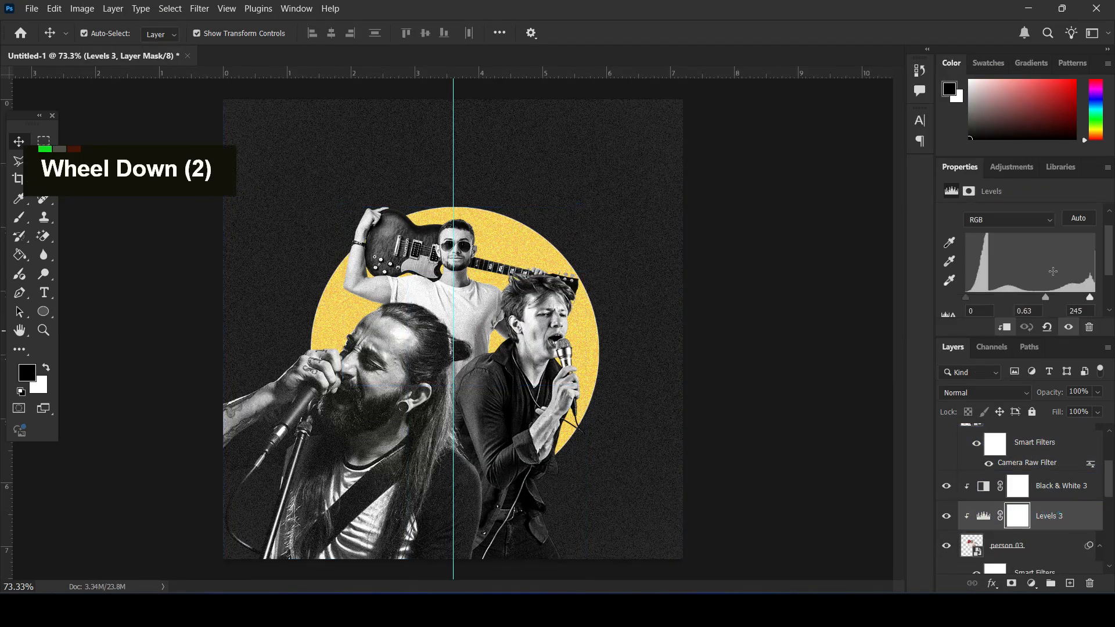
{"action": "left_click_drag", "start_coordinate": [1041, 285], "coordinate": [1042, 286]}
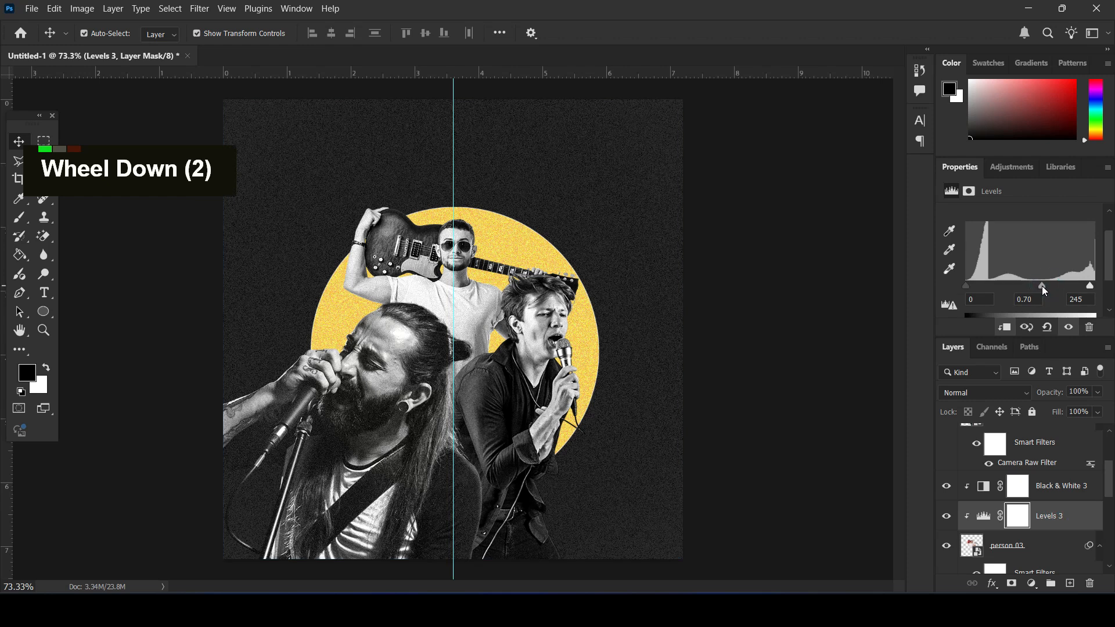
Brighten the short-haired singer by setting the Levels 2 midtones to 0.94
{"action": "left_click", "coordinate": [550, 353]}
{"action": "scroll", "coordinate": [1022, 284], "scroll_direction": "down", "scroll_amount": 1}
{"action": "scroll", "coordinate": [1043, 444], "scroll_direction": "up", "scroll_amount": 2}
{"action": "left_click", "coordinate": [1043, 445]}
{"action": "scroll", "coordinate": [1021, 293], "scroll_direction": "down", "scroll_amount": 2}
{"action": "left_click_drag", "start_coordinate": [1027, 287], "coordinate": [1022, 288]}
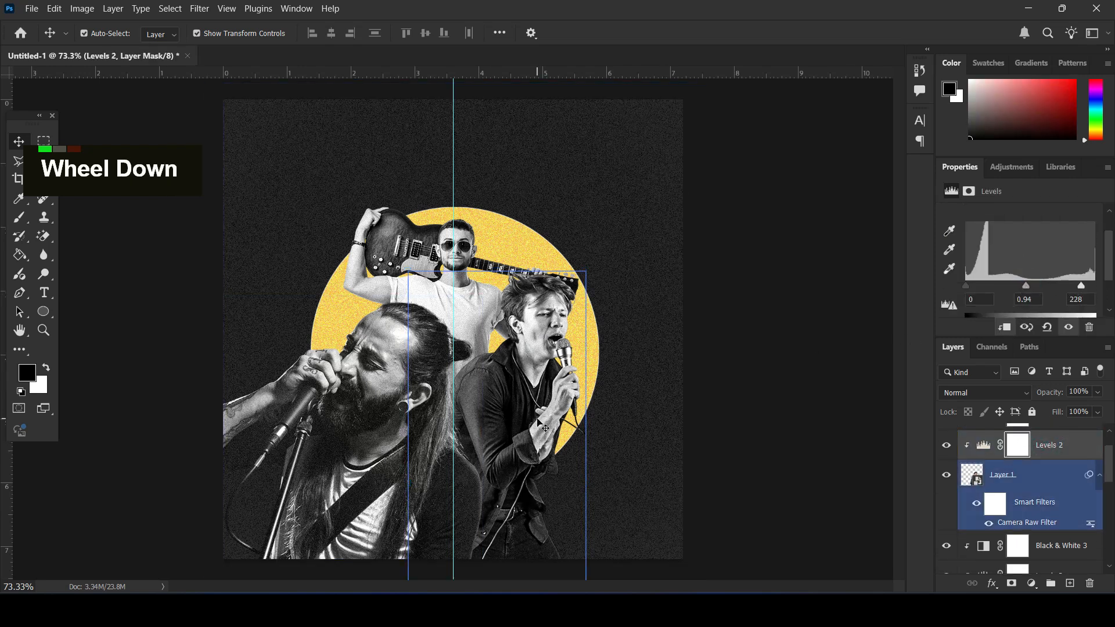
Set the midtones of the long-haired singer's Levels adjustment in group 01 to 1.00
{"action": "left_click", "coordinate": [372, 407]}
{"action": "scroll", "coordinate": [1034, 273], "scroll_direction": "down", "scroll_amount": 2}
{"action": "scroll", "coordinate": [1045, 459], "scroll_direction": "up", "scroll_amount": 2}
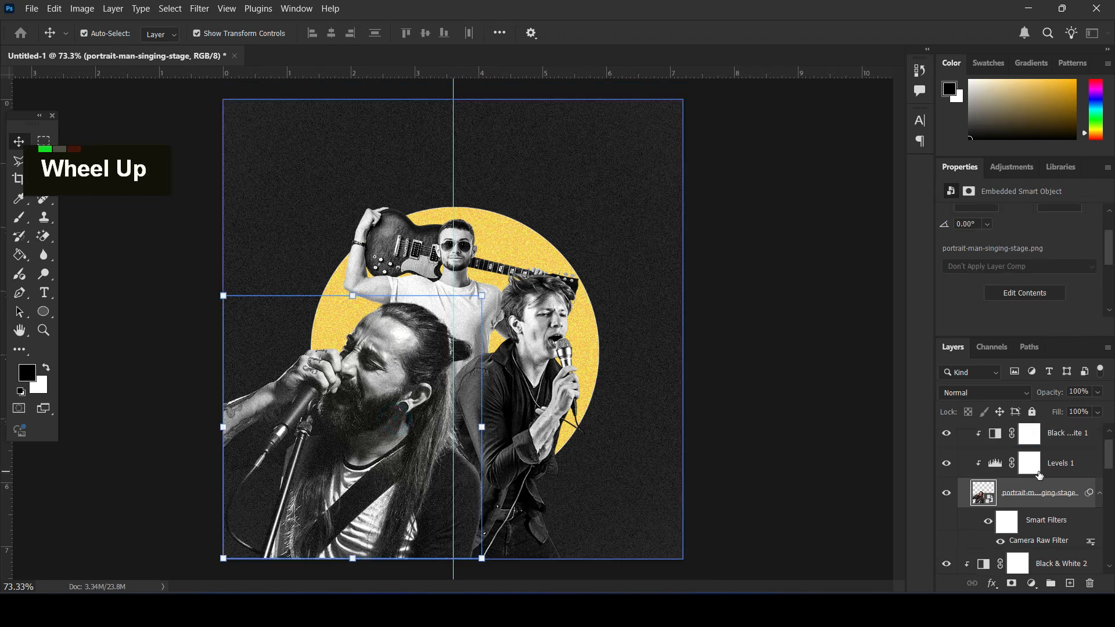
{"action": "left_click", "coordinate": [1057, 439]}
{"action": "left_click", "coordinate": [1056, 468]}
{"action": "scroll", "coordinate": [1026, 273], "scroll_direction": "down", "scroll_amount": 2}
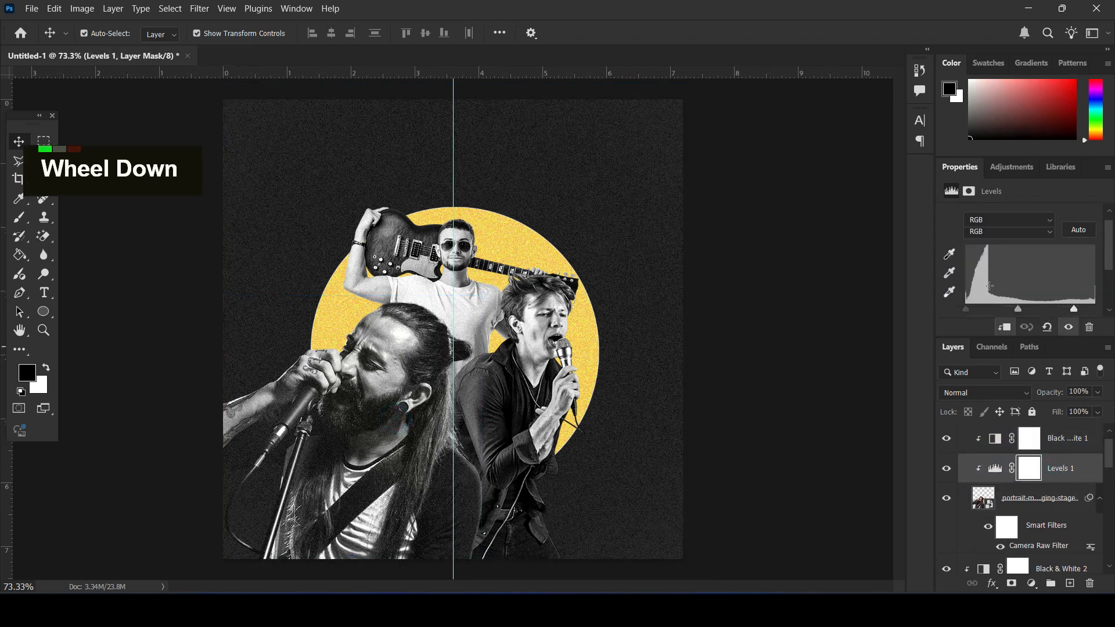
{"action": "left_click_drag", "start_coordinate": [1023, 274], "coordinate": [1026, 278]}
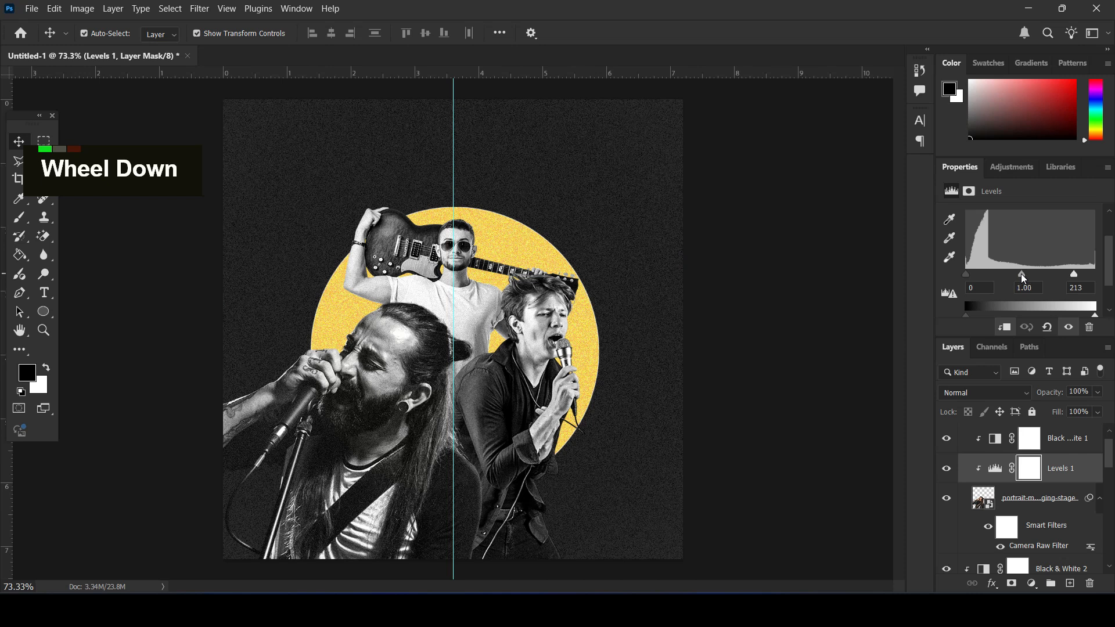
Collapse group 01, then group Layer 1 with its Levels and Black & White adjustments and name the new group 02
{"action": "scroll", "coordinate": [1022, 464], "scroll_direction": "up", "scroll_amount": 2}
{"action": "left_click", "coordinate": [962, 435]}
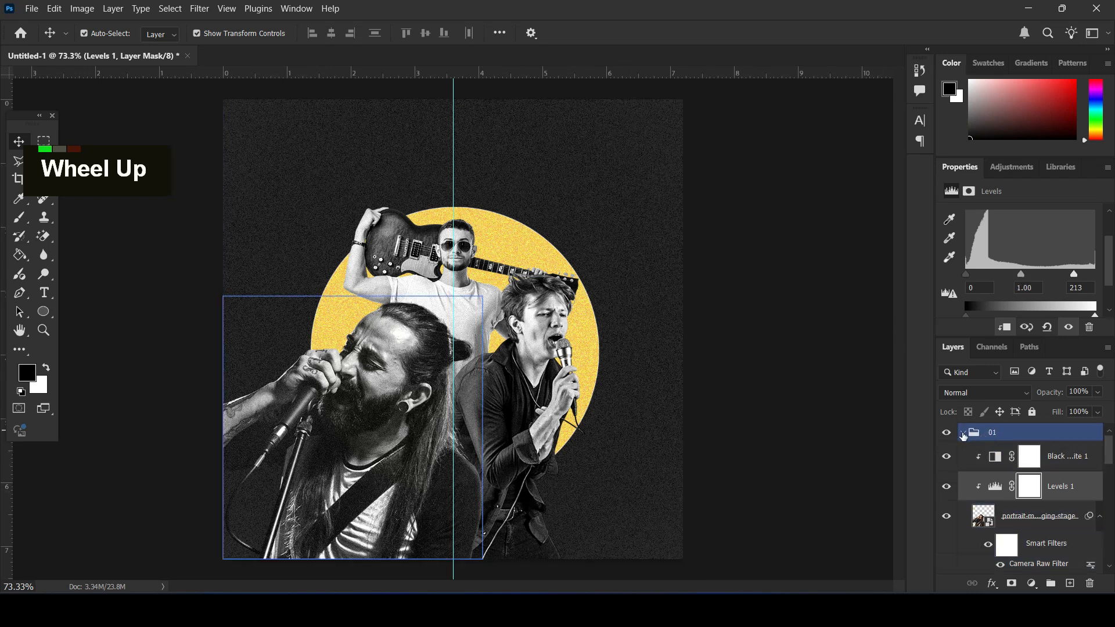
{"action": "left_click", "coordinate": [1057, 456]}
{"action": "left_click", "coordinate": [1057, 486], "text": "shift"}
{"action": "double_click", "coordinate": [1040, 513], "text": "shift"}
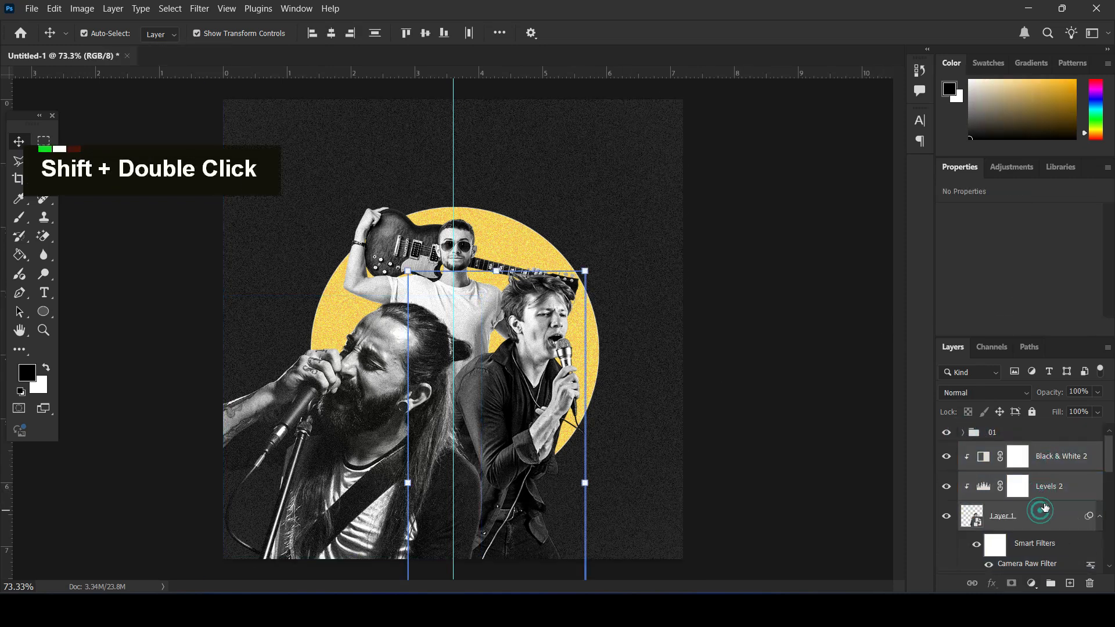
{"action": "left_click_drag", "start_coordinate": [1040, 511], "coordinate": [1056, 489]}
{"action": "left_click_drag", "start_coordinate": [1053, 581], "coordinate": [1051, 583]}
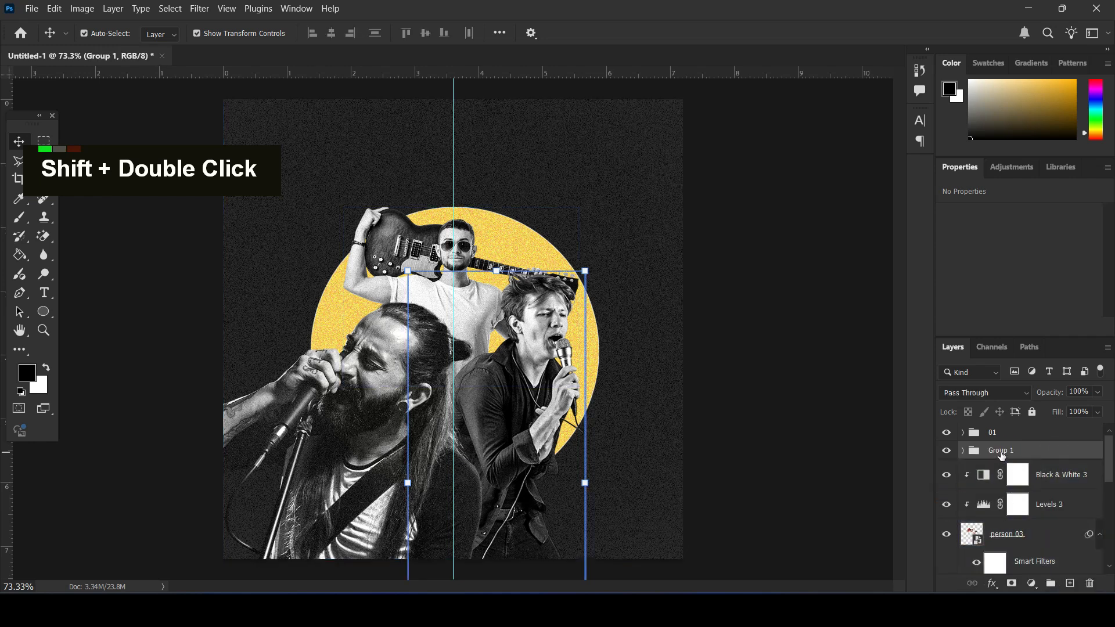
{"action": "double_click", "coordinate": [1003, 450]}
{"action": "type", "text": "02"}
{"action": "key", "text": "Return"}
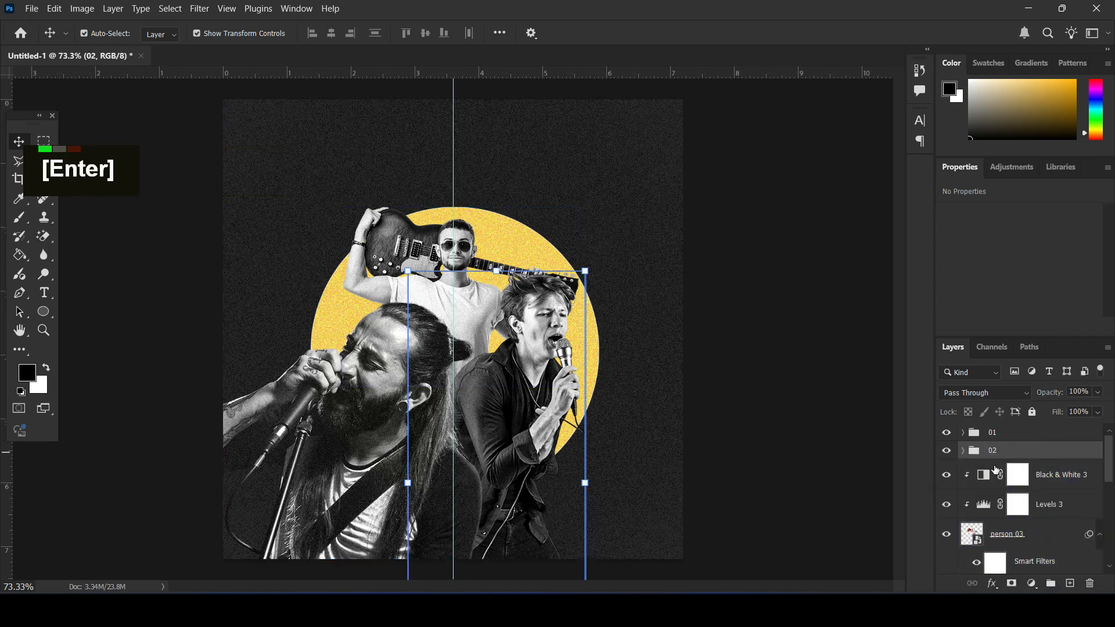
Group the person 03 layer with its Levels and Black & White adjustments and name the new group 03
{"action": "left_click", "coordinate": [1085, 473]}
{"action": "left_click", "coordinate": [1048, 528], "text": "shift"}
{"action": "left_click_drag", "start_coordinate": [1048, 528], "coordinate": [1051, 583]}
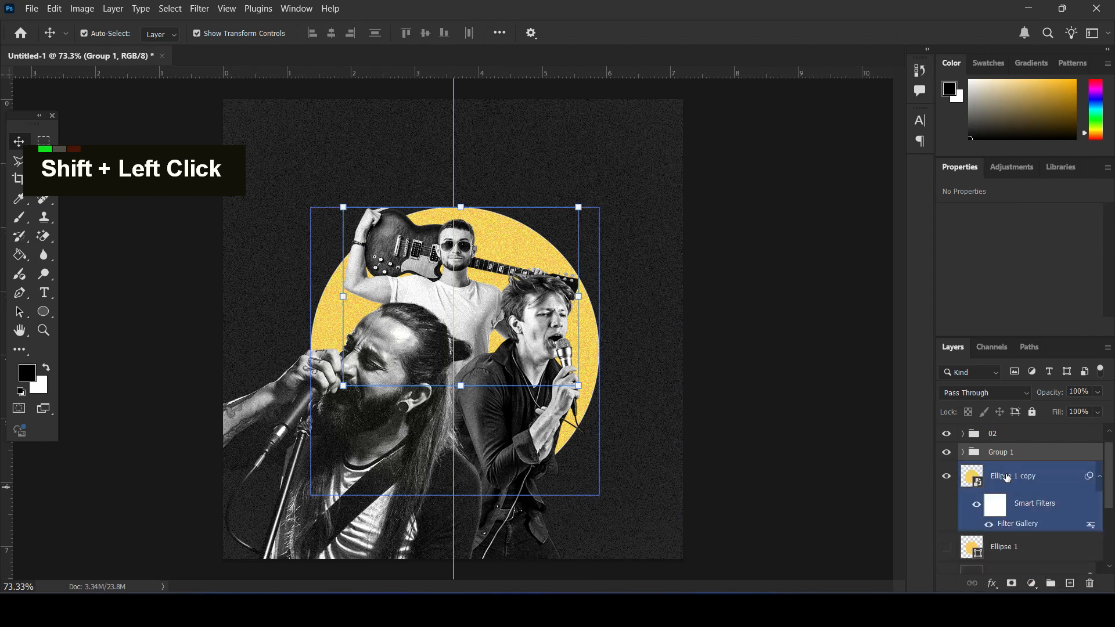
{"action": "left_click", "coordinate": [1008, 452]}
{"action": "double_click", "coordinate": [1008, 453]}
{"action": "type", "text": "03"}
{"action": "key", "text": "Return"}
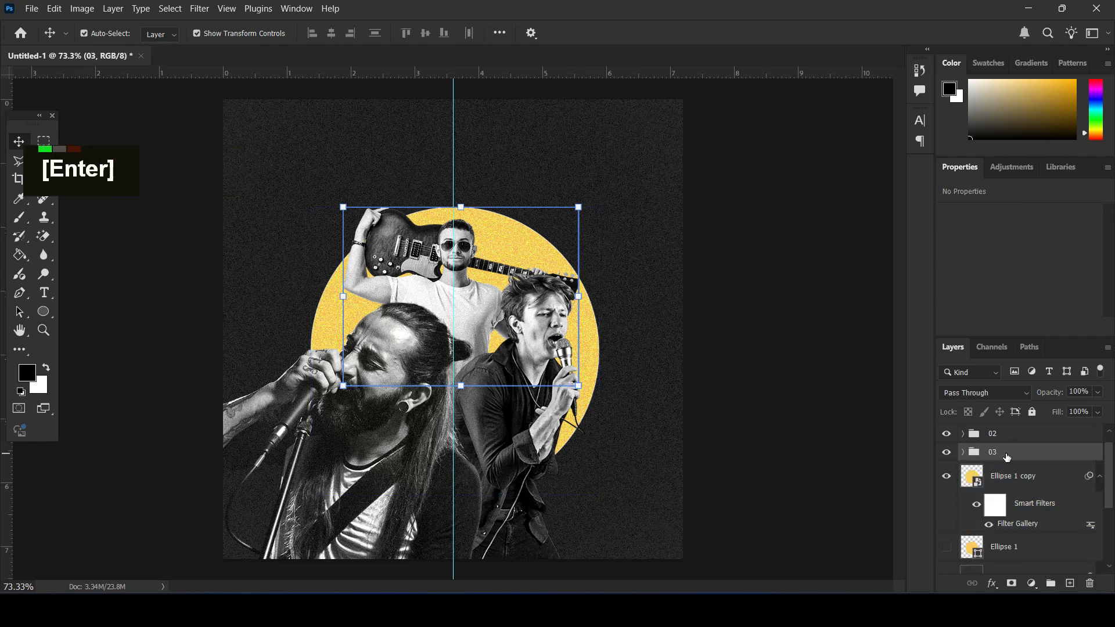
Switch the Move tool's auto-select to Group and add a new empty layer directly above the textured yellow circle
{"action": "left_click", "coordinate": [154, 49]}
{"action": "double_click", "coordinate": [149, 204]}
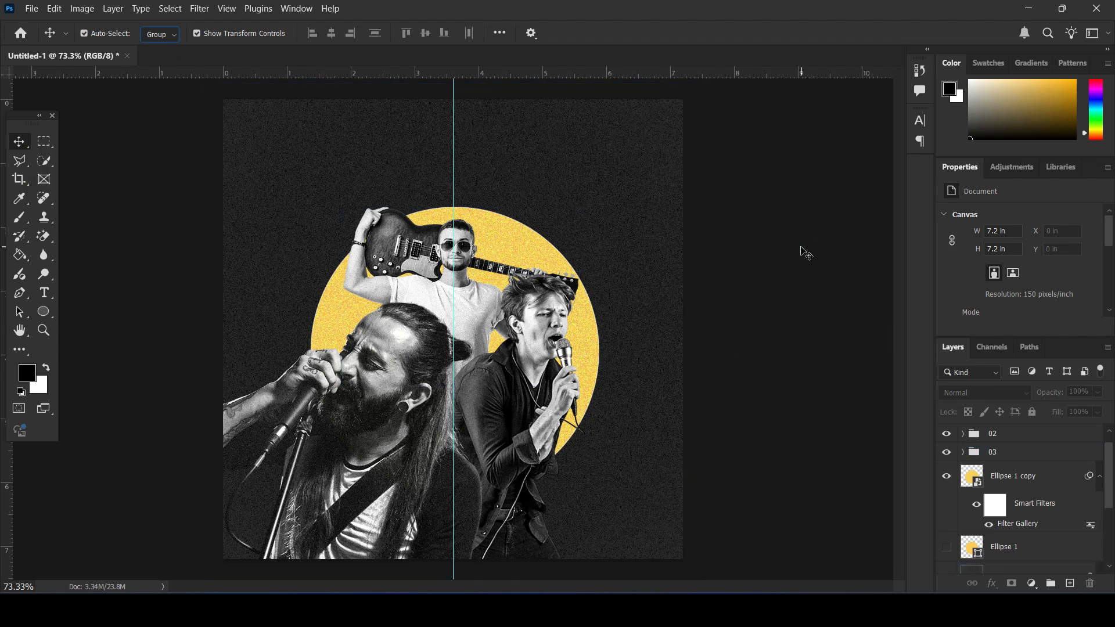
{"action": "left_click", "coordinate": [642, 473]}
{"action": "left_click", "coordinate": [592, 362]}
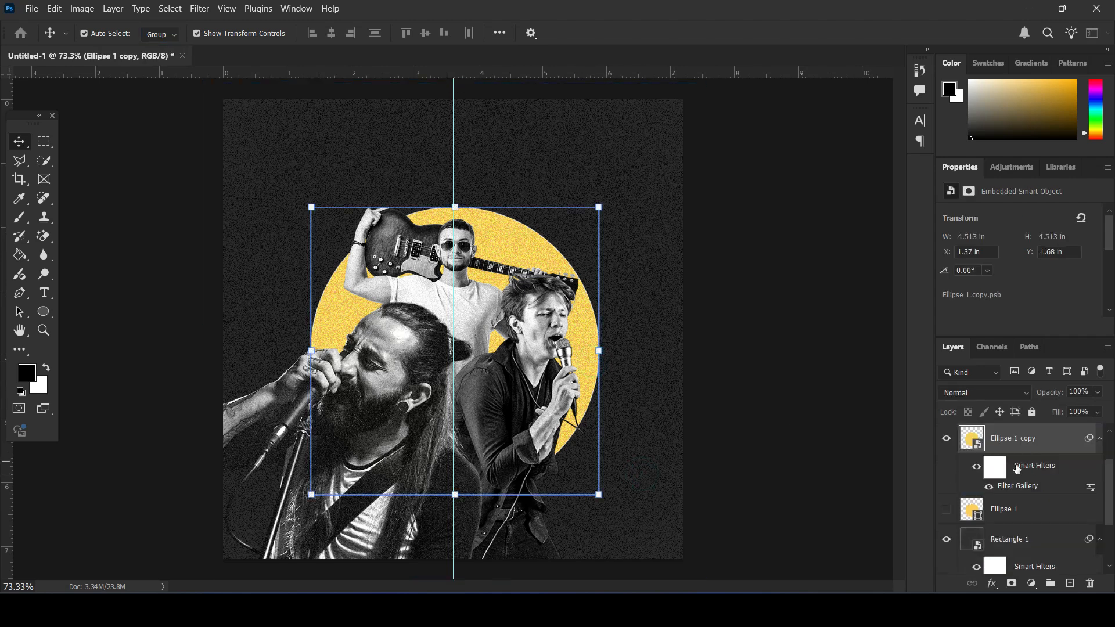
{"action": "key", "text": "ctrl+shift+alt+n"}
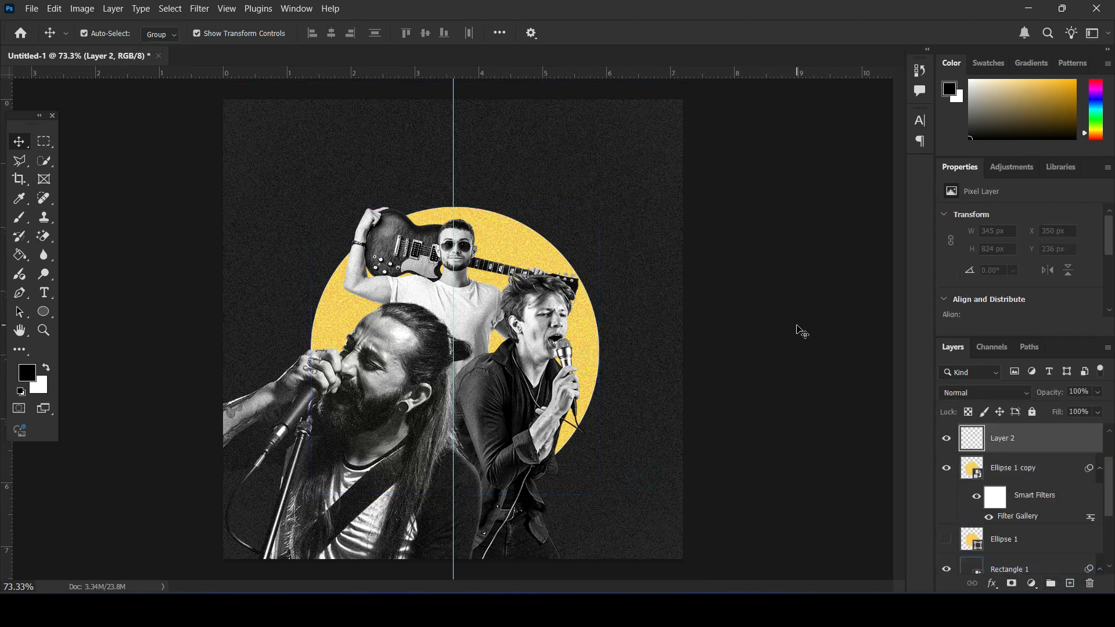
Paint white smoke behind the musicians across the poster's lower half on Layer 2 with the 800 px smoke brush, undoing unwanted dabs
{"action": "left_click", "coordinate": [20, 221]}
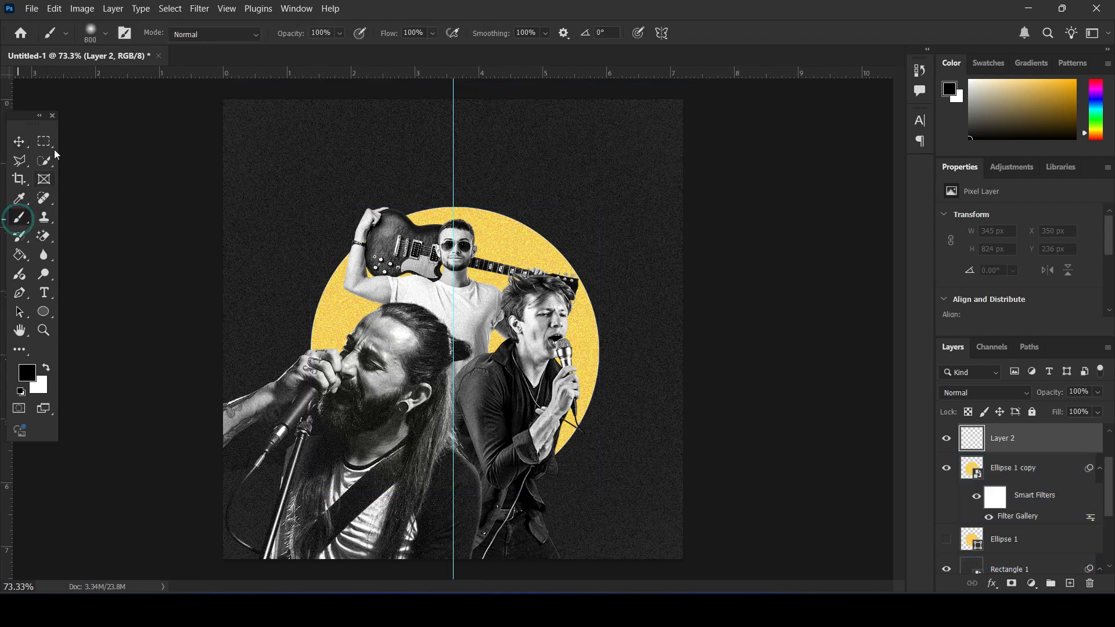
{"action": "left_click", "coordinate": [92, 40]}
{"action": "double_click", "coordinate": [55, 167]}
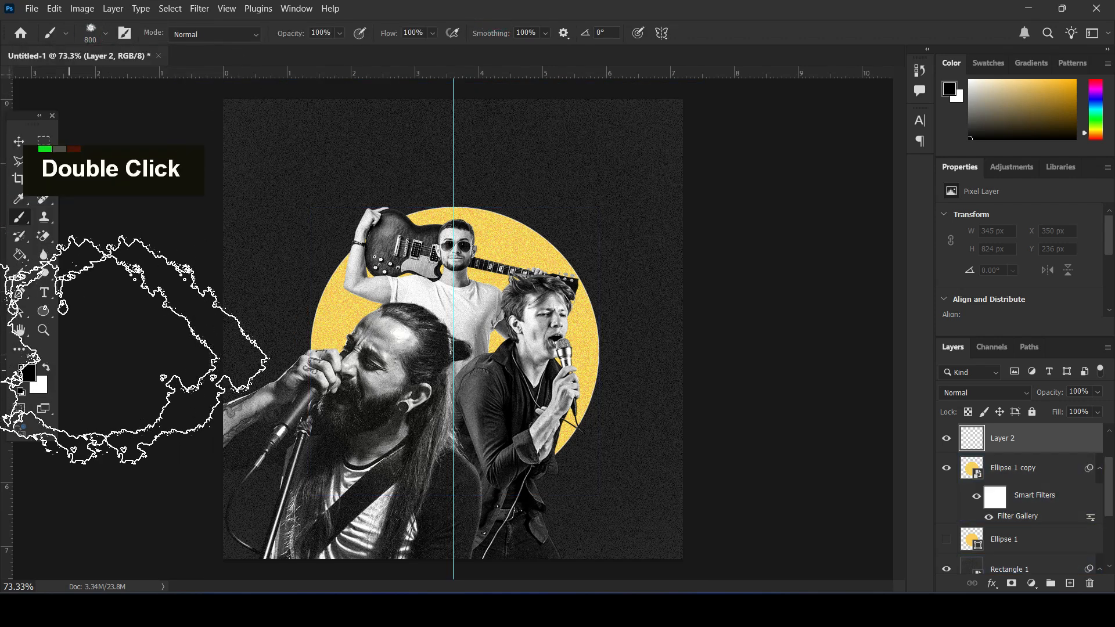
{"action": "key", "text": "x"}
{"action": "left_click", "coordinate": [242, 457]}
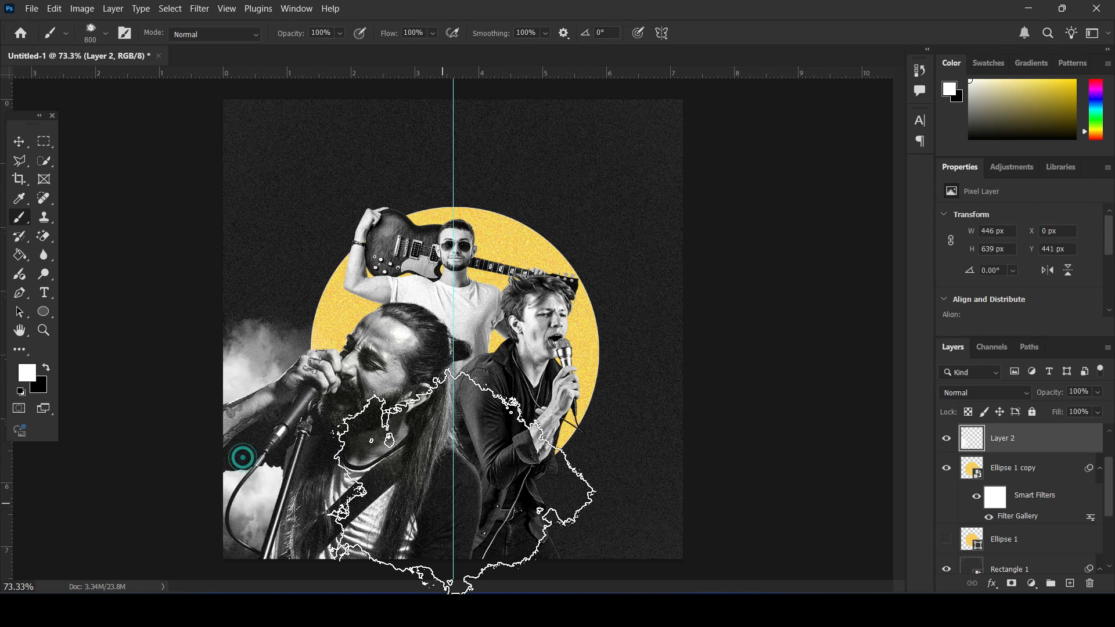
{"action": "left_click", "coordinate": [366, 455]}
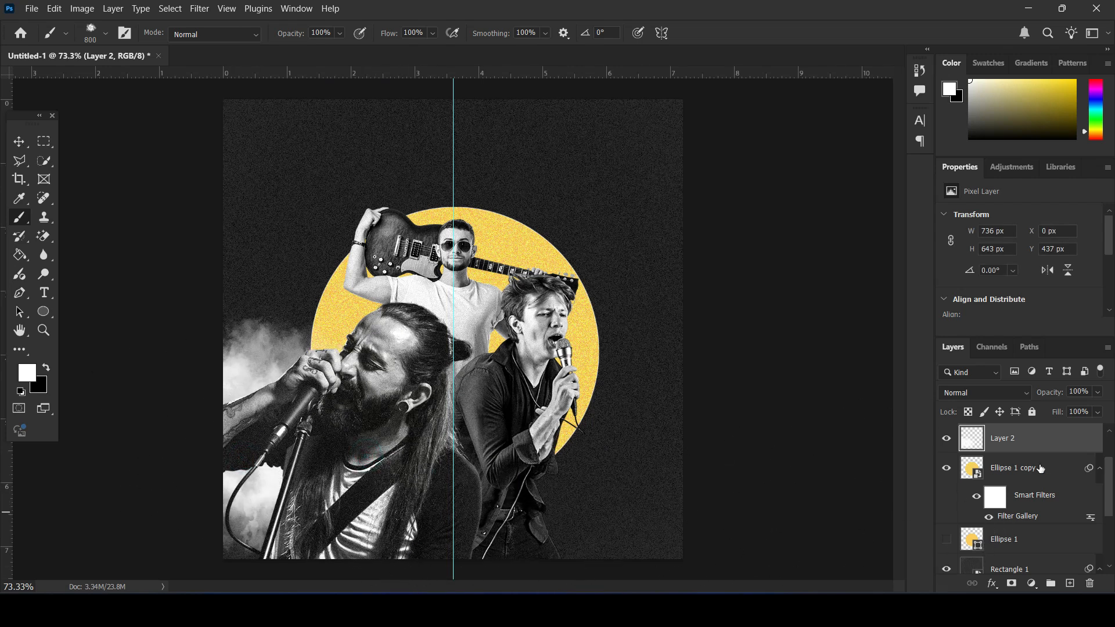
{"action": "scroll", "coordinate": [1041, 469], "scroll_direction": "up", "scroll_amount": 1}
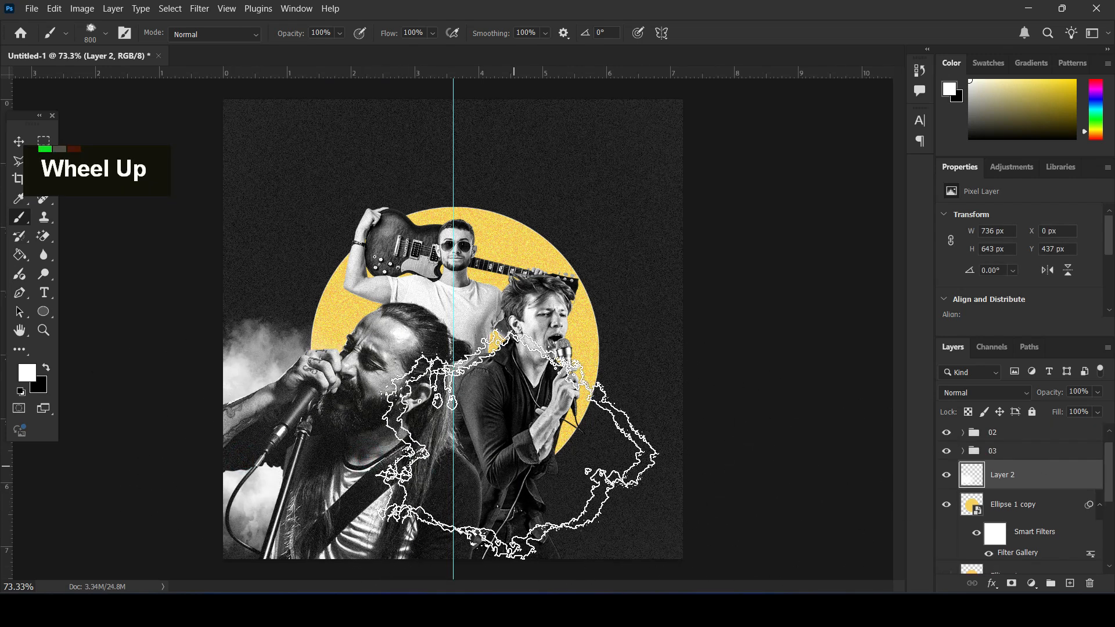
{"action": "left_click", "coordinate": [686, 458]}
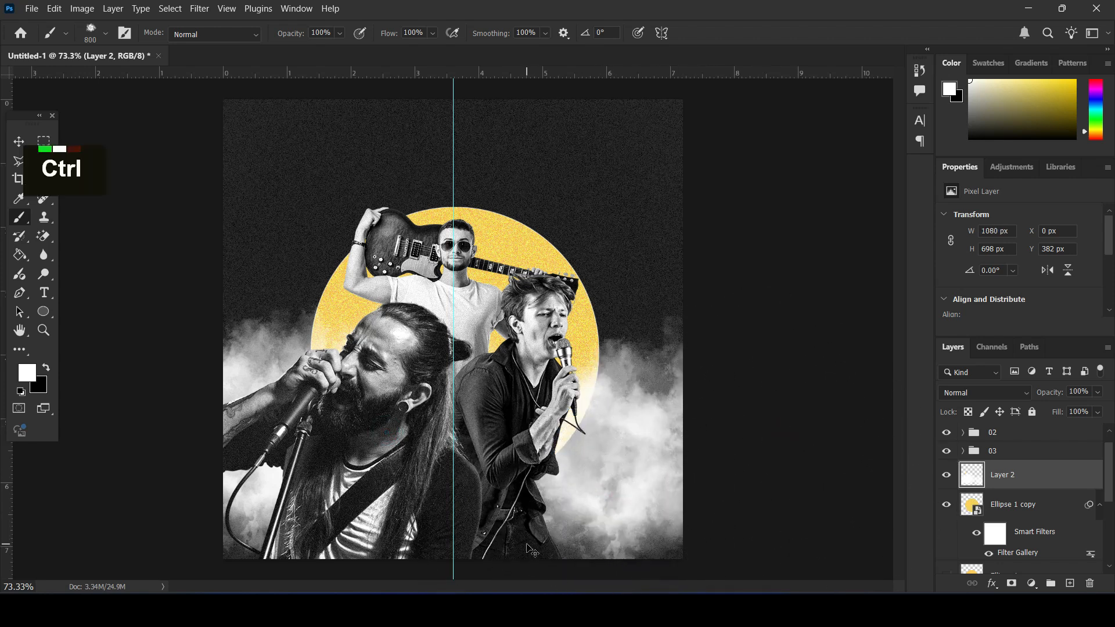
{"action": "key", "text": "ctrl+z"}
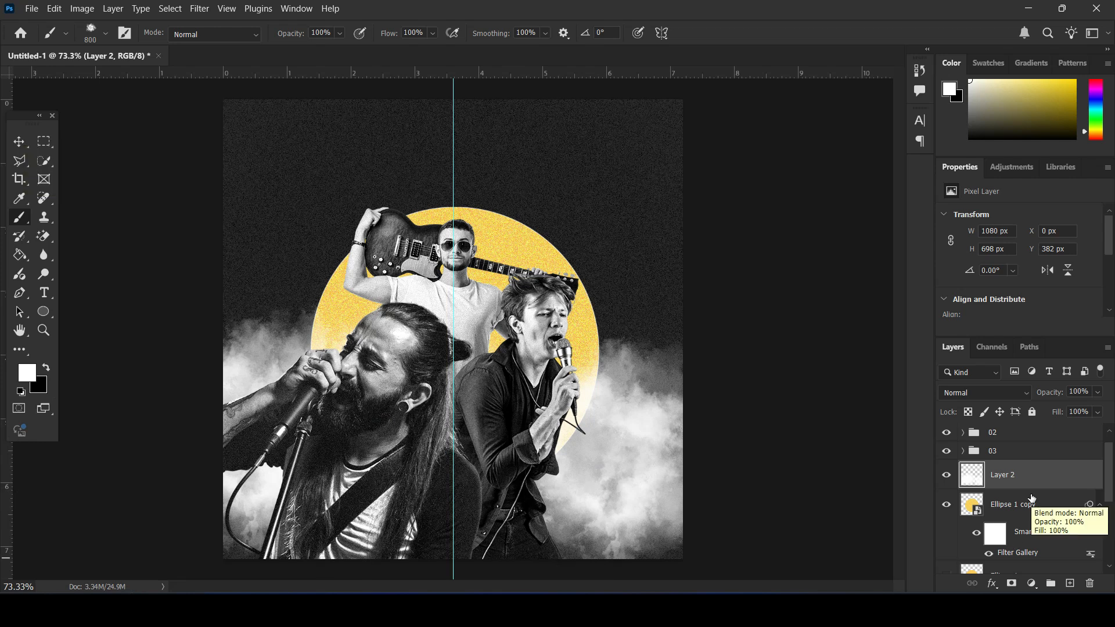
{"action": "key", "text": "ctrl+z"}
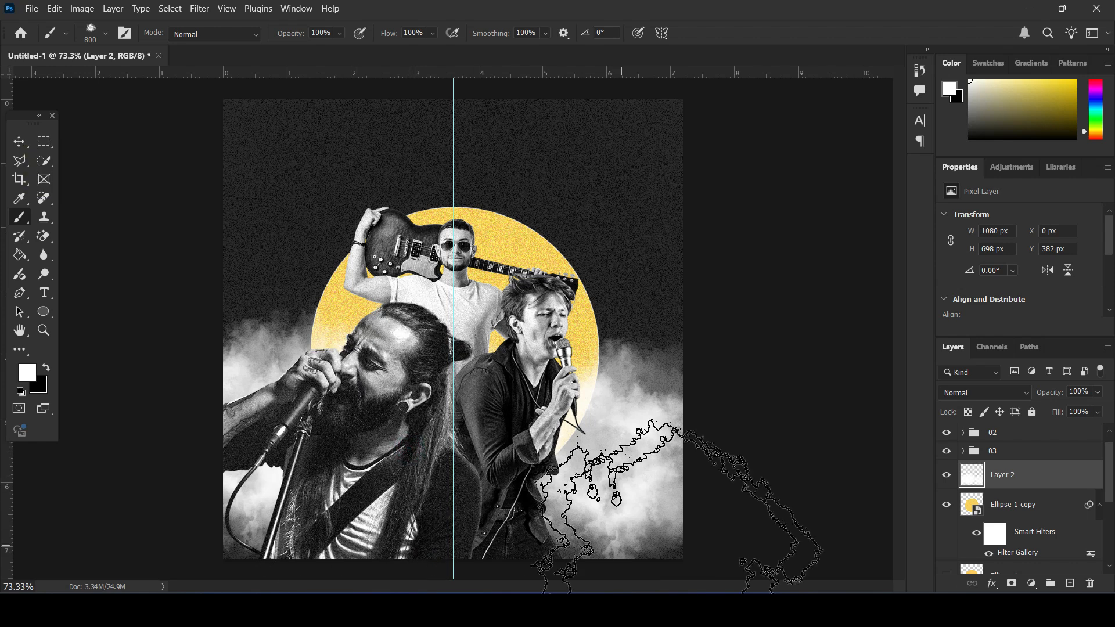
Add a new layer above group 01 and paint faint white smoke along the poster's bottom edge in front of the musicians
{"action": "scroll", "coordinate": [714, 430], "scroll_direction": "down", "scroll_amount": 1, "text": "alt"}
{"action": "scroll", "coordinate": [994, 442], "scroll_direction": "up", "scroll_amount": 1}
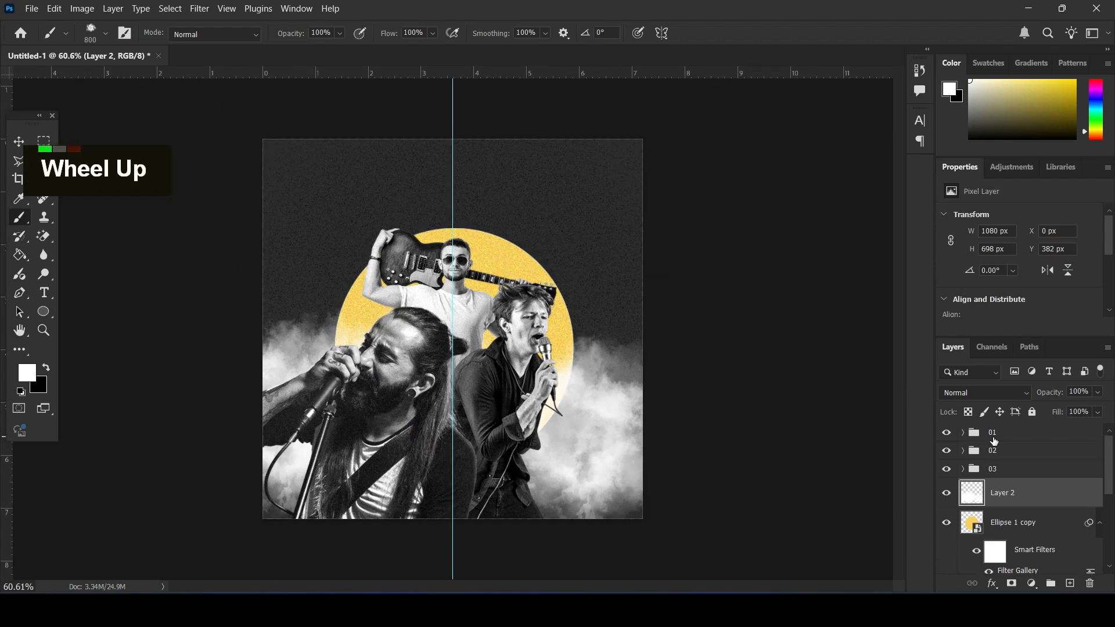
{"action": "left_click", "coordinate": [1016, 433]}
{"action": "left_click", "coordinate": [1070, 583]}
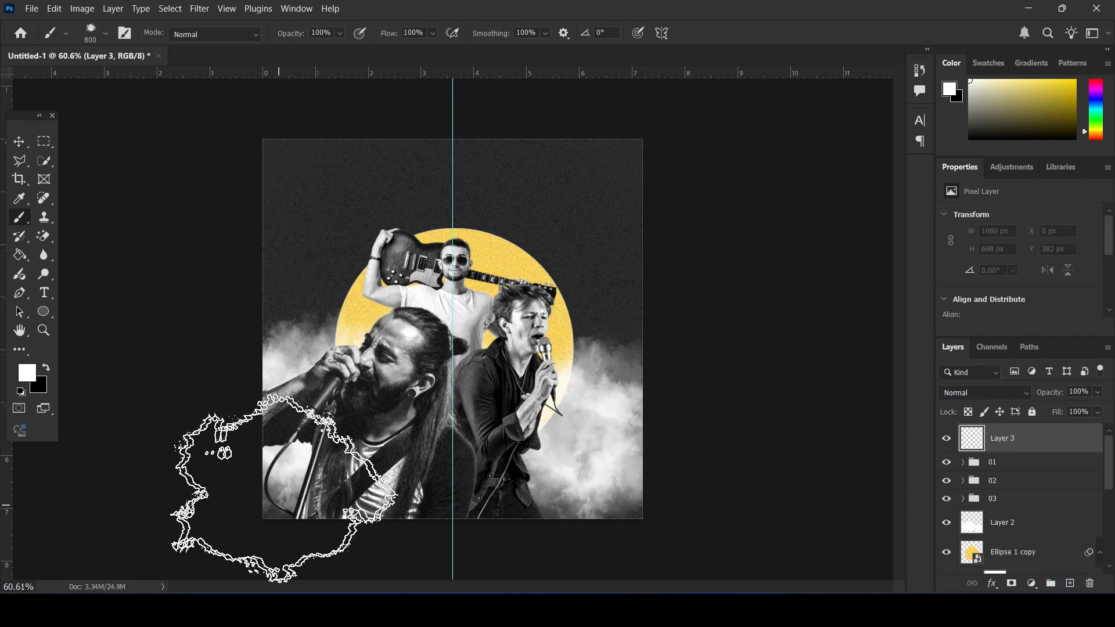
{"action": "scroll", "coordinate": [302, 523], "scroll_direction": "down", "scroll_amount": 1, "text": "alt"}
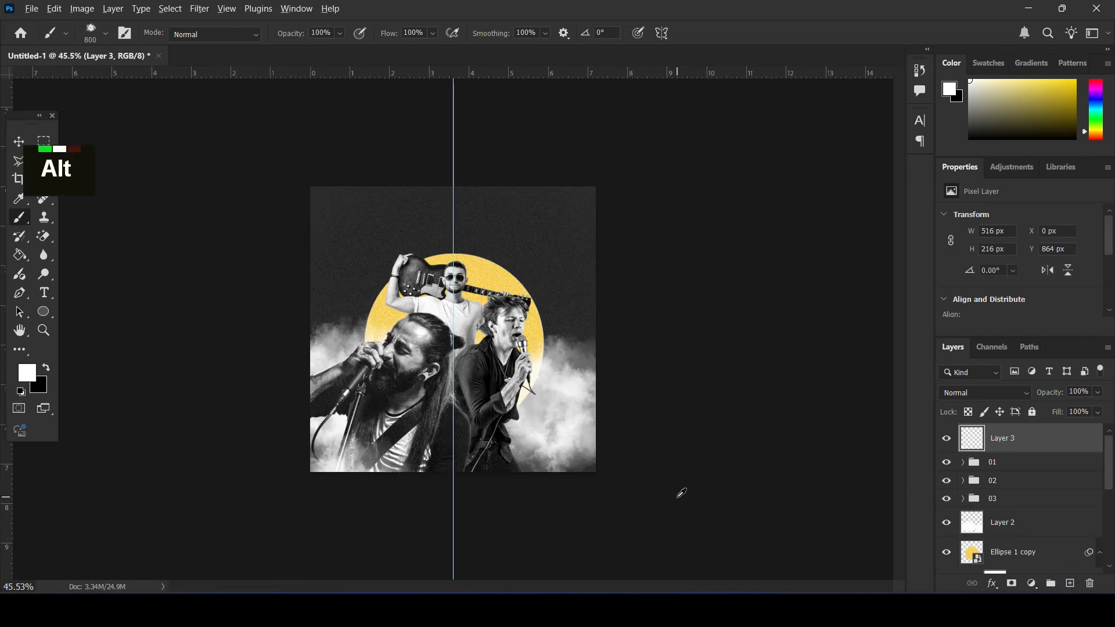
{"action": "scroll", "coordinate": [581, 511], "scroll_direction": "up", "scroll_amount": 1, "text": "alt"}
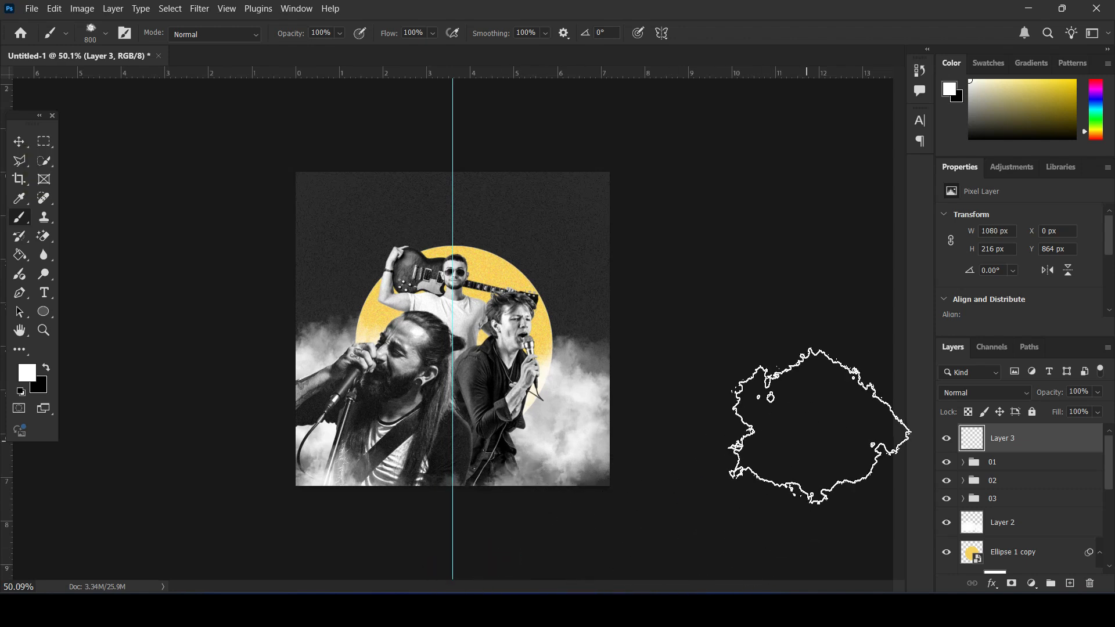
{"action": "key", "text": "ctrl+z"}
{"action": "scroll", "coordinate": [679, 473], "scroll_direction": "up", "scroll_amount": 3, "text": "alt"}
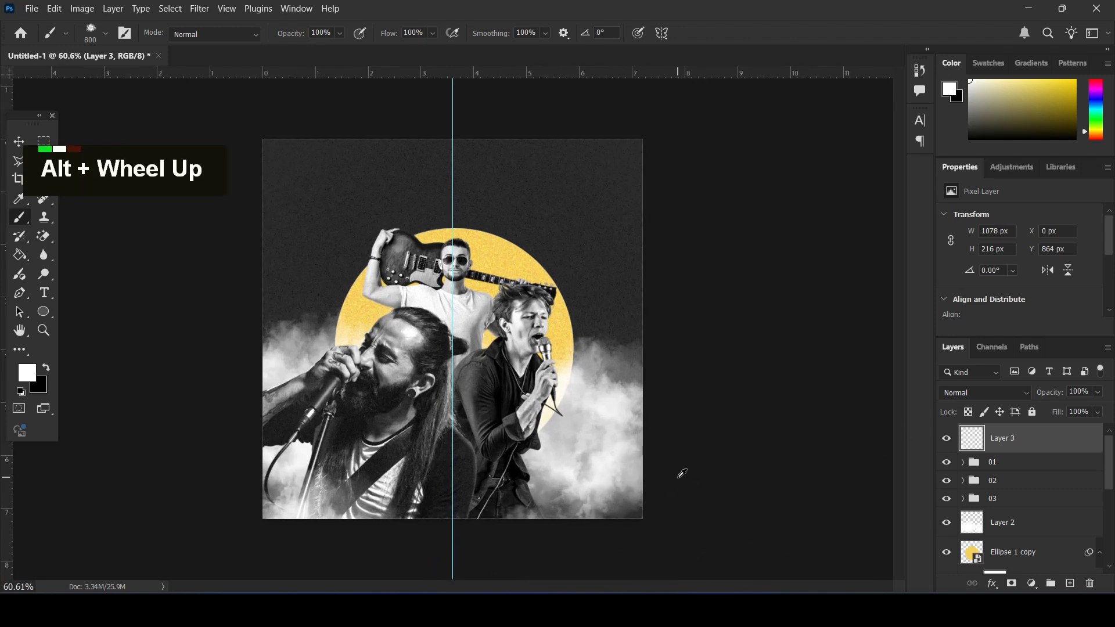
{"action": "scroll", "coordinate": [626, 478], "scroll_direction": "down", "scroll_amount": 1, "text": "alt"}
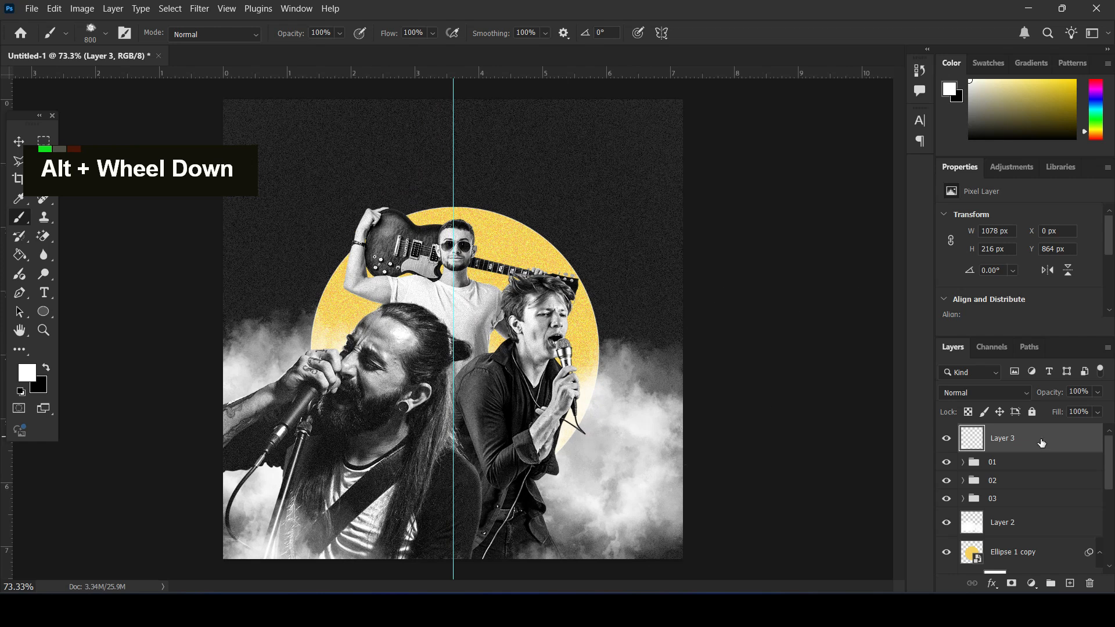
Set the front smoke layer, Layer 3, to the Soft Light blend mode and toggle its visibility to compare the effect
{"action": "left_click", "coordinate": [19, 142]}
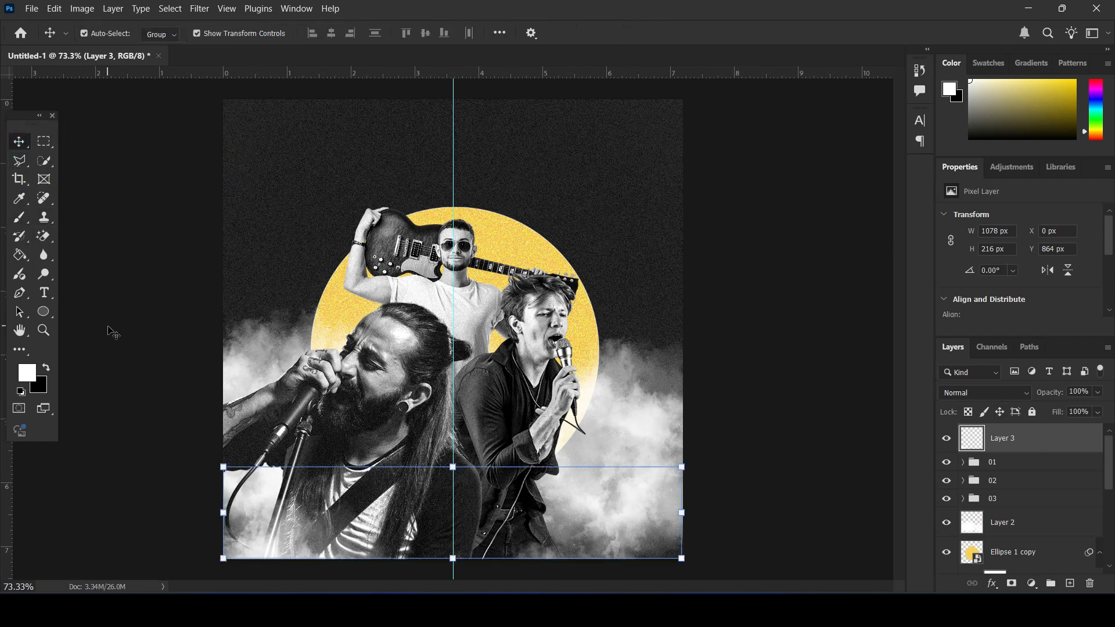
{"action": "left_click", "coordinate": [985, 393]}
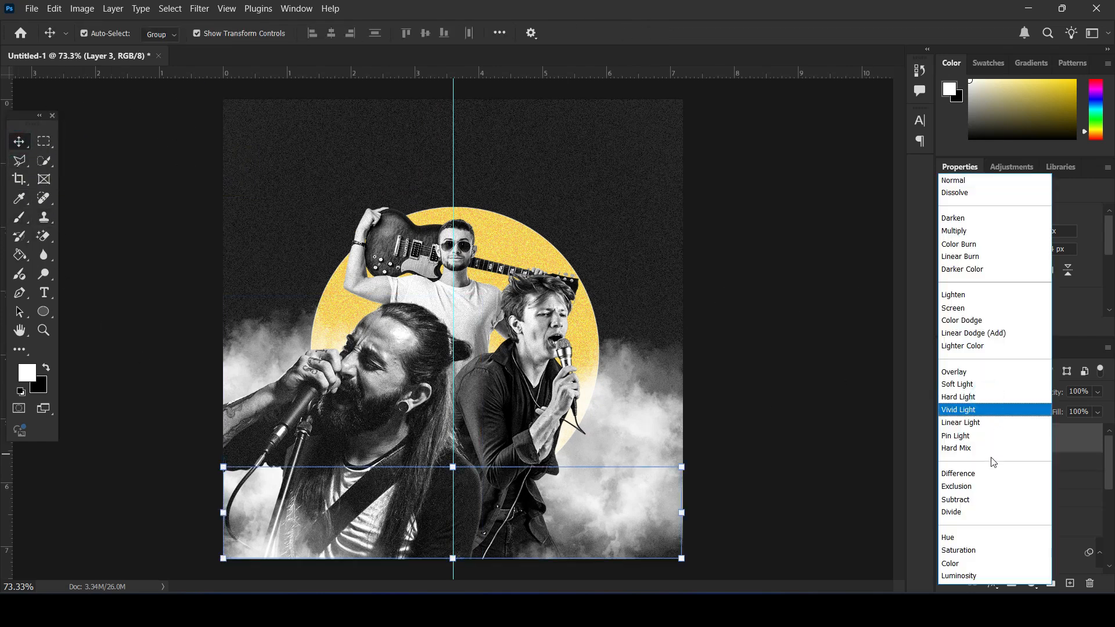
{"action": "left_click", "coordinate": [968, 386]}
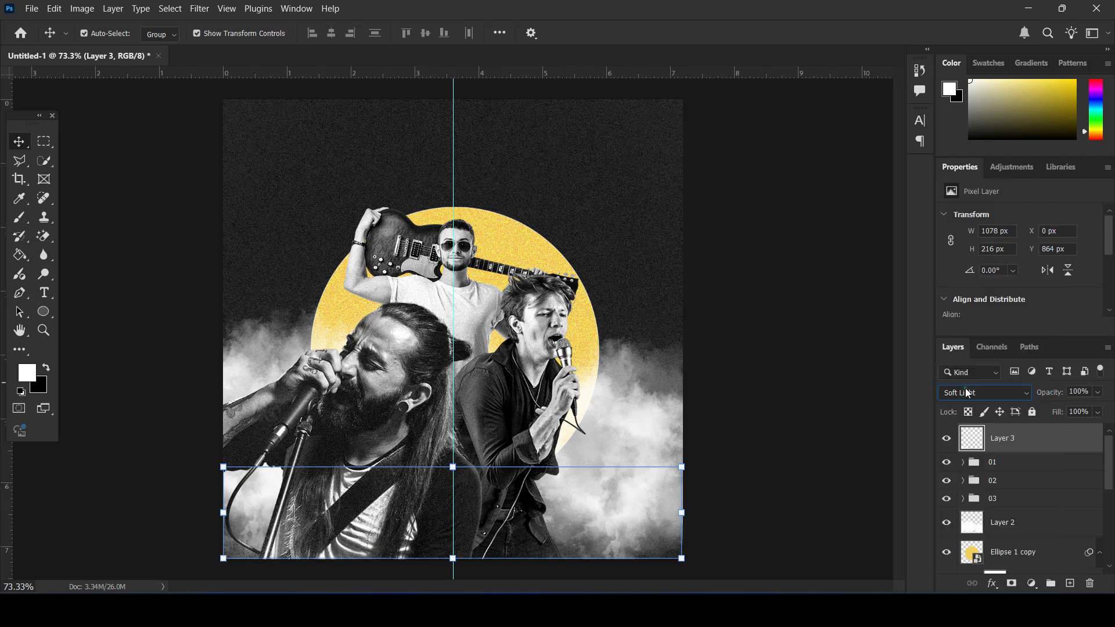
{"action": "double_click", "coordinate": [946, 439]}
Try the Overlay blend mode on Layer 2, the smoke behind the musicians
{"action": "left_click_drag", "start_coordinate": [827, 383], "coordinate": [671, 387]}
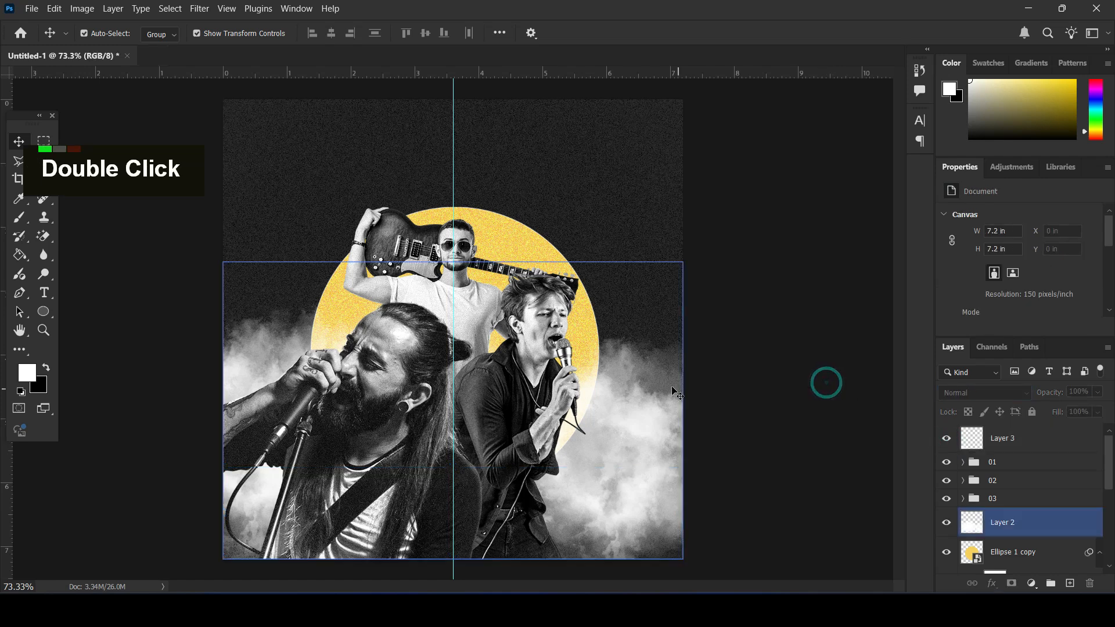
{"action": "left_click", "coordinate": [970, 392]}
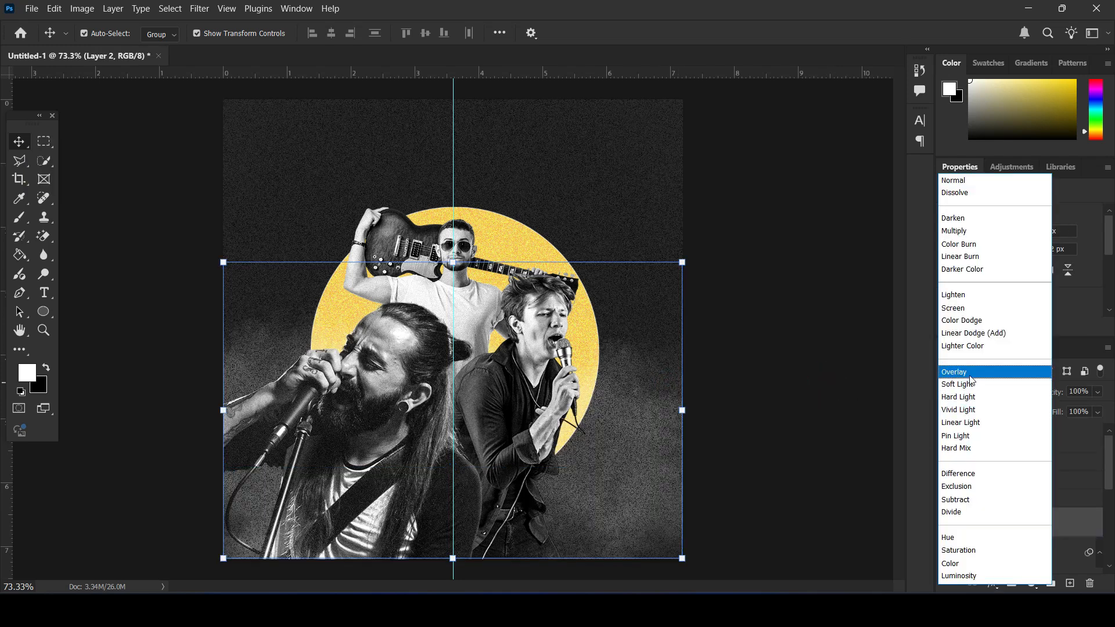
{"action": "key", "text": "Escape"}
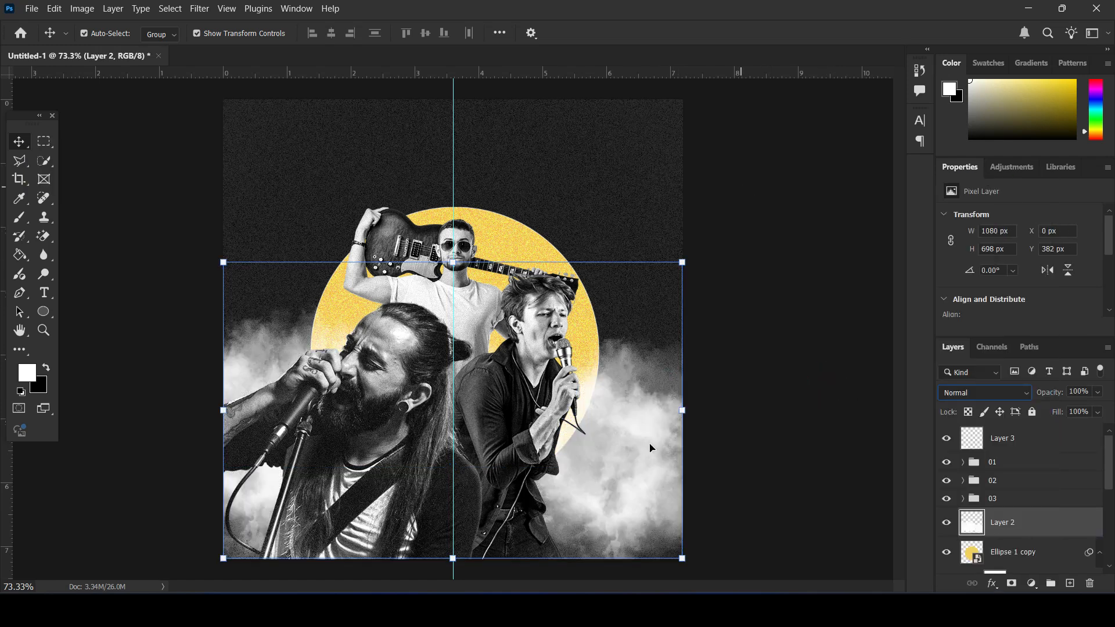
{"action": "left_click", "coordinate": [805, 337]}
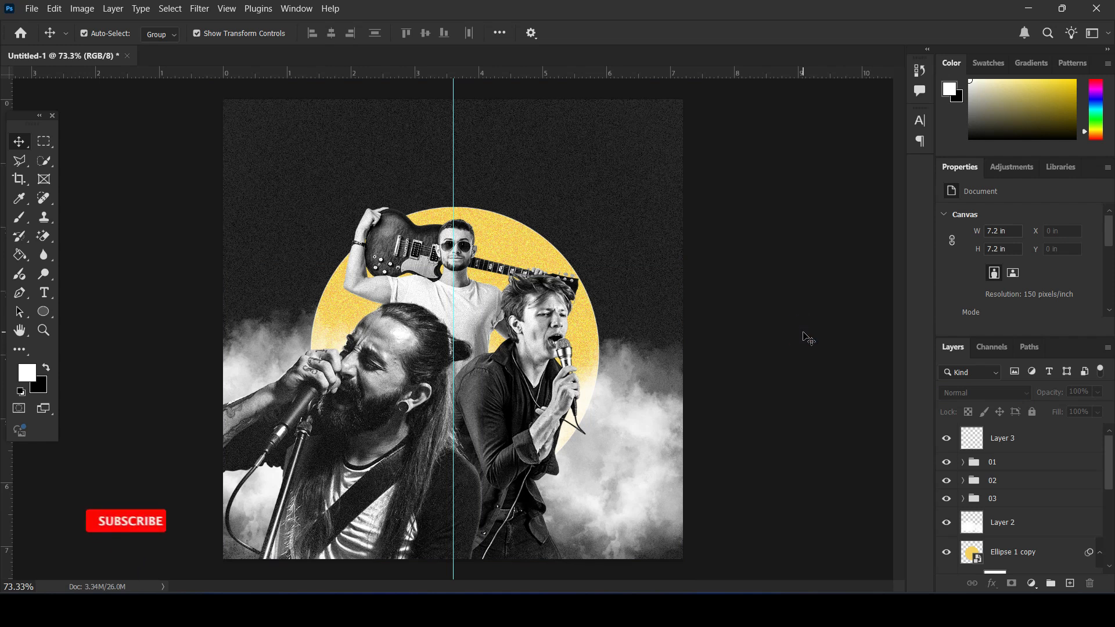
{"action": "key", "text": "XF86AudioLowerVolume"}
{"action": "key", "text": "XF86AudioLowerVolume"}
{"action": "key", "text": "XF86AudioLowerVolume"}
{"action": "key", "text": "XF86AudioLowerVolume"}
{"action": "key", "text": "XF86AudioLowerVolume"}
{"action": "key", "text": "XF86AudioLowerVolume"}
{"action": "key", "text": "XF86AudioLowerVolume"}
{"action": "key", "text": "XF86AudioLowerVolume"}
{"action": "key", "text": "XF86AudioLowerVolume"}
{"action": "key", "text": "XF86AudioLowerVolume"}
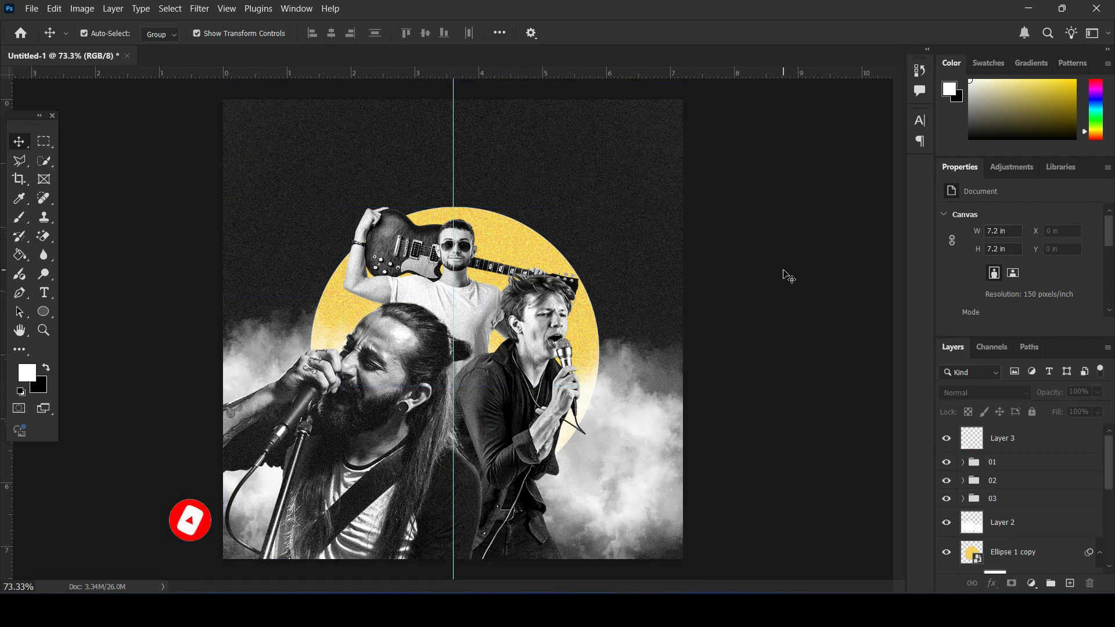
Add a Brightness/Contrast adjustment clipped to the yellow circle with brightness 7
{"action": "left_click", "coordinate": [508, 243]}
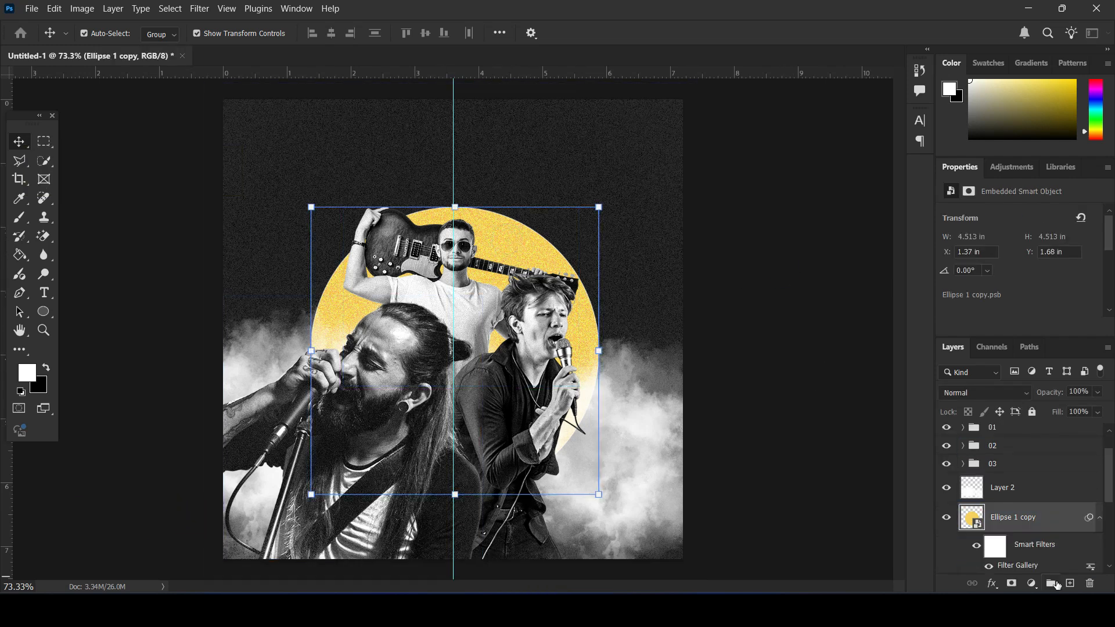
{"action": "left_click", "coordinate": [1031, 583]}
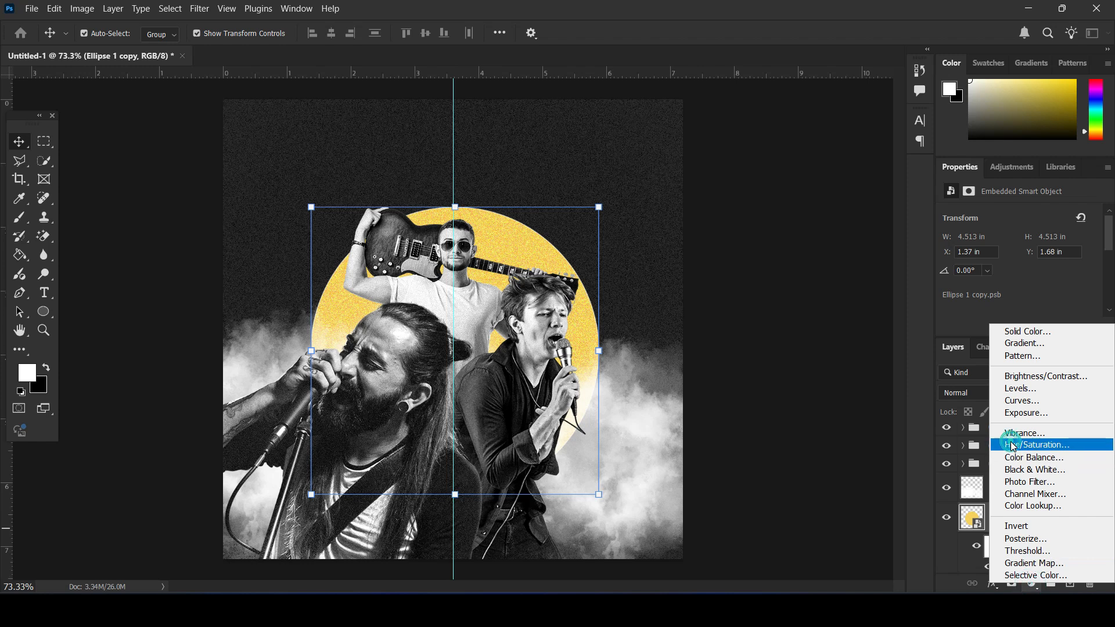
{"action": "left_click", "coordinate": [1017, 375]}
{"action": "mouse_move", "coordinate": [1019, 260]}
{"action": "left_mouse_down"}
{"action": "mouse_move", "coordinate": [1032, 259]}
{"action": "mouse_move", "coordinate": [1023, 257]}
{"action": "left_mouse_up"}
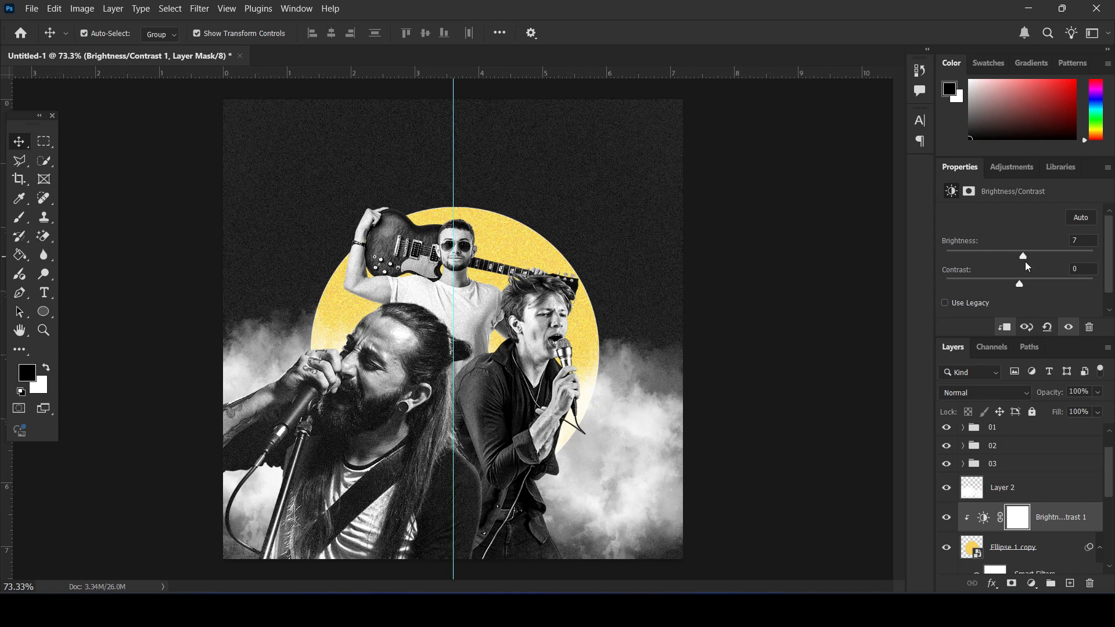
{"action": "left_click", "coordinate": [794, 257]}
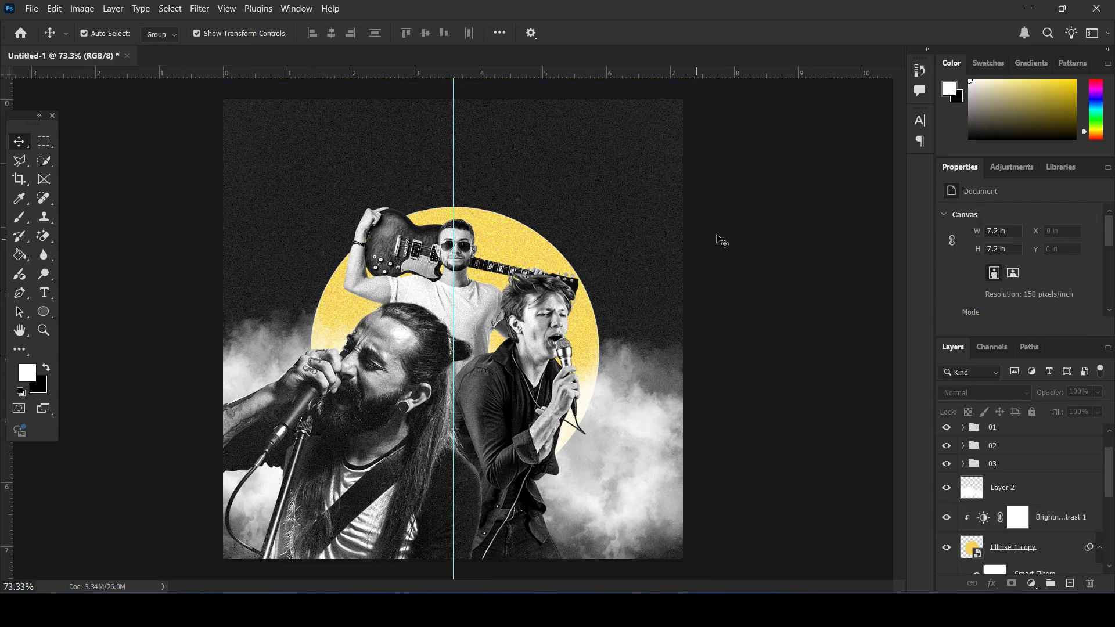
Add a white Lorem Ipsum placeholder text in Bebas Neue at 33.12 pt and move it above the circle near the centre guide
{"action": "left_click", "coordinate": [45, 293]}
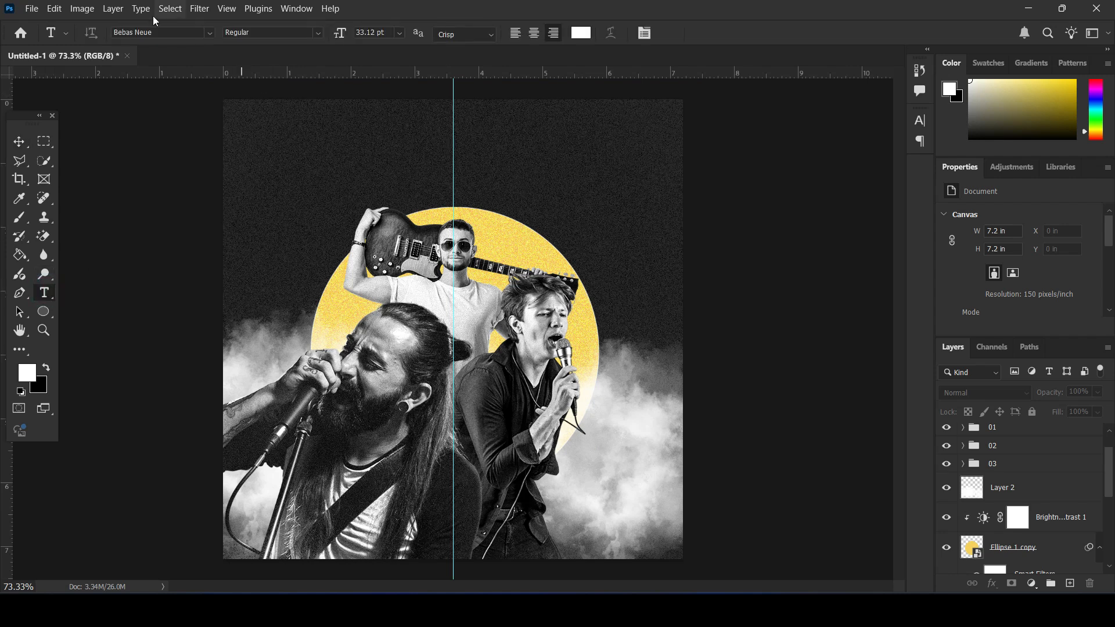
{"action": "left_click", "coordinate": [334, 148]}
{"action": "left_click", "coordinate": [19, 142]}
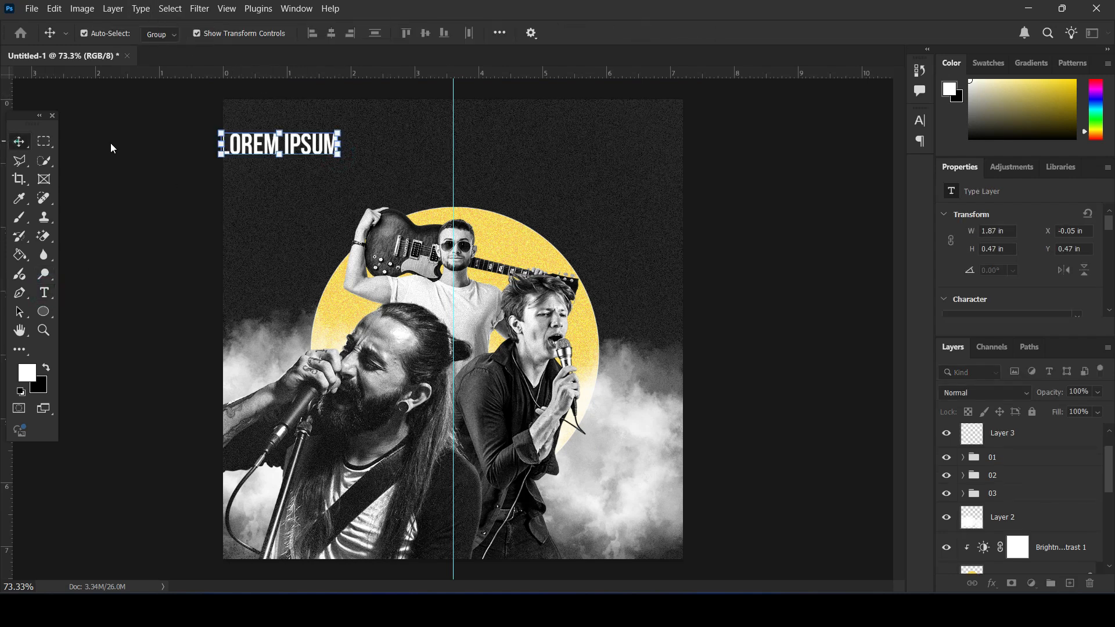
{"action": "left_click_drag", "start_coordinate": [307, 144], "coordinate": [486, 152]}
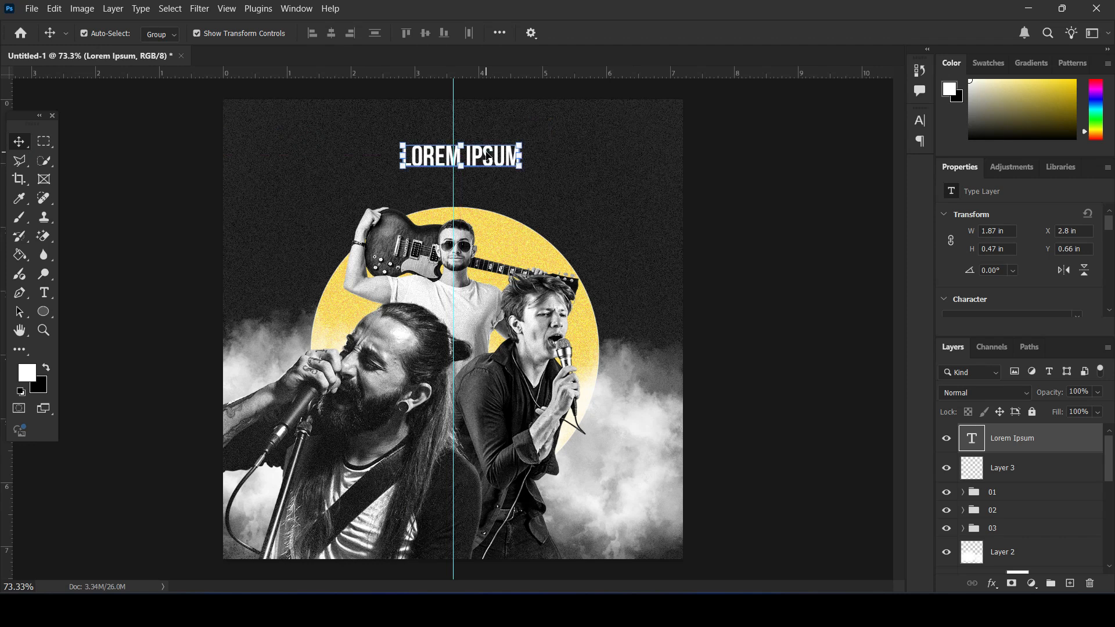
Replace the placeholder title text with "nnc live show" and centre-align its paragraph
{"action": "double_click", "coordinate": [486, 153]}
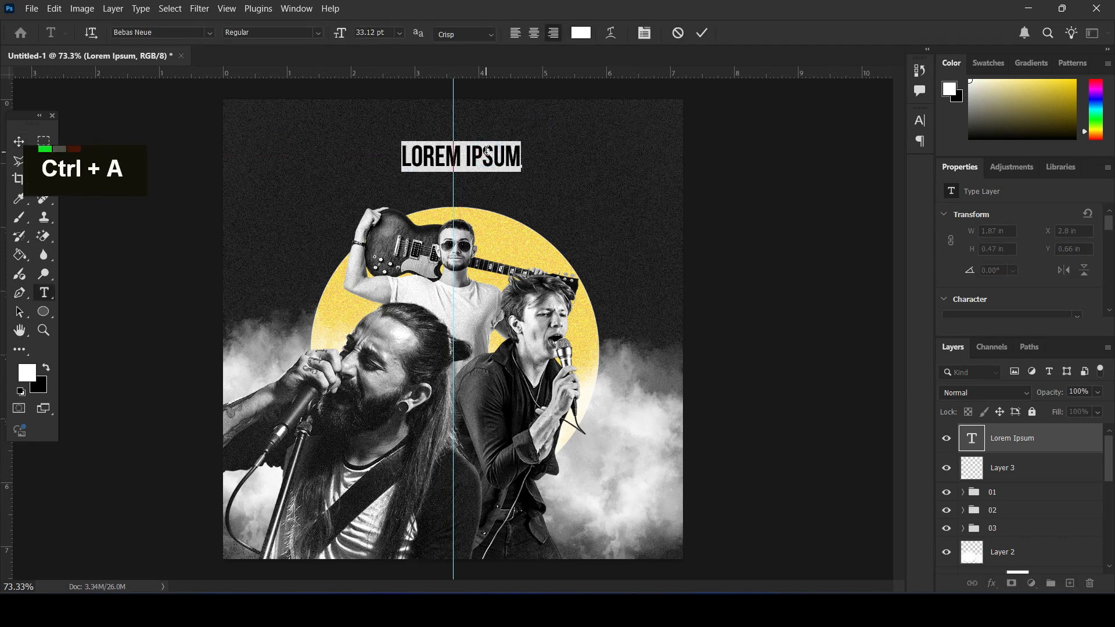
{"action": "type", "text": "nnc live sh"}
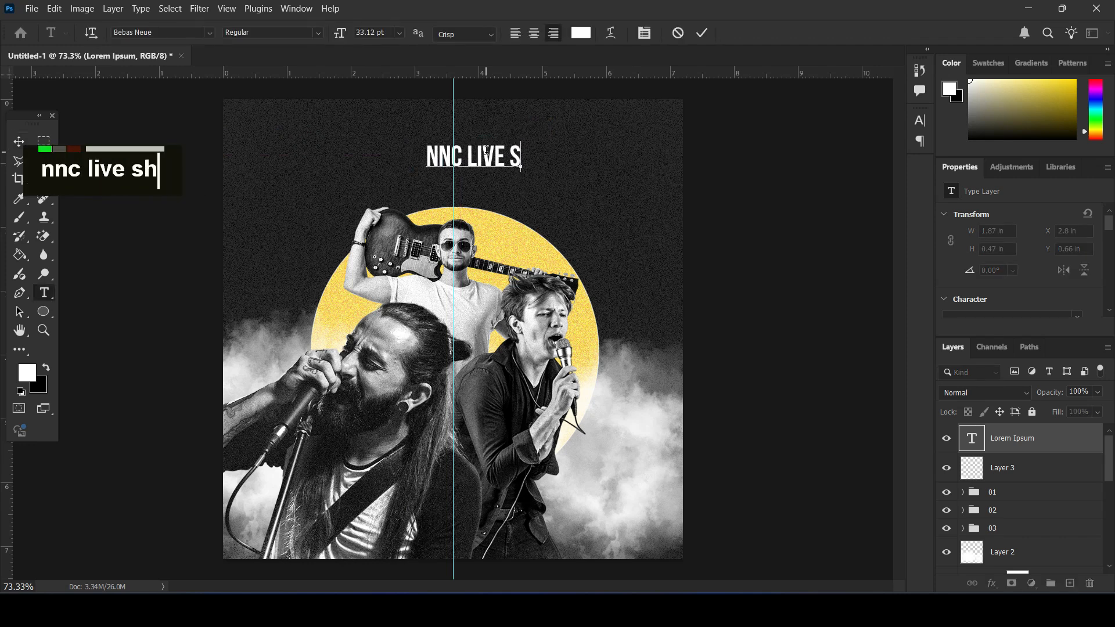
{"action": "type", "text": "ow"}
{"action": "left_click", "coordinate": [18, 142]}
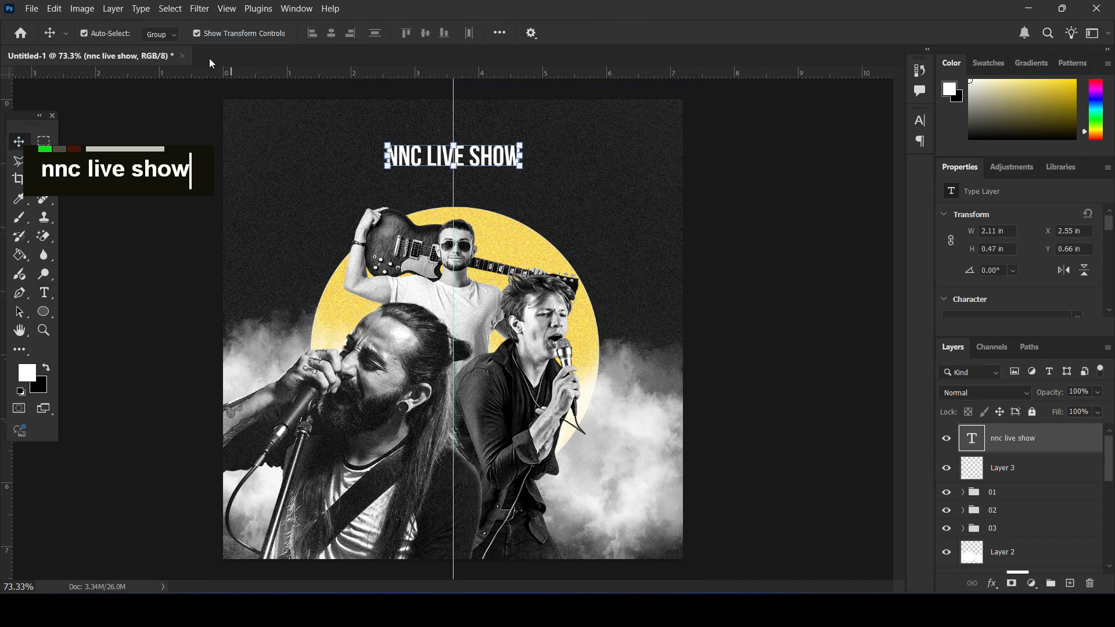
{"action": "scroll", "coordinate": [1032, 266], "scroll_direction": "down", "scroll_amount": 2}
{"action": "scroll", "coordinate": [990, 279], "scroll_direction": "down", "scroll_amount": 3}
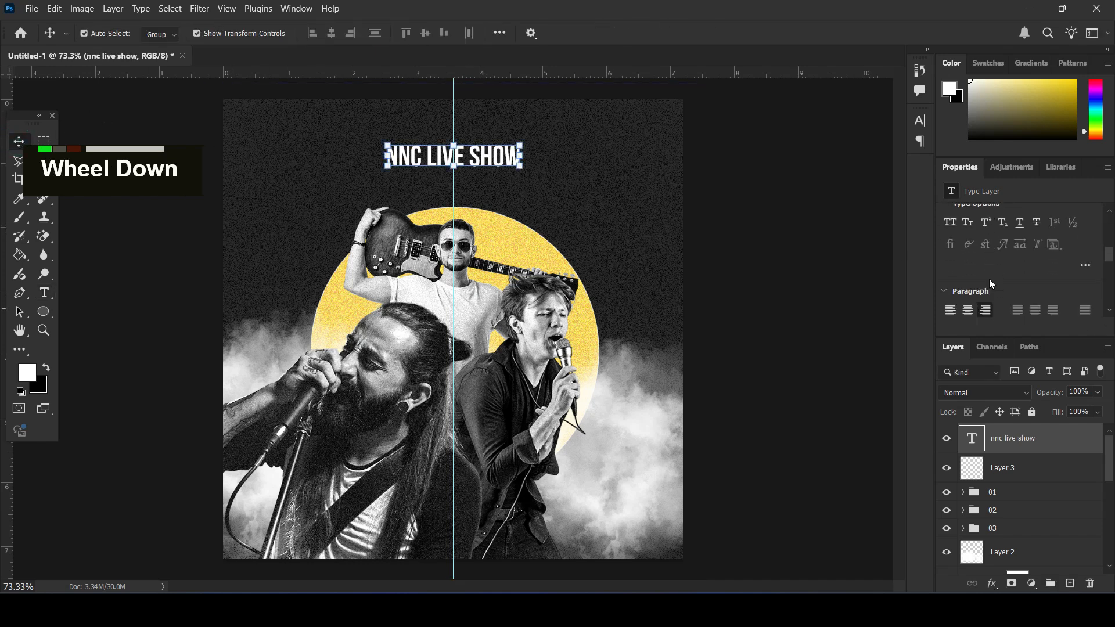
{"action": "left_click", "coordinate": [969, 265]}
Scale the NNC LIVE SHOW title to about 154%, skew it vertically by -5.31° and place it just above the circle
{"action": "left_click_drag", "start_coordinate": [526, 142], "coordinate": [559, 150]}
{"action": "left_click_drag", "start_coordinate": [511, 169], "coordinate": [511, 180]}
{"action": "key", "text": "shift+Up"}
{"action": "key", "text": "shift+Up"}
{"action": "key", "text": "shift+Down"}
{"action": "key", "text": "Down"}
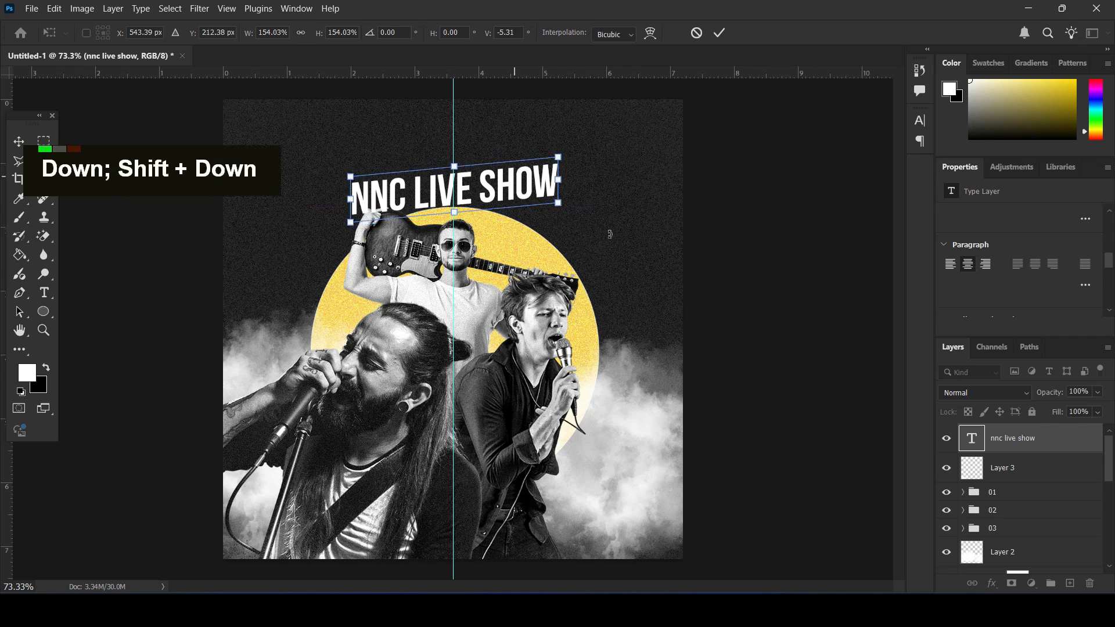
Move the nnc live show layer between group 03 and Layer 2, behind the musicians, and deselect it
{"action": "mouse_move", "coordinate": [1025, 437]}
{"action": "left_mouse_down"}
{"action": "mouse_move", "coordinate": [976, 400]}
{"action": "mouse_move", "coordinate": [1020, 458]}
{"action": "left_mouse_up"}
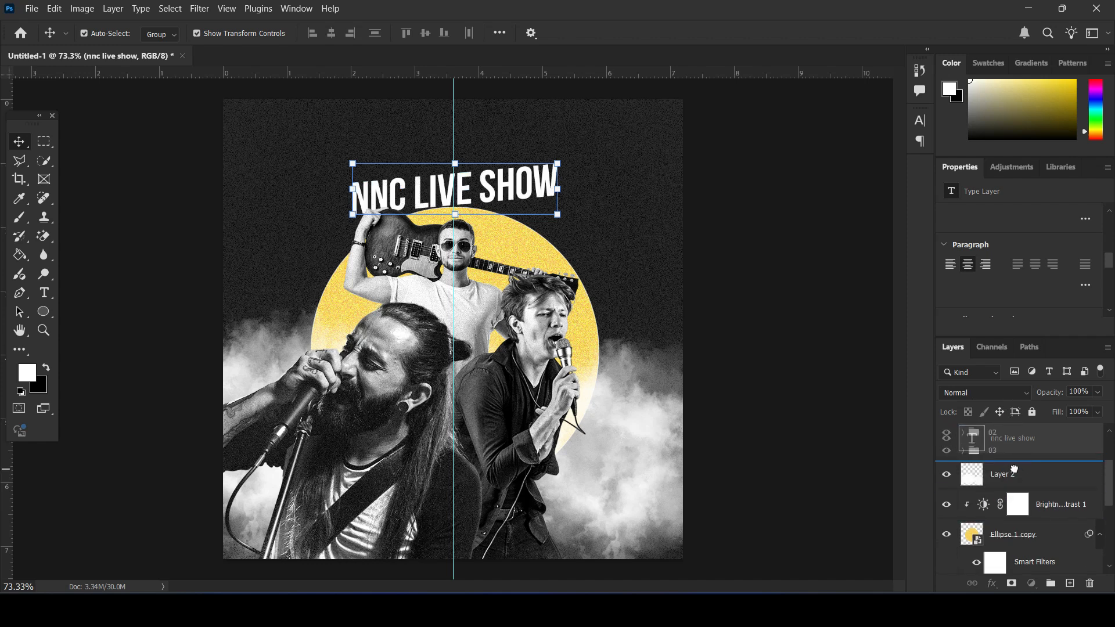
{"action": "left_click", "coordinate": [878, 237]}
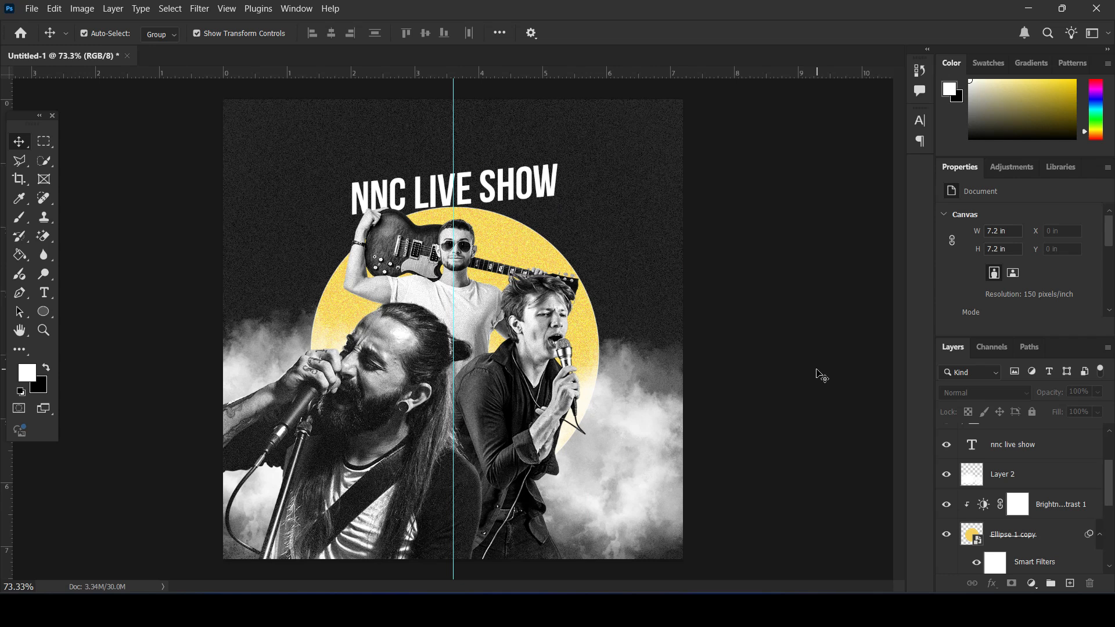
Add a white Bebas Neue text "sun vision presents" above the title and set its tracking to 350
{"action": "scroll", "coordinate": [592, 311], "scroll_direction": "up", "scroll_amount": 2}
{"action": "scroll", "coordinate": [593, 311], "scroll_direction": "down", "scroll_amount": 1}
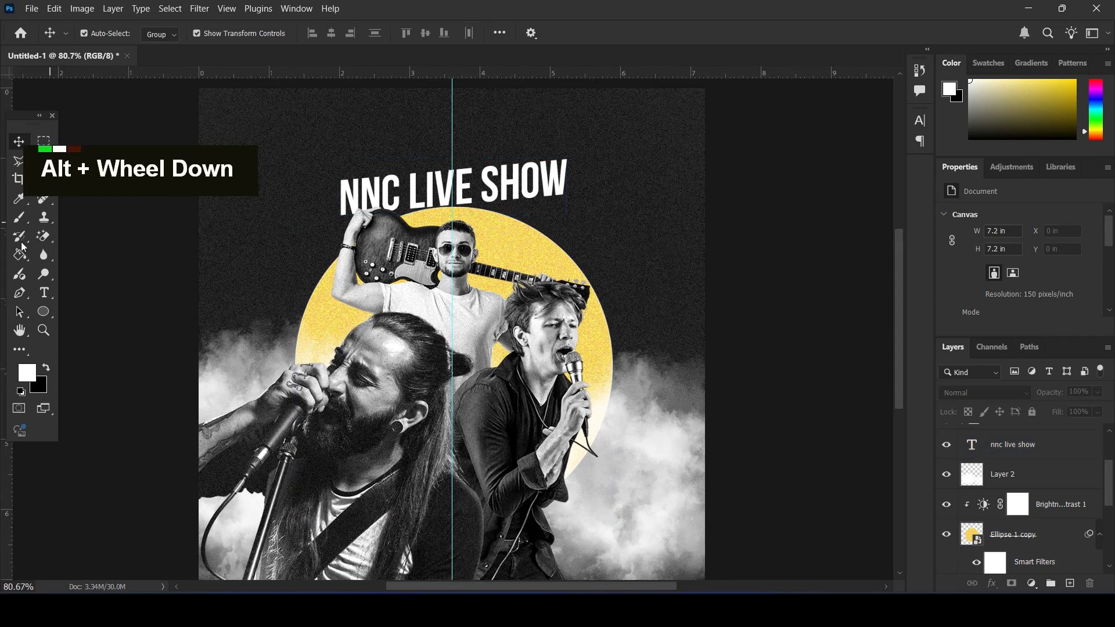
{"action": "left_click", "coordinate": [44, 293]}
{"action": "left_click", "coordinate": [306, 145]}
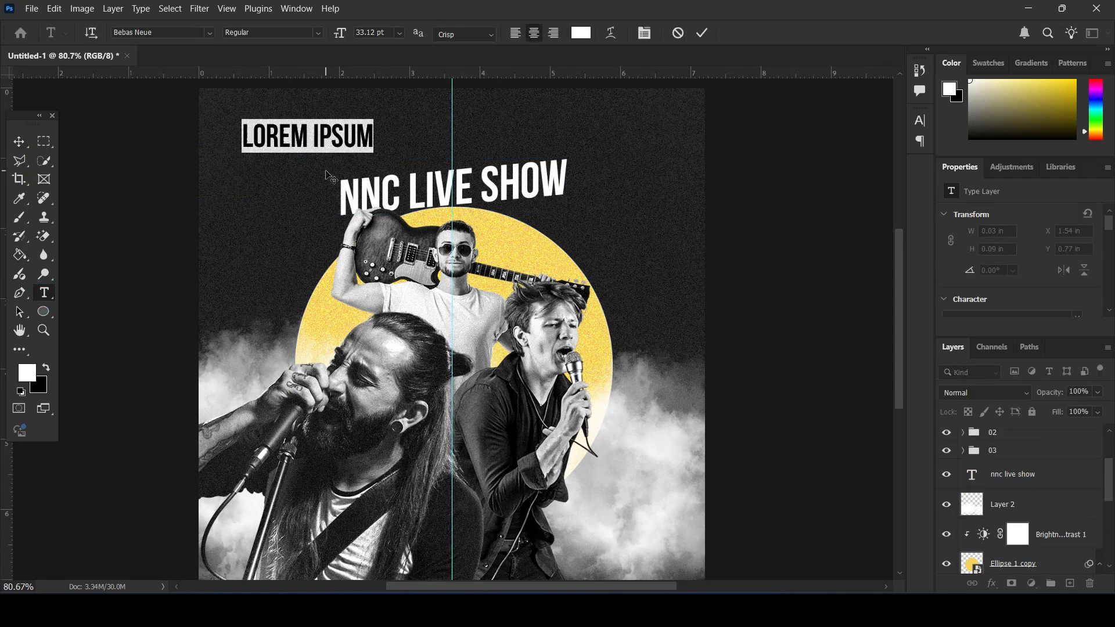
{"action": "type", "text": "sun vision presen"}
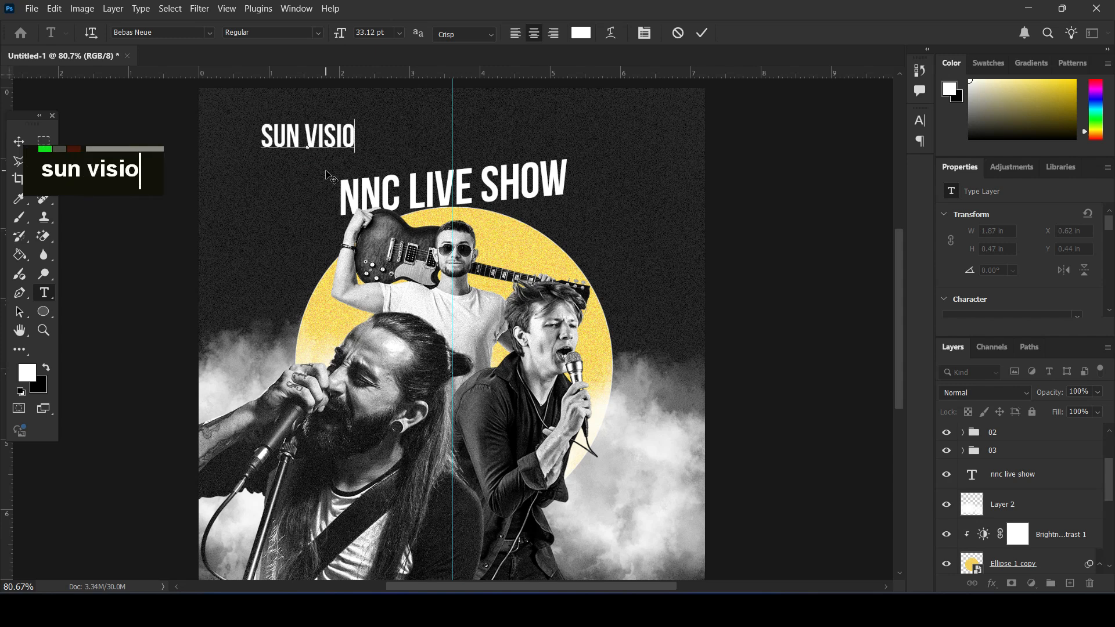
{"action": "type", "text": "ts"}
{"action": "key", "text": "ctrl+a"}
{"action": "scroll", "coordinate": [1073, 273], "scroll_direction": "down", "scroll_amount": 2}
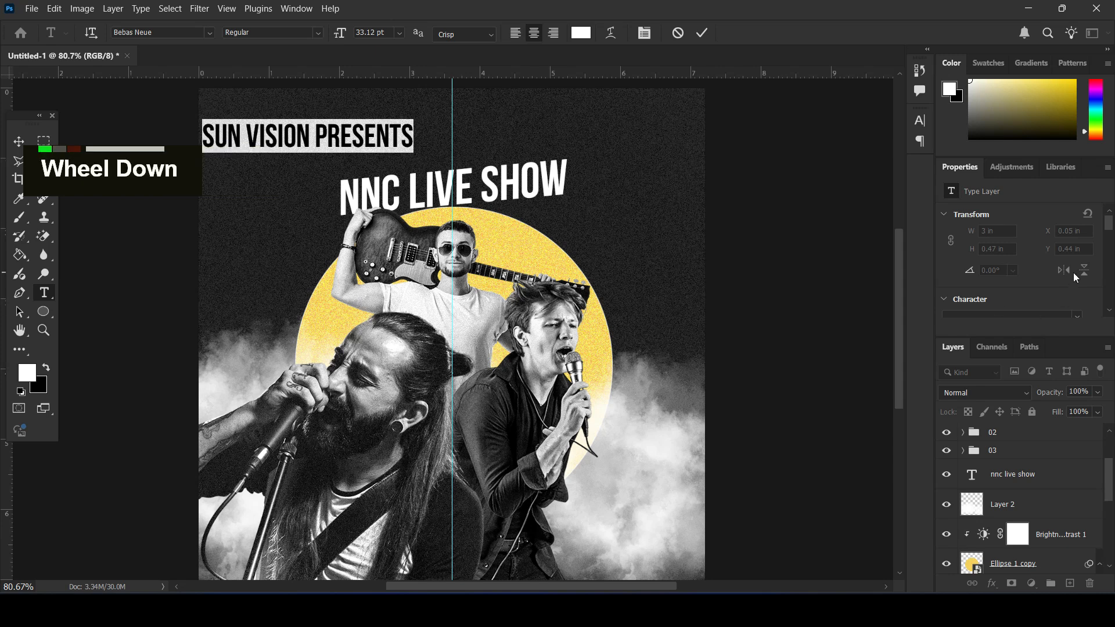
{"action": "scroll", "coordinate": [1067, 315], "scroll_direction": "down", "scroll_amount": 2}
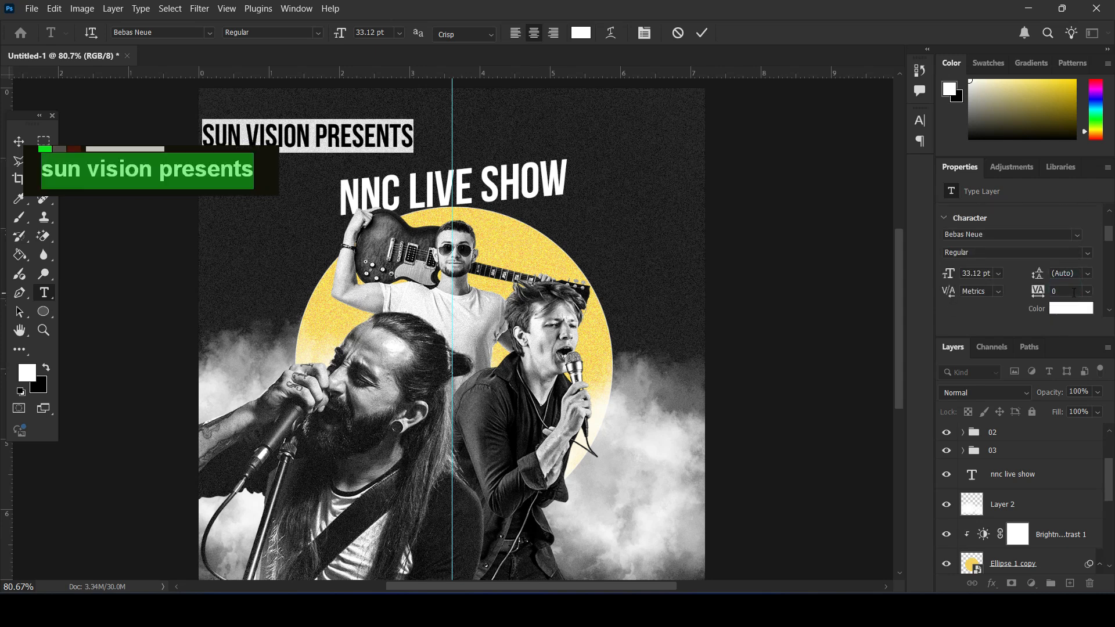
{"action": "key", "text": "Return"}
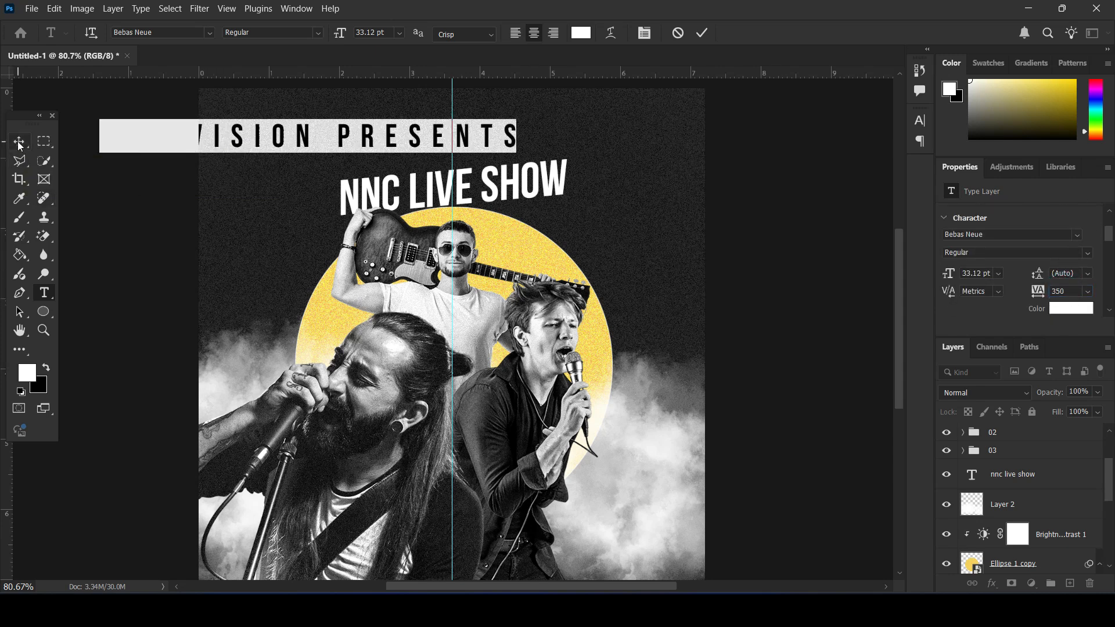
Scale the sun vision presents text to about 37.54% and centre it on the middle guide near the poster's top
{"action": "left_click", "coordinate": [19, 141]}
{"action": "left_click_drag", "start_coordinate": [101, 150], "coordinate": [229, 137]}
{"action": "left_click_drag", "start_coordinate": [337, 130], "coordinate": [482, 138]}
{"action": "key", "text": "shift+Up"}
{"action": "key", "text": "shift+Up"}
{"action": "key", "text": "shift+Up"}
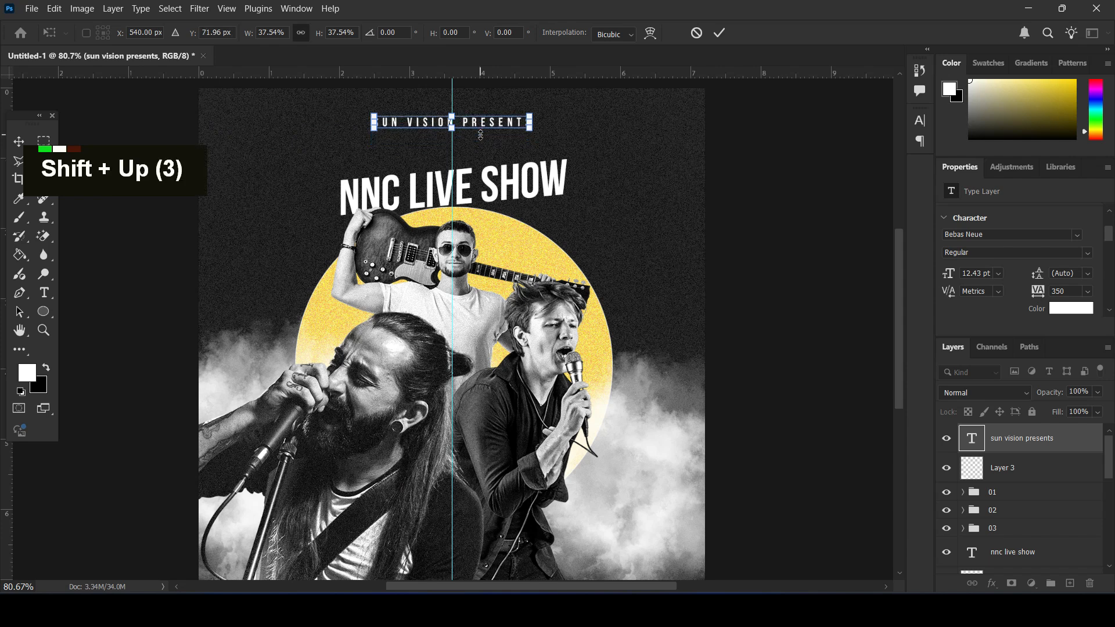
{"action": "key", "text": "Return"}
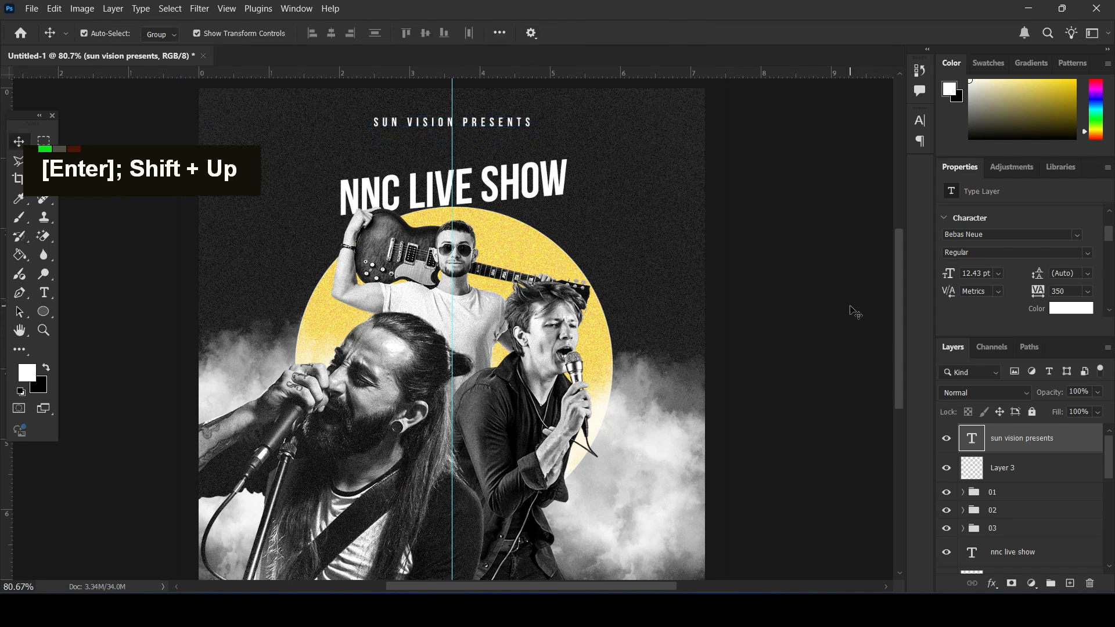
Select the yellow circle, the title and the guitarist group together and nudge them up slightly
{"action": "left_click", "coordinate": [575, 244]}
{"action": "left_click", "coordinate": [513, 172], "text": "shift"}
{"action": "left_click", "coordinate": [406, 254], "text": "shift"}
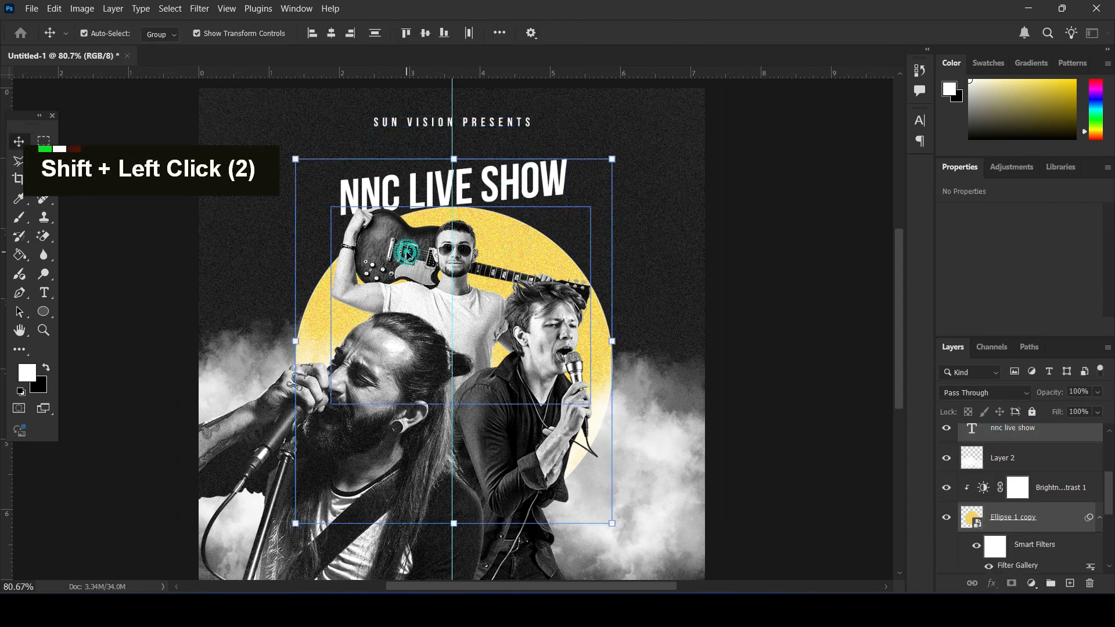
{"action": "key", "text": "shift+Up"}
{"action": "key", "text": "shift+Up"}
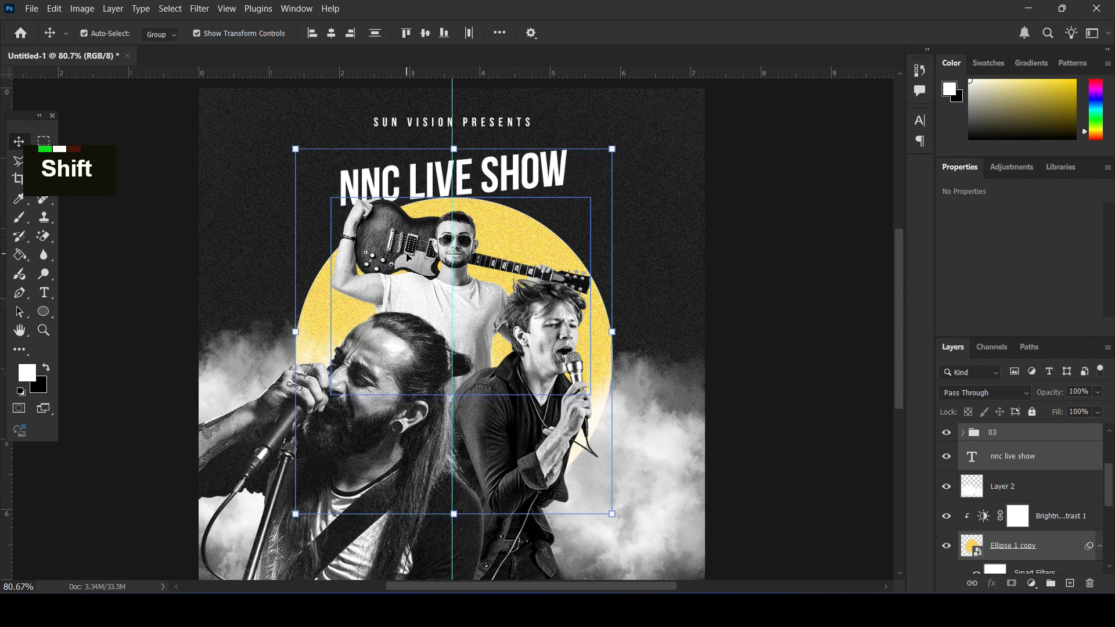
Scale the NNC LIVE SHOW title to about 111% and move it up slightly, centred above the guitarist
{"action": "double_click", "coordinate": [1045, 457]}
{"action": "left_click_drag", "start_coordinate": [568, 142], "coordinate": [579, 144]}
{"action": "left_click_drag", "start_coordinate": [521, 181], "coordinate": [521, 168]}
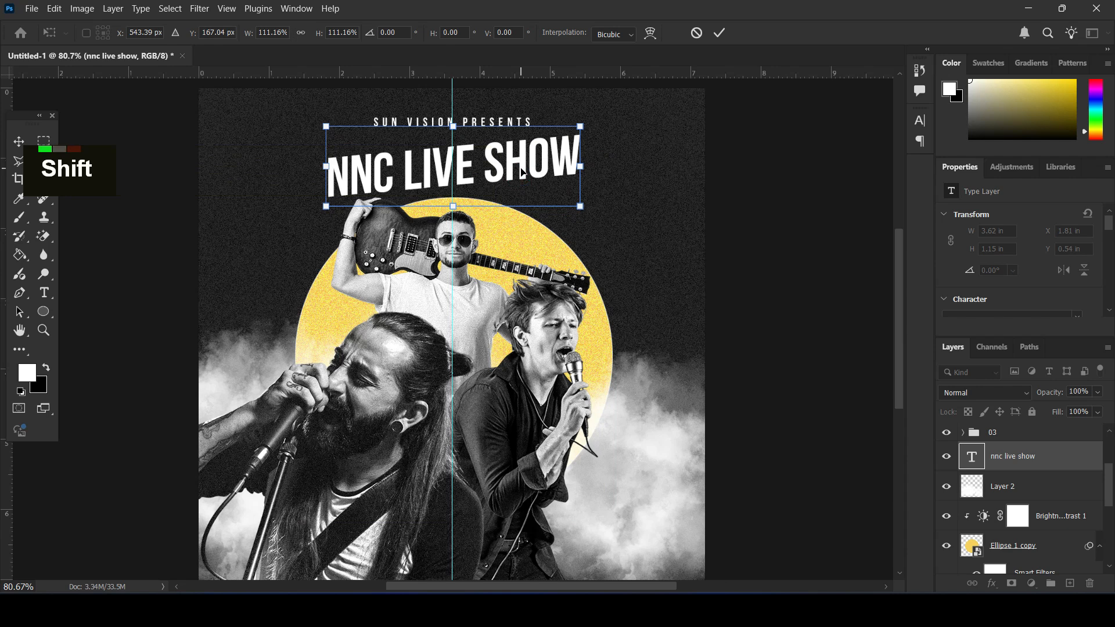
{"action": "key", "text": "Return"}
{"action": "left_click", "coordinate": [801, 341]}
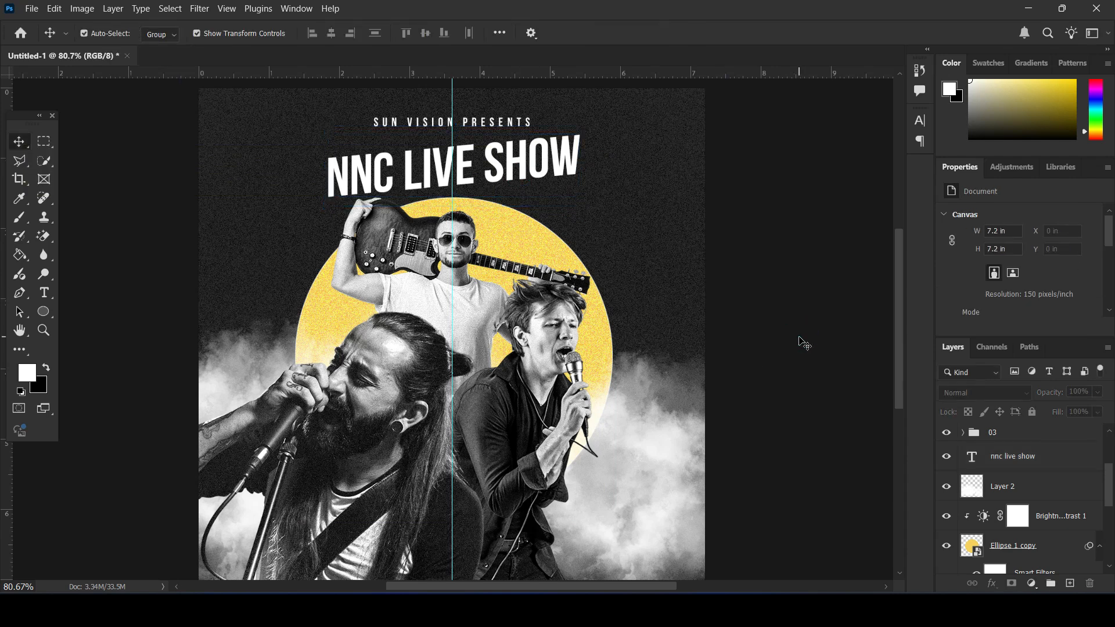
{"action": "scroll", "coordinate": [803, 340], "scroll_direction": "down", "scroll_amount": 1, "text": "alt"}
{"action": "scroll", "coordinate": [803, 340], "scroll_direction": "up", "scroll_amount": 1}
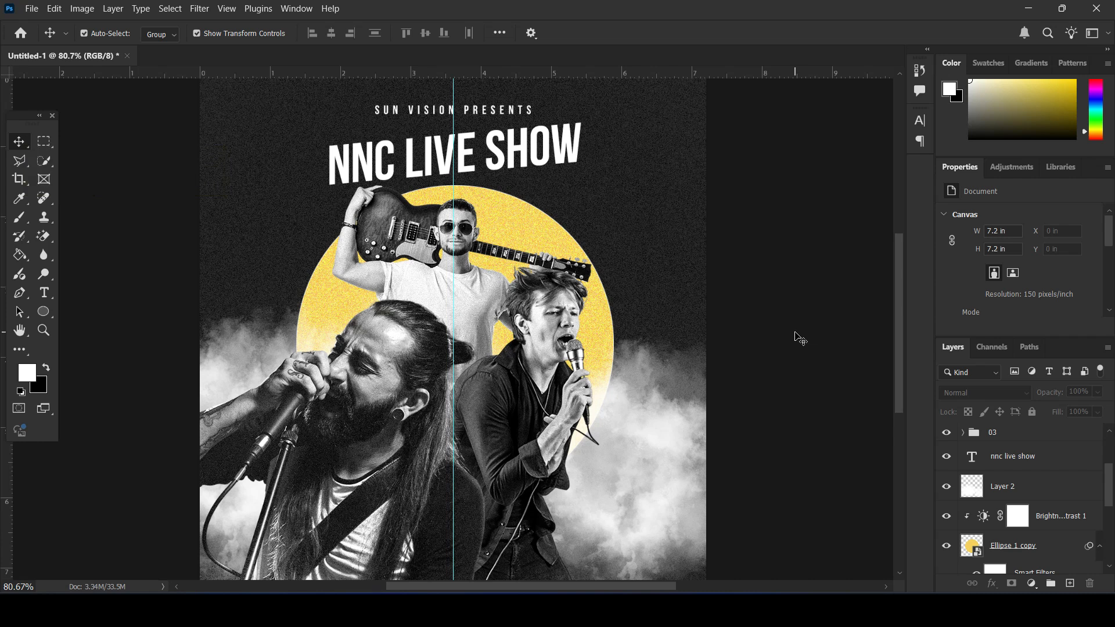
{"action": "scroll", "coordinate": [734, 254], "scroll_direction": "up", "scroll_amount": 1}
{"action": "scroll", "coordinate": [734, 254], "scroll_direction": "down", "scroll_amount": 1}
{"action": "scroll", "coordinate": [732, 254], "scroll_direction": "down", "scroll_amount": 1}
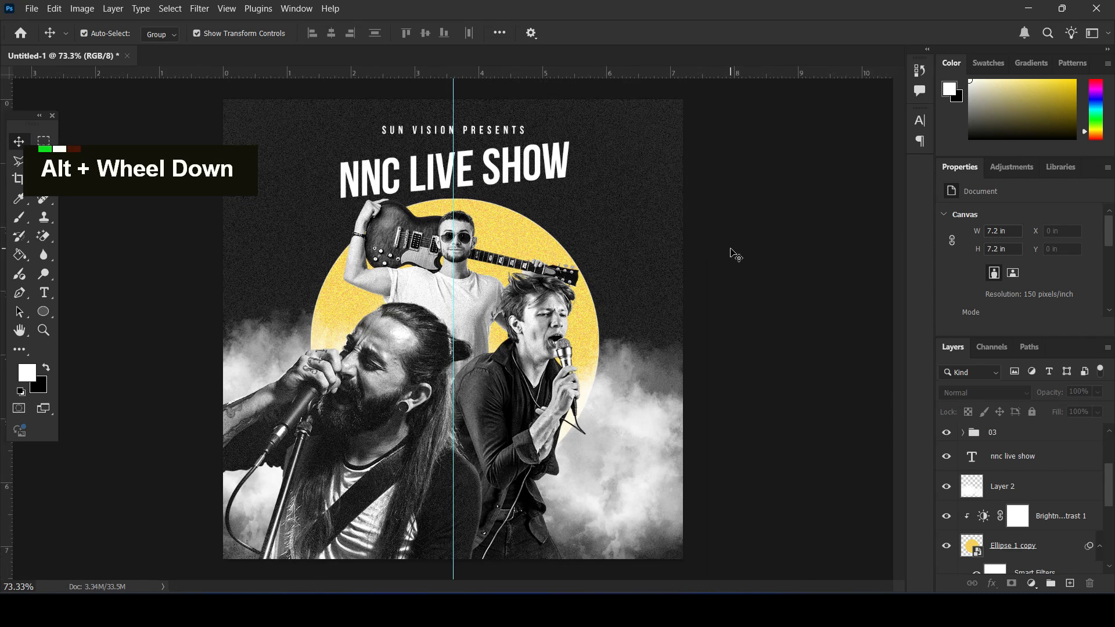
{"action": "scroll", "coordinate": [733, 253], "scroll_direction": "up", "scroll_amount": 1}
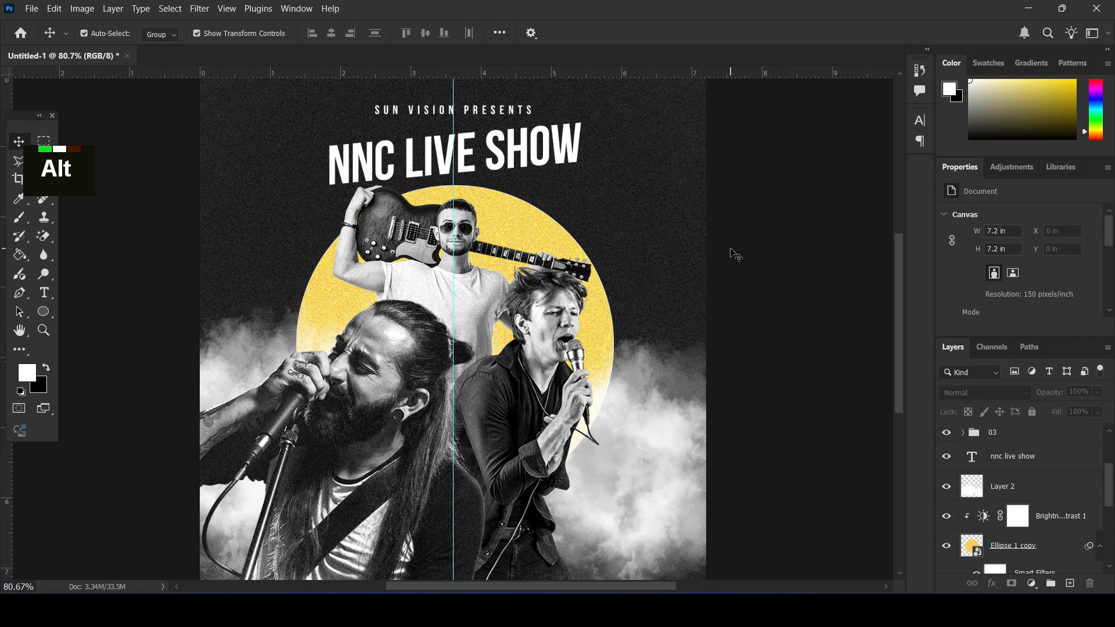
{"action": "scroll", "coordinate": [581, 232], "scroll_direction": "up", "scroll_amount": 1}
{"action": "scroll", "coordinate": [586, 217], "scroll_direction": "down", "scroll_amount": 1}
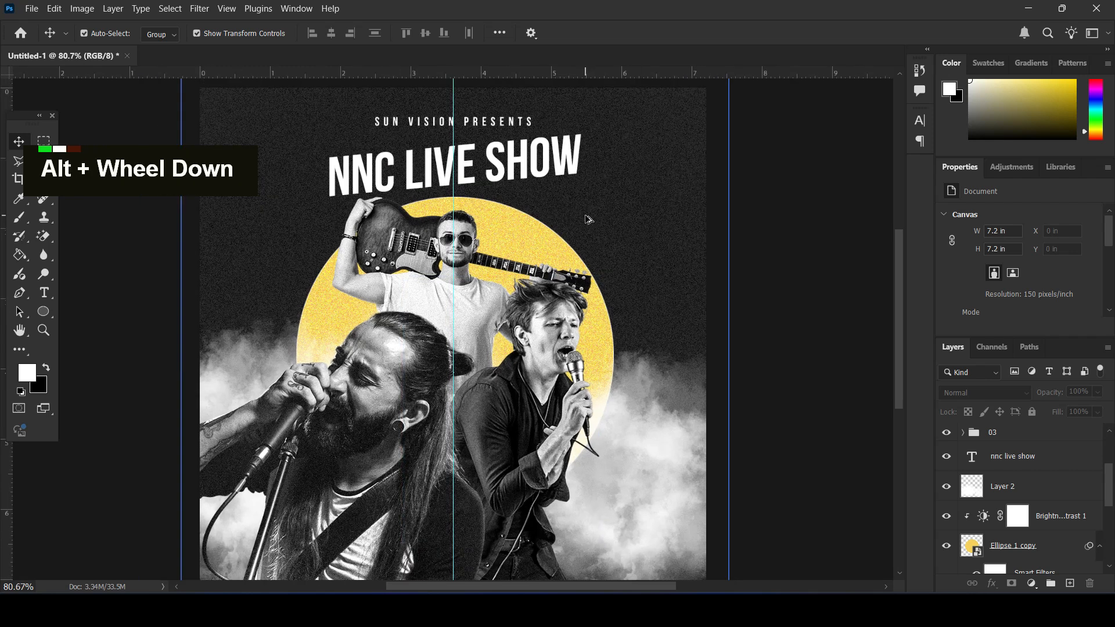
Add two vertical margin guides about 0.4 in inside the poster's left and right edges
{"action": "left_click", "coordinate": [103, 278]}
{"action": "left_click_drag", "start_coordinate": [11, 108], "coordinate": [229, 96]}
{"action": "left_click_drag", "start_coordinate": [13, 98], "coordinate": [678, 120]}
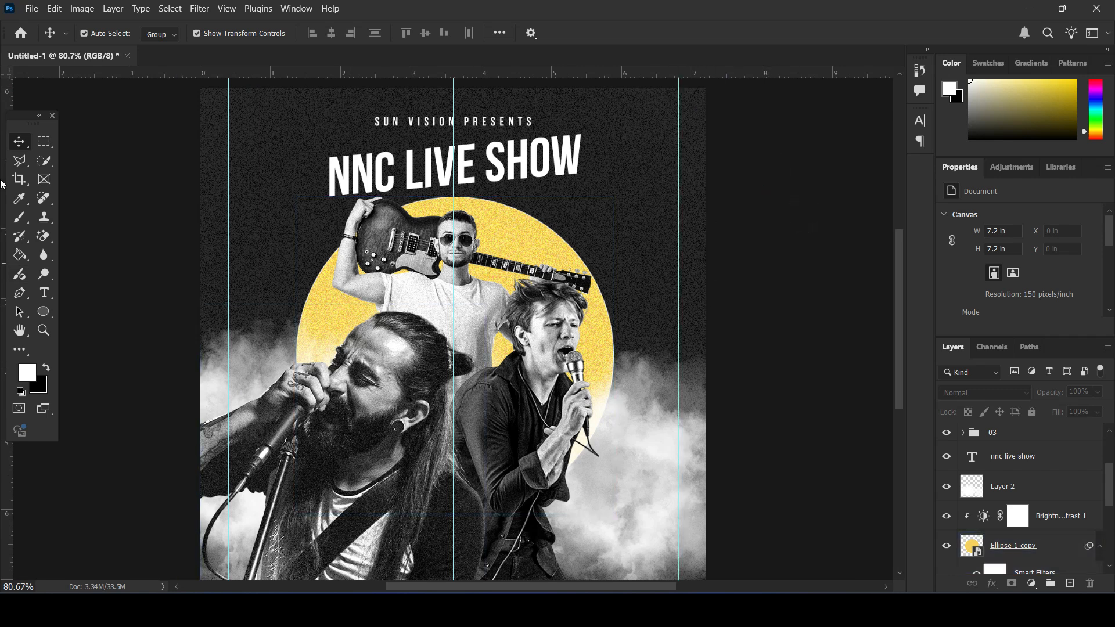
Add a two-line text "20 25" beside the circle and set its leading to 27 pt
{"action": "left_click", "coordinate": [52, 294]}
{"action": "left_click", "coordinate": [267, 235]}
{"action": "type", "text": "2025"}
{"action": "key", "text": "Return"}
{"action": "key", "text": "ctrl+a"}
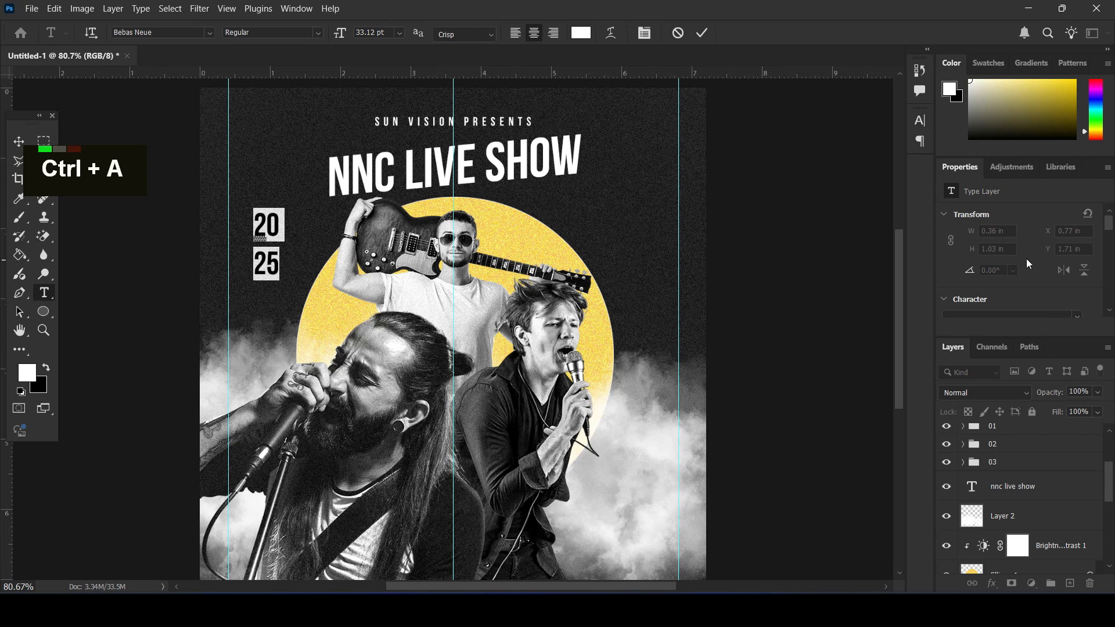
{"action": "scroll", "coordinate": [1026, 263], "scroll_direction": "down", "scroll_amount": 2}
{"action": "scroll", "coordinate": [1043, 288], "scroll_direction": "down", "scroll_amount": 1}
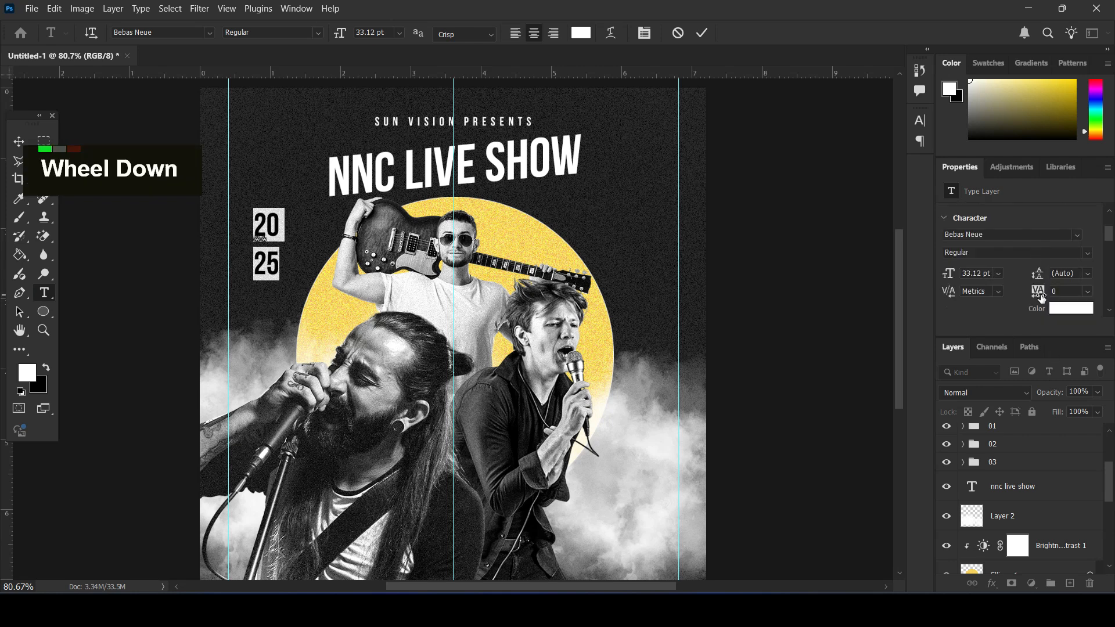
{"action": "left_click_drag", "start_coordinate": [1038, 277], "coordinate": [1029, 277]}
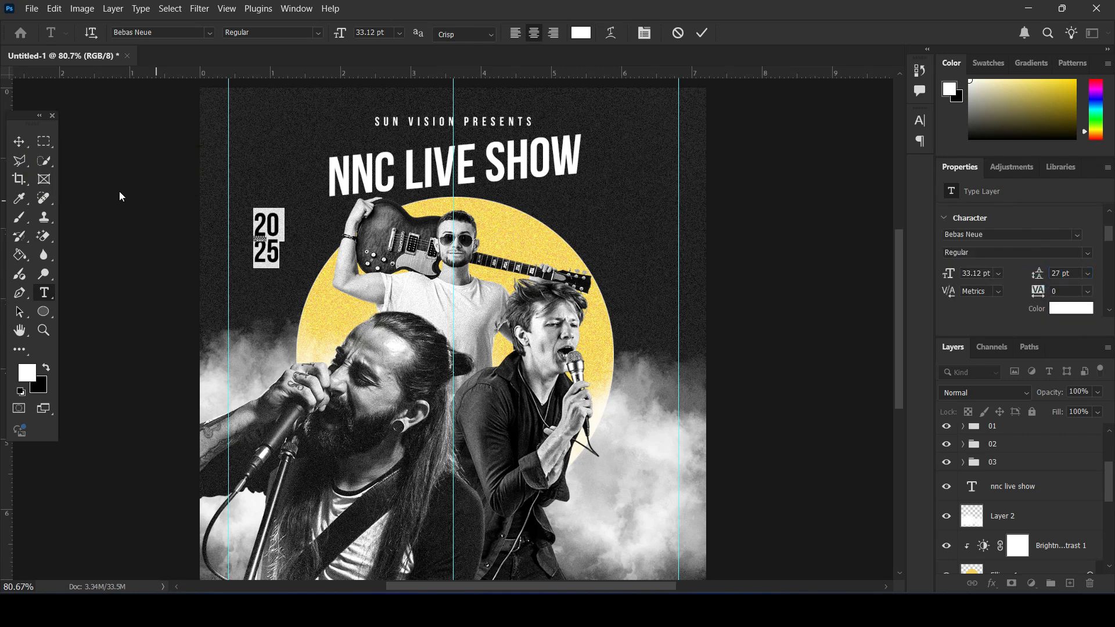
Align the 20 25 text with the left margin guide and a new horizontal guide near the poster's top, scaled to 93.78%
{"action": "left_click", "coordinate": [18, 142]}
{"action": "left_click_drag", "start_coordinate": [274, 232], "coordinate": [250, 138]}
{"action": "left_click_drag", "start_coordinate": [360, 74], "coordinate": [369, 116]}
{"action": "left_click", "coordinate": [157, 216]}
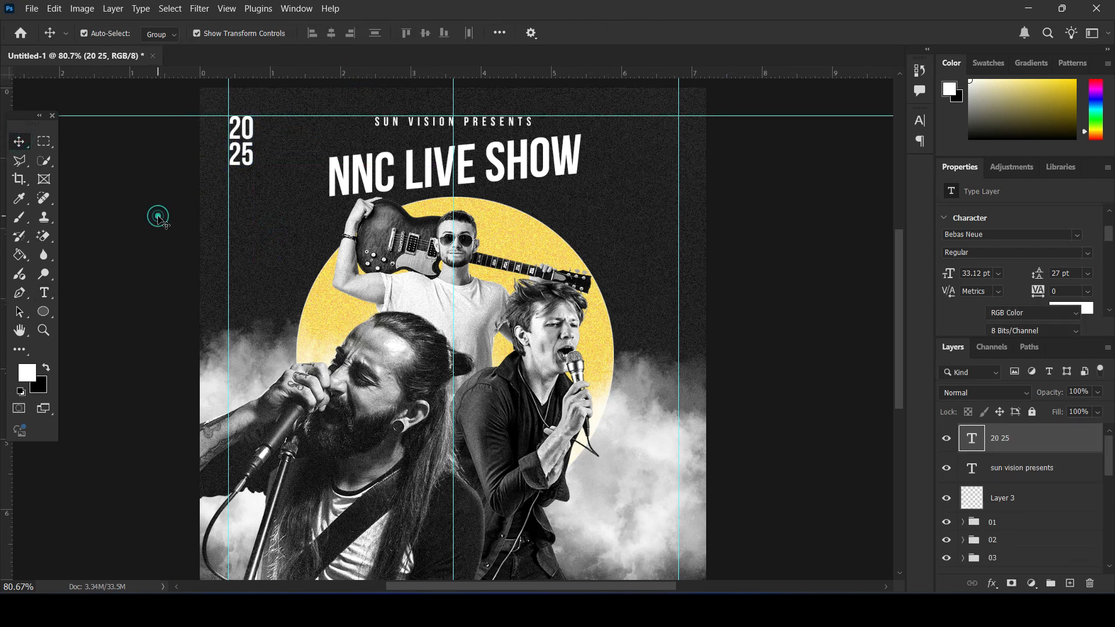
{"action": "left_click", "coordinate": [251, 160], "text": "shift"}
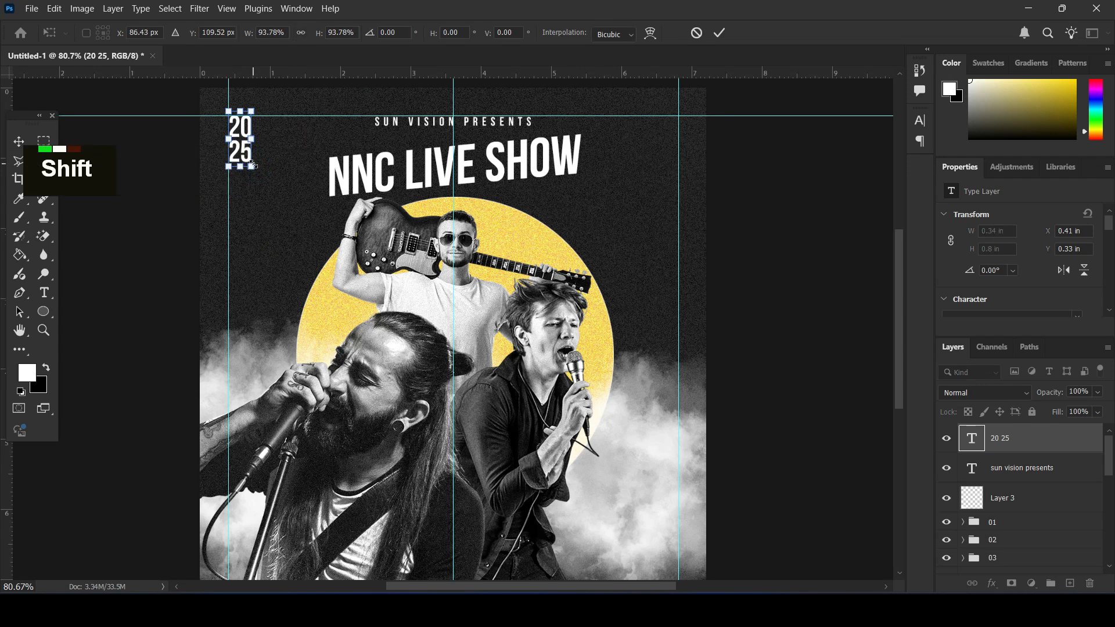
{"action": "left_click", "coordinate": [100, 246]}
Try a copy of the 20 25 text against the right margin guide and delete the copy
{"action": "left_click_drag", "start_coordinate": [245, 157], "coordinate": [666, 157]}
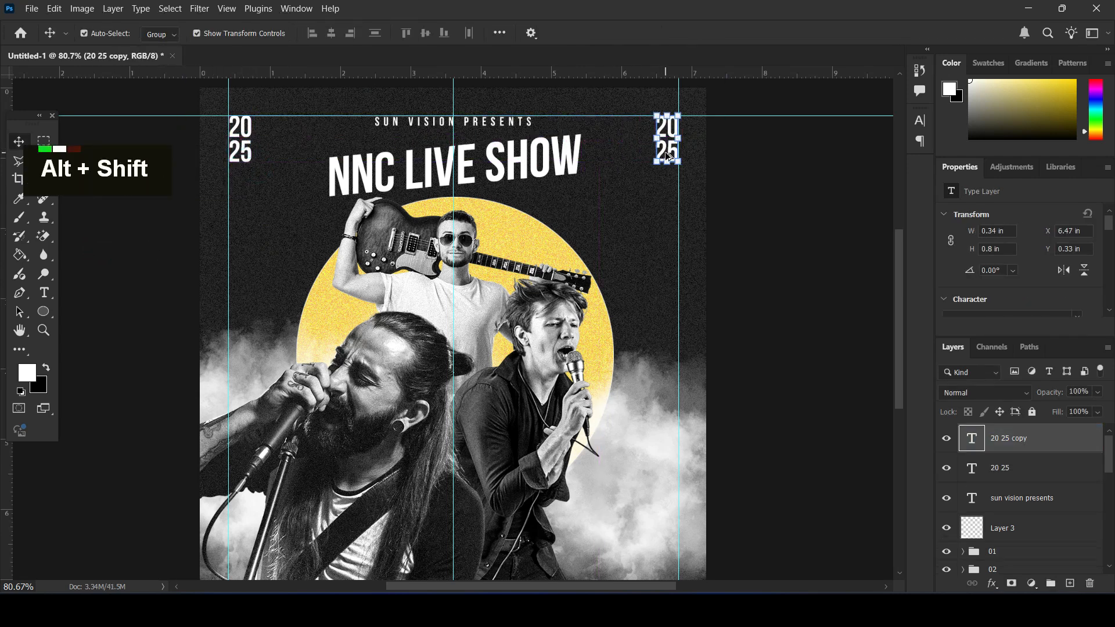
{"action": "key", "text": "Delete"}
Add a two-line text "sun vision" to the right of the title and right-align its paragraph
{"action": "key", "text": "t"}
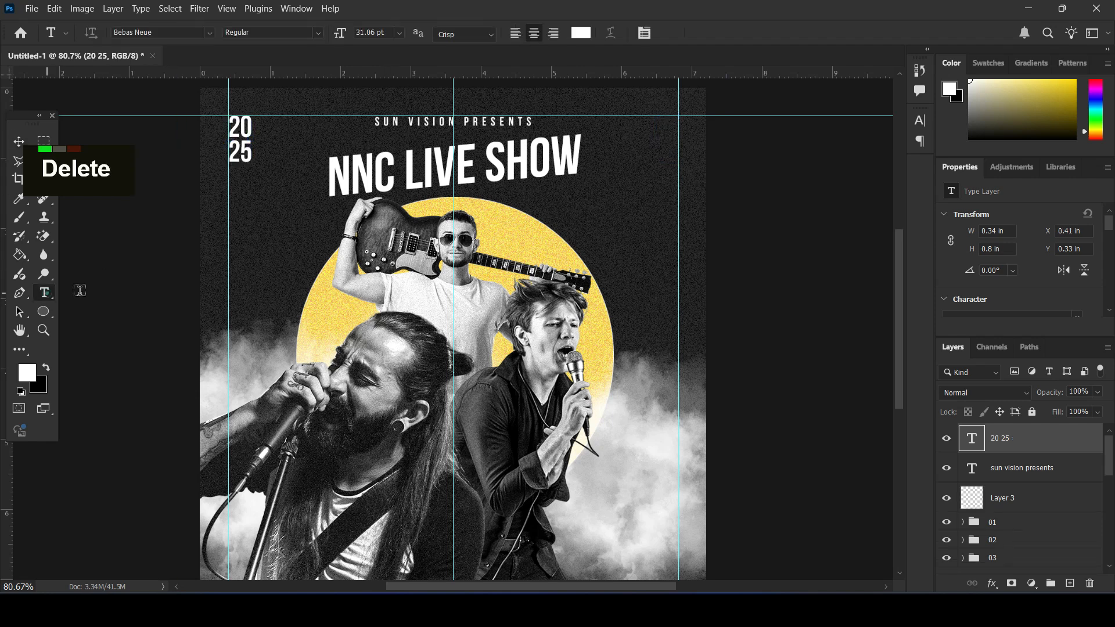
{"action": "left_click", "coordinate": [604, 200]}
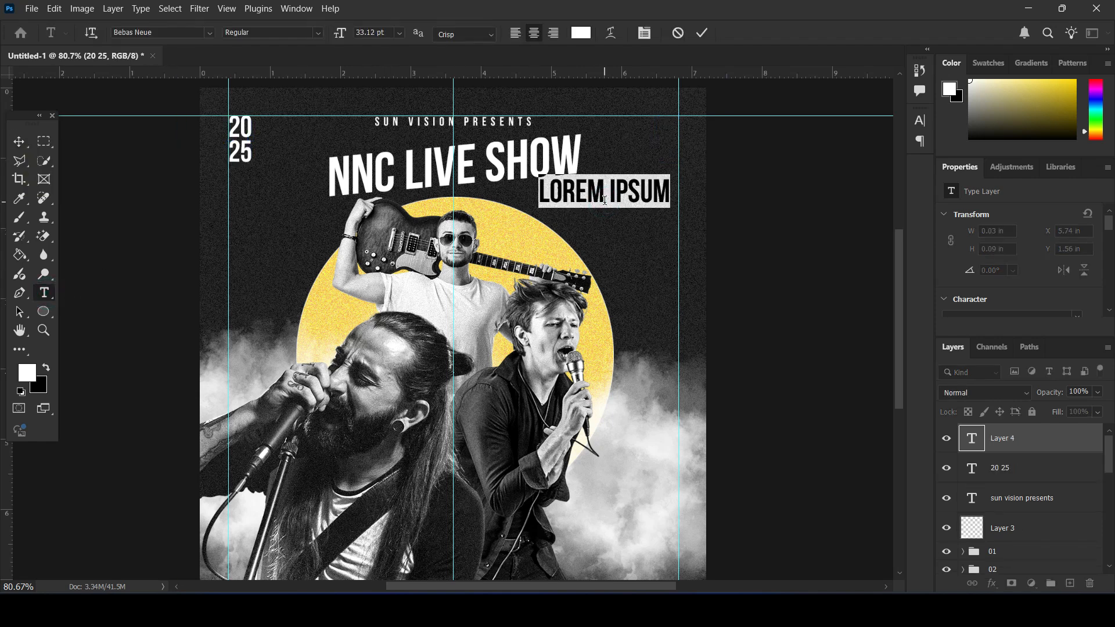
{"action": "type", "text": "sun"}
{"action": "key", "text": "Return"}
{"action": "type", "text": "vio"}
{"action": "key", "text": "BackSpace"}
{"action": "type", "text": "sion"}
{"action": "key", "text": "ctrl+a"}
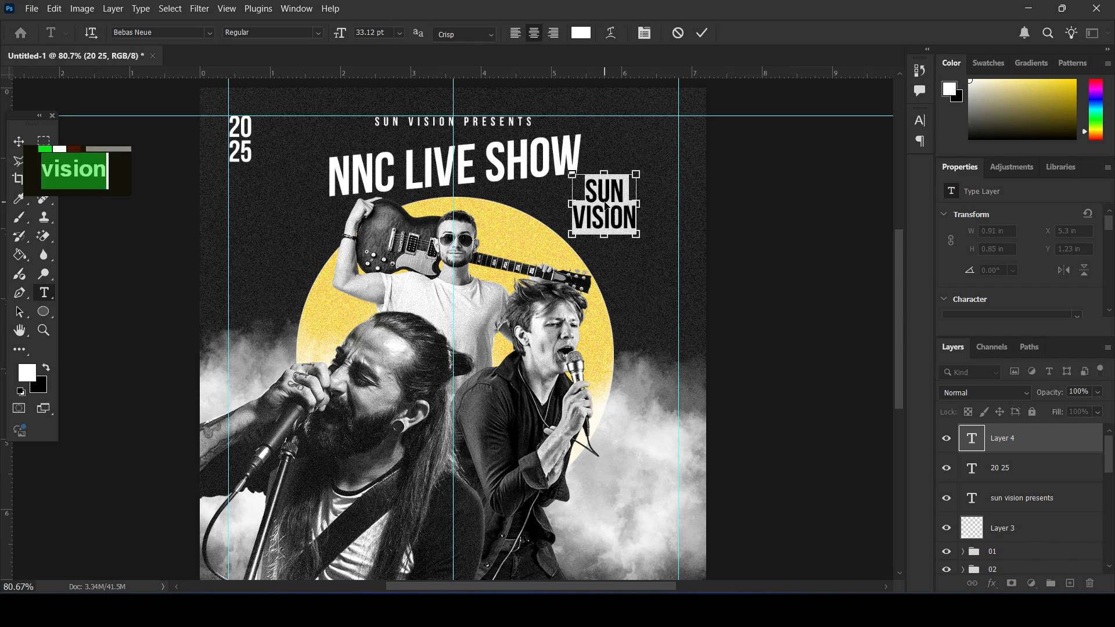
{"action": "left_click", "coordinate": [552, 33]}
Move the two-line sun vision text to the top-right guide corner, scale it to about 0.47 in wide and deselect it
{"action": "left_click", "coordinate": [17, 141]}
{"action": "left_click_drag", "start_coordinate": [588, 215], "coordinate": [646, 144]}
{"action": "key", "text": "ctrl+t"}
{"action": "key", "text": "Return"}
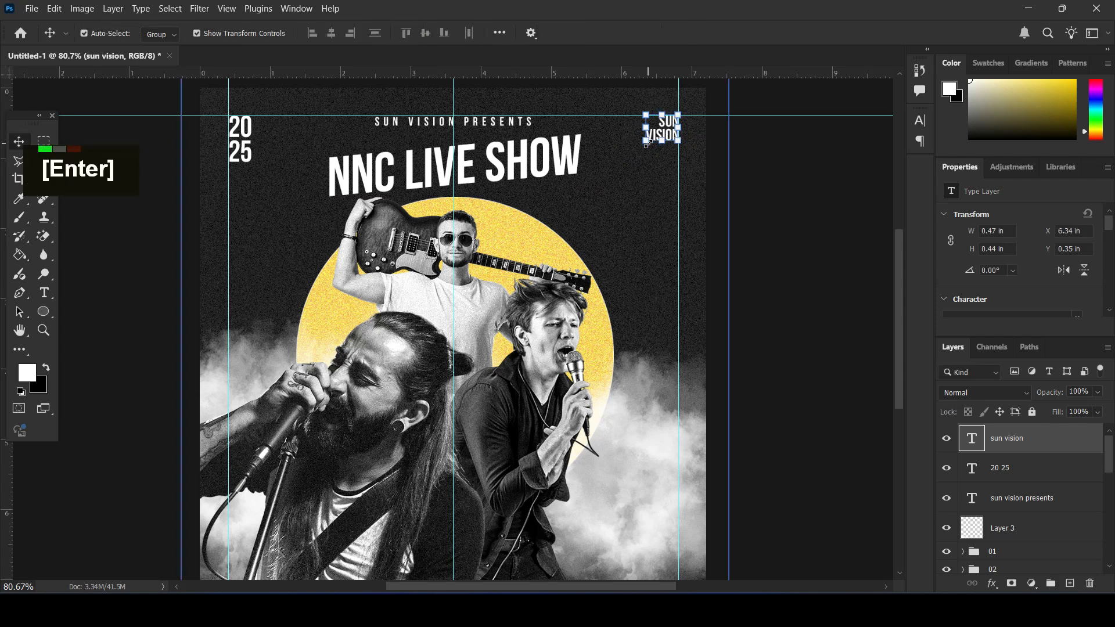
{"action": "left_click", "coordinate": [801, 238]}
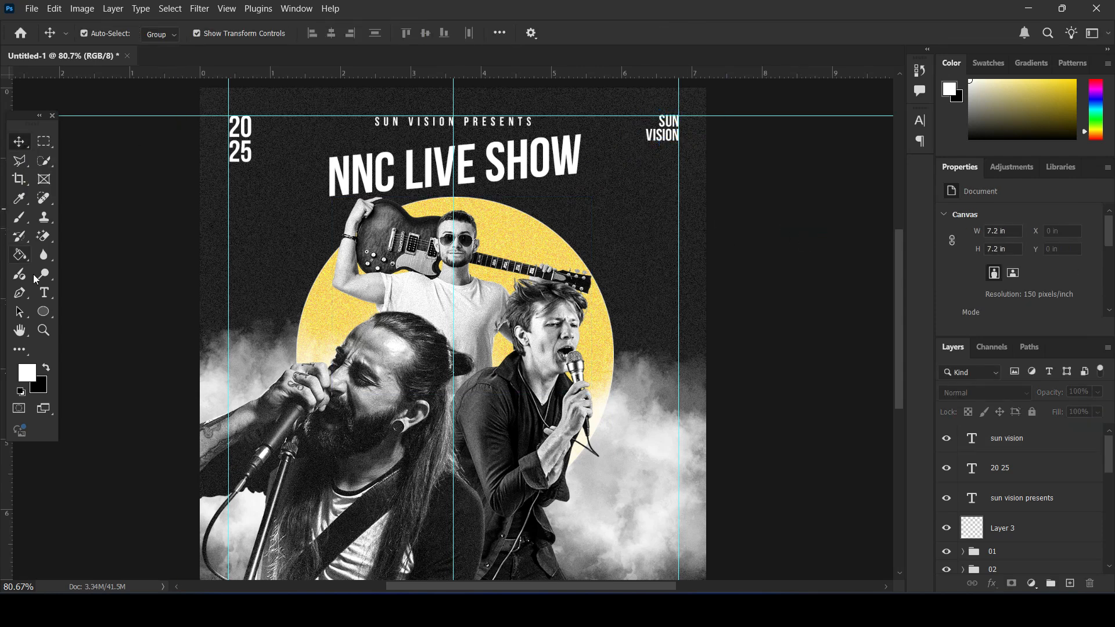
Add a text of four plus signs stacked on separate lines to the right of the title
{"action": "left_click", "coordinate": [44, 292]}
{"action": "left_click", "coordinate": [643, 205]}
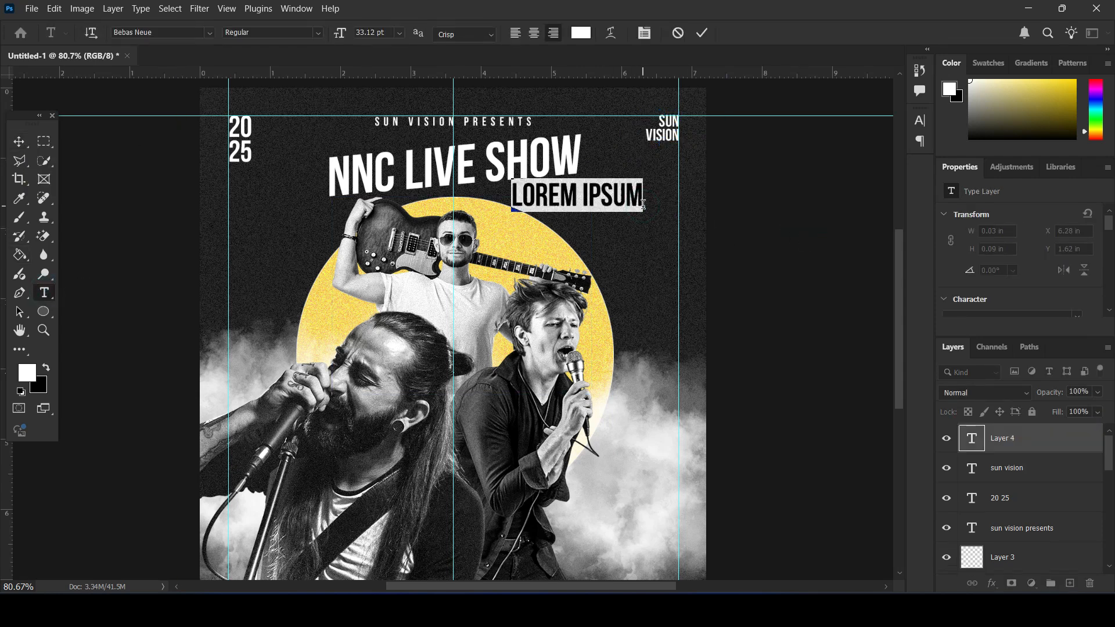
{"action": "type", "text": "+"}
{"action": "key", "text": "Return"}
{"action": "key", "text": "Return"}
{"action": "type", "text": "+"}
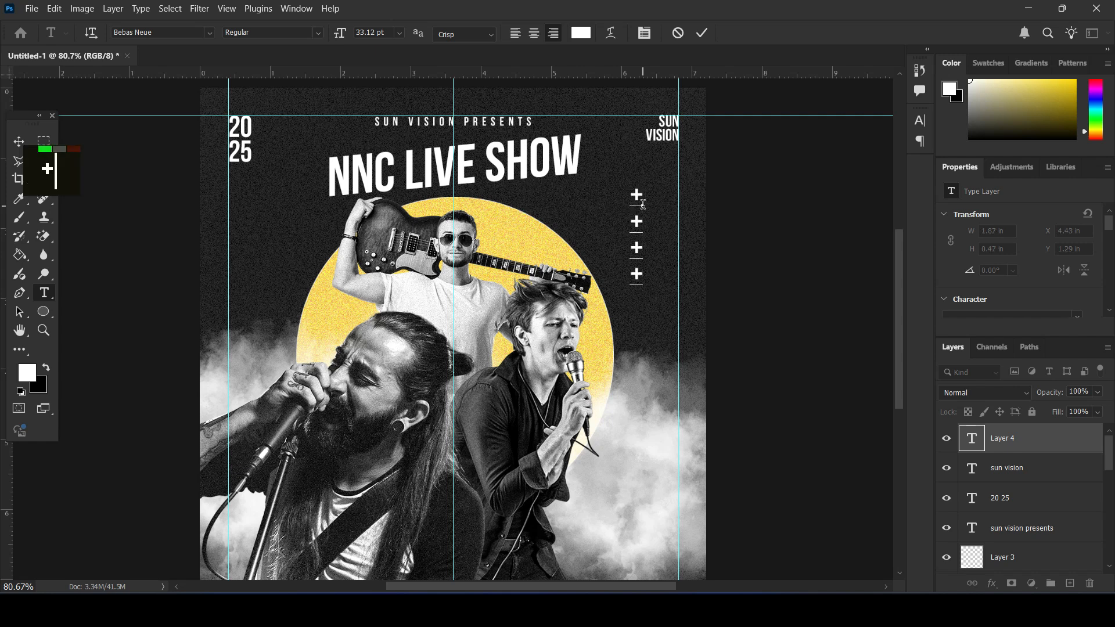
Move the stacked plus signs under the sun vision text at the right margin guide and scale them to about 0.07 in wide
{"action": "left_click", "coordinate": [19, 142]}
{"action": "left_click_drag", "start_coordinate": [642, 283], "coordinate": [676, 176]}
{"action": "left_click", "coordinate": [631, 254], "text": "shift"}
{"action": "left_click", "coordinate": [632, 253], "text": "shift"}
{"action": "key", "text": "shift+Down"}
{"action": "key", "text": "Return"}
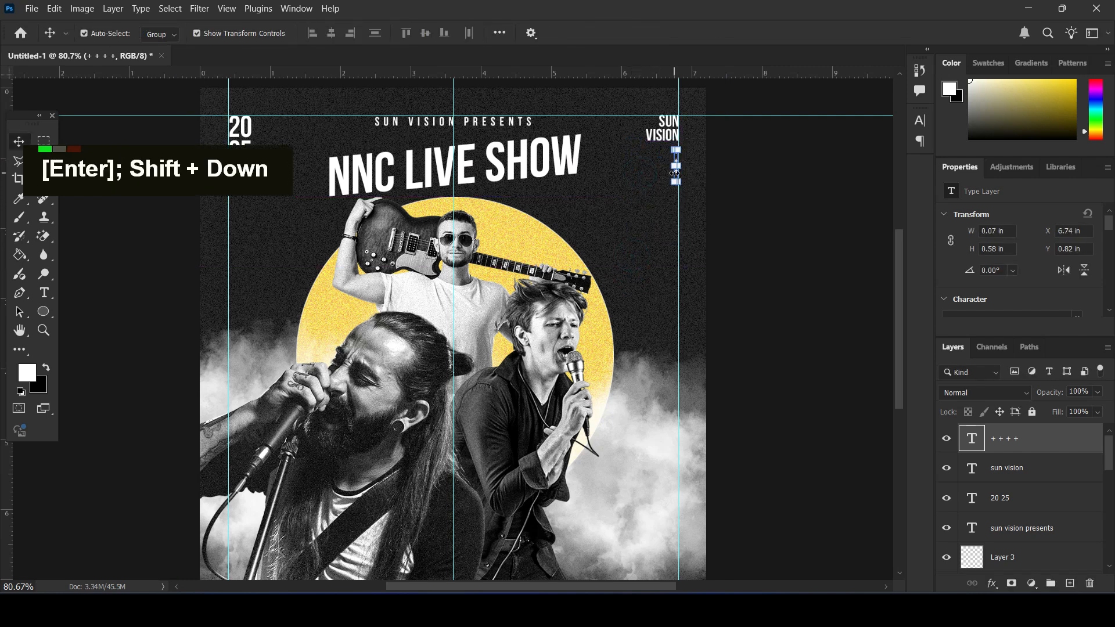
Tighten the leading of the stacked plus signs to 5 pt and deselect them
{"action": "scroll", "coordinate": [1080, 251], "scroll_direction": "down", "scroll_amount": 3}
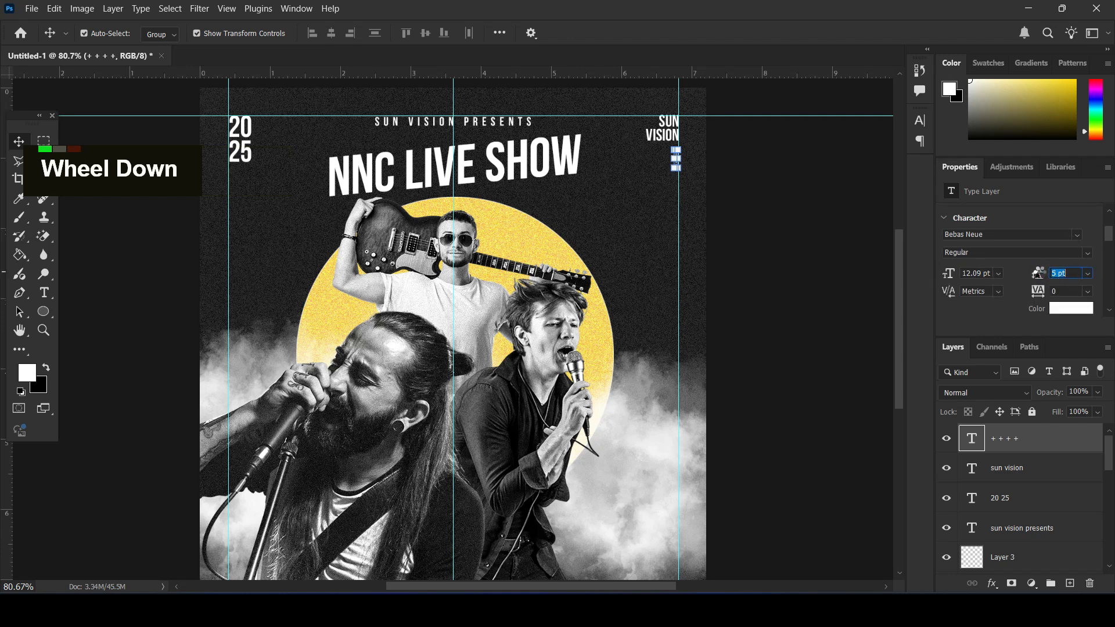
{"action": "left_click", "coordinate": [787, 240]}
{"action": "scroll", "coordinate": [787, 240], "scroll_direction": "up", "scroll_amount": 1}
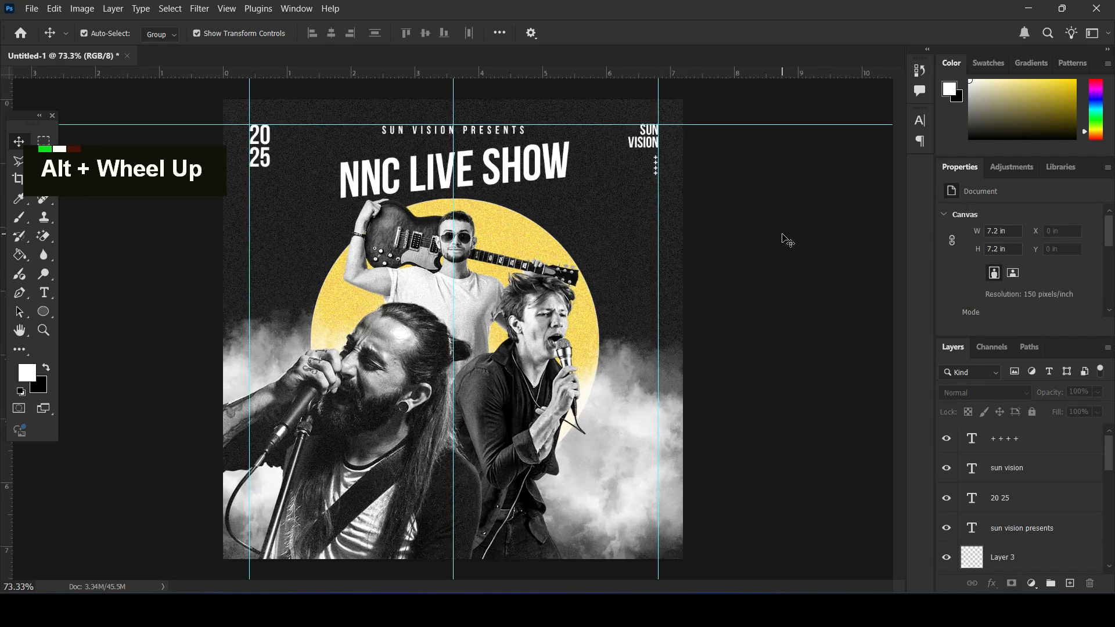
{"action": "scroll", "coordinate": [804, 276], "scroll_direction": "down", "scroll_amount": 1}
Add a two-line text "29 aug" on the dark background to the left of the yellow circle
{"action": "left_click", "coordinate": [45, 293]}
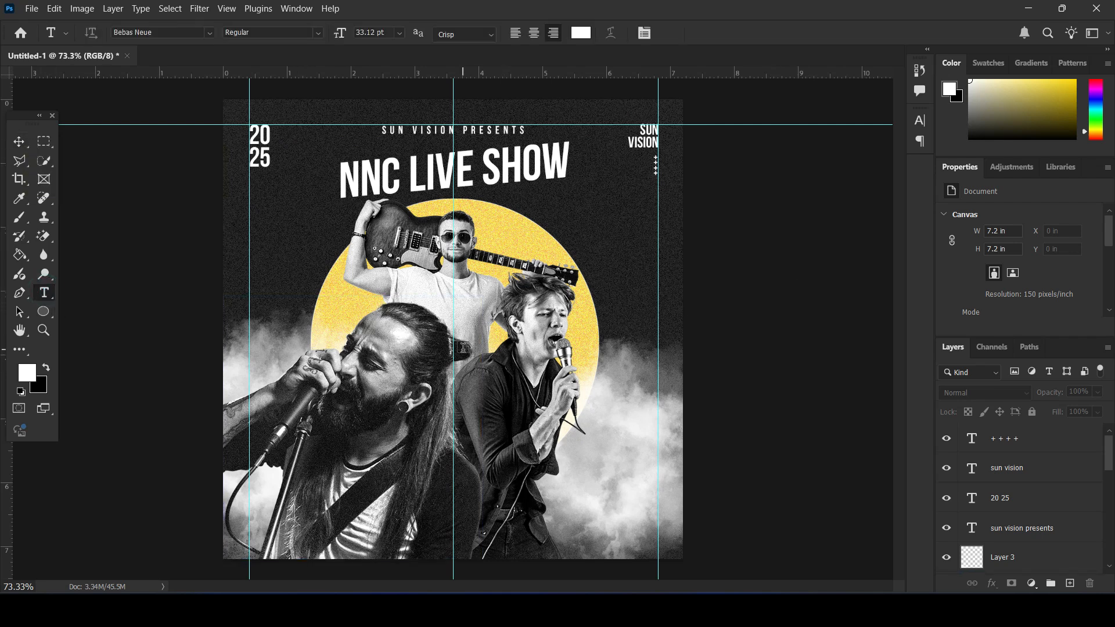
{"action": "left_click", "coordinate": [280, 236]}
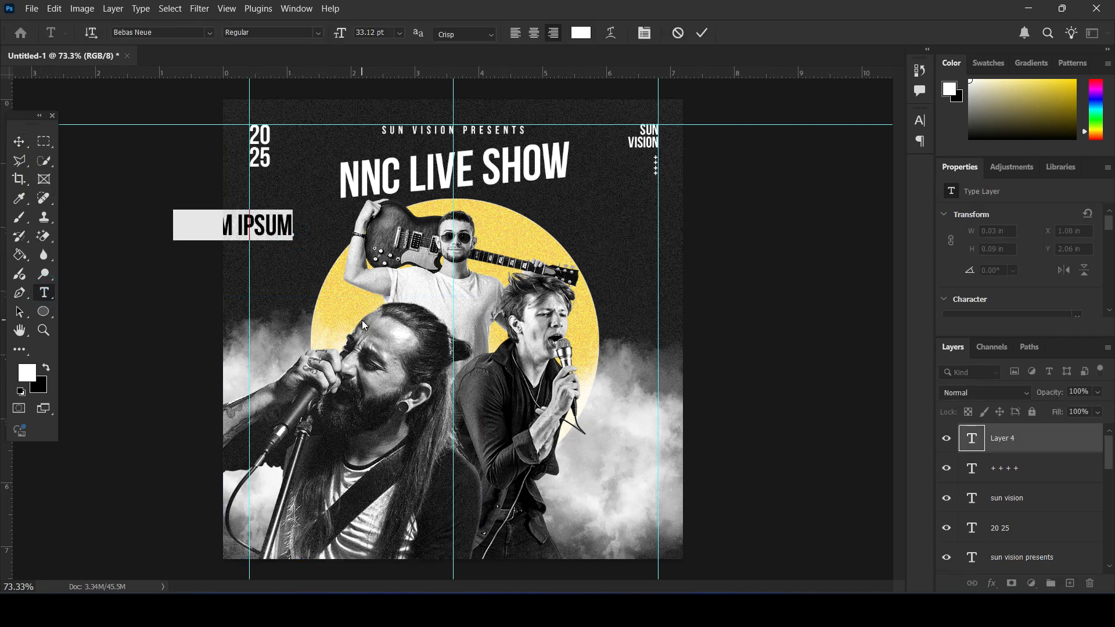
{"action": "type", "text": "29"}
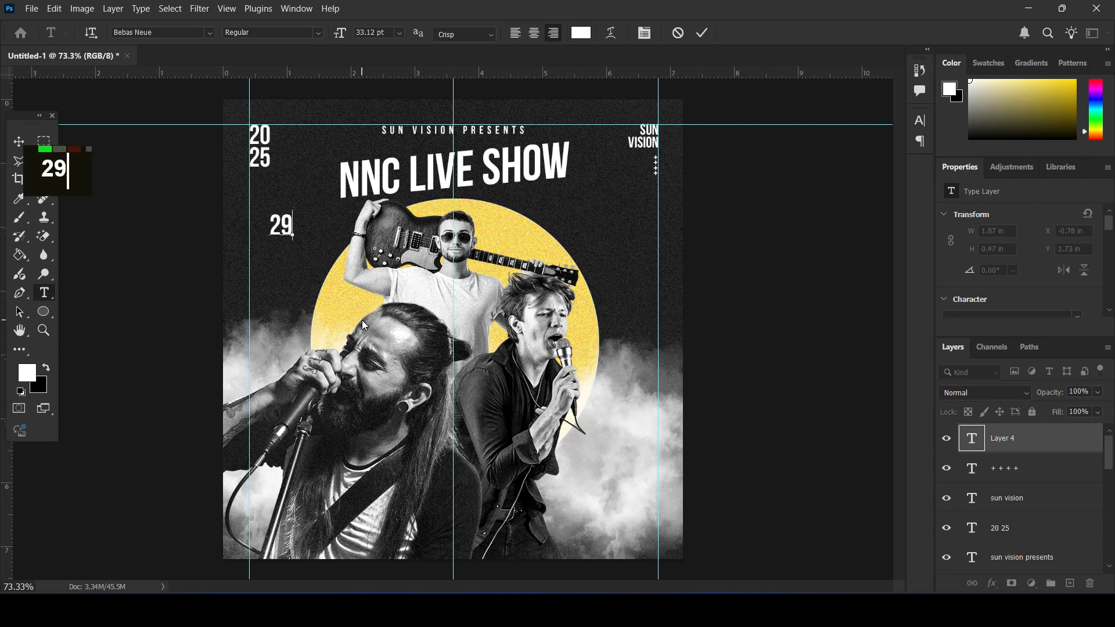
{"action": "key", "text": "Return"}
{"action": "type", "text": "aug"}
{"action": "key", "text": "ctrl+a"}
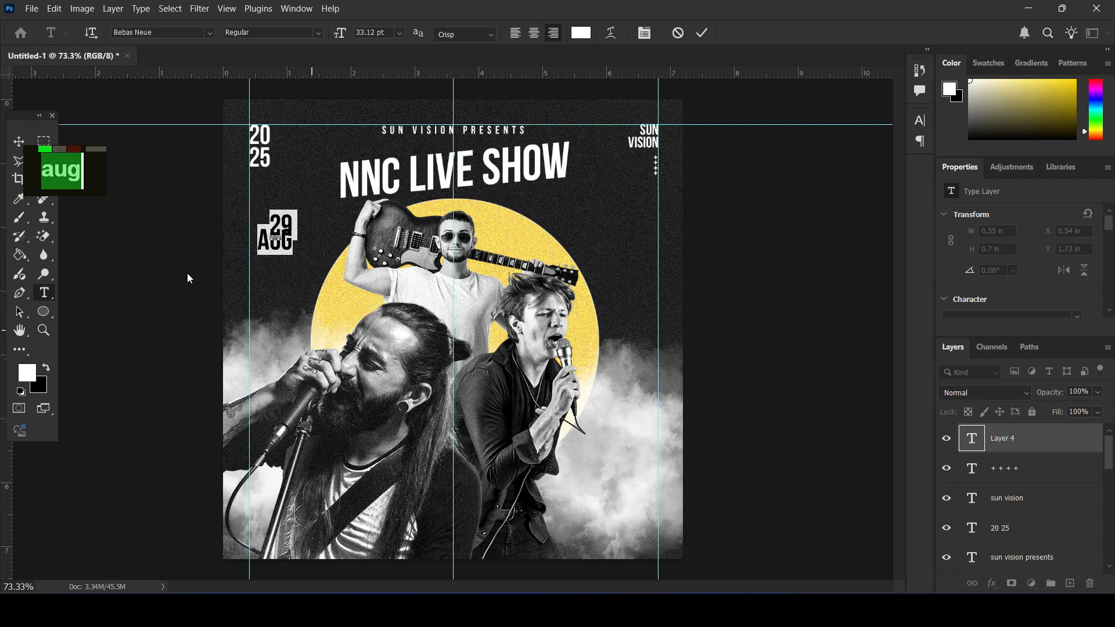
Reduce the font size of the AUG line in the date text to about 22 pt
{"action": "scroll", "coordinate": [1064, 256], "scroll_direction": "down", "scroll_amount": 2}
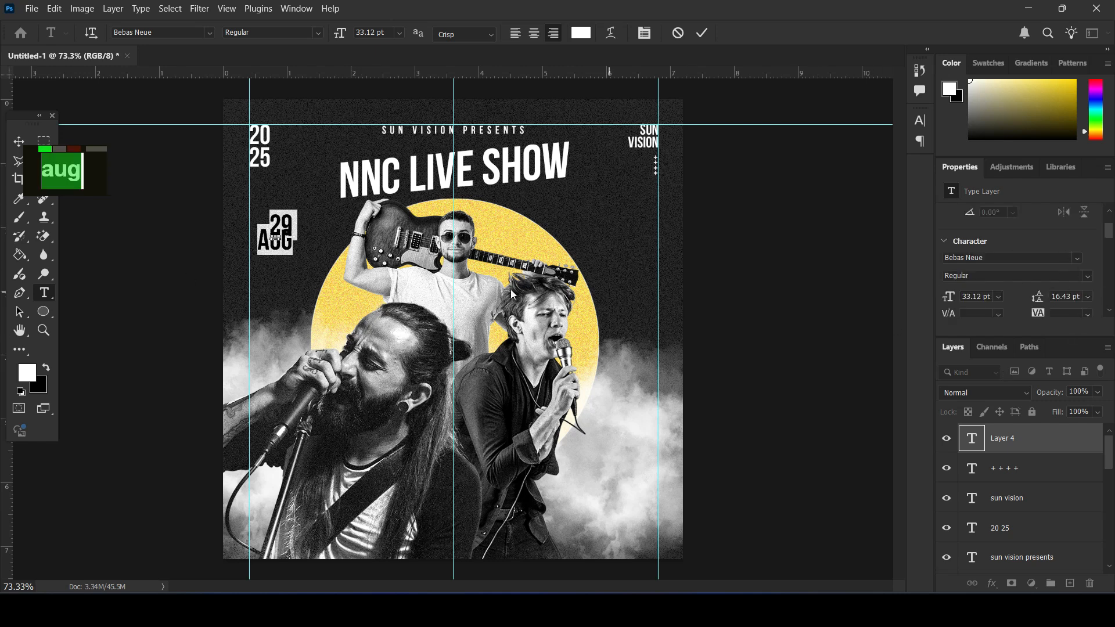
{"action": "left_click", "coordinate": [259, 249]}
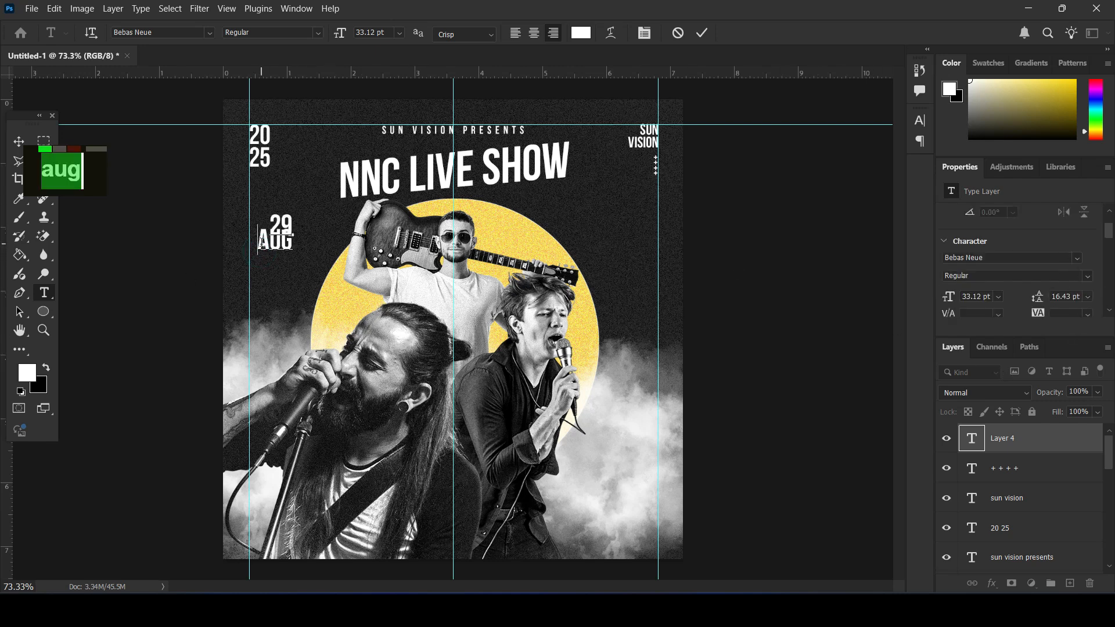
{"action": "left_click_drag", "start_coordinate": [260, 244], "coordinate": [319, 267]}
{"action": "left_click_drag", "start_coordinate": [947, 298], "coordinate": [945, 297]}
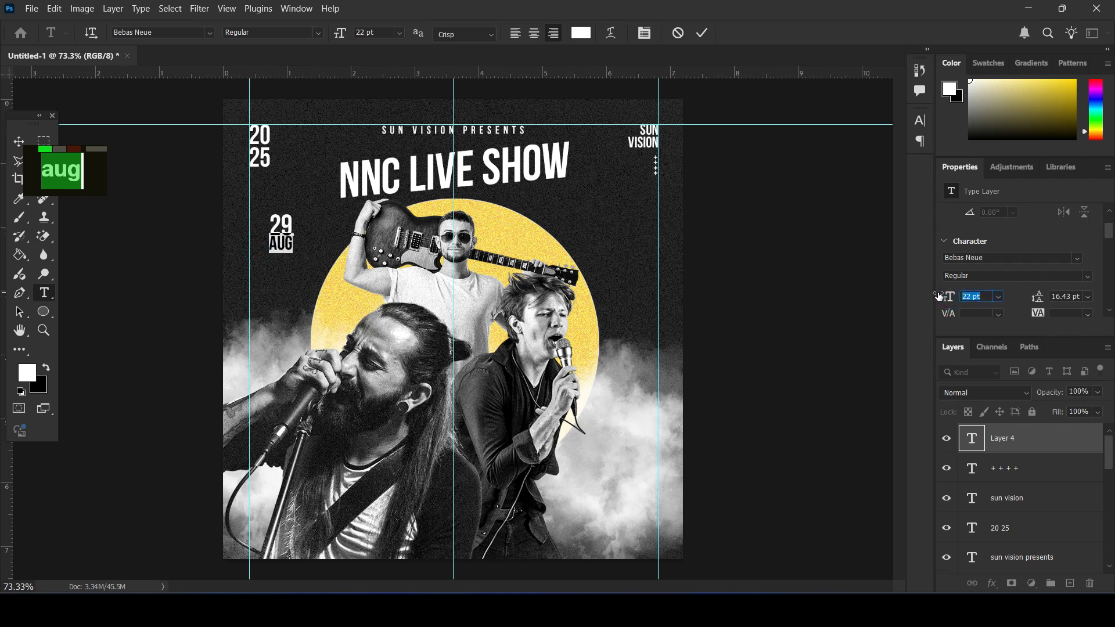
Move the 29 AUG text to the right of the yellow circle and recolor it dark gray 242424
{"action": "left_click", "coordinate": [19, 142]}
{"action": "left_click_drag", "start_coordinate": [287, 235], "coordinate": [638, 286]}
{"action": "double_click", "coordinate": [619, 282]}
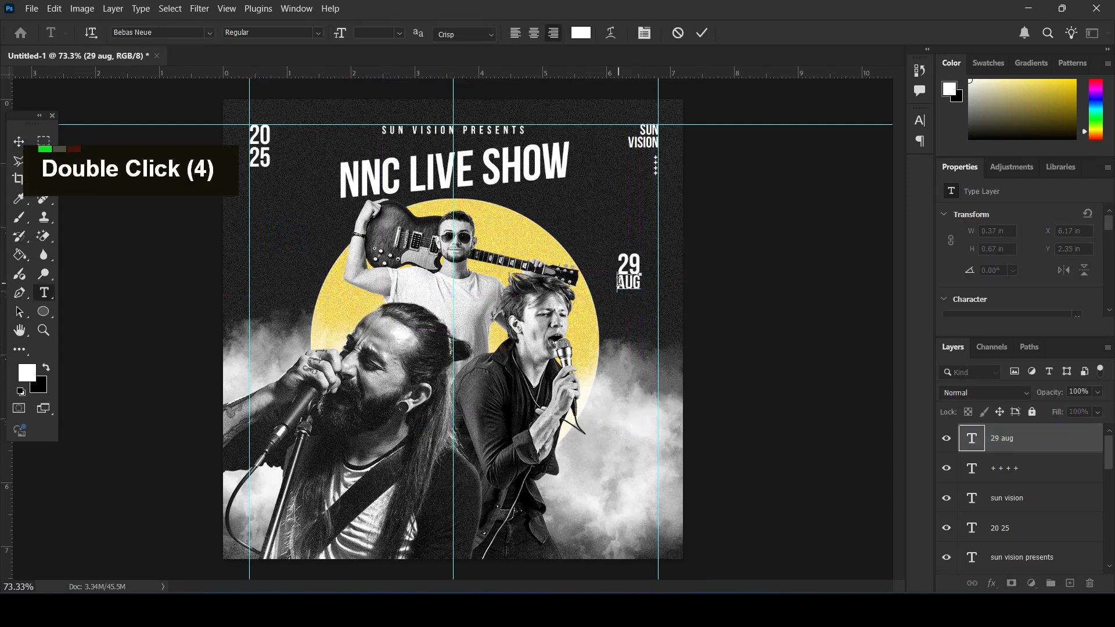
{"action": "scroll", "coordinate": [1029, 287], "scroll_direction": "down", "scroll_amount": 3}
{"action": "scroll", "coordinate": [951, 265], "scroll_direction": "down", "scroll_amount": 1}
{"action": "left_click", "coordinate": [19, 198]}
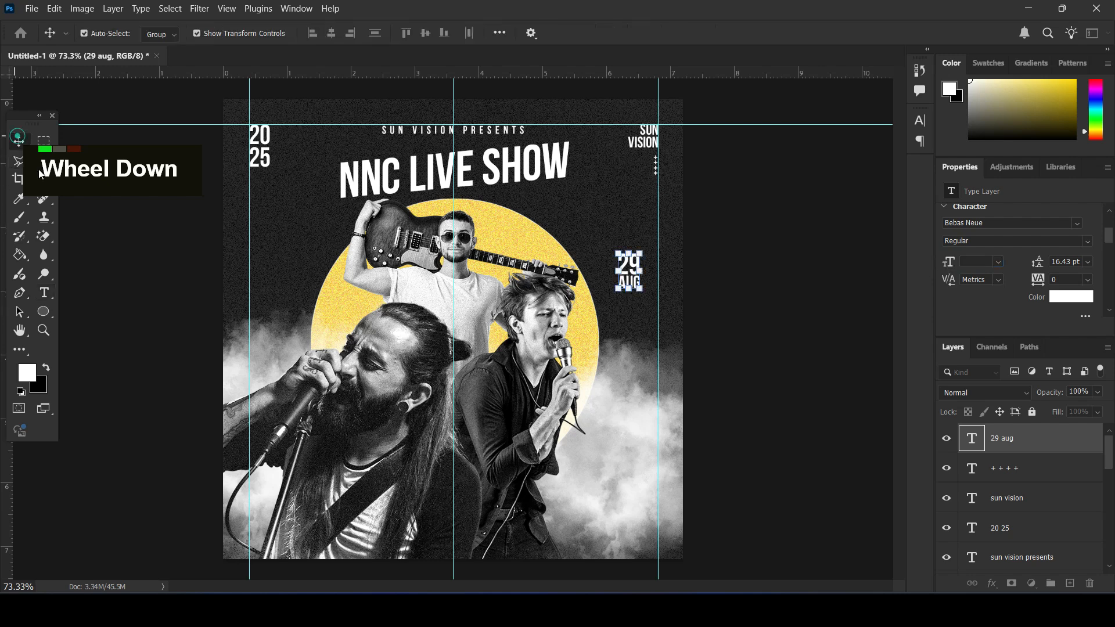
{"action": "left_click", "coordinate": [1071, 297]}
{"action": "left_click", "coordinate": [649, 185]}
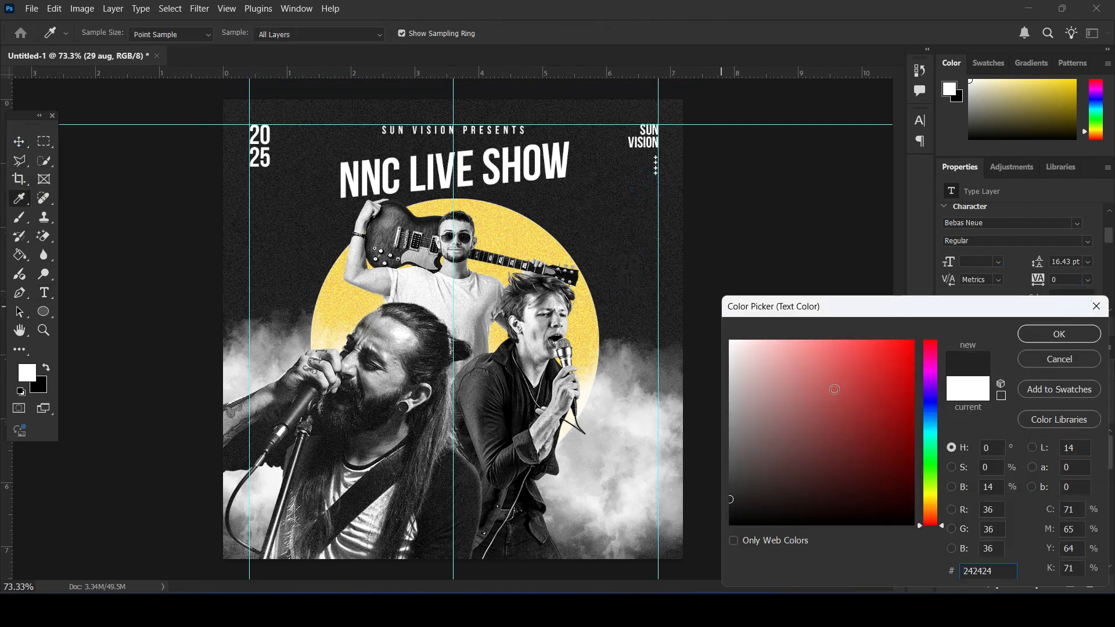
{"action": "left_click", "coordinate": [1033, 338]}
Place the 29 AUG text over the lower-right smoke against the right margin guide and scale it to 129.64%
{"action": "key", "text": "v"}
{"action": "left_click_drag", "start_coordinate": [630, 287], "coordinate": [648, 484]}
{"action": "left_click", "coordinate": [720, 419]}
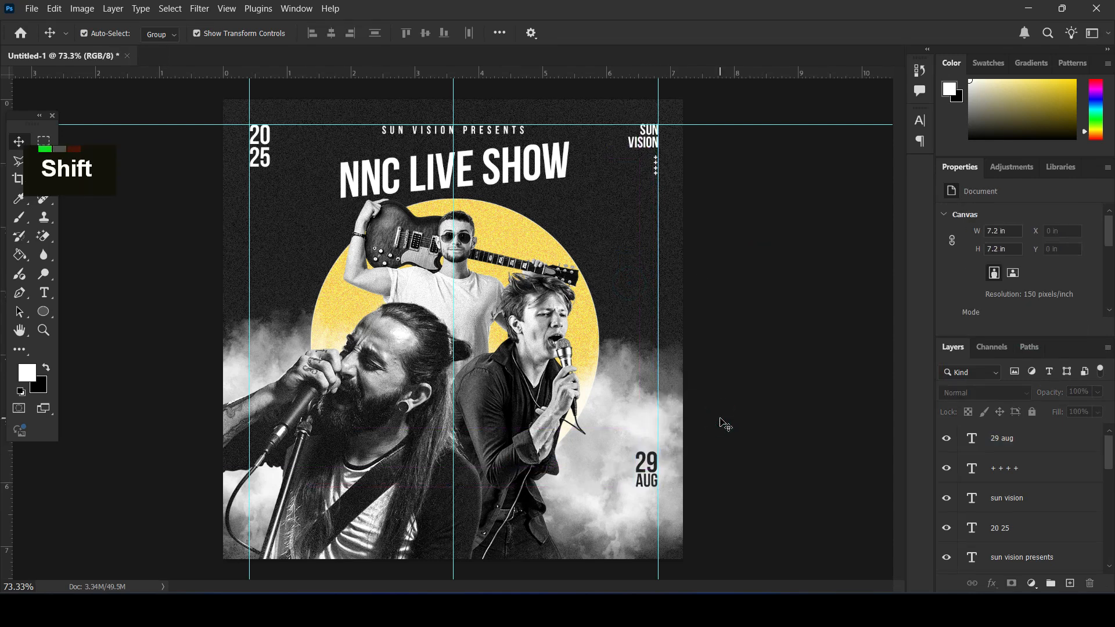
{"action": "left_click", "coordinate": [639, 459]}
{"action": "left_click_drag", "start_coordinate": [634, 447], "coordinate": [628, 434]}
{"action": "left_click", "coordinate": [630, 458], "text": "alt"}
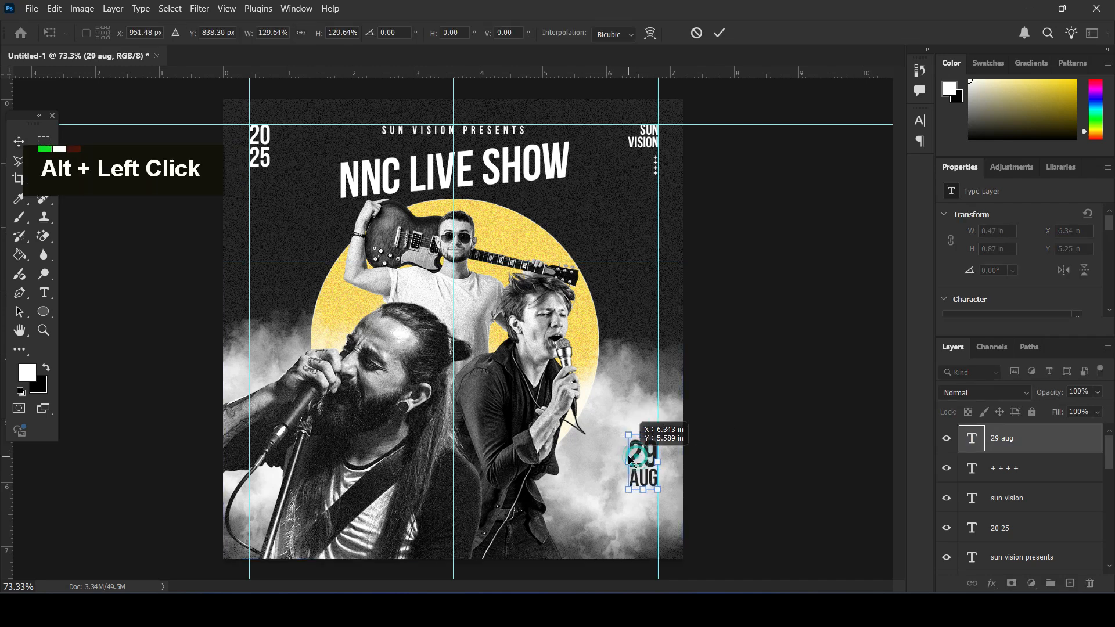
{"action": "key", "text": "Return"}
Duplicate the 29 AUG text directly below itself and change the copy's lines to "10pm" and "onwards"
{"action": "left_click_drag", "start_coordinate": [644, 465], "coordinate": [639, 516]}
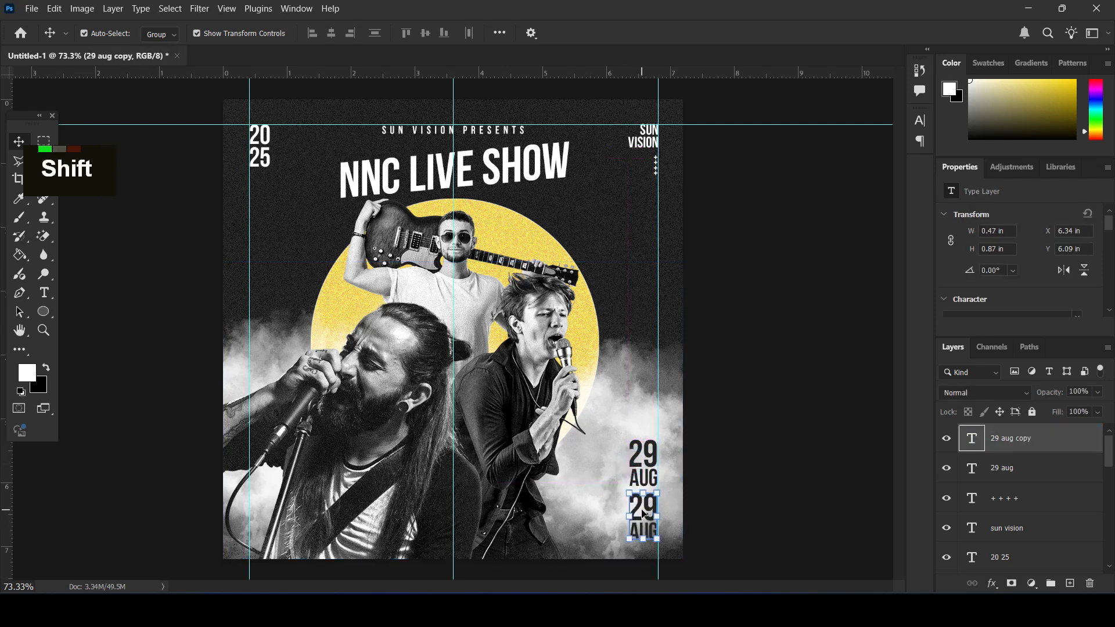
{"action": "double_click", "coordinate": [638, 515]}
{"action": "double_click", "coordinate": [633, 509]}
{"action": "double_click", "coordinate": [633, 509]}
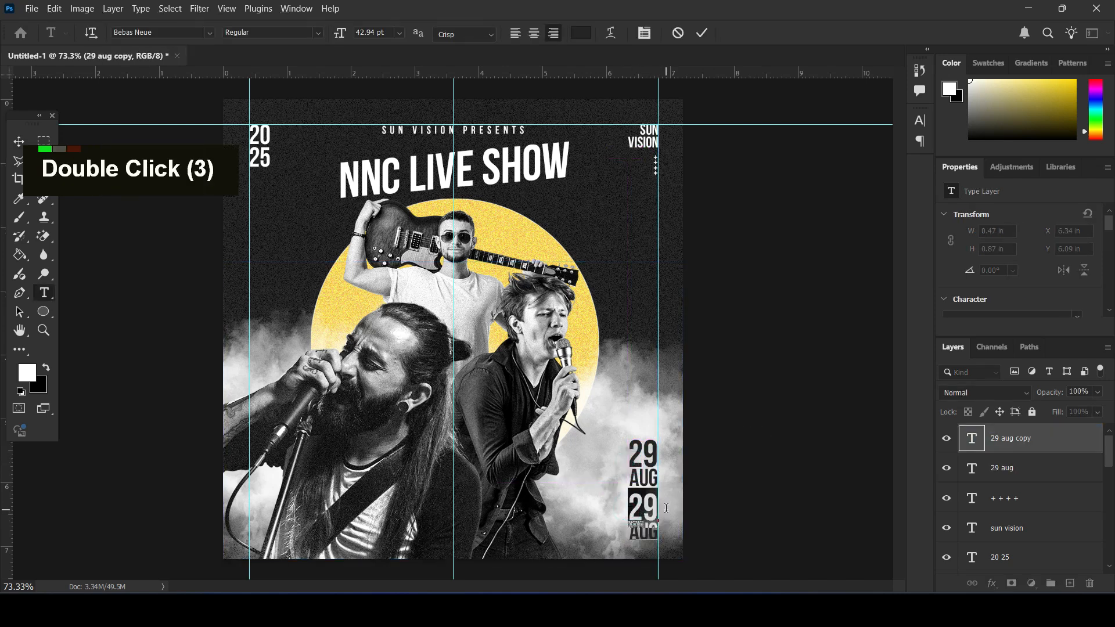
{"action": "type", "text": "10pm"}
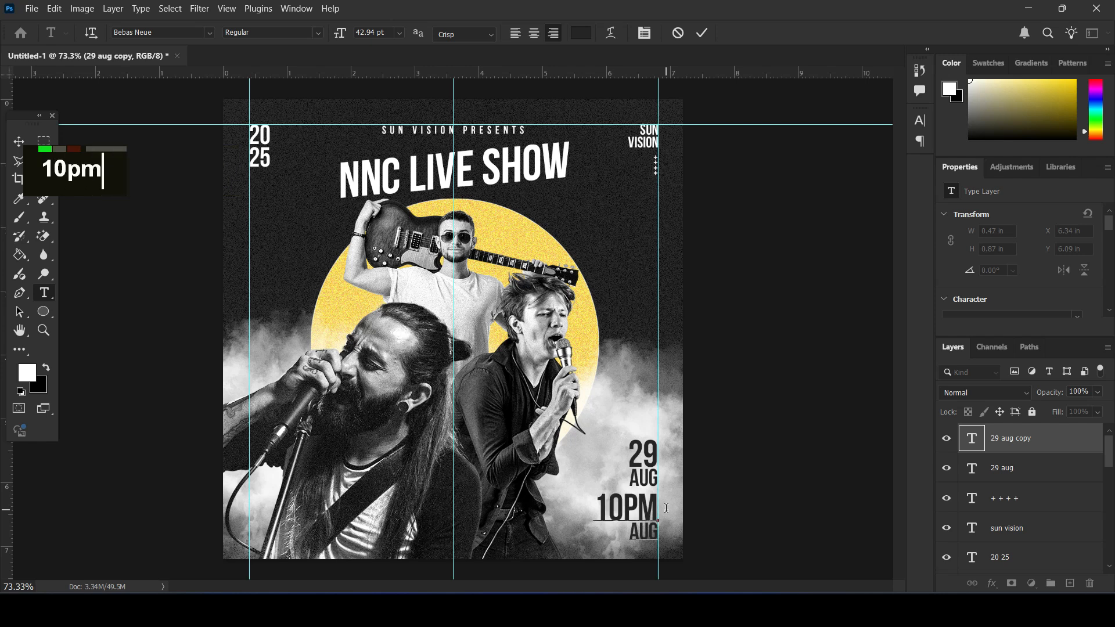
{"action": "double_click", "coordinate": [633, 531]}
{"action": "type", "text": "onwards"}
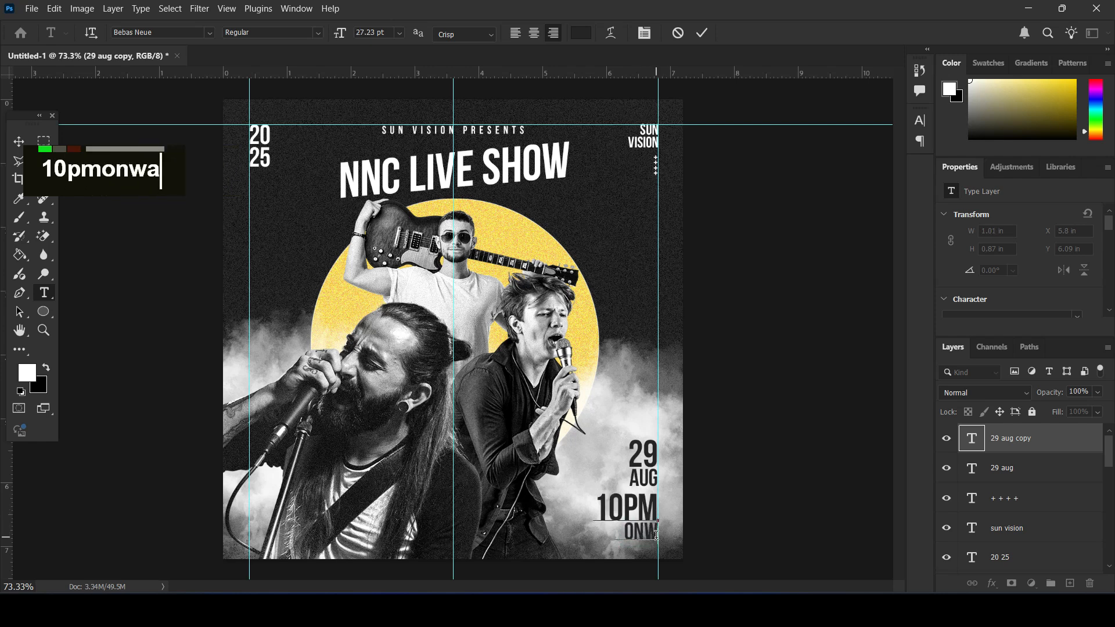
Reduce the font size of the ONWARDS line so it fits within the width of 10PM
{"action": "scroll", "coordinate": [981, 288], "scroll_direction": "down", "scroll_amount": 2}
{"action": "left_click_drag", "start_coordinate": [955, 298], "coordinate": [948, 298]}
{"action": "key", "text": "ctrl+Return"}
{"action": "key", "text": "v"}
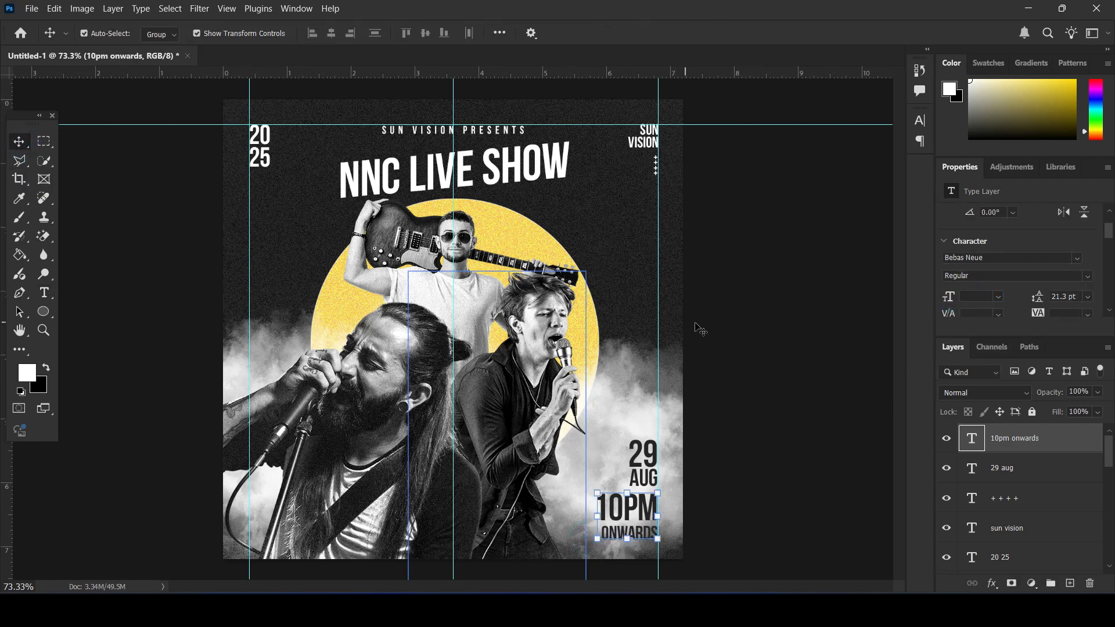
Shift the 29 AUG text and the 10PM ONWARDS text slightly upward, widening the gap between them
{"action": "left_click", "coordinate": [779, 326]}
{"action": "left_click", "coordinate": [645, 459]}
{"action": "left_click_drag", "start_coordinate": [639, 450], "coordinate": [637, 432]}
{"action": "left_click", "coordinate": [838, 348]}
{"action": "left_click", "coordinate": [634, 506]}
{"action": "left_click_drag", "start_coordinate": [634, 507], "coordinate": [634, 500]}
{"action": "left_click", "coordinate": [829, 366]}
Scale the 29 AUG and 10PM ONWARDS texts together to 94.10% against the right margin guide and deselect them
{"action": "left_click", "coordinate": [635, 492]}
{"action": "left_click", "coordinate": [641, 441], "text": "shift"}
{"action": "left_click_drag", "start_coordinate": [598, 421], "coordinate": [601, 428]}
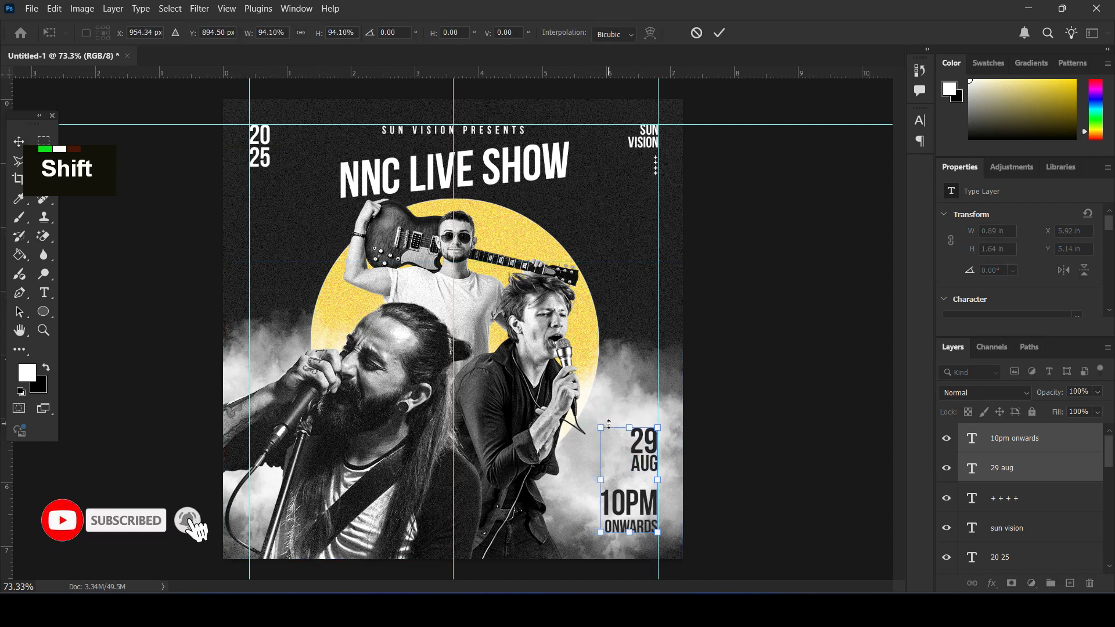
{"action": "key", "text": "Return"}
{"action": "left_click", "coordinate": [796, 453]}
{"action": "scroll", "coordinate": [785, 464], "scroll_direction": "down", "scroll_amount": 1}
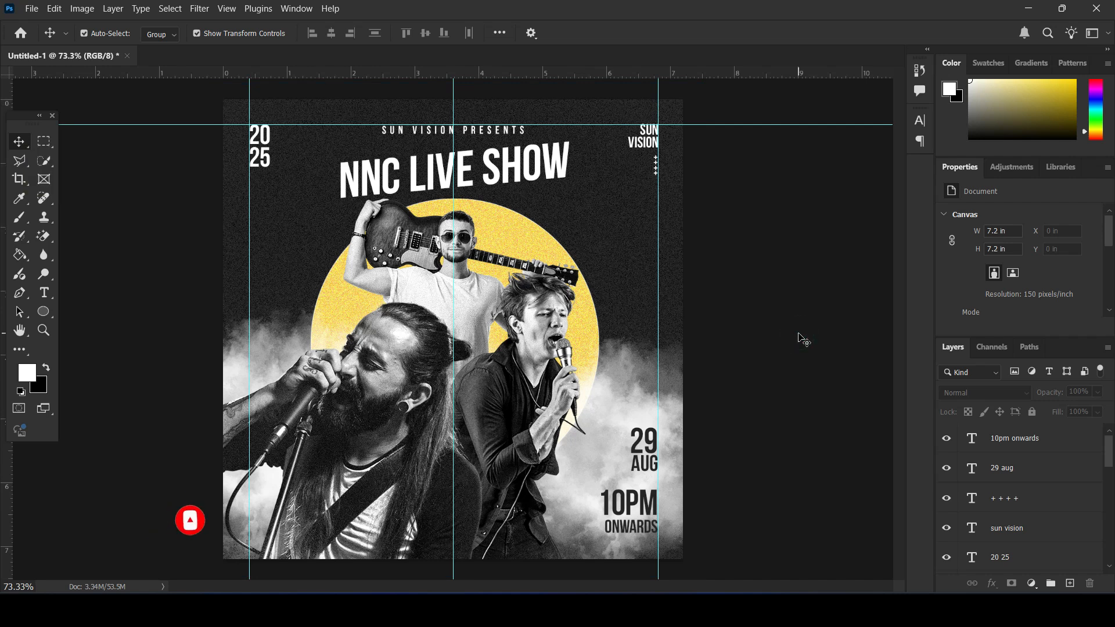
{"action": "left_click", "coordinate": [796, 365]}
Add a placeholder text line, move it to the left of the yellow circle and recolor it white ffffff
{"action": "left_click", "coordinate": [43, 299]}
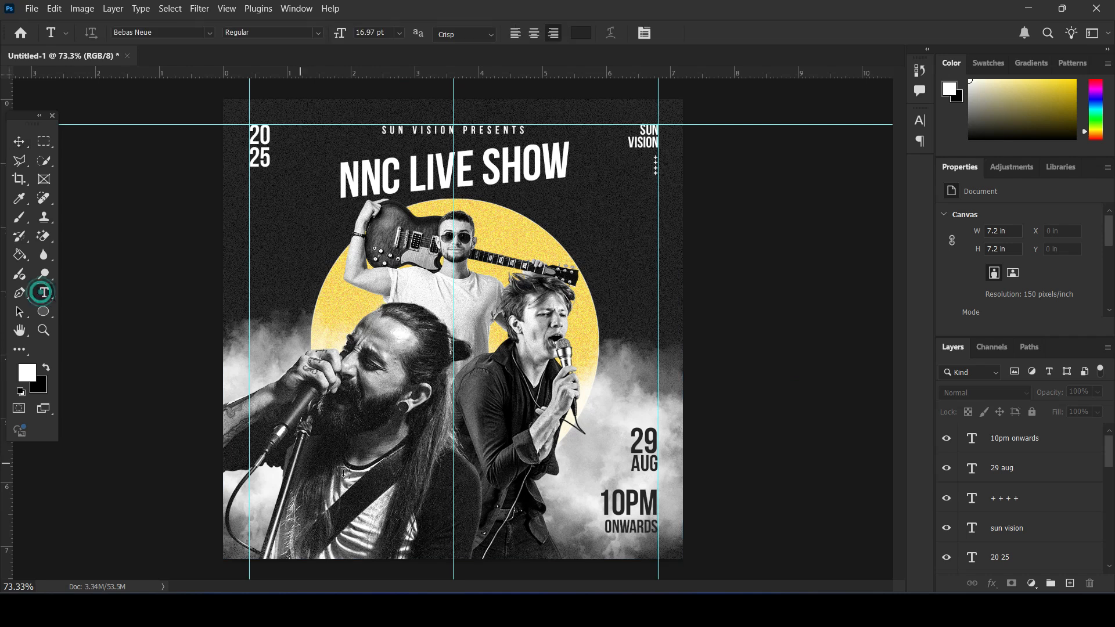
{"action": "left_click", "coordinate": [348, 465]}
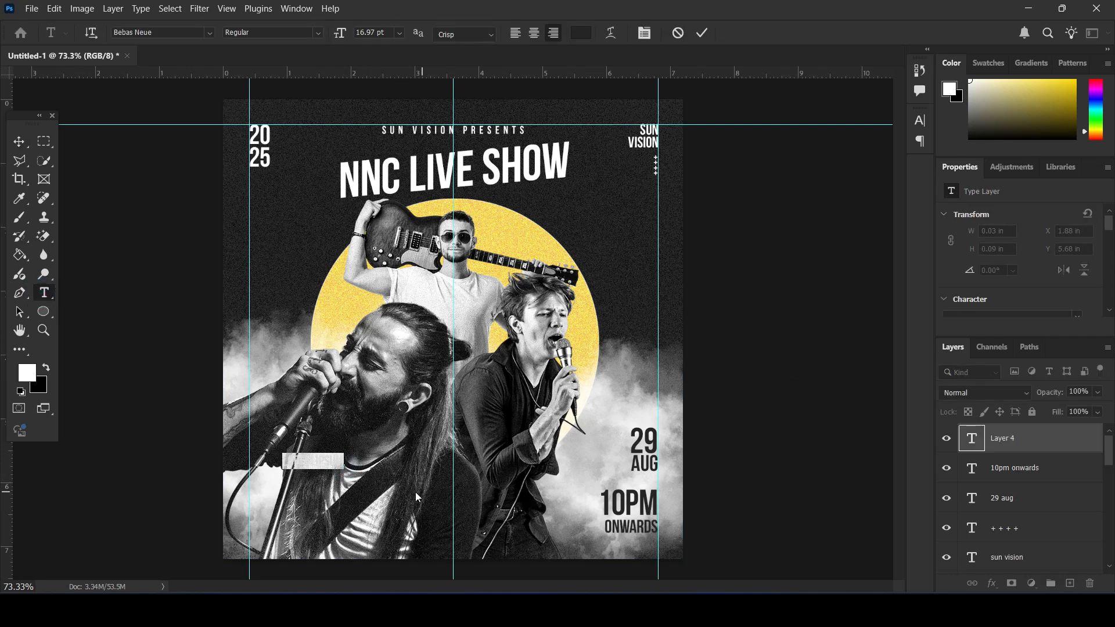
{"action": "left_click", "coordinate": [19, 141]}
{"action": "left_click_drag", "start_coordinate": [324, 465], "coordinate": [303, 257]}
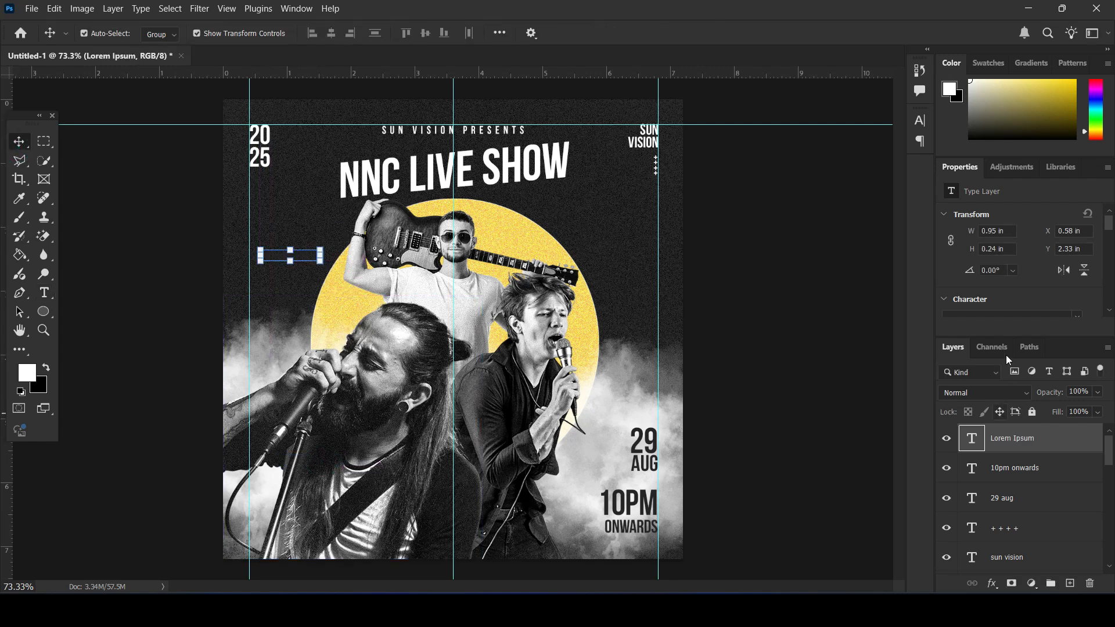
{"action": "scroll", "coordinate": [1022, 261], "scroll_direction": "down", "scroll_amount": 3}
{"action": "left_click", "coordinate": [1072, 294]}
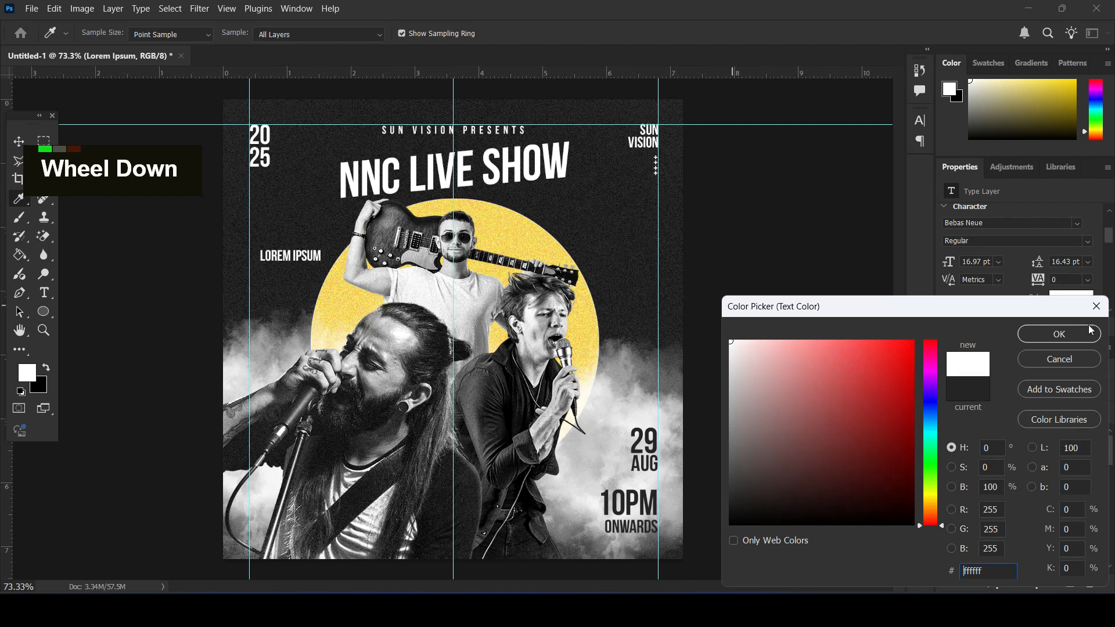
{"action": "left_click", "coordinate": [1059, 334]}
Replace the white placeholder text with the venue name Crescent Hall, its street address, and its city, state and ZIP code on three lines
{"action": "double_click", "coordinate": [291, 258]}
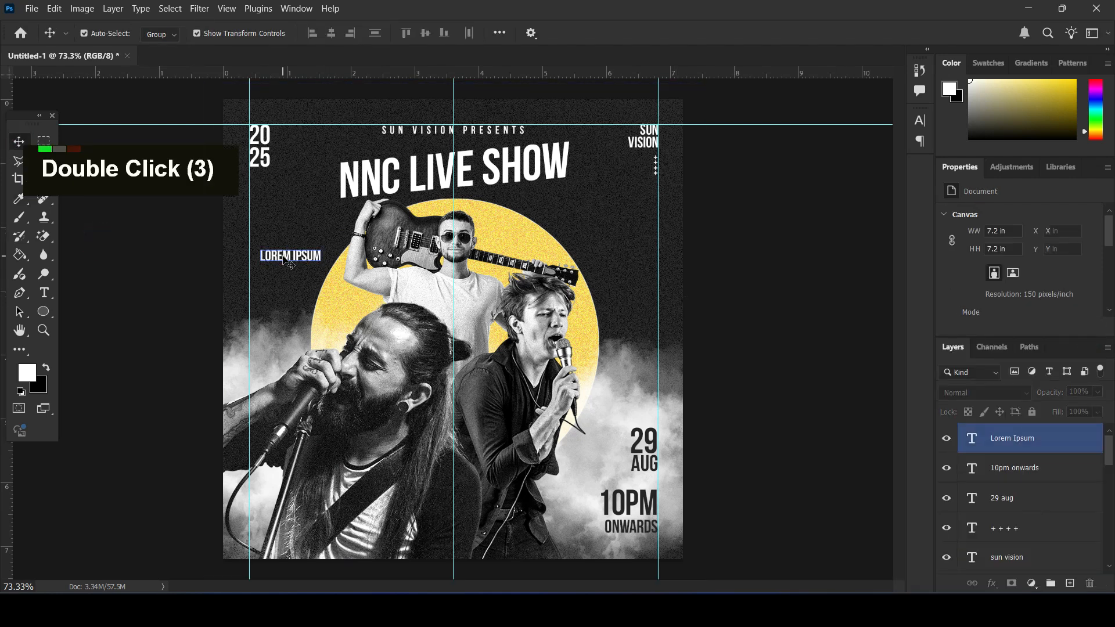
{"action": "left_click", "coordinate": [515, 33]}
{"action": "key", "text": "ctrl+a"}
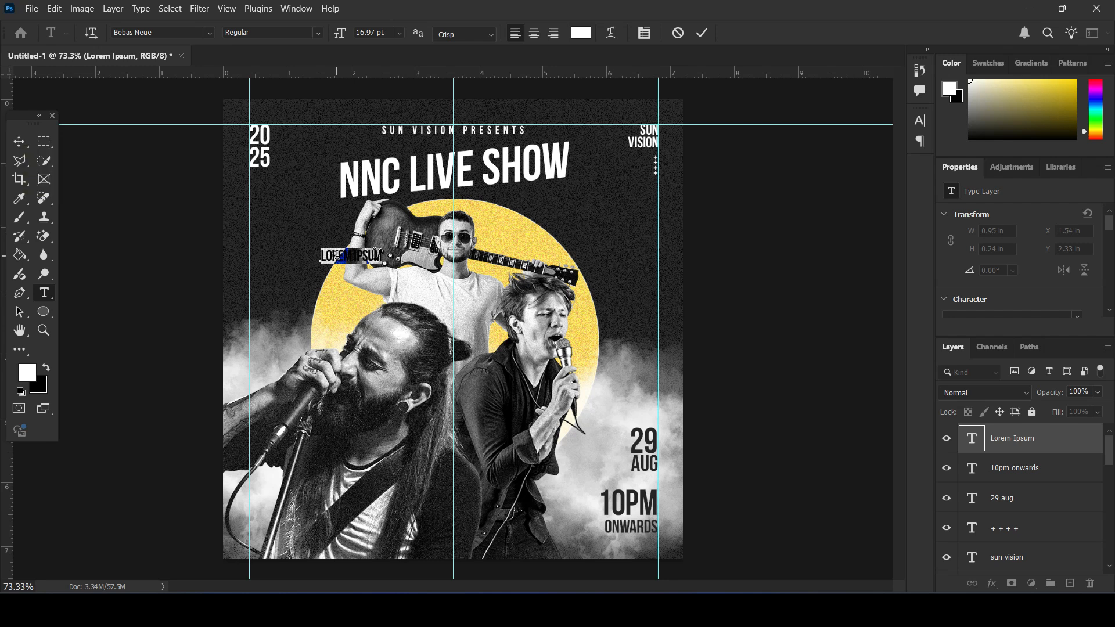
{"action": "type", "text": "crescent"}
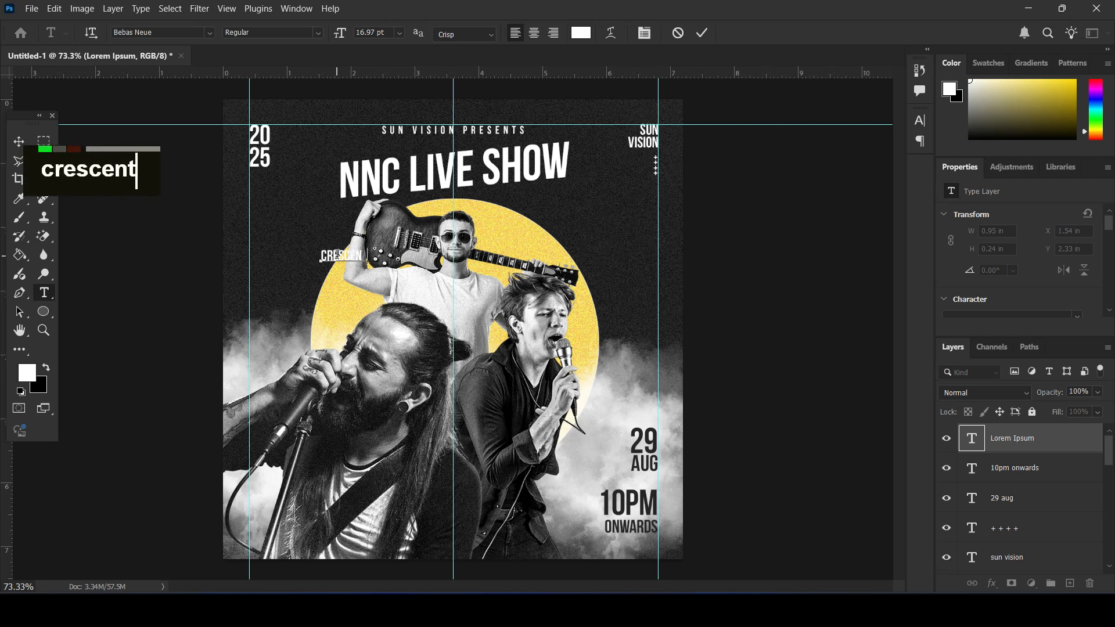
{"action": "type", "text": " hall"}
{"action": "key", "text": "Return"}
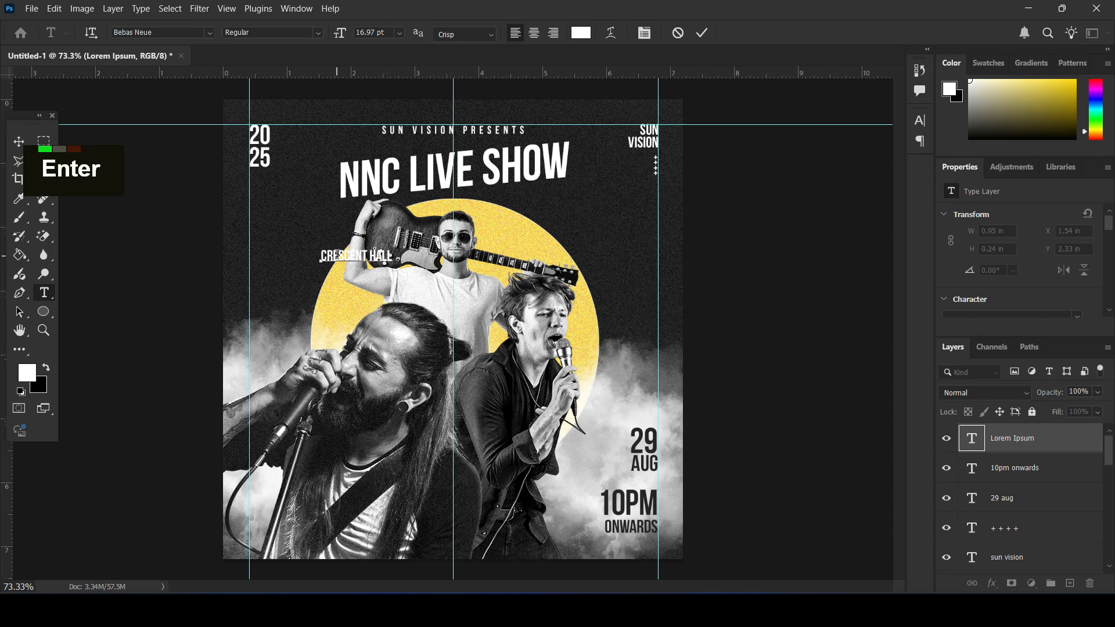
{"action": "type", "text": "1425 map"}
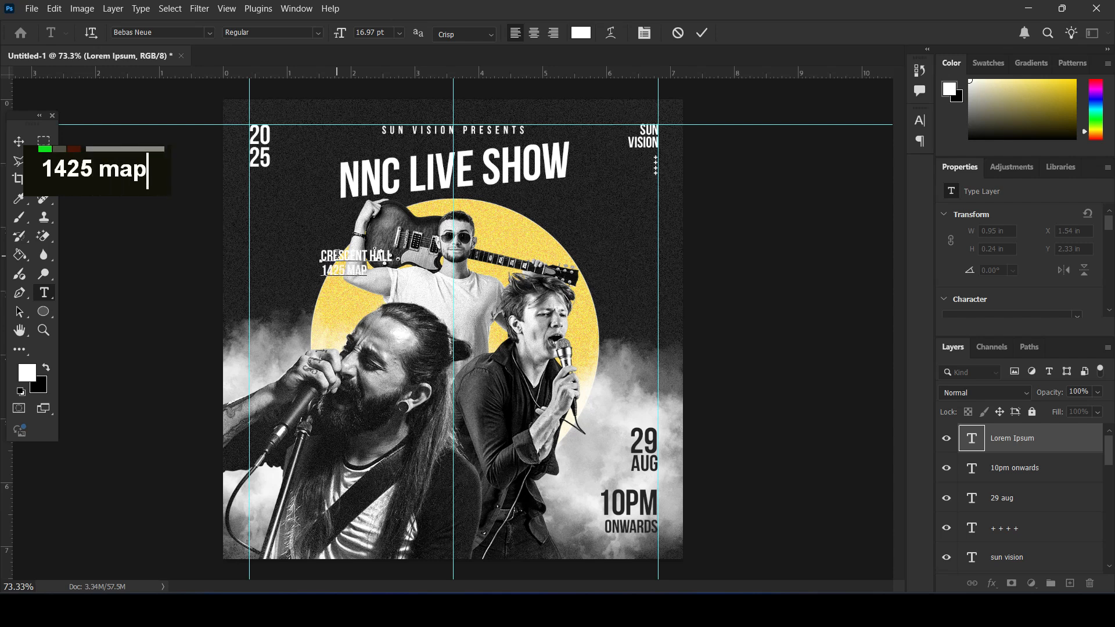
{"action": "type", "text": "lewood ave"}
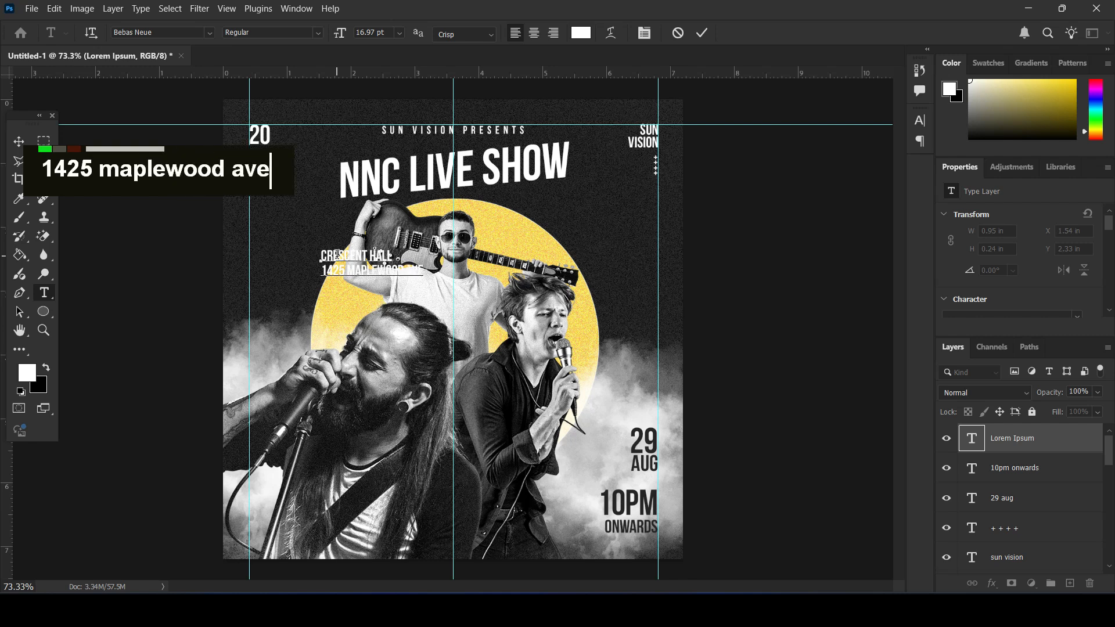
{"action": "key", "text": "Return"}
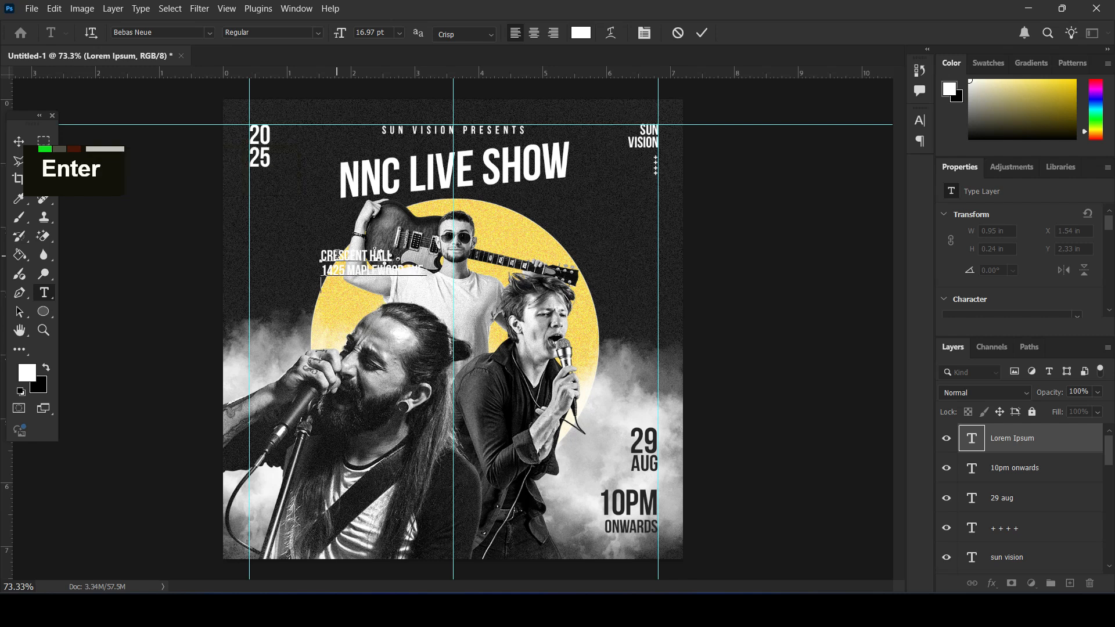
{"action": "type", "text": "spring"}
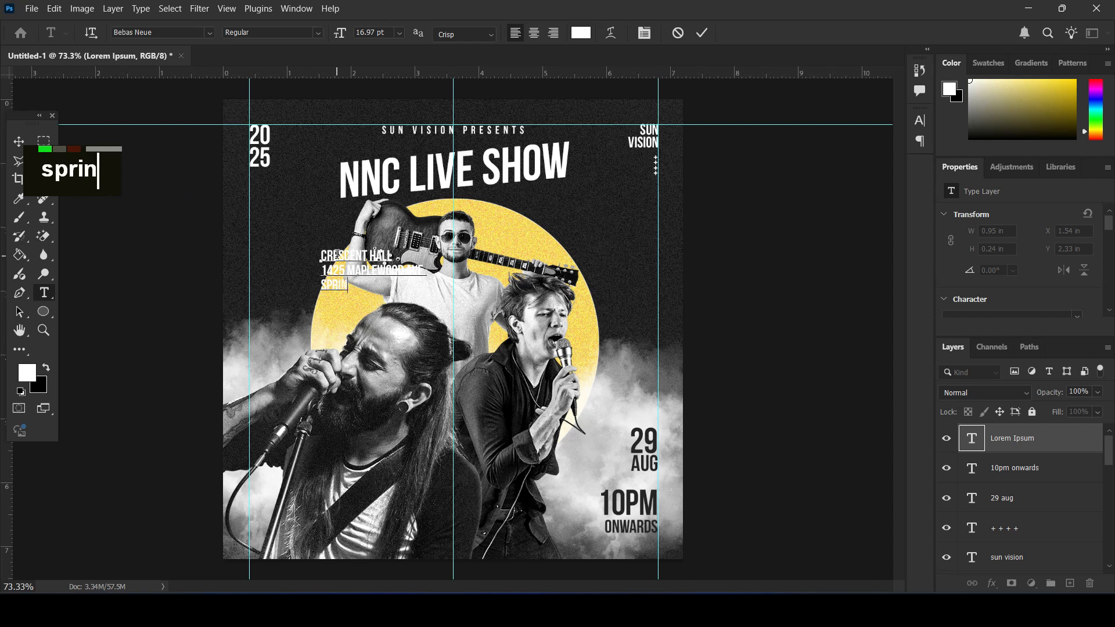
{"action": "type", "text": "field"}
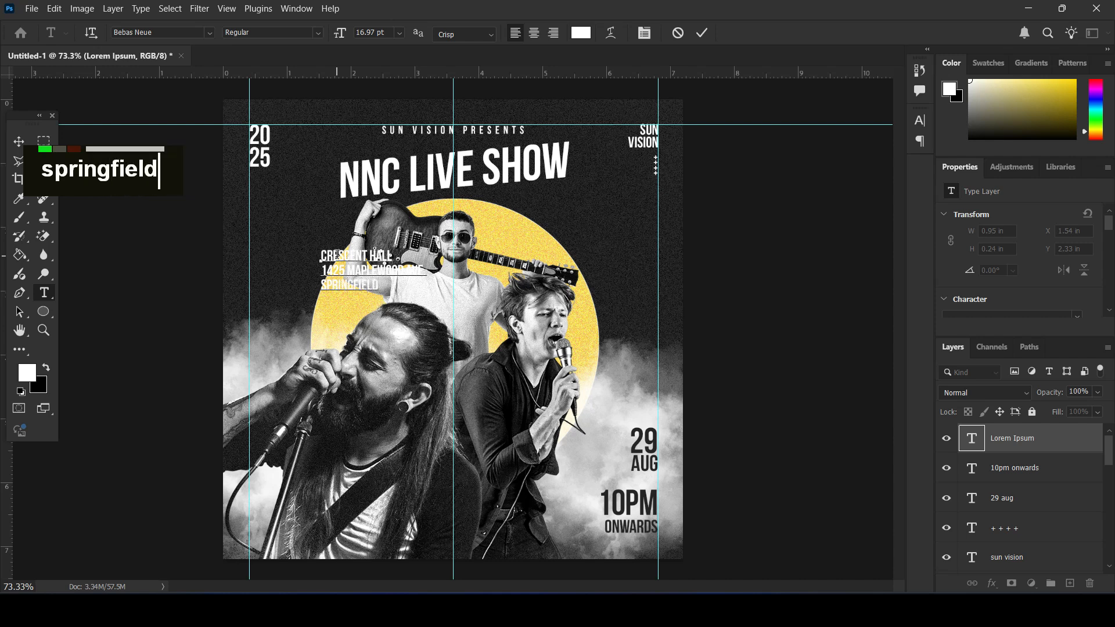
{"action": "type", "text": ", il 62704"}
{"action": "key", "text": "Return"}
{"action": "key", "text": "v"}
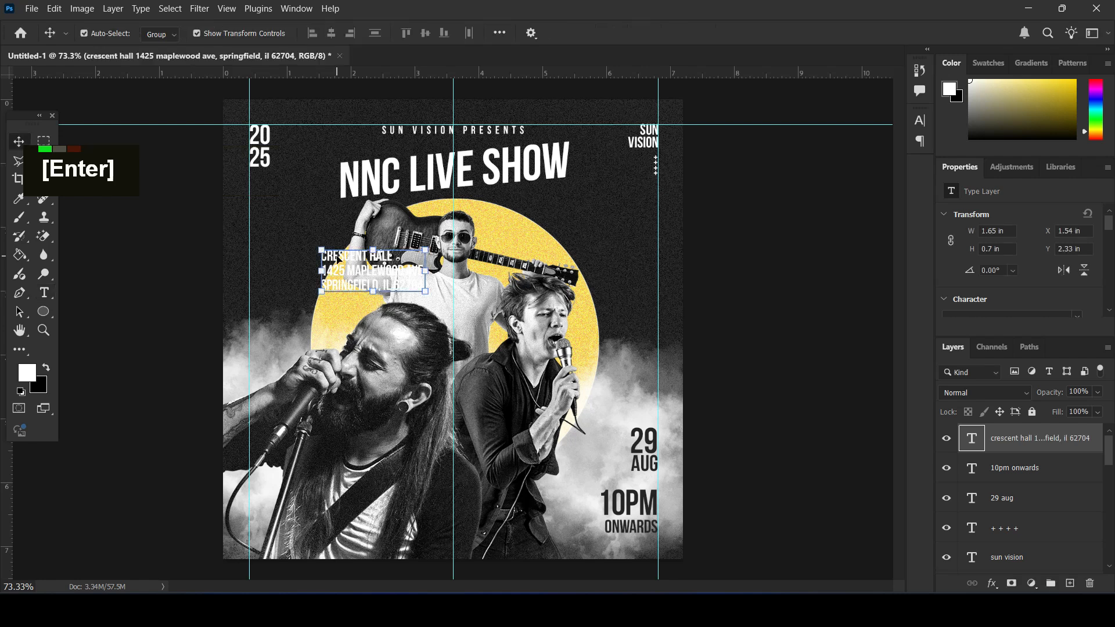
Move the venue text to the lower left margin guide of the poster and scale it to 91.85%
{"action": "left_click_drag", "start_coordinate": [383, 272], "coordinate": [315, 518]}
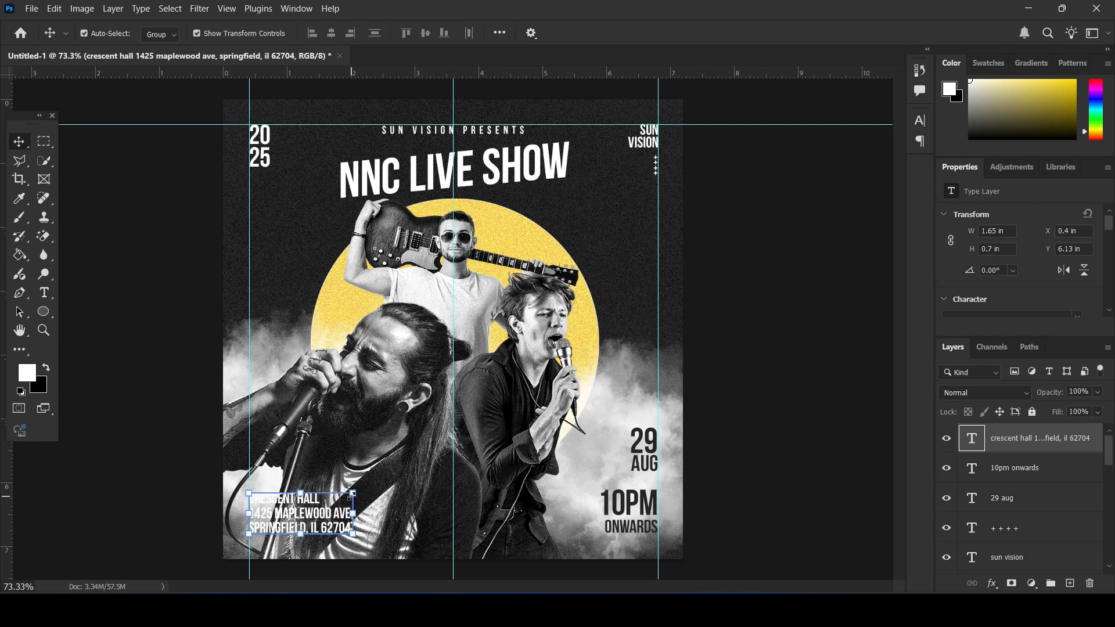
{"action": "left_click_drag", "start_coordinate": [351, 495], "coordinate": [344, 497]}
{"action": "key", "text": "Return"}
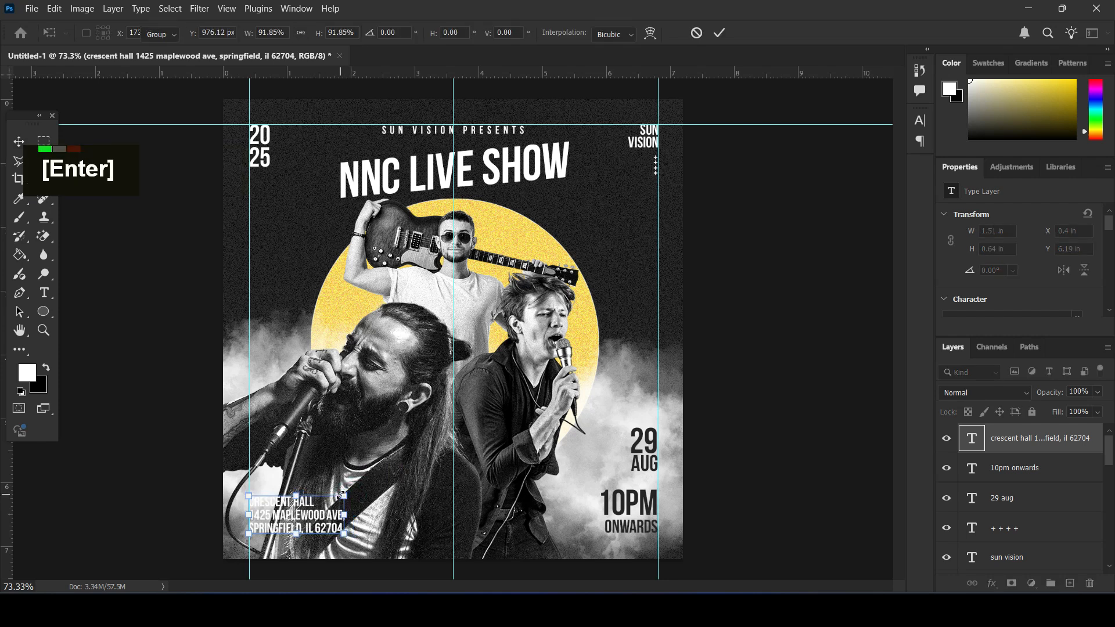
Add a horizontal guide along the bottom edge of the venue and ONWARDS texts
{"action": "left_click", "coordinate": [713, 406]}
{"action": "left_click_drag", "start_coordinate": [611, 75], "coordinate": [640, 533]}
{"action": "left_click", "coordinate": [835, 441]}
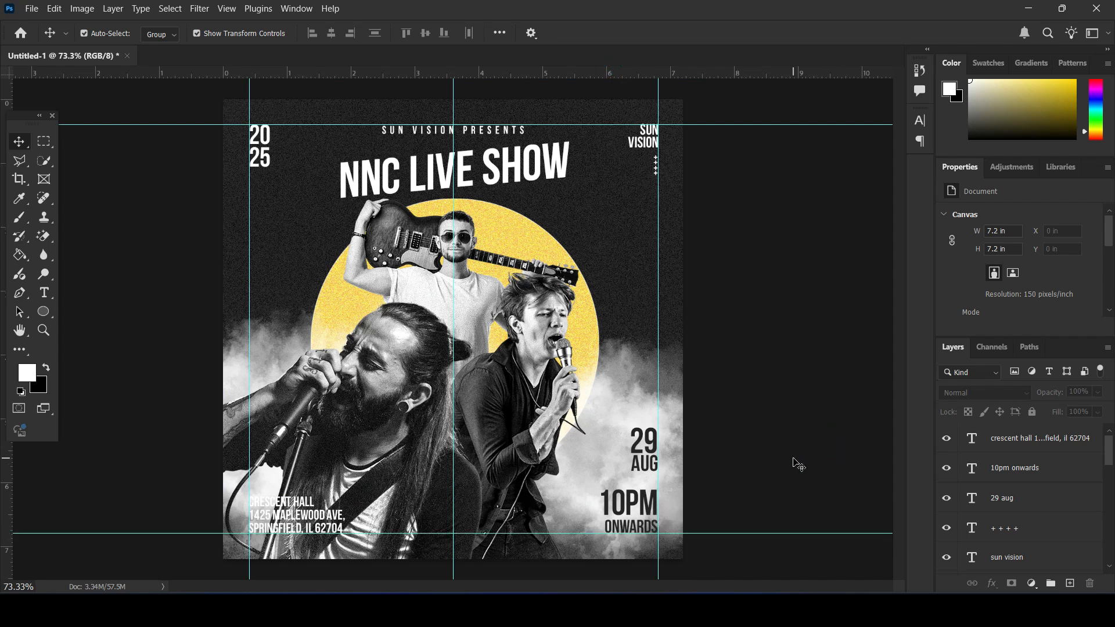
Add a Multiply drop shadow to the venue text with 46% opacity, 2 px distance, 2% spread and 2 px size
{"action": "double_click", "coordinate": [1097, 451]}
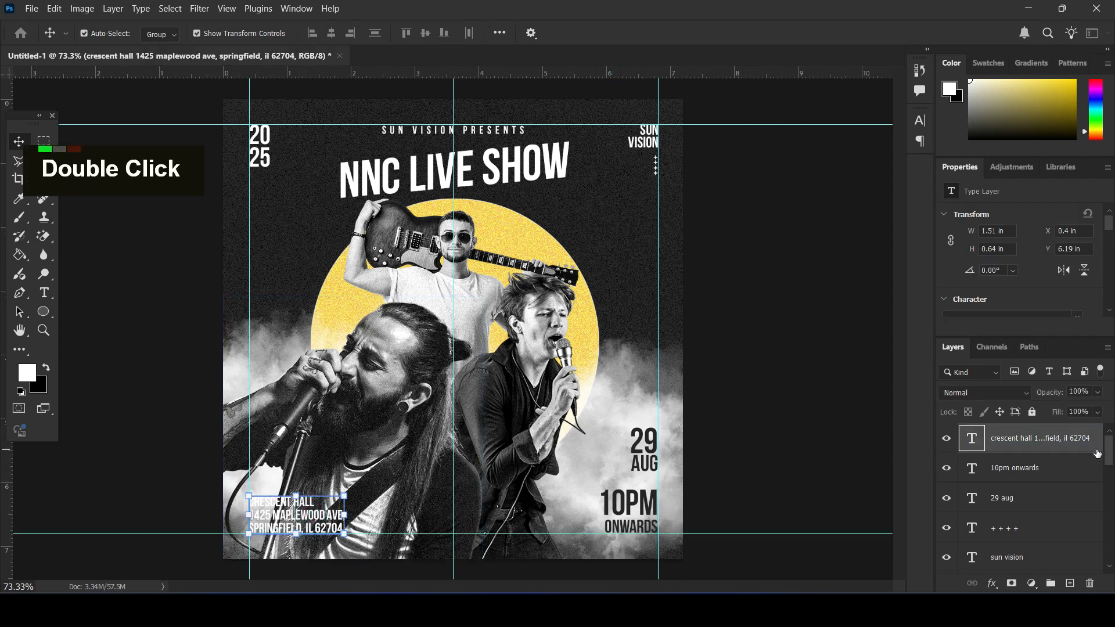
{"action": "left_click", "coordinate": [606, 471]}
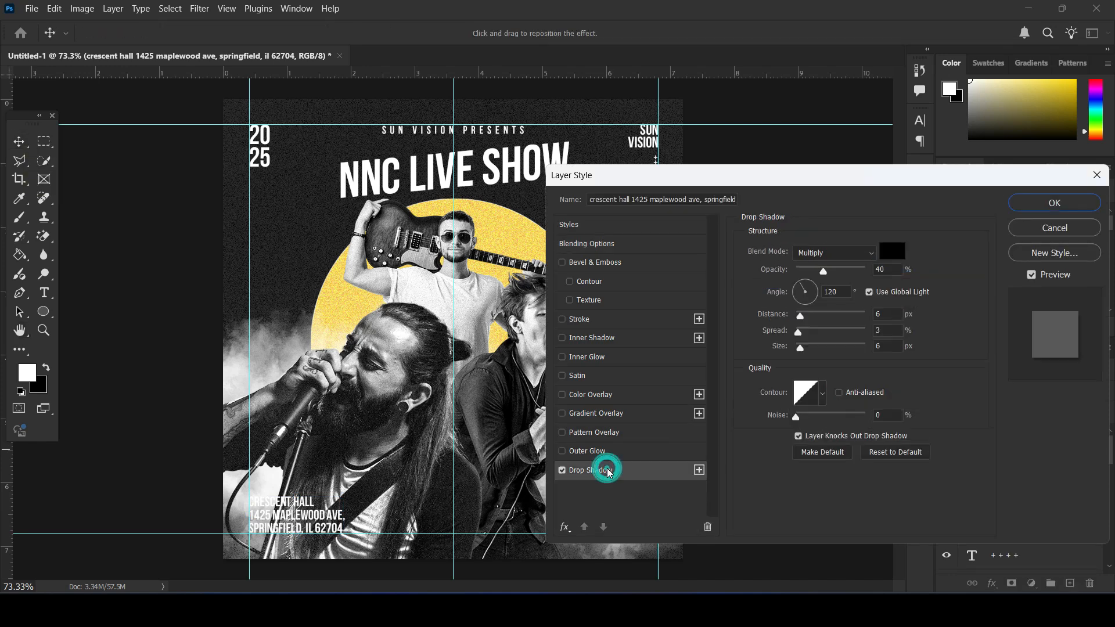
{"action": "left_click_drag", "start_coordinate": [823, 277], "coordinate": [821, 273]}
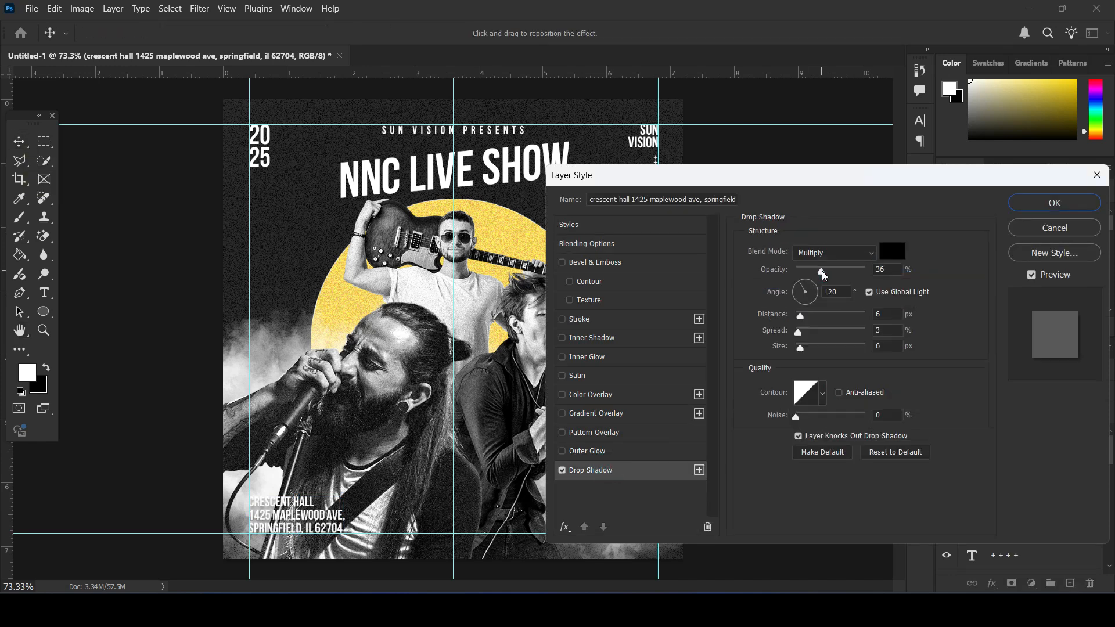
{"action": "mouse_move", "coordinate": [802, 321]}
{"action": "left_mouse_down"}
{"action": "mouse_move", "coordinate": [799, 352]}
{"action": "mouse_move", "coordinate": [803, 323]}
{"action": "left_mouse_up"}
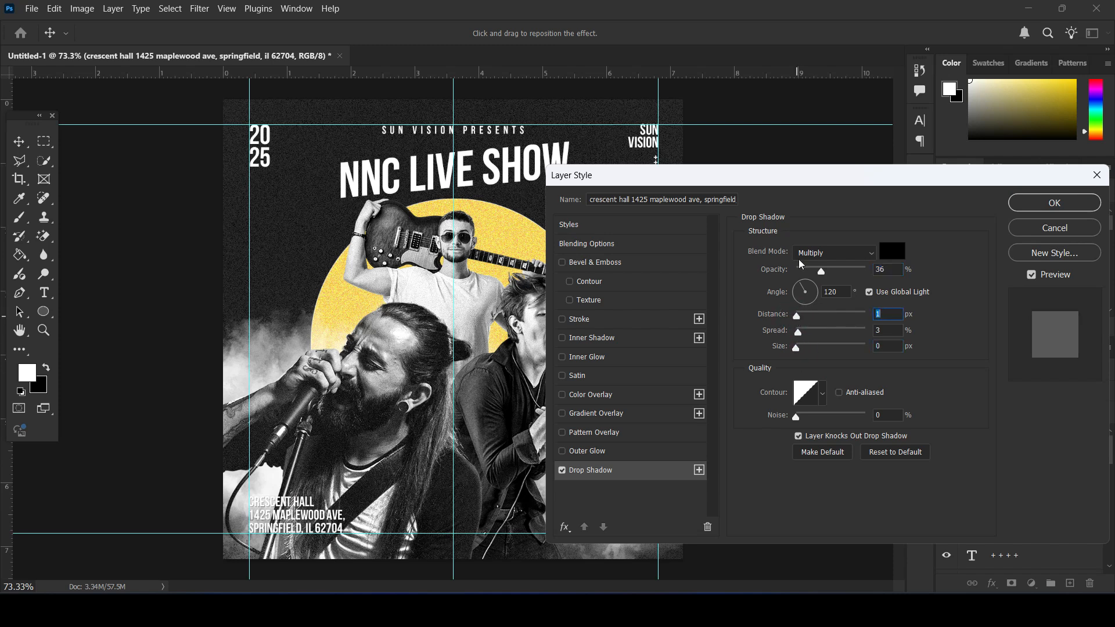
{"action": "left_click_drag", "start_coordinate": [817, 276], "coordinate": [837, 282]}
{"action": "mouse_move", "coordinate": [801, 338]}
{"action": "left_mouse_down"}
{"action": "mouse_move", "coordinate": [800, 350]}
{"action": "mouse_move", "coordinate": [796, 317]}
{"action": "left_mouse_up"}
{"action": "left_click_drag", "start_coordinate": [837, 276], "coordinate": [821, 279]}
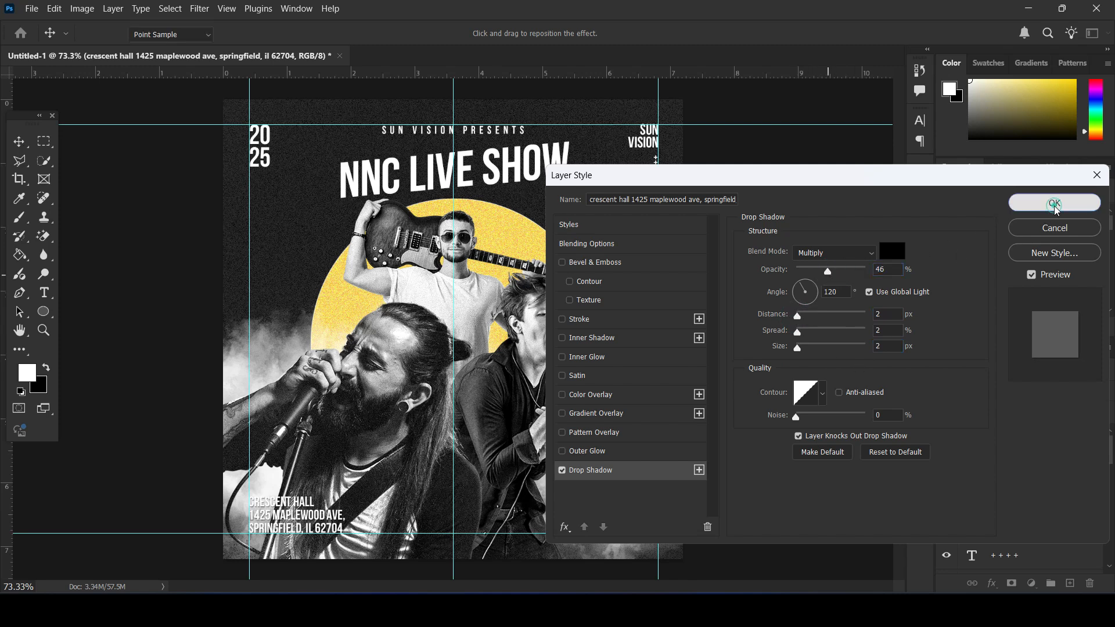
{"action": "left_click", "coordinate": [1054, 203]}
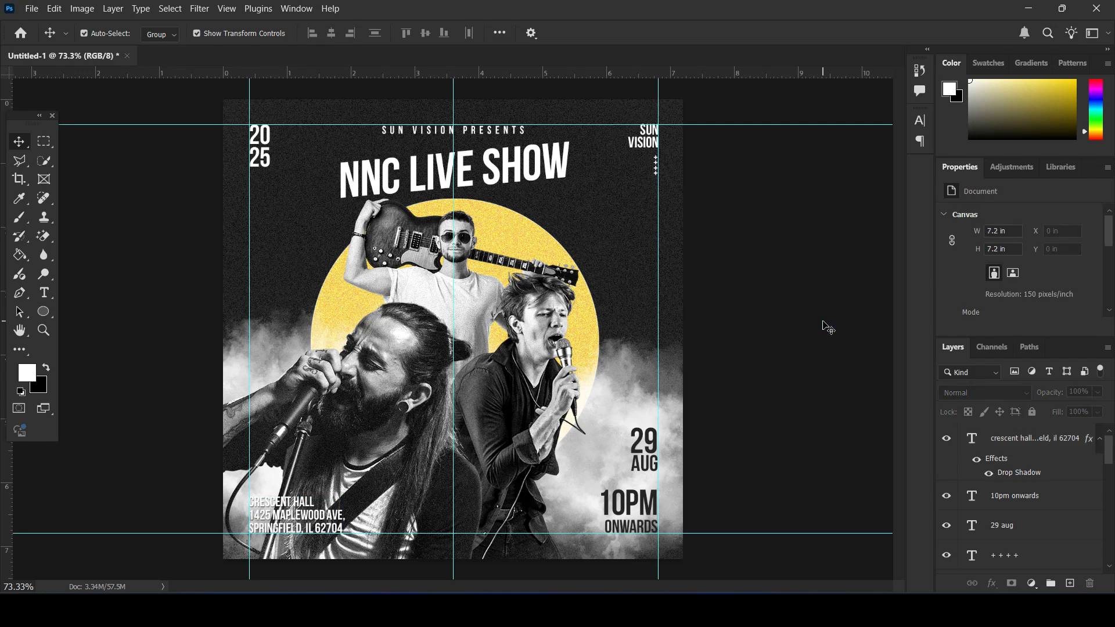
Add a white text in the middle of the poster with the first two performers' full names on separate lines
{"action": "key", "text": "t"}
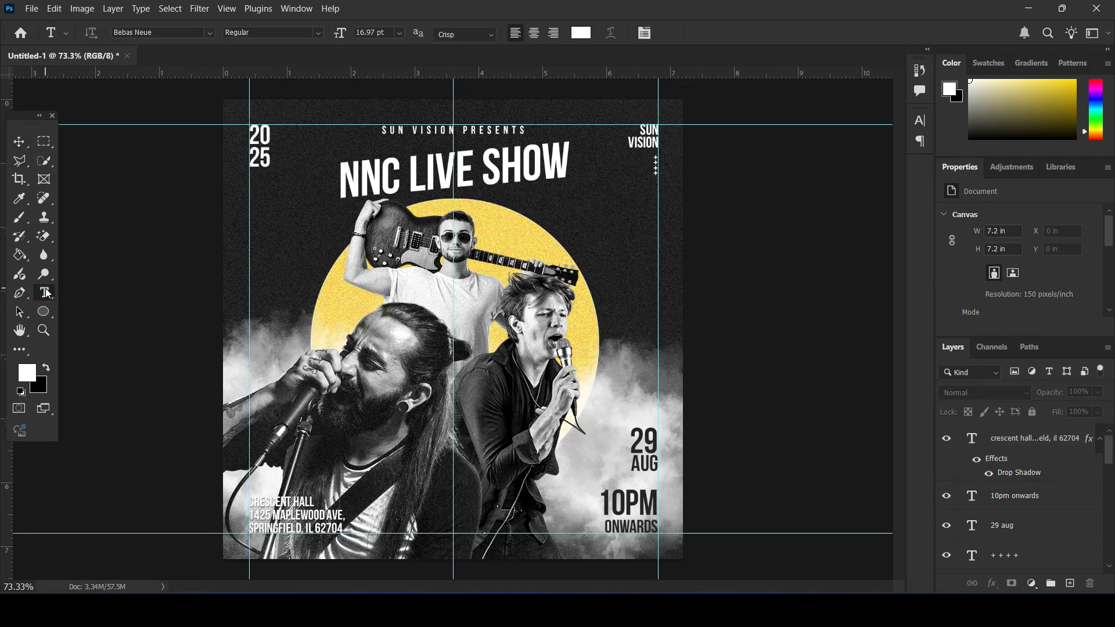
{"action": "left_click", "coordinate": [411, 379]}
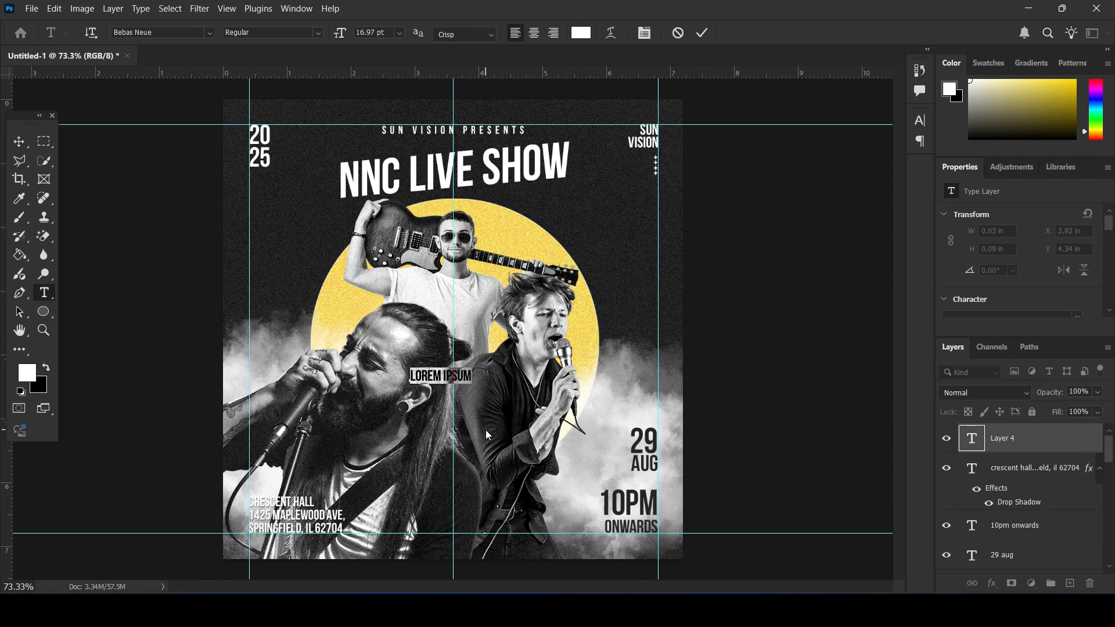
{"action": "type", "text": "jake carter"}
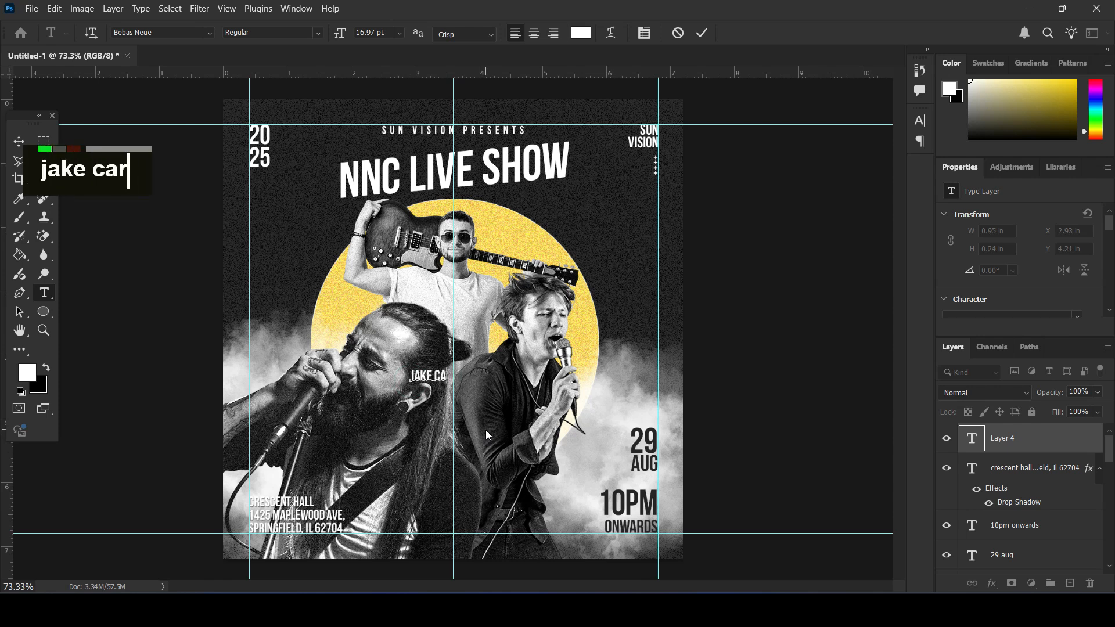
{"action": "key", "text": "Return"}
{"action": "type", "text": "e"}
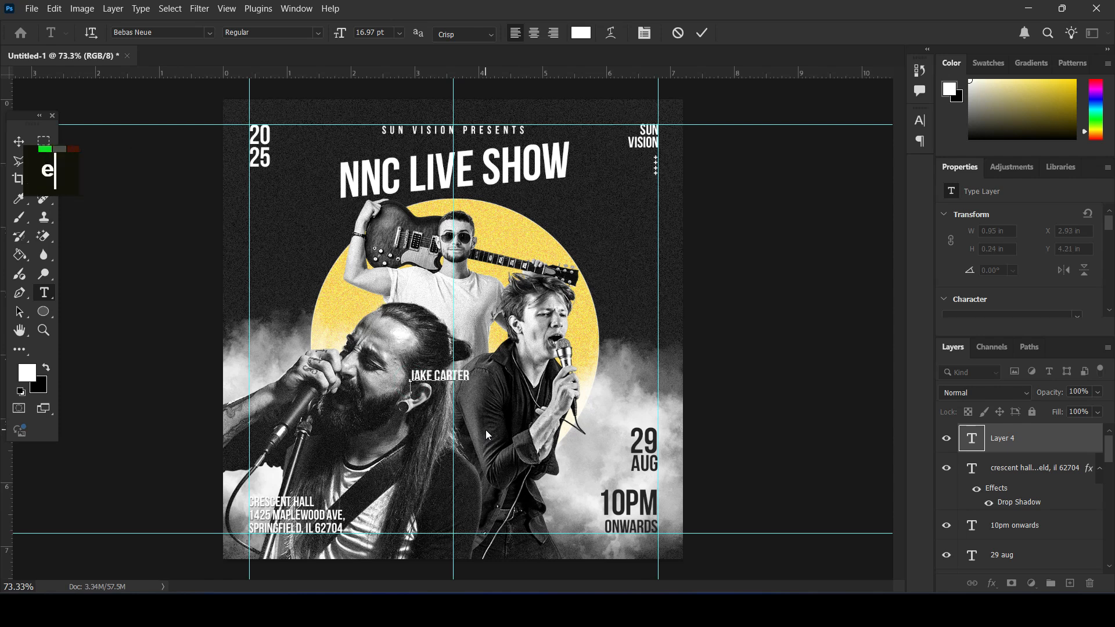
{"action": "type", "text": "than brok"}
{"action": "key", "text": "BackSpace"}
{"action": "type", "text": "oke"}
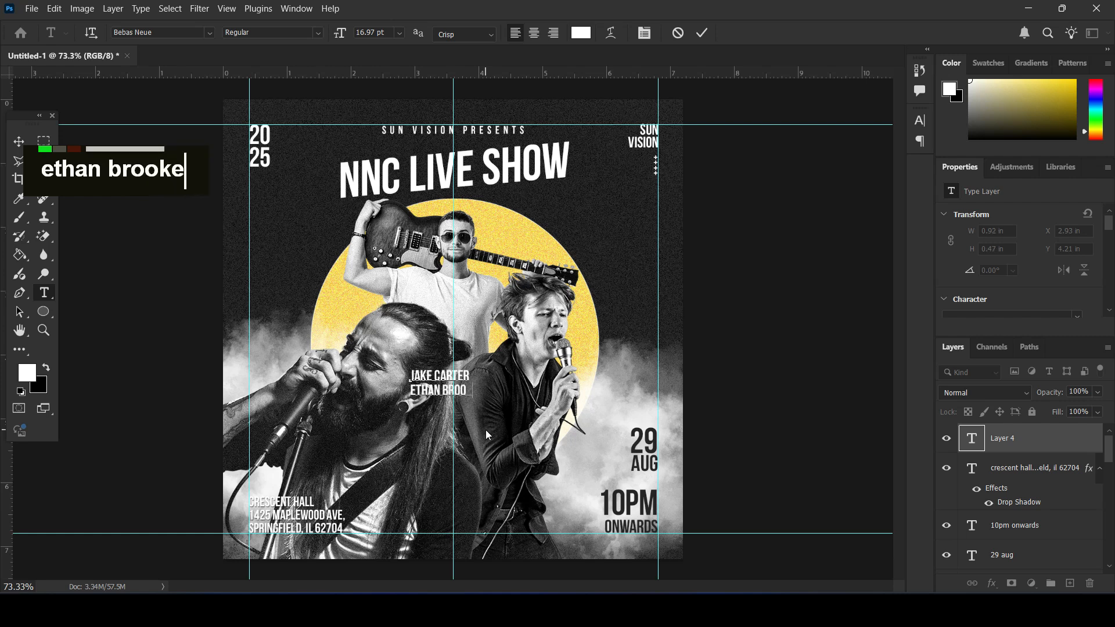
{"action": "key", "text": "BackSpace"}
{"action": "type", "text": "s"}
Enter the third performer's full name as a third line of the performer text
{"action": "key", "text": "Return"}
{"action": "type", "text": "logan mitch"}
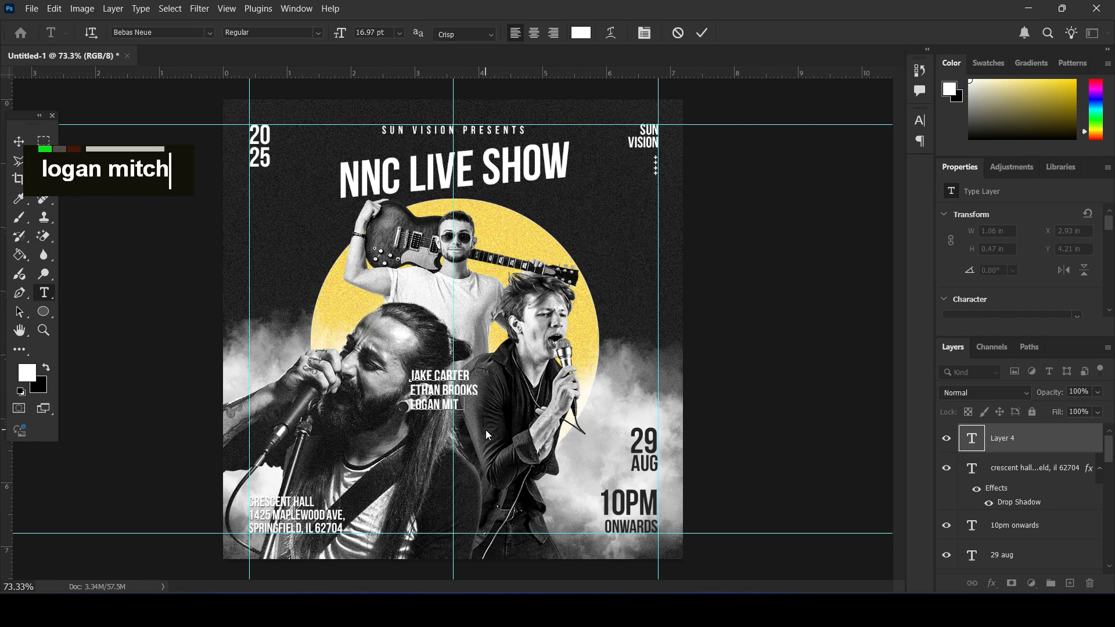
{"action": "type", "text": "e;"}
{"action": "key", "text": "Num_Lock"}
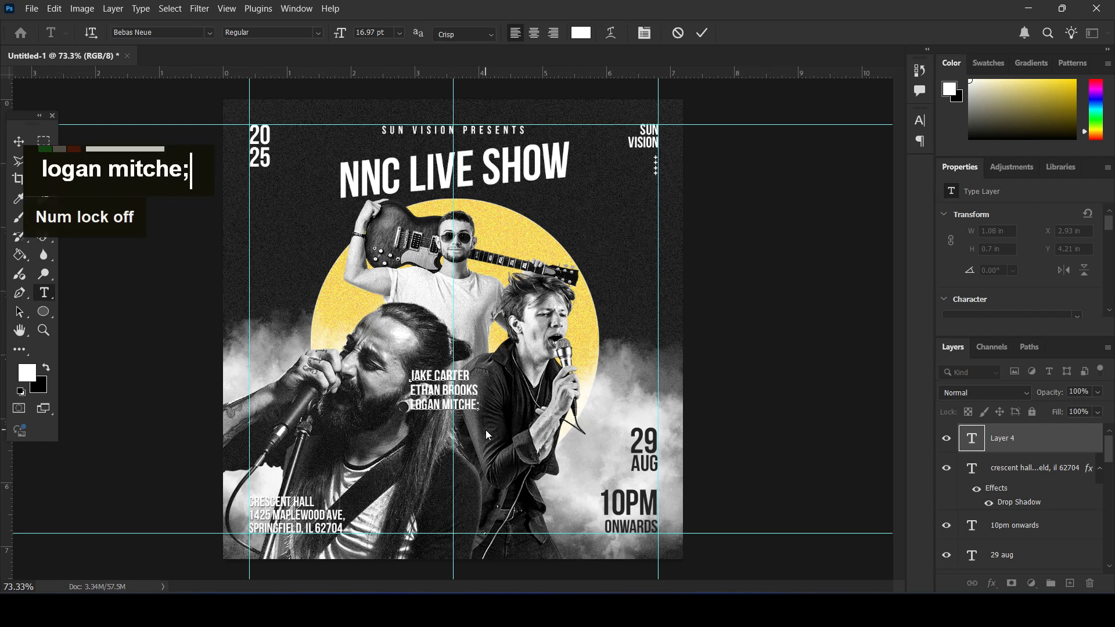
{"action": "key", "text": "BackSpace"}
{"action": "key", "text": "Num_Lock"}
{"action": "type", "text": "l"}
Center-align the performer names, place them on the vertical center guide above the bottom guide, and enlarge them to about 1.62 in wide
{"action": "key", "text": "ctrl+a"}
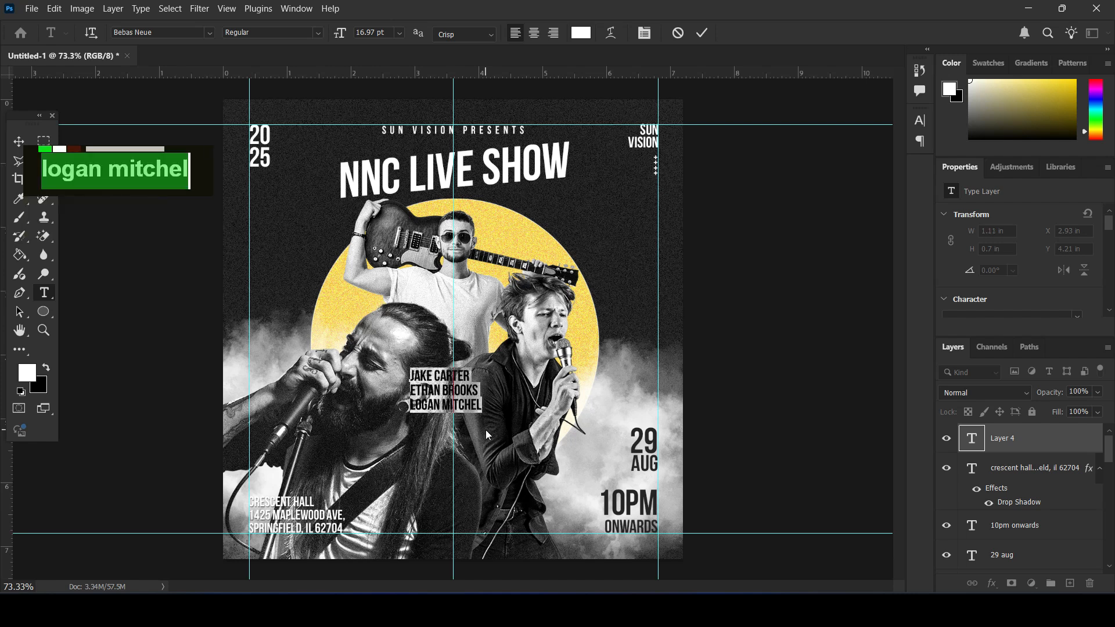
{"action": "left_click", "coordinate": [534, 33]}
{"action": "left_click", "coordinate": [19, 142]}
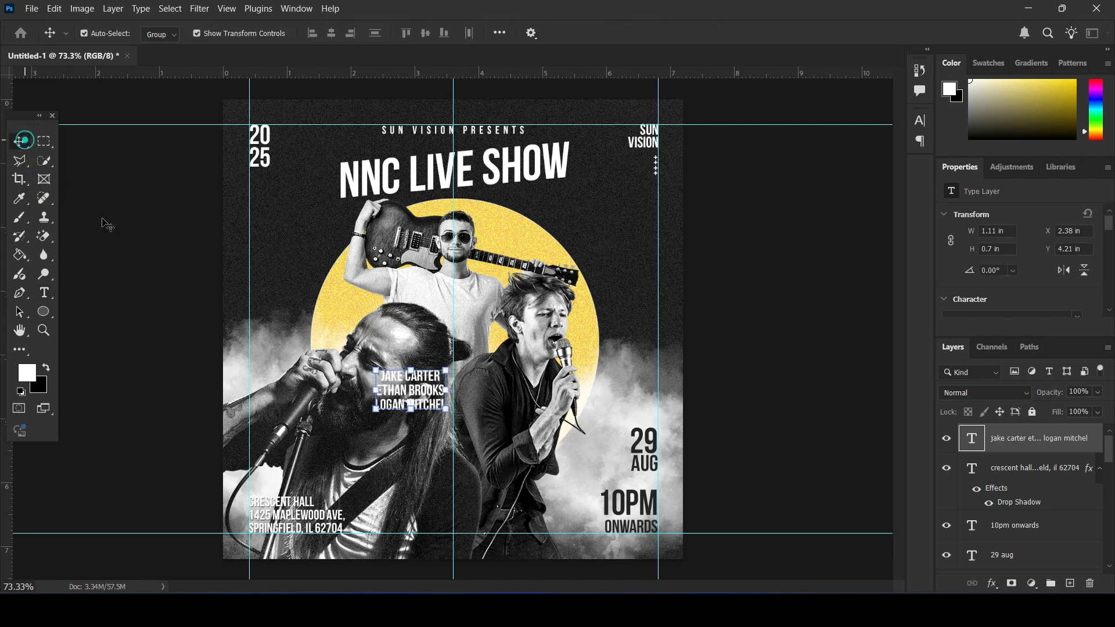
{"action": "left_click_drag", "start_coordinate": [431, 401], "coordinate": [486, 504]}
{"action": "key", "text": "shift+Down"}
{"action": "key", "text": "shift+Up"}
{"action": "key", "text": "Return"}
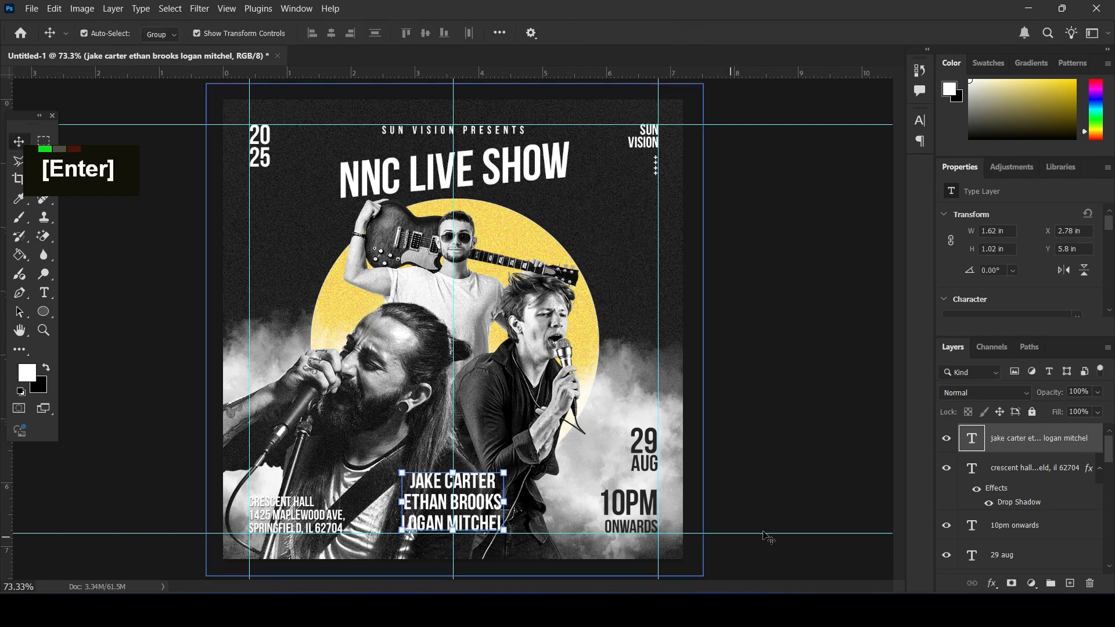
Recolor the performer names with a light golden yellow based on the circle's color and deselect them
{"action": "scroll", "coordinate": [1079, 264], "scroll_direction": "down", "scroll_amount": 3}
{"action": "scroll", "coordinate": [1077, 265], "scroll_direction": "down", "scroll_amount": 2}
{"action": "left_click", "coordinate": [1066, 285]}
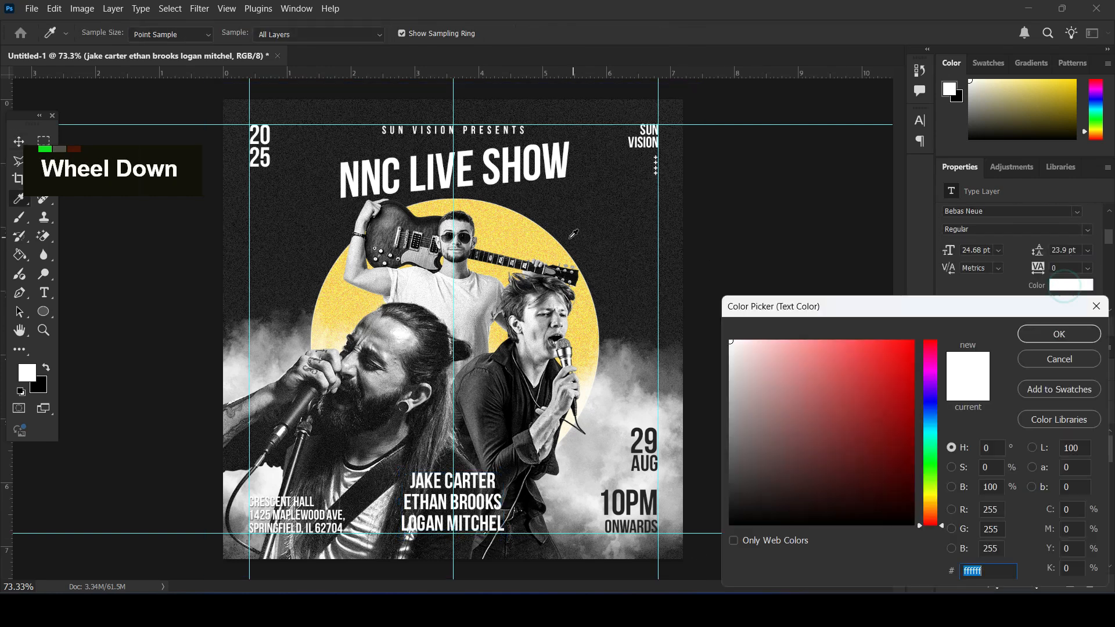
{"action": "left_click", "coordinate": [529, 243]}
{"action": "mouse_move", "coordinate": [815, 360]}
{"action": "left_mouse_down"}
{"action": "mouse_move", "coordinate": [842, 391]}
{"action": "mouse_move", "coordinate": [832, 409]}
{"action": "mouse_move", "coordinate": [824, 386]}
{"action": "left_mouse_up"}
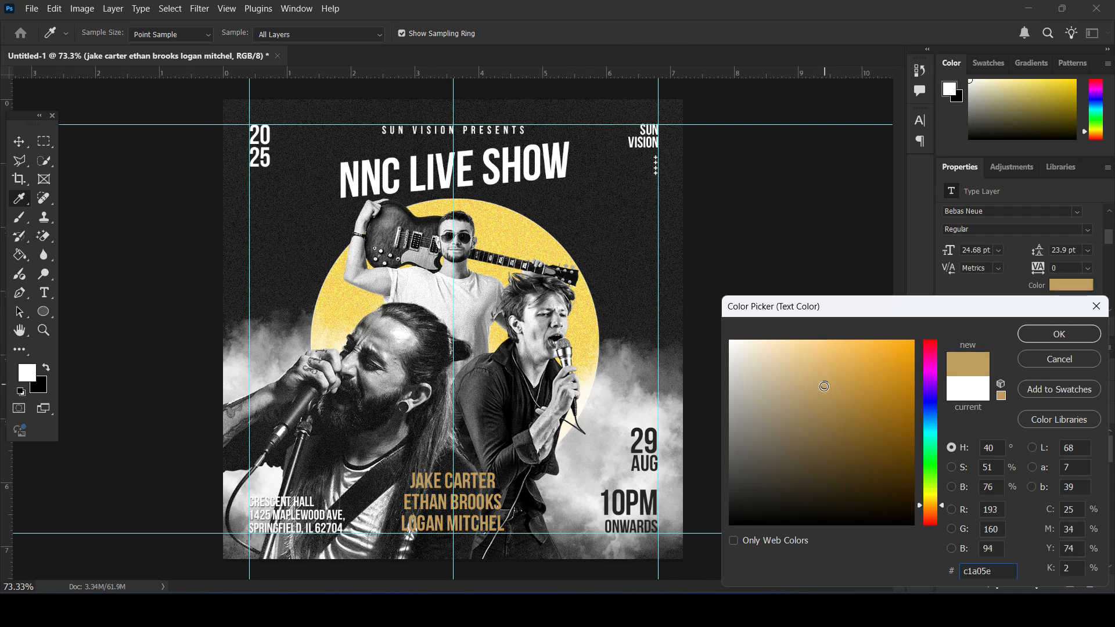
{"action": "left_click_drag", "start_coordinate": [824, 387], "coordinate": [835, 351]}
{"action": "left_click", "coordinate": [1059, 334]}
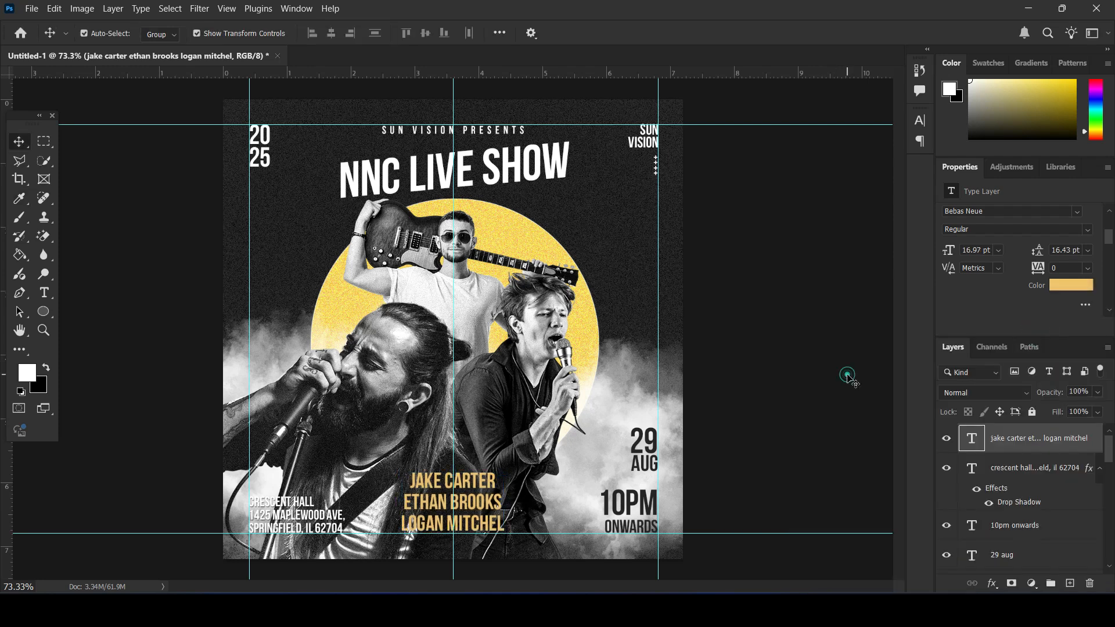
{"action": "left_click", "coordinate": [851, 380]}
{"action": "left_click", "coordinate": [592, 275]}
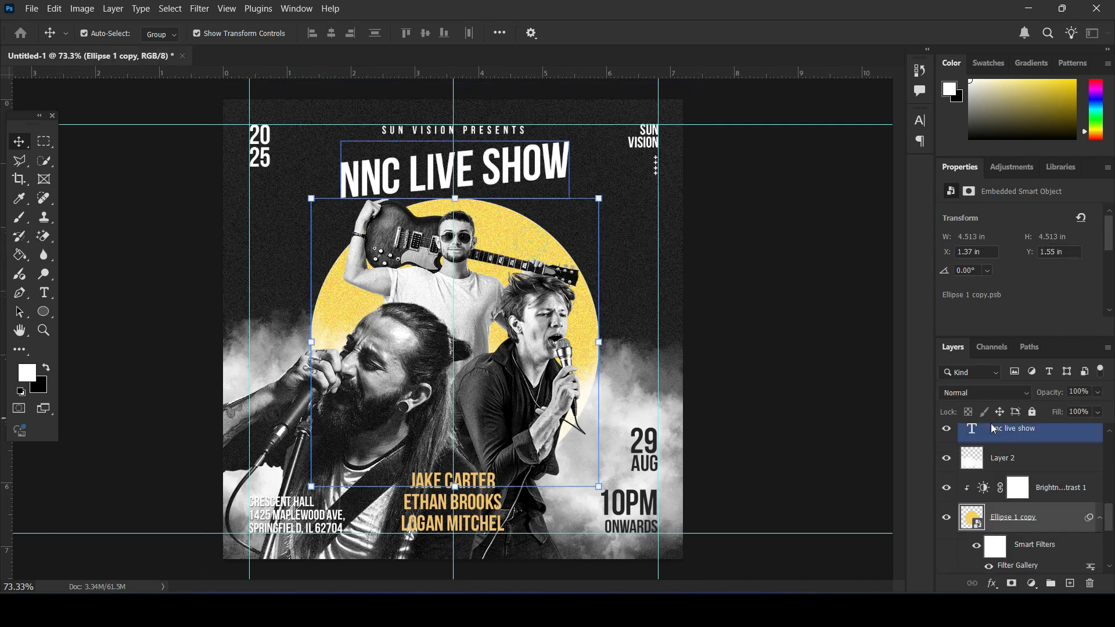
{"action": "left_click", "coordinate": [1008, 486]}
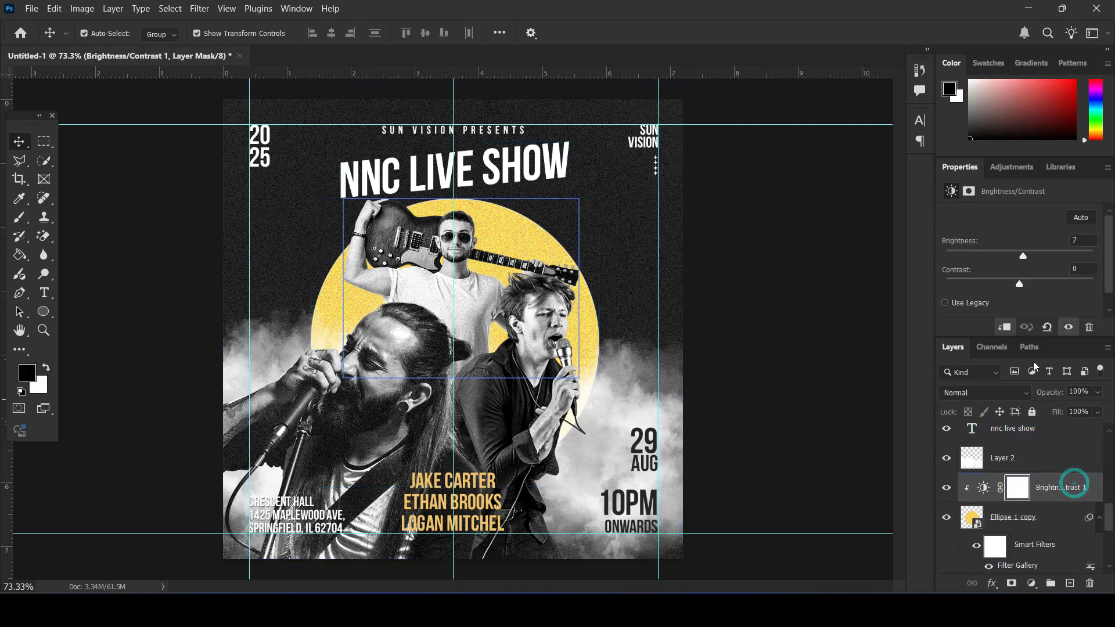
{"action": "scroll", "coordinate": [1057, 500], "scroll_direction": "down", "scroll_amount": 2}
{"action": "left_click", "coordinate": [1053, 512]}
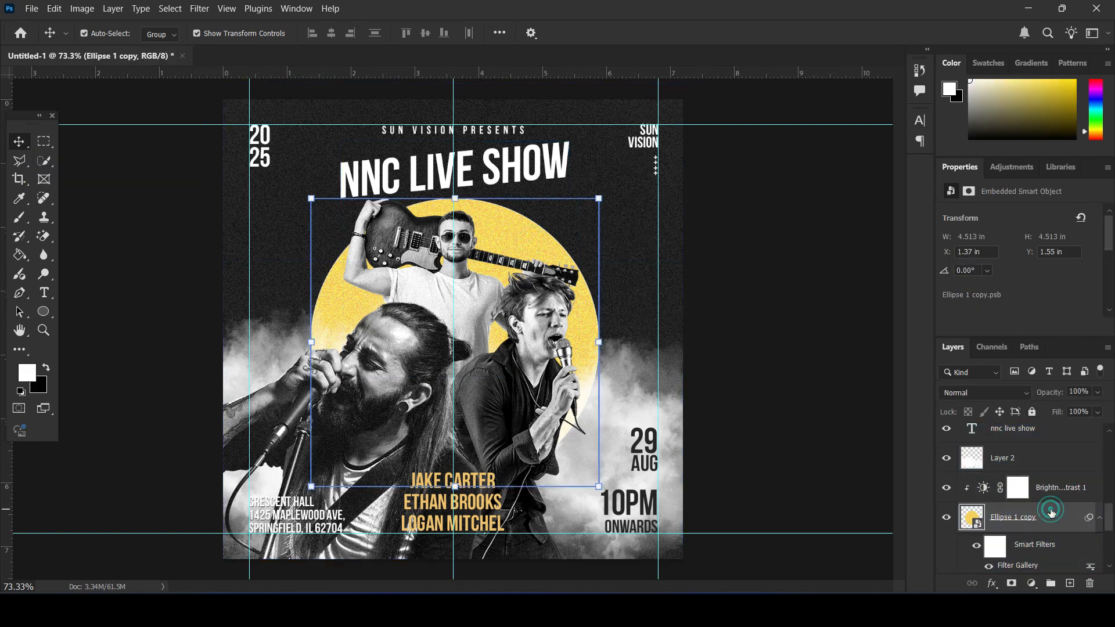
{"action": "left_click", "coordinate": [1036, 583]}
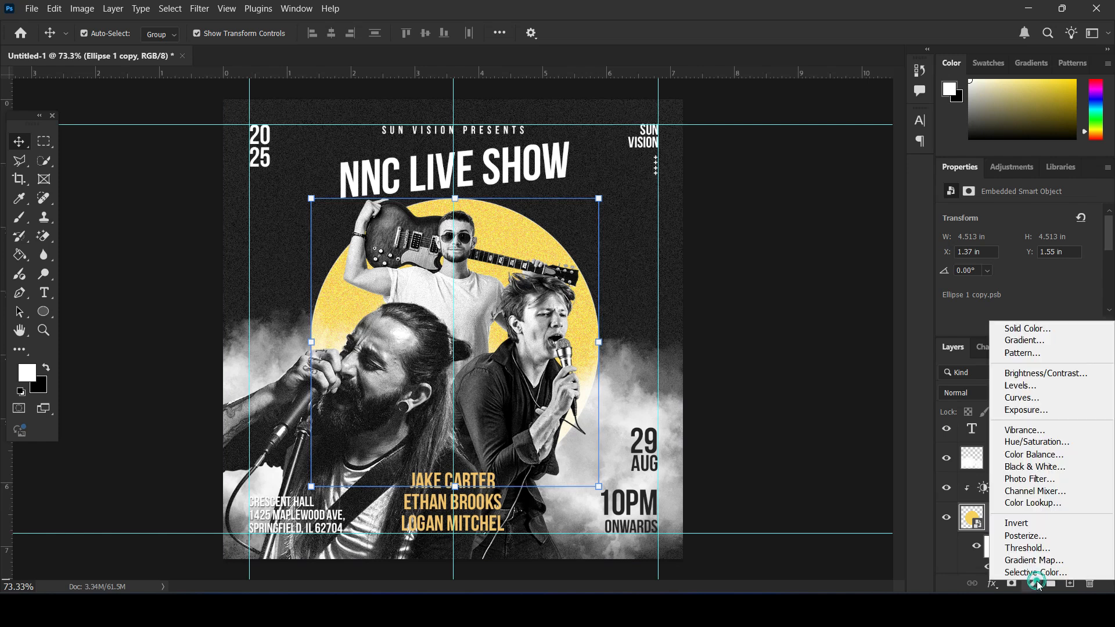
{"action": "left_click", "coordinate": [1034, 465]}
{"action": "key", "text": "ctrl+z"}
{"action": "key", "text": "ctrl+z"}
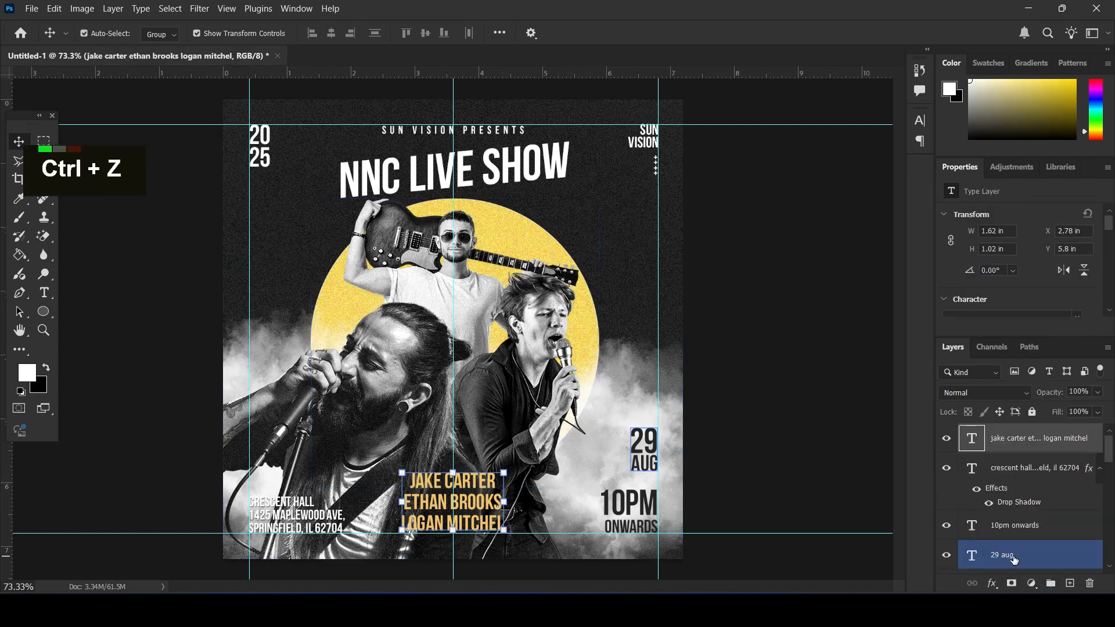
{"action": "scroll", "coordinate": [1020, 505], "scroll_direction": "up", "scroll_amount": 2}
Add a Hue/Saturation adjustment clipped to the yellow circle and turn on Colorize
{"action": "left_click", "coordinate": [555, 270]}
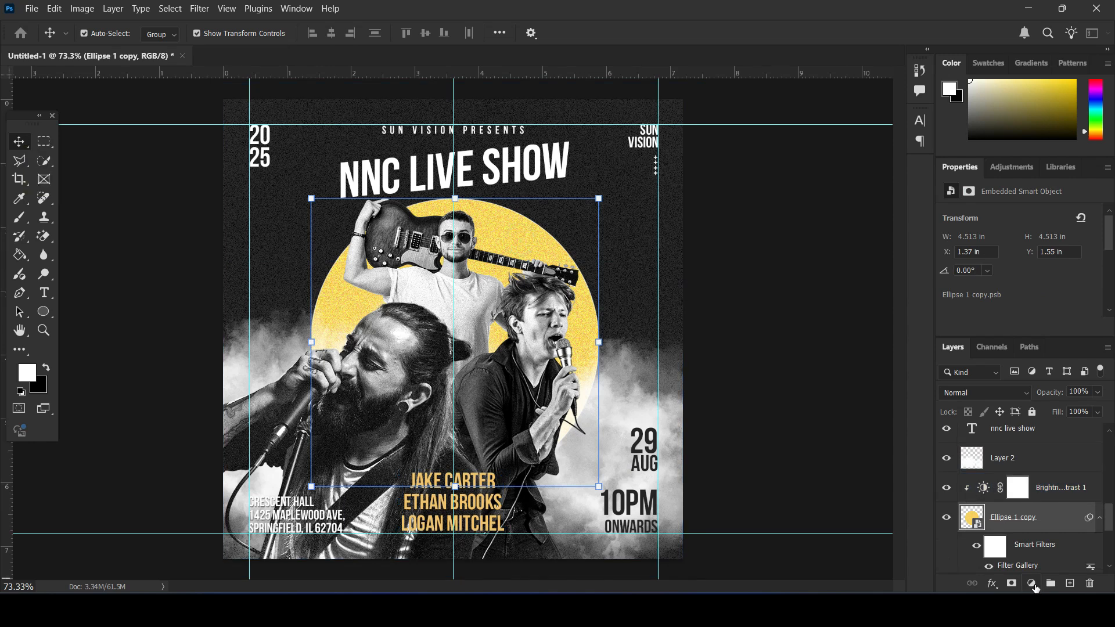
{"action": "left_click", "coordinate": [1032, 583]}
{"action": "left_click", "coordinate": [1037, 446]}
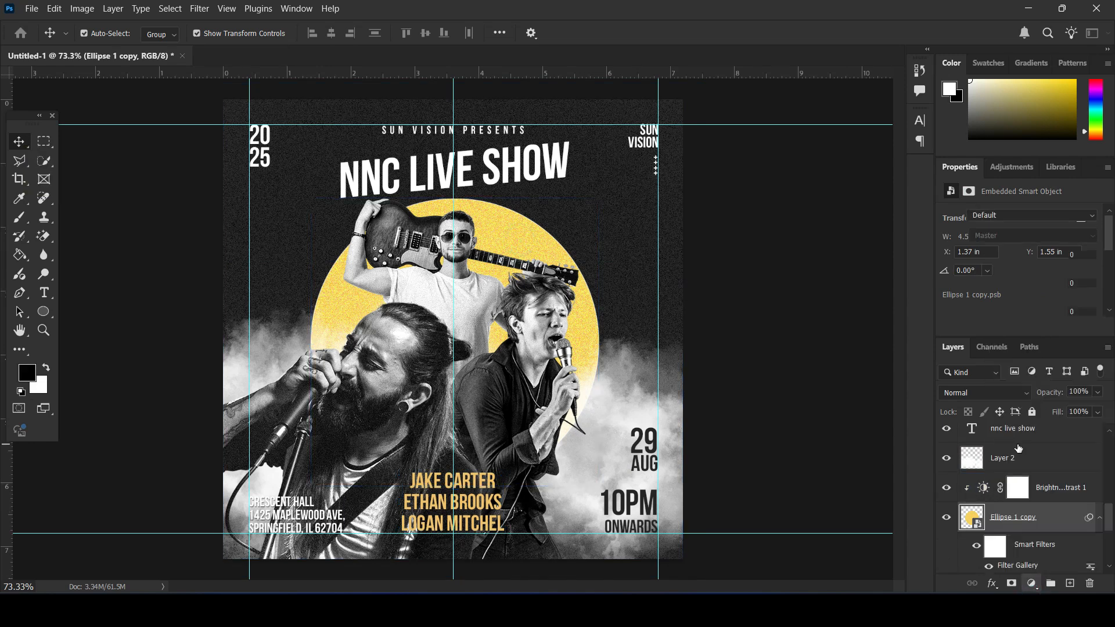
{"action": "scroll", "coordinate": [1026, 284], "scroll_direction": "down", "scroll_amount": 1}
{"action": "scroll", "coordinate": [1026, 284], "scroll_direction": "down", "scroll_amount": 1}
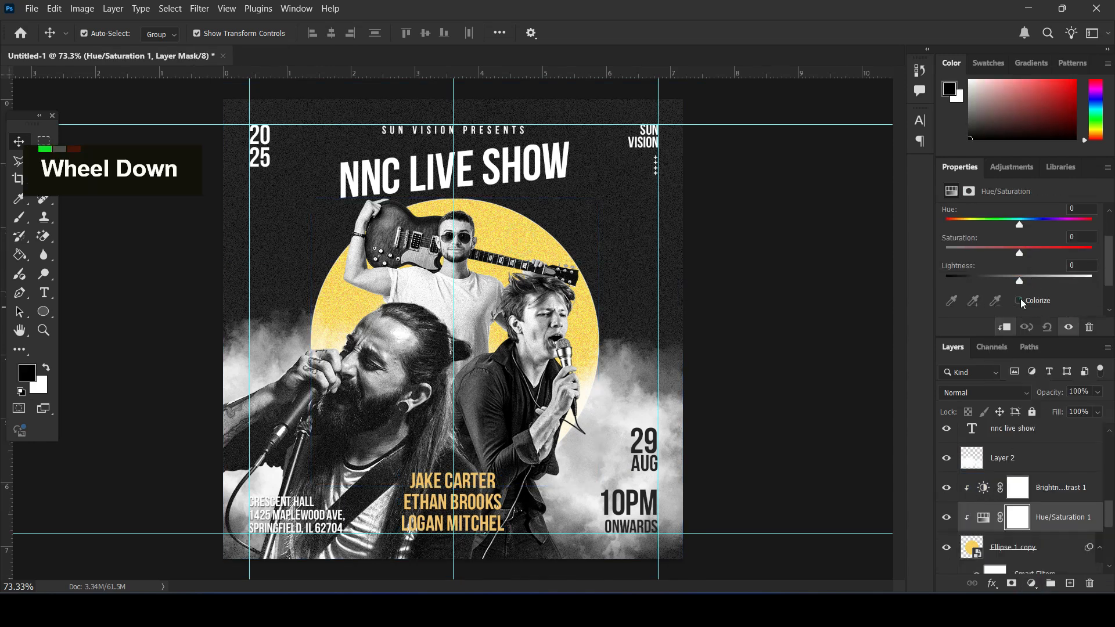
{"action": "left_click", "coordinate": [1019, 299]}
Tint the circle golden yellow with hue 43, saturation 84 and lightness +2, and deselect the adjustment
{"action": "left_click_drag", "start_coordinate": [971, 226], "coordinate": [966, 226]}
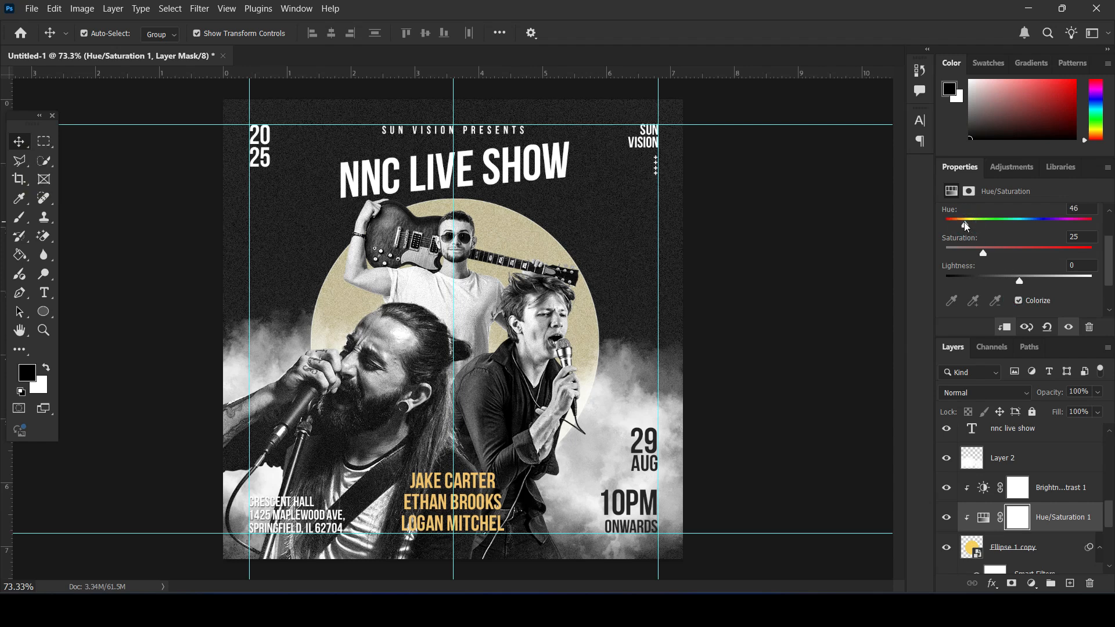
{"action": "left_click_drag", "start_coordinate": [1028, 280], "coordinate": [1035, 280]}
{"action": "left_click_drag", "start_coordinate": [966, 227], "coordinate": [970, 229]}
{"action": "left_click_drag", "start_coordinate": [1029, 254], "coordinate": [1082, 262]}
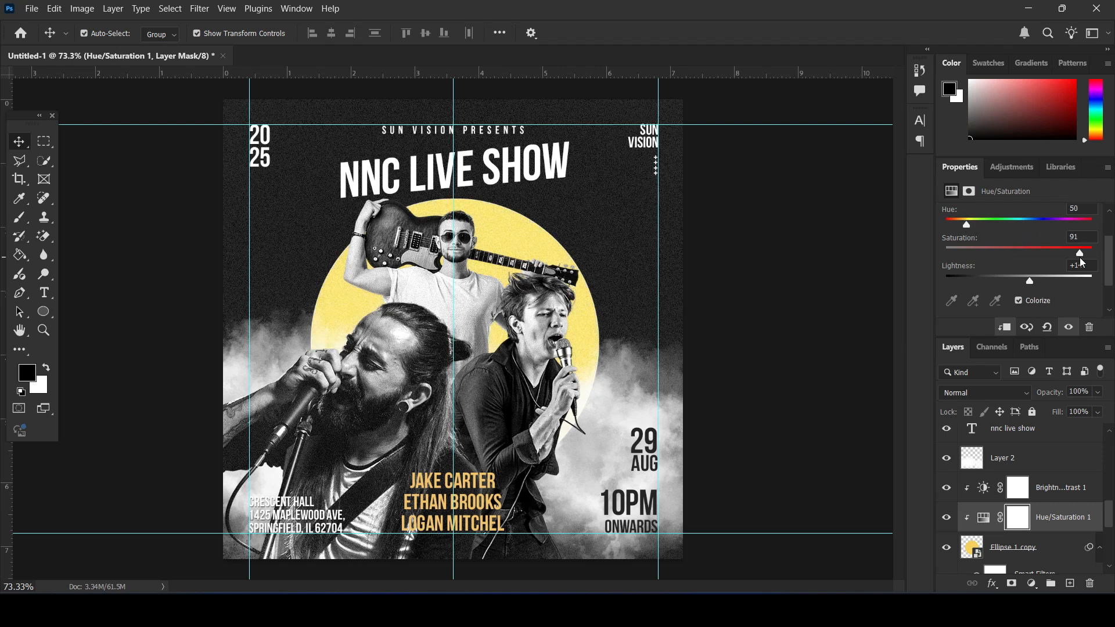
{"action": "left_click_drag", "start_coordinate": [970, 228], "coordinate": [967, 231]}
{"action": "left_click_drag", "start_coordinate": [1044, 285], "coordinate": [1020, 291]}
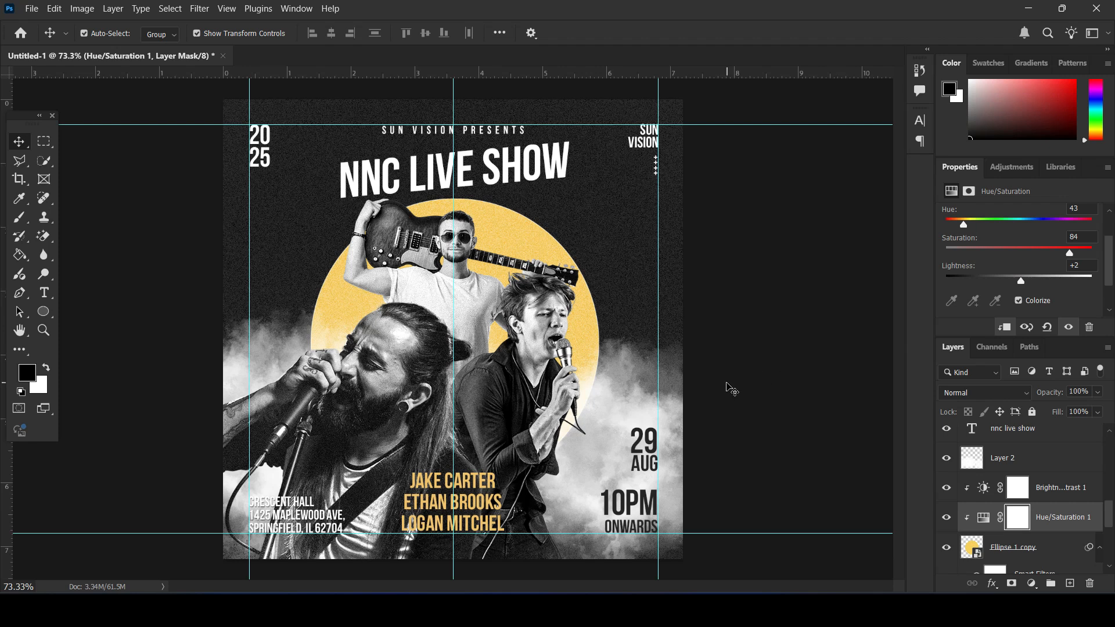
{"action": "left_click", "coordinate": [739, 264]}
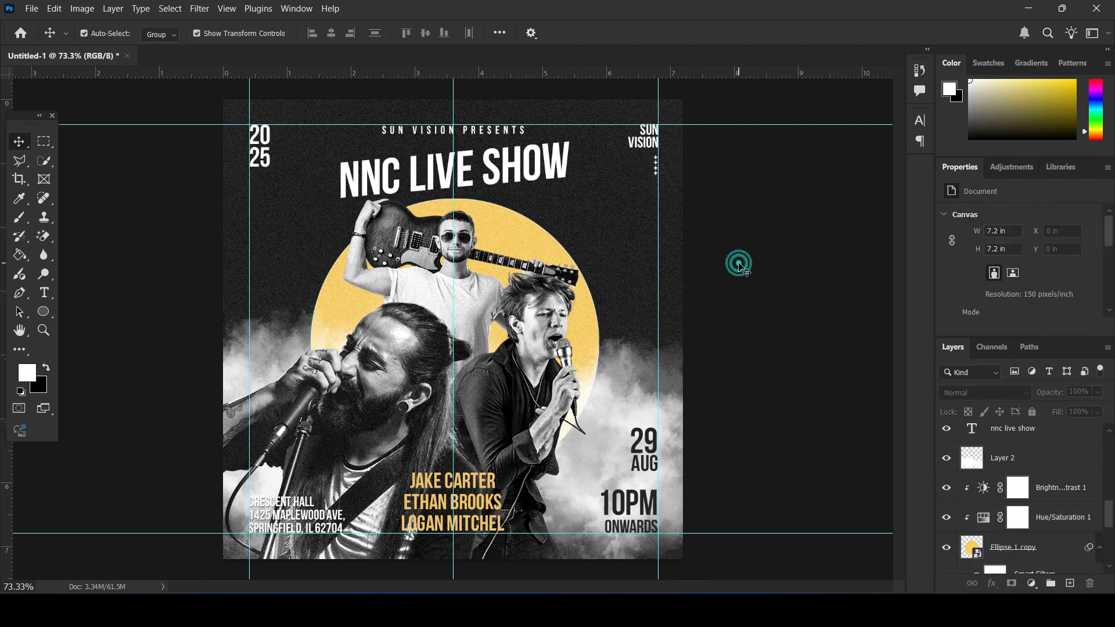
Scale the date and time texts together to about 86%, keeping them in the corner where the guides meet
{"action": "scroll", "coordinate": [756, 296], "scroll_direction": "down", "scroll_amount": 4}
{"action": "scroll", "coordinate": [759, 301], "scroll_direction": "up", "scroll_amount": 3}
{"action": "left_click_drag", "start_coordinate": [622, 433], "coordinate": [591, 429]}
{"action": "left_click", "coordinate": [734, 390]}
{"action": "left_click", "coordinate": [619, 478], "text": "shift"}
{"action": "left_click", "coordinate": [627, 436], "text": "shift"}
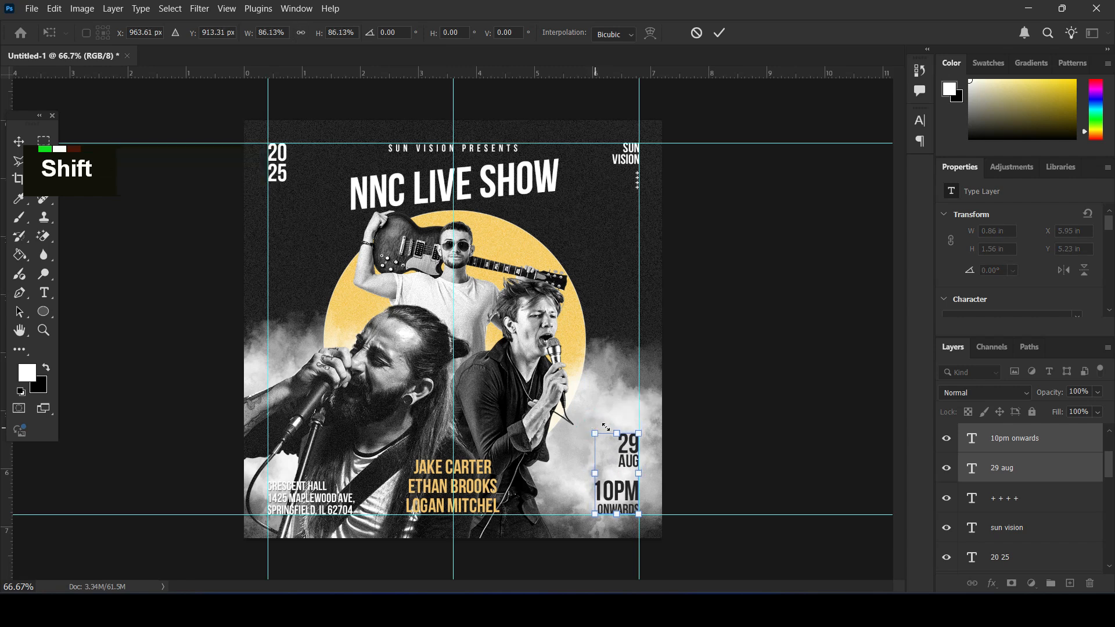
{"action": "key", "text": "Return"}
{"action": "left_click", "coordinate": [607, 428], "text": "shift"}
Scale the performer names down to about 1.34 in wide around the center guide
{"action": "left_click", "coordinate": [476, 471]}
{"action": "left_click_drag", "start_coordinate": [499, 459], "coordinate": [470, 504]}
{"action": "key", "text": "Return"}
Scale the venue address text down to about 1.41 in wide and deselect it
{"action": "left_click", "coordinate": [307, 498]}
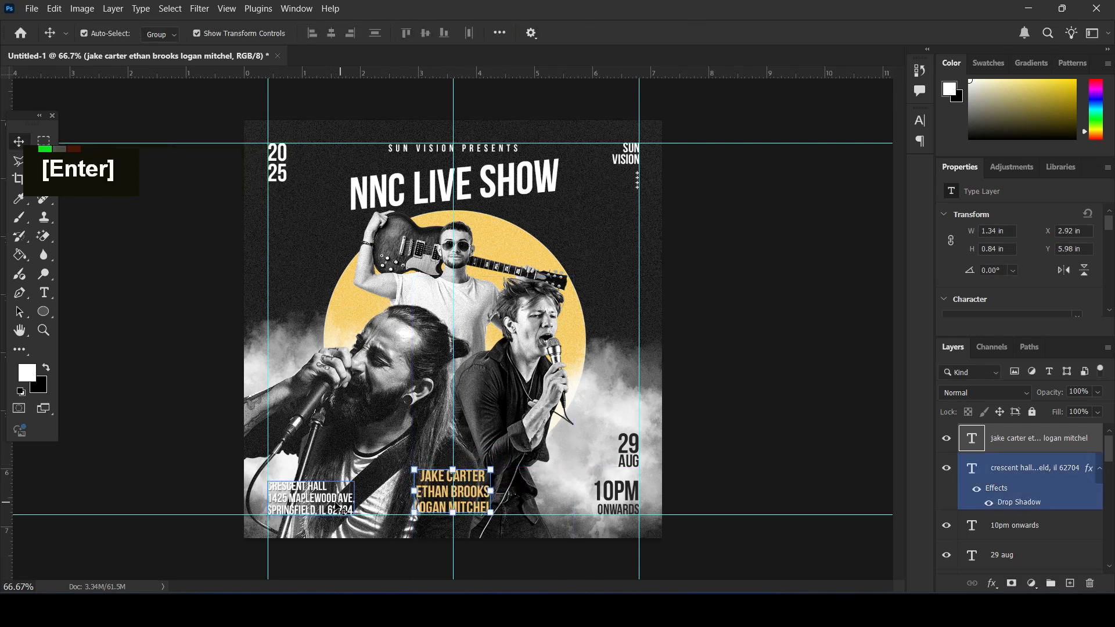
{"action": "left_click_drag", "start_coordinate": [354, 480], "coordinate": [347, 481]}
{"action": "key", "text": "Return"}
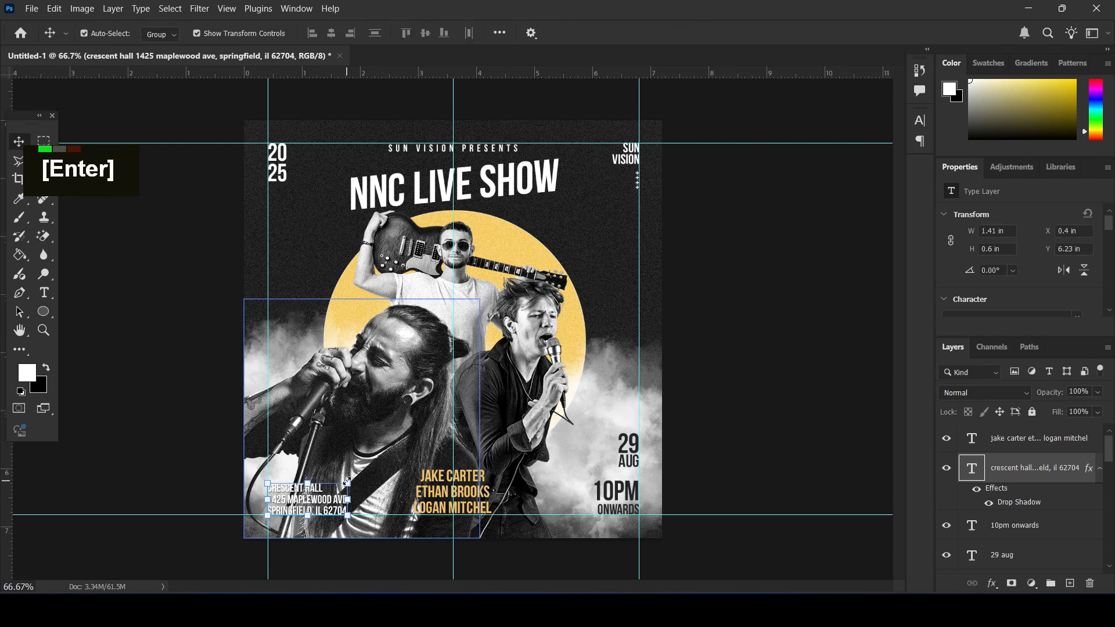
{"action": "left_click", "coordinate": [794, 305]}
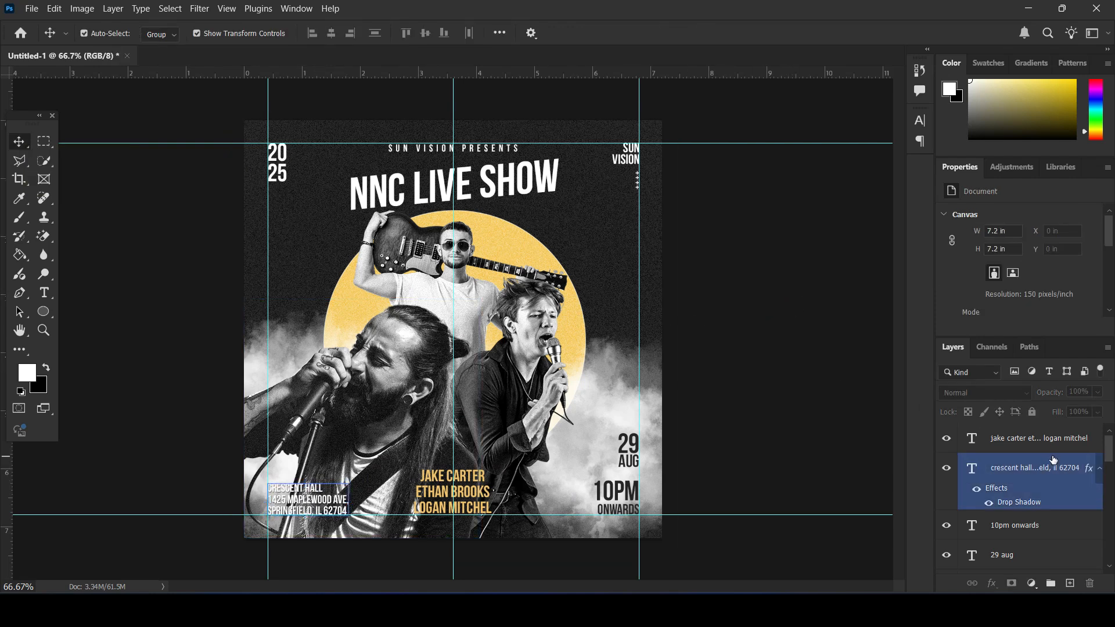
Group all text layers except the NNC Live Show title and name the group "text"
{"action": "scroll", "coordinate": [1096, 459], "scroll_direction": "down", "scroll_amount": 3}
{"action": "scroll", "coordinate": [1103, 451], "scroll_direction": "up", "scroll_amount": 3}
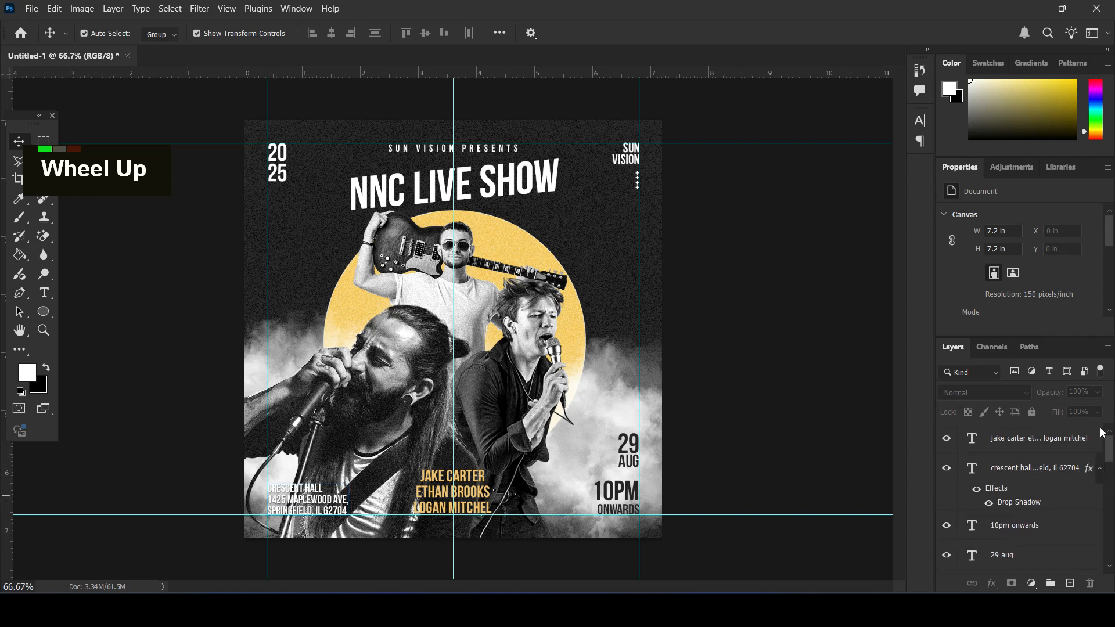
{"action": "scroll", "coordinate": [1043, 465], "scroll_direction": "down", "scroll_amount": 3}
{"action": "scroll", "coordinate": [1047, 466], "scroll_direction": "up", "scroll_amount": 1}
{"action": "left_click", "coordinate": [1047, 466]}
{"action": "scroll", "coordinate": [1048, 465], "scroll_direction": "up", "scroll_amount": 2}
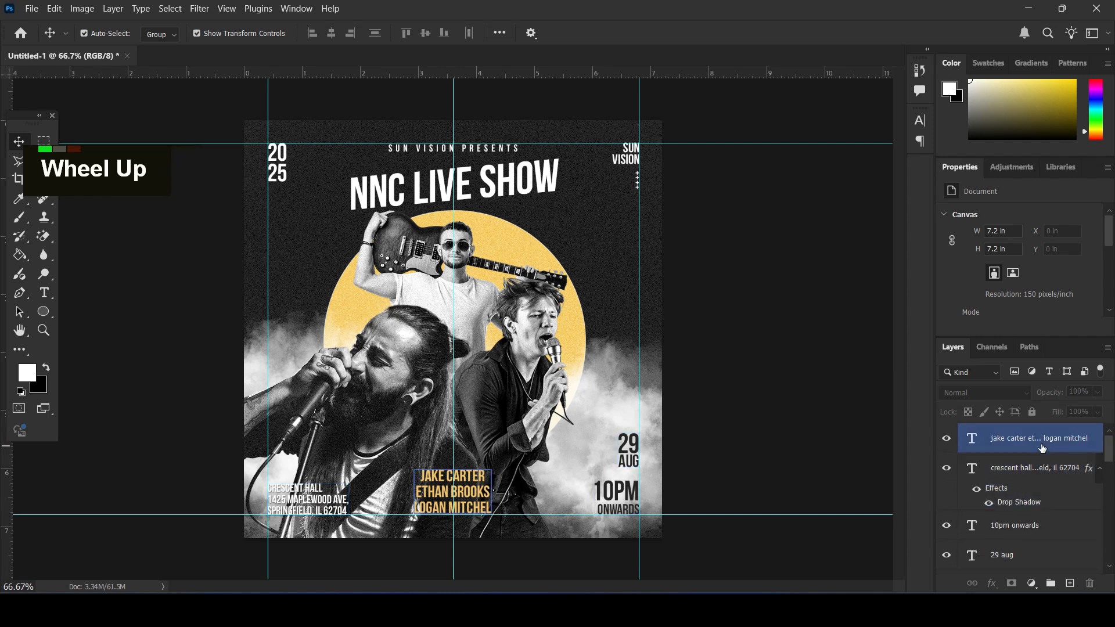
{"action": "left_click", "coordinate": [1045, 436]}
{"action": "scroll", "coordinate": [1048, 468], "scroll_direction": "down", "scroll_amount": 3}
{"action": "left_click", "coordinate": [1039, 555], "text": "shift"}
{"action": "left_click_drag", "start_coordinate": [1040, 558], "coordinate": [1051, 582]}
{"action": "double_click", "coordinate": [996, 433]}
{"action": "type", "text": "text"}
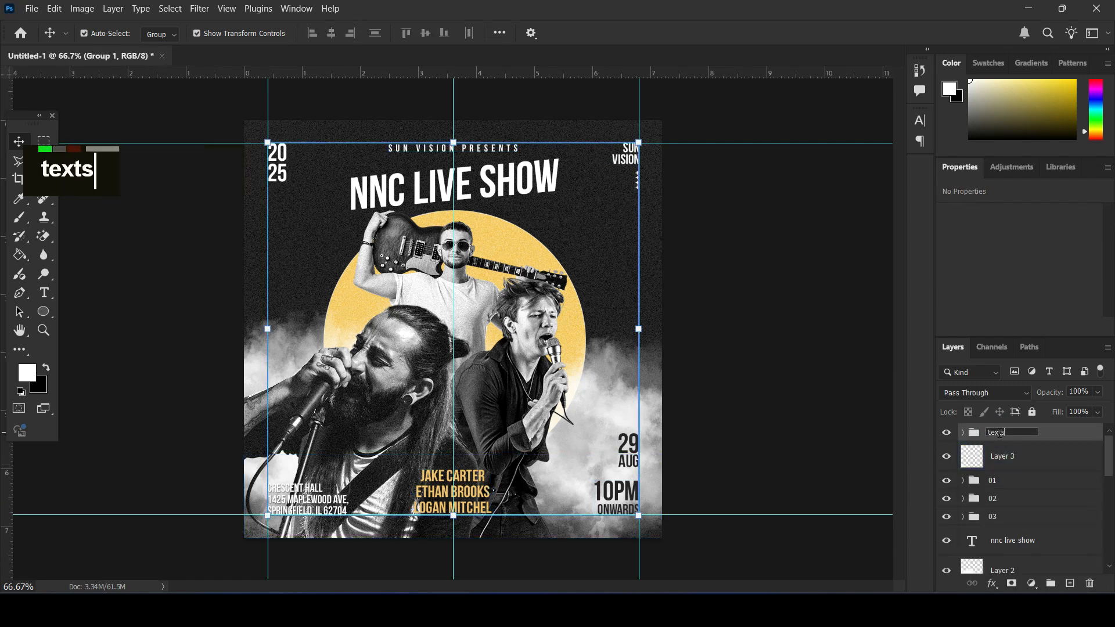
{"action": "left_click", "coordinate": [786, 368]}
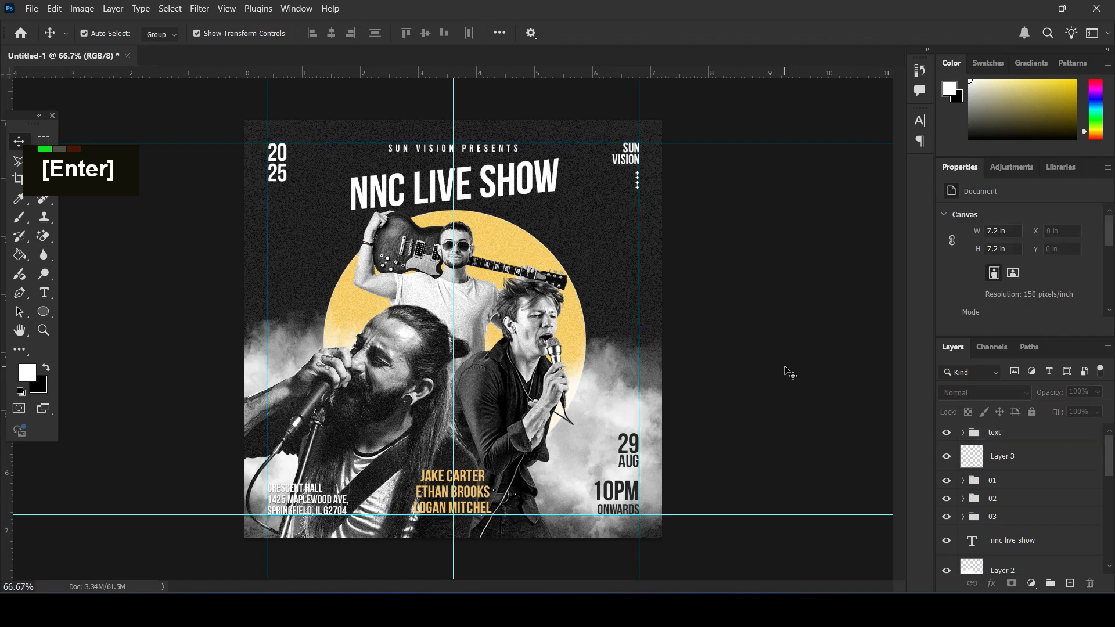
Create a new layer above the text group and prepare a soft round brush of 300 px
{"action": "left_click", "coordinate": [21, 218]}
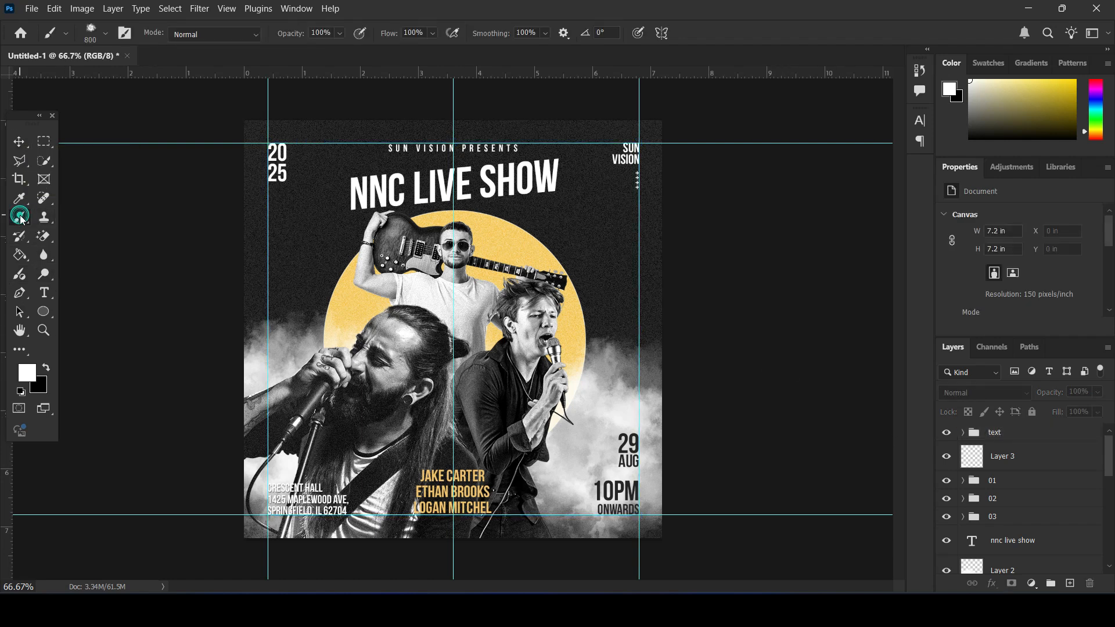
{"action": "left_click", "coordinate": [47, 367]}
{"action": "scroll", "coordinate": [997, 432], "scroll_direction": "up", "scroll_amount": 1}
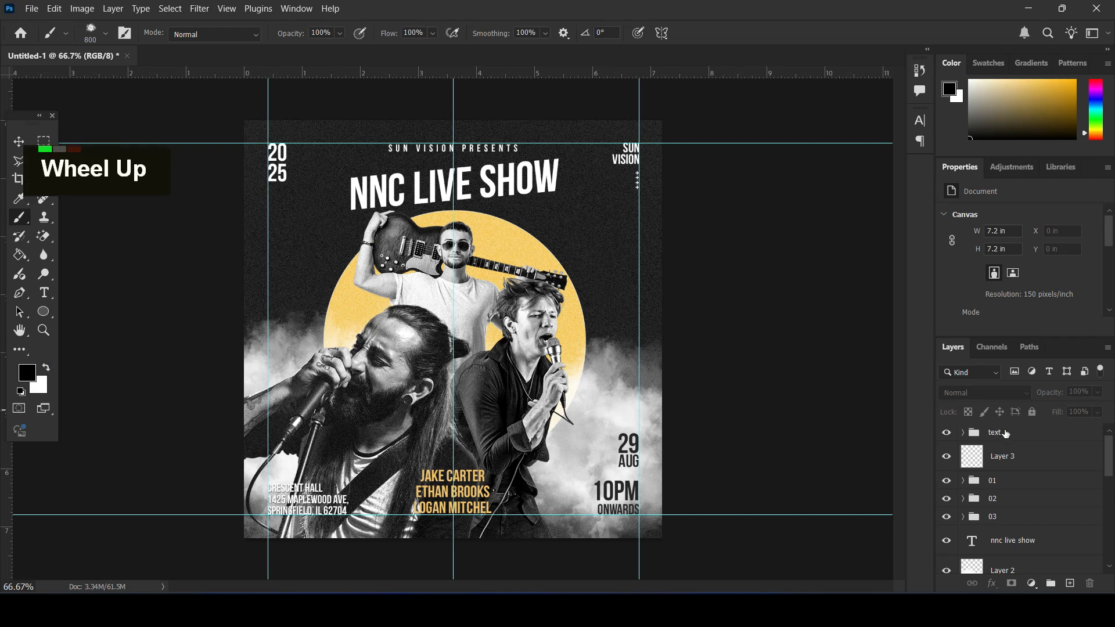
{"action": "left_click", "coordinate": [999, 433]}
{"action": "left_click", "coordinate": [1068, 581]}
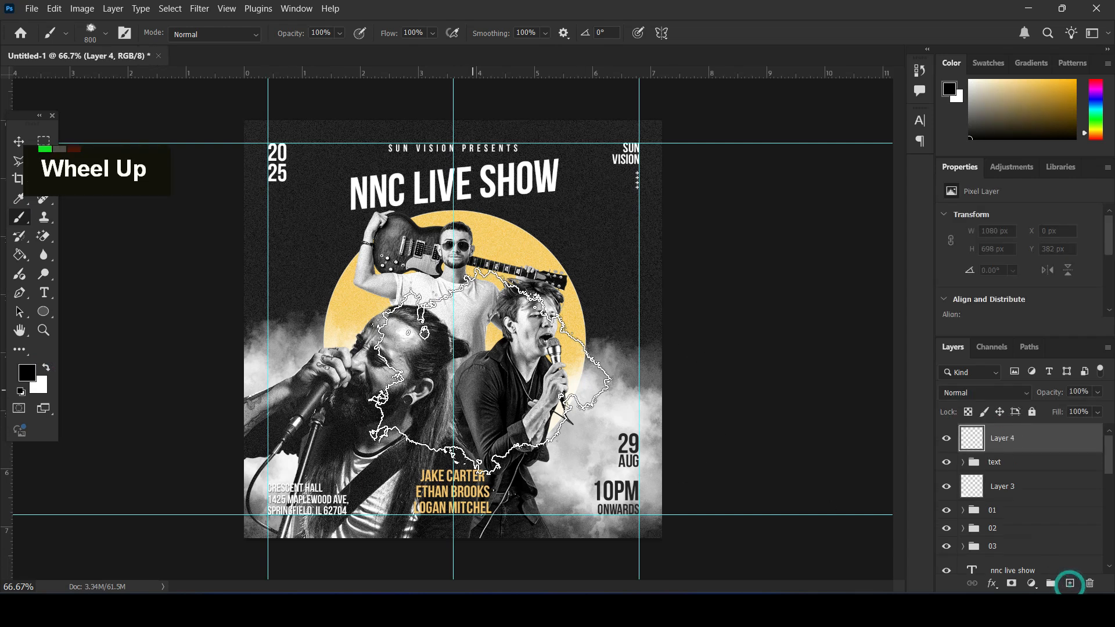
{"action": "left_click", "coordinate": [91, 33]}
{"action": "double_click", "coordinate": [66, 170]}
{"action": "key", "text": "bracketleft"}
{"action": "key", "text": "bracketleft"}
{"action": "key", "text": "bracketleft"}
{"action": "key", "text": "bracketleft"}
{"action": "key", "text": "bracketleft"}
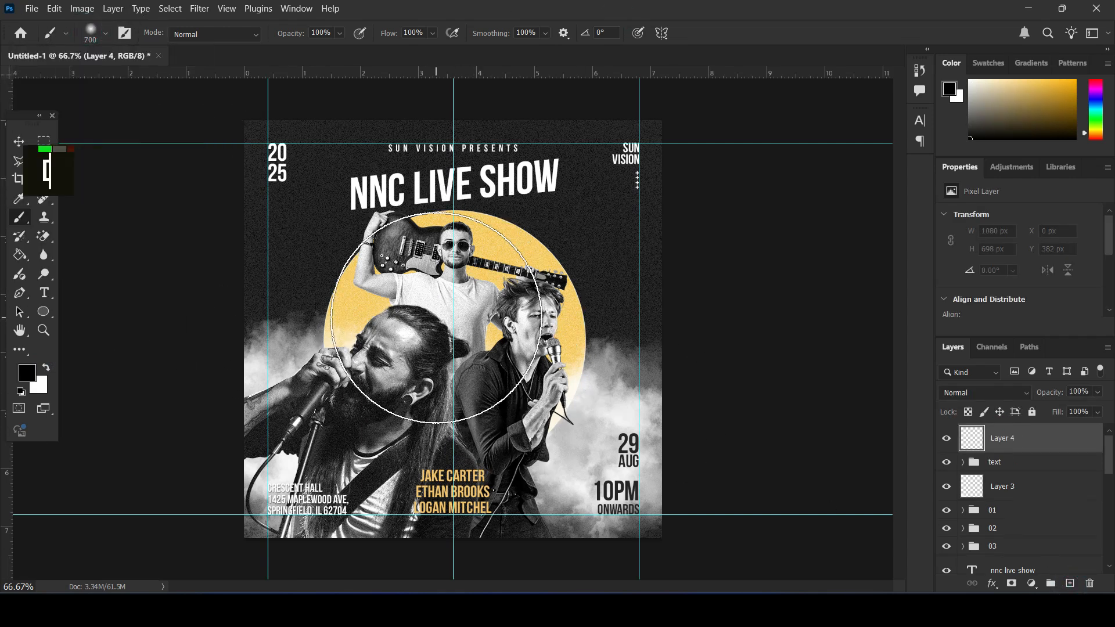
Set the foreground color to orange ffb245 and swap it with the background color
{"action": "left_click", "coordinate": [26, 372]}
{"action": "left_click", "coordinate": [844, 345]}
{"action": "left_click_drag", "start_coordinate": [932, 502], "coordinate": [932, 507]}
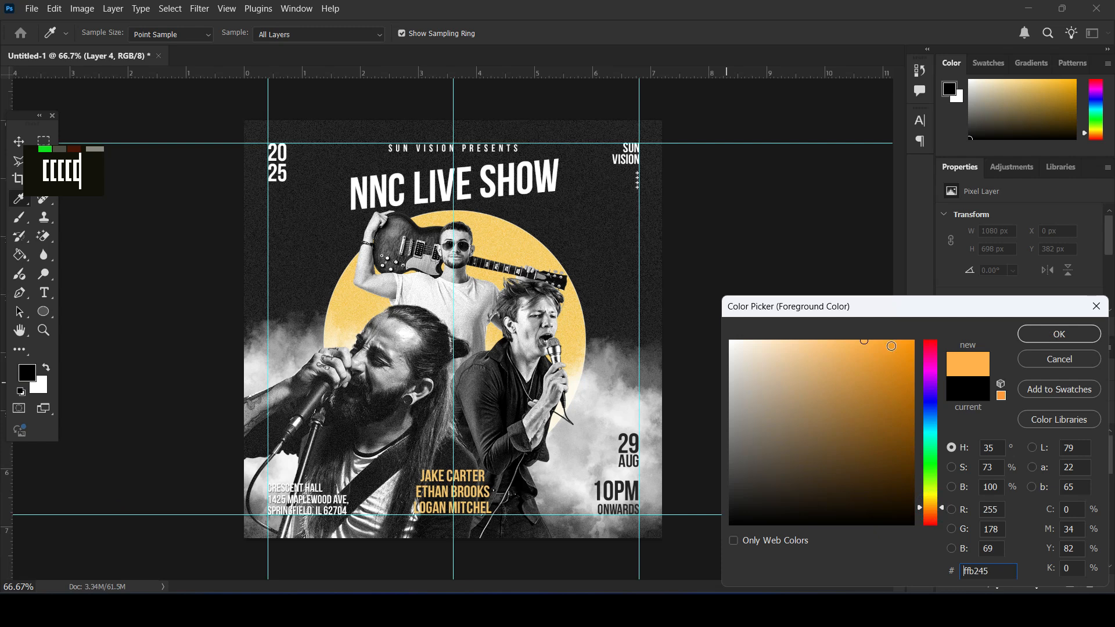
{"action": "left_click", "coordinate": [1037, 336]}
{"action": "left_click", "coordinate": [47, 367]}
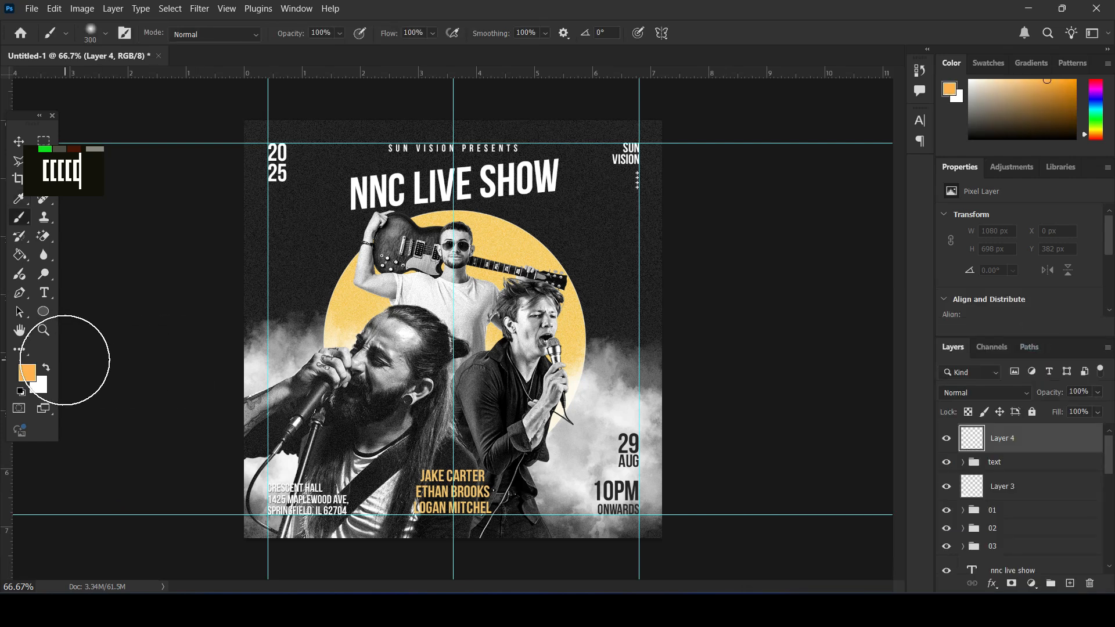
Set the foreground color to a light yellow close to ffdd81 while keeping orange as the background color
{"action": "double_click", "coordinate": [28, 372]}
{"action": "left_click", "coordinate": [931, 503]}
{"action": "left_click_drag", "start_coordinate": [845, 361], "coordinate": [821, 329]}
{"action": "left_click", "coordinate": [1037, 335]}
{"action": "key", "text": "b"}
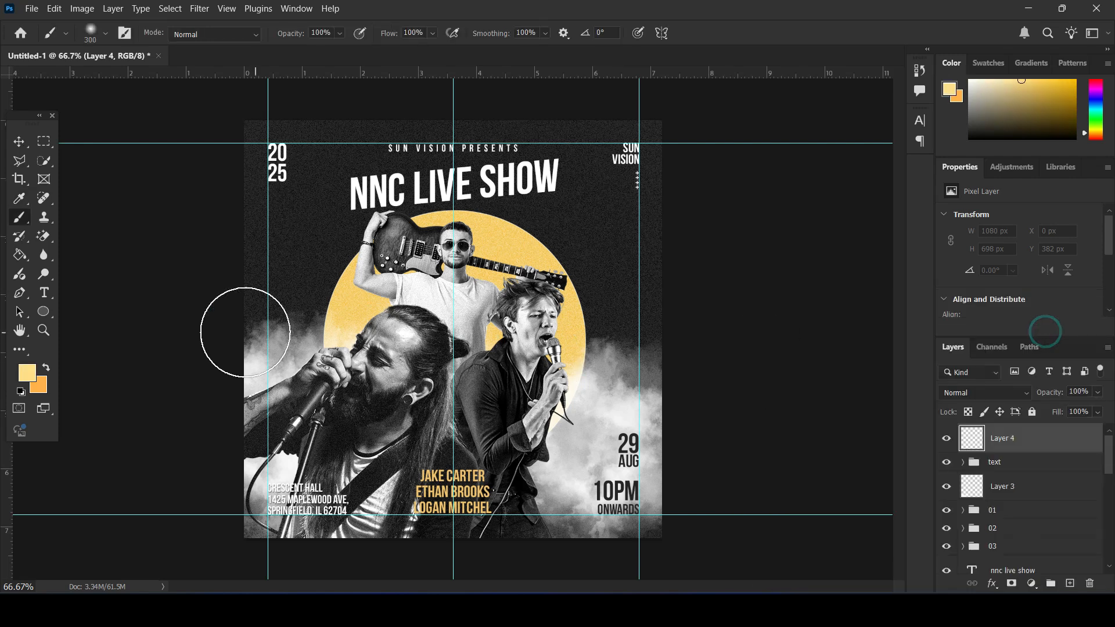
{"action": "left_click", "coordinate": [35, 374]}
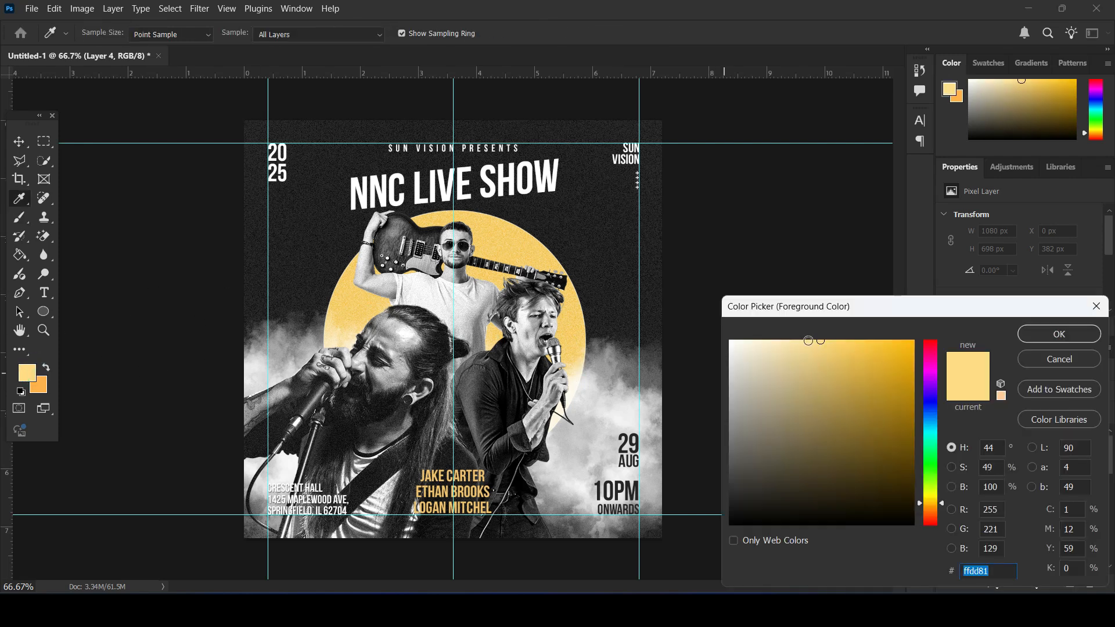
{"action": "key", "text": "Return"}
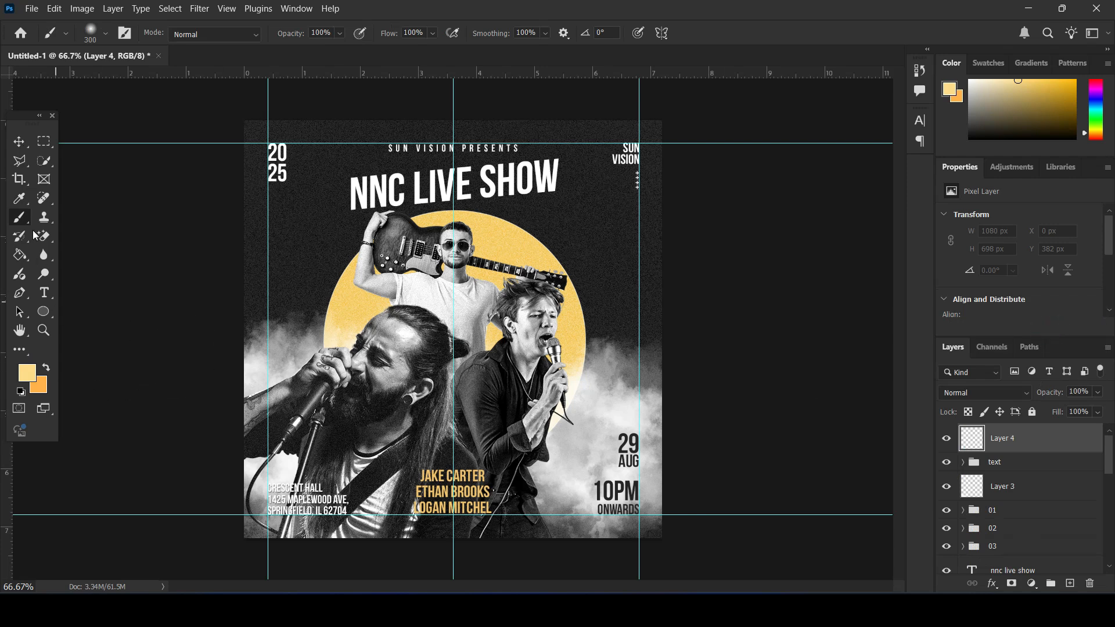
Paint a soft orange spot with the 300 px brush over the long-haired singer's head
{"action": "left_click", "coordinate": [17, 145]}
{"action": "left_click", "coordinate": [42, 367]}
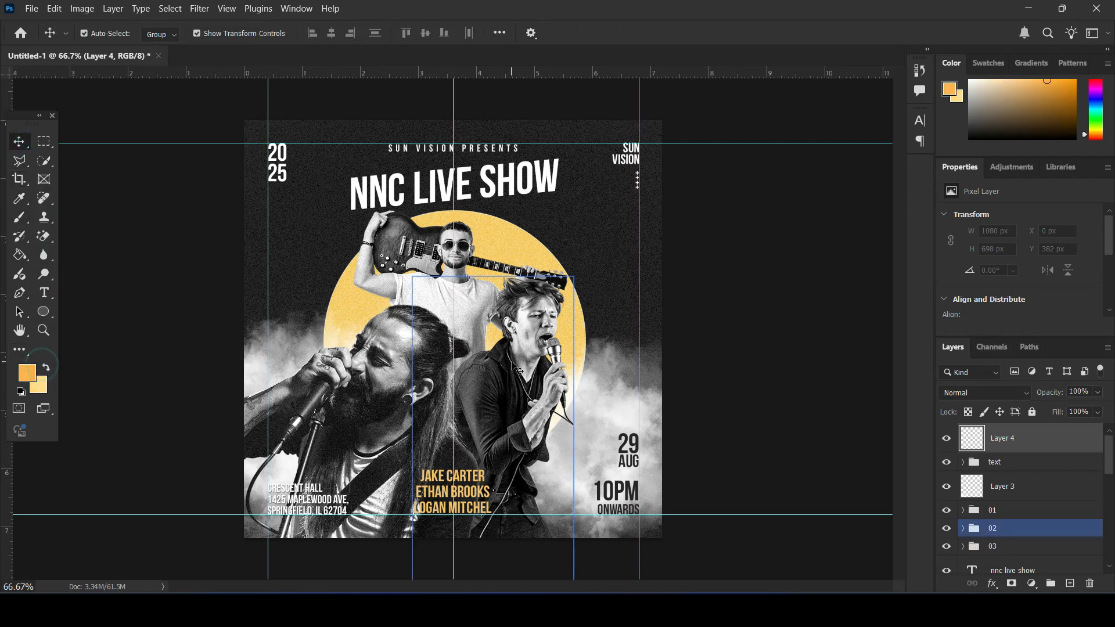
{"action": "left_click", "coordinate": [19, 221]}
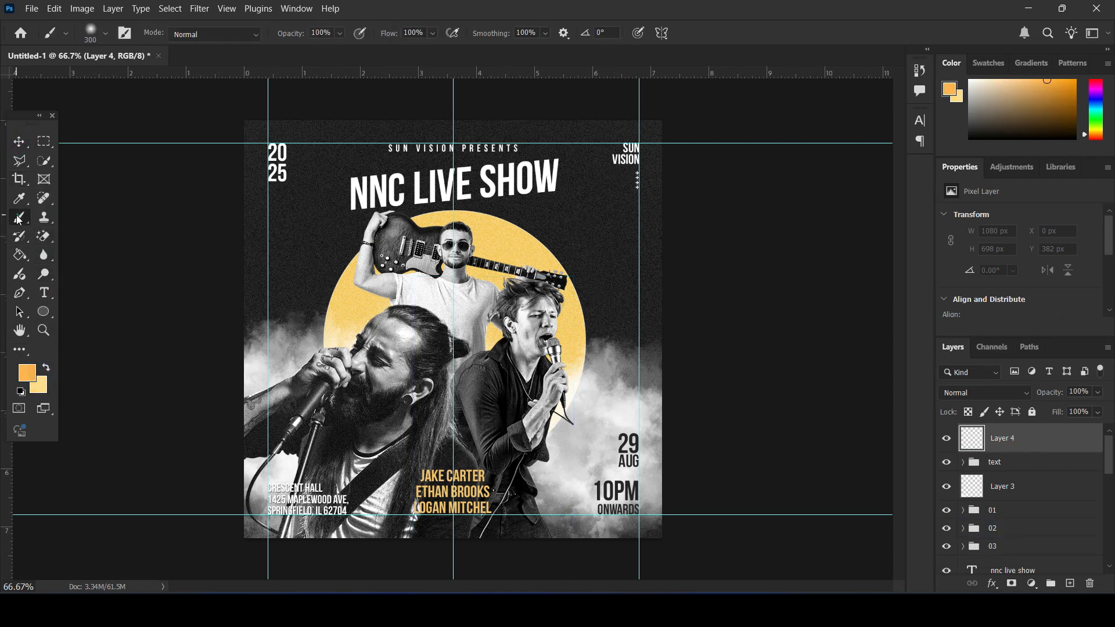
{"action": "left_click_drag", "start_coordinate": [419, 350], "coordinate": [426, 357]}
Reduce the brush to 150 px and switch to light yellow for the center of the orange spot
{"action": "key", "text": "bracketleft"}
{"action": "key", "text": "bracketleft"}
{"action": "key", "text": "bracketleft"}
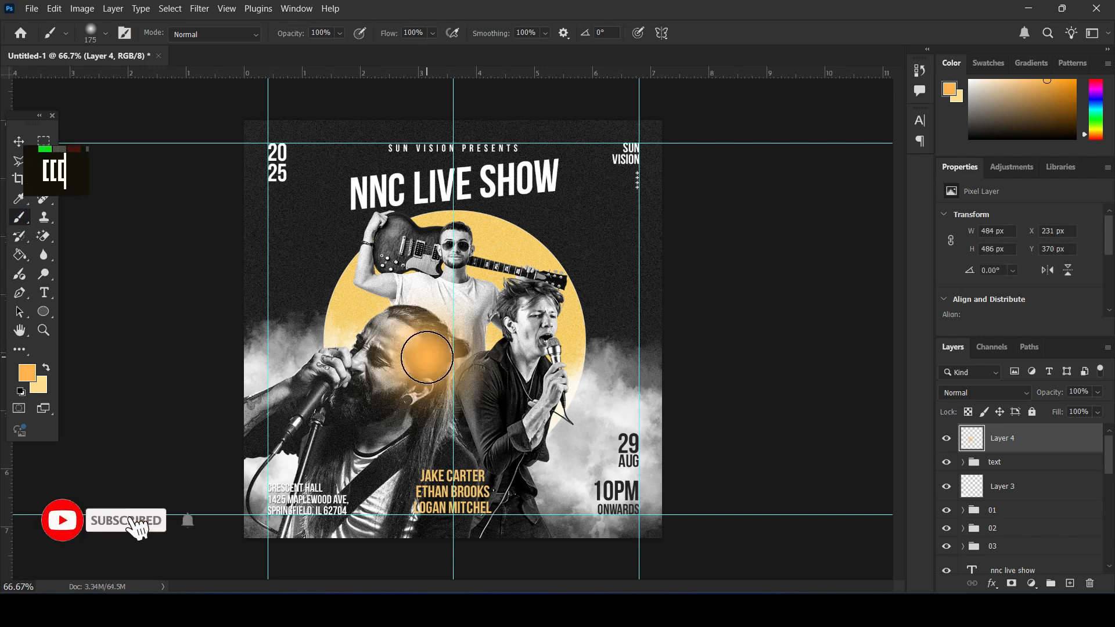
{"action": "key", "text": "bracketleft"}
{"action": "key", "text": "x"}
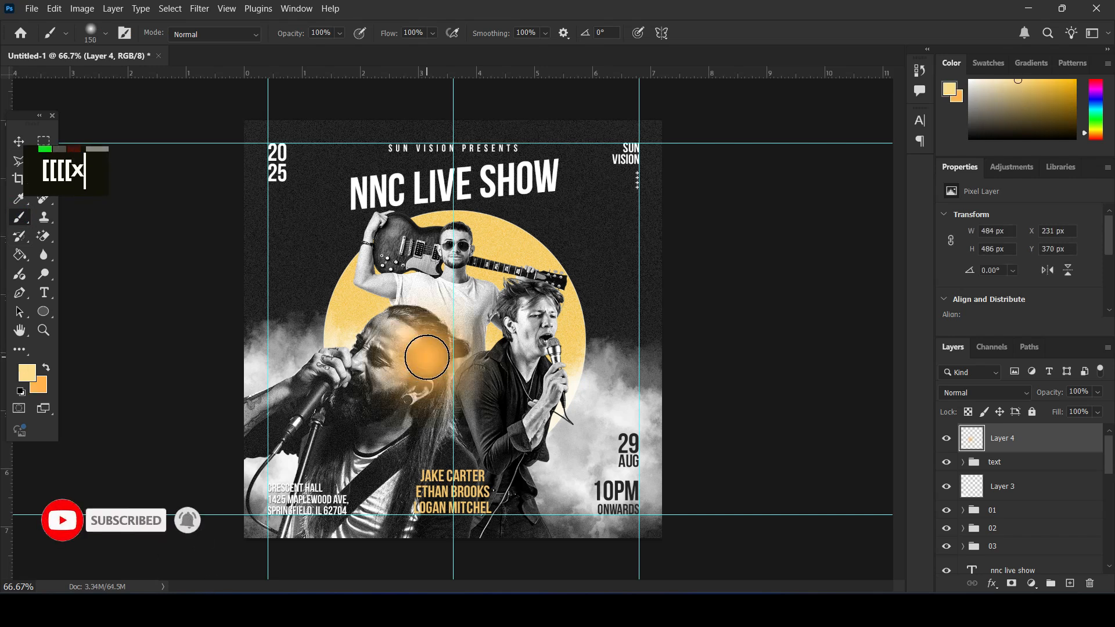
Set the glow layer's blend mode to Linear Dodge (Add) and move the glow between the two singers
{"action": "left_click", "coordinate": [962, 395]}
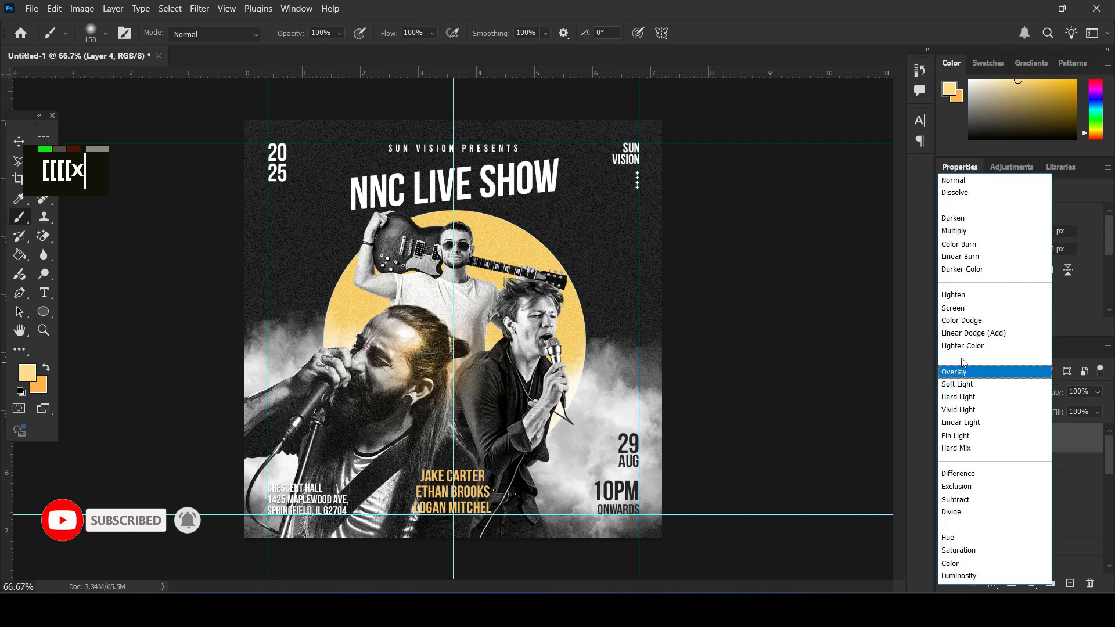
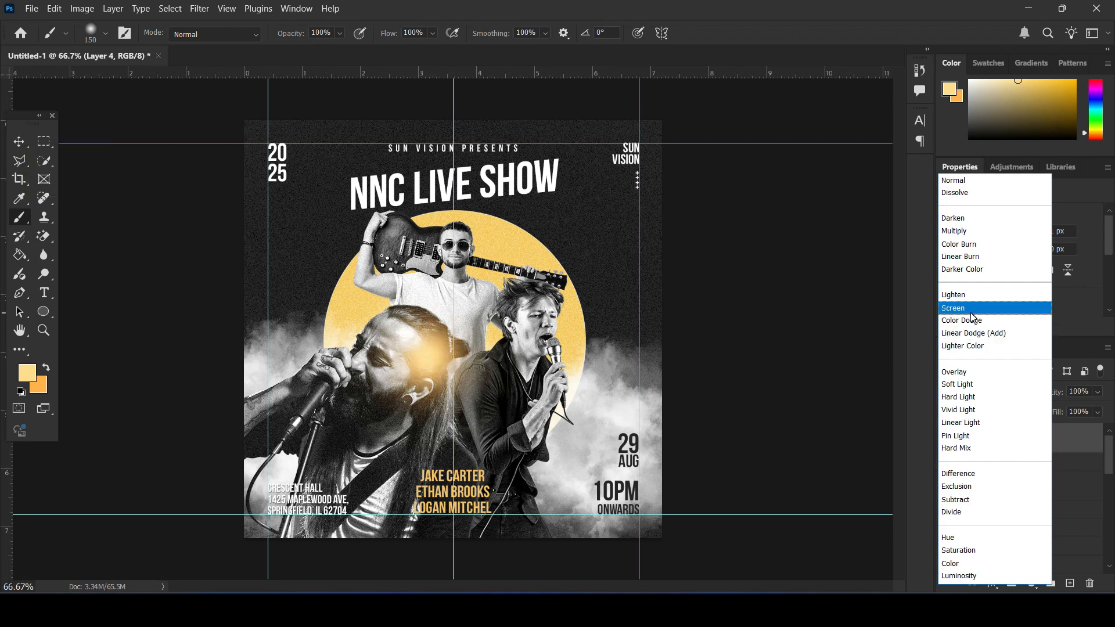
{"action": "left_click", "coordinate": [981, 334]}
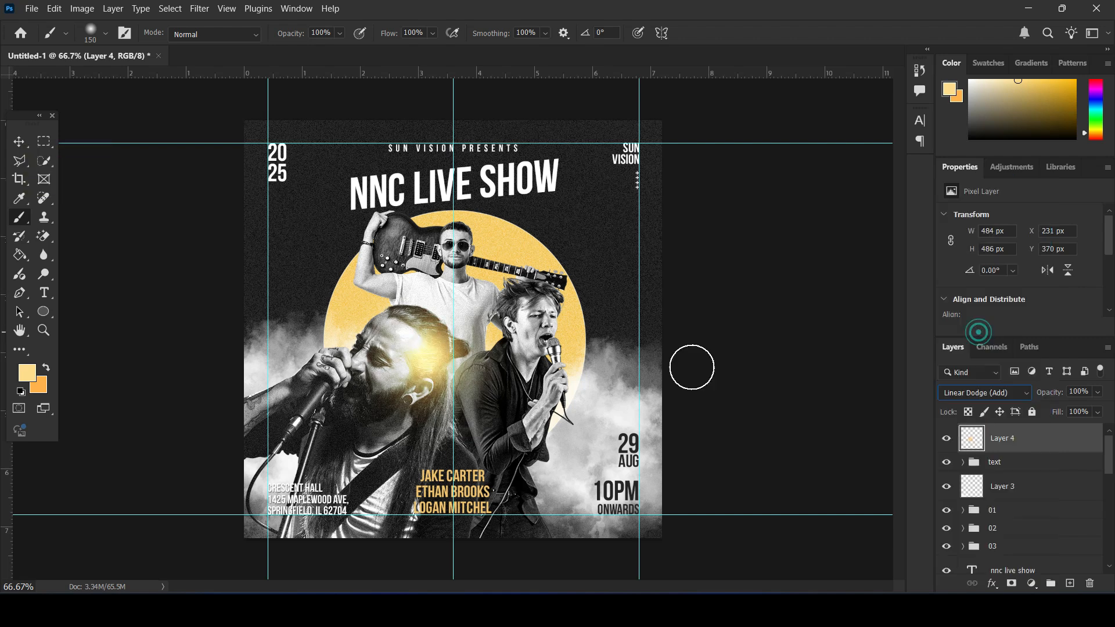
{"action": "left_click", "coordinate": [21, 142]}
{"action": "left_click_drag", "start_coordinate": [437, 364], "coordinate": [484, 346]}
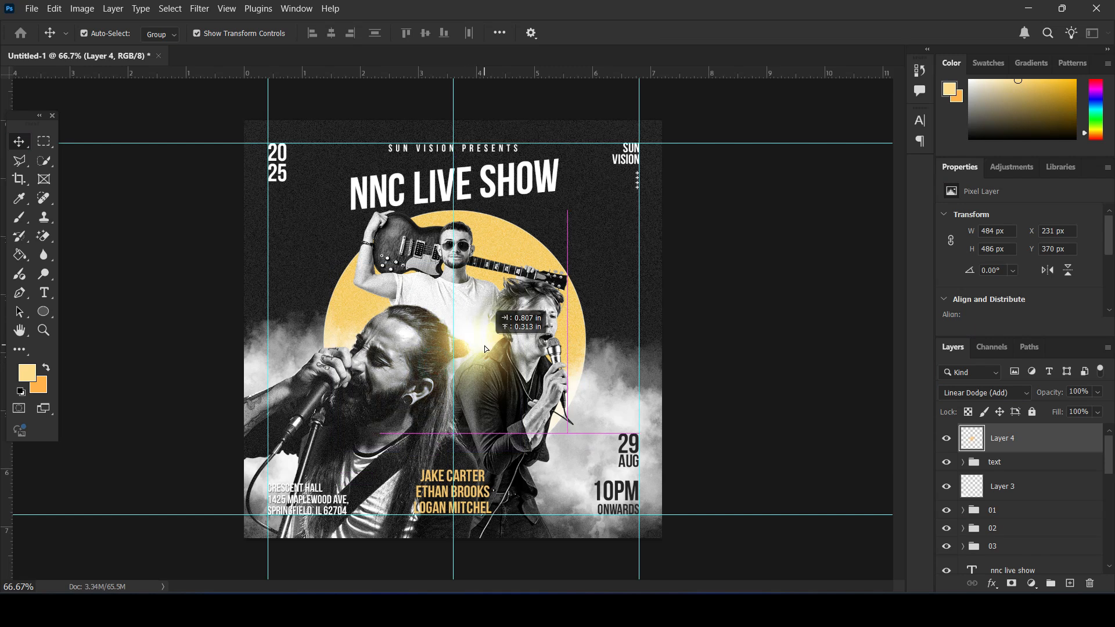
Scale the glow down to about 64% and place it beside the short-haired singer's shoulder
{"action": "left_click_drag", "start_coordinate": [566, 244], "coordinate": [533, 279]}
{"action": "left_click_drag", "start_coordinate": [477, 342], "coordinate": [488, 351]}
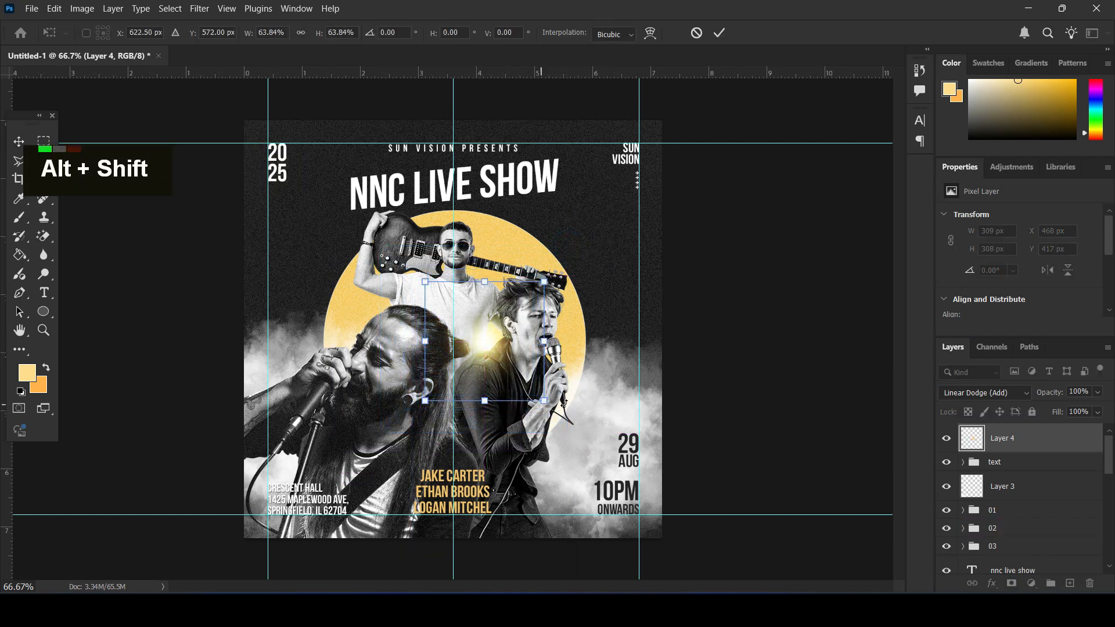
{"action": "key", "text": "Return"}
Duplicate the glow over the smoke at the poster's right edge, stretching it to about 343% width and 147% height
{"action": "left_click_drag", "start_coordinate": [487, 349], "coordinate": [819, 359]}
{"action": "left_click_drag", "start_coordinate": [620, 358], "coordinate": [554, 357]}
{"action": "left_click_drag", "start_coordinate": [772, 298], "coordinate": [875, 243]}
{"action": "left_click_drag", "start_coordinate": [651, 336], "coordinate": [600, 374]}
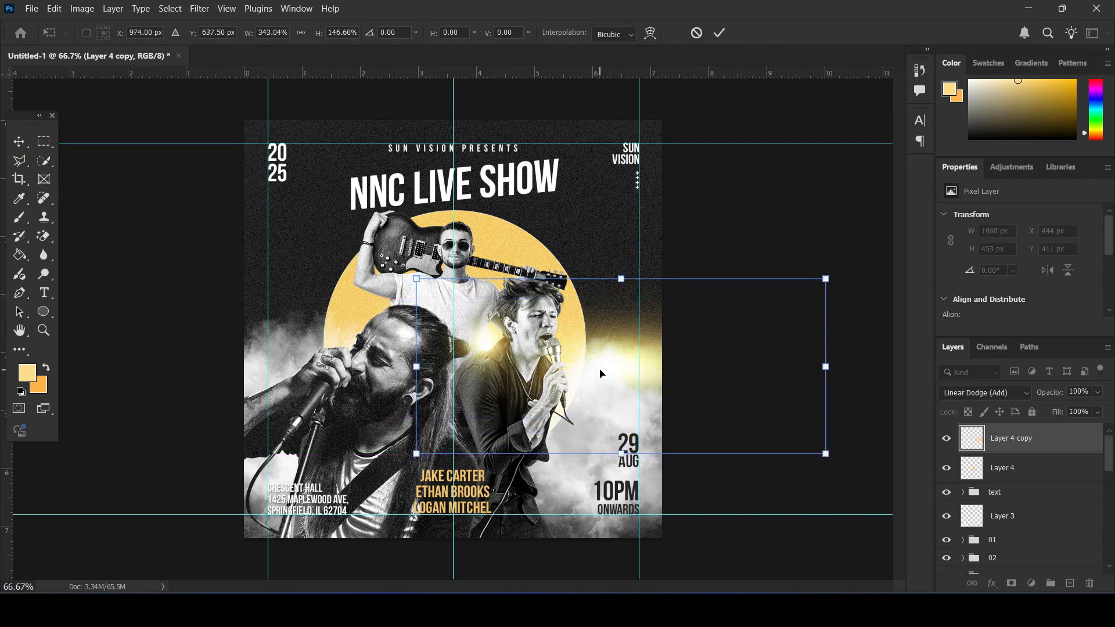
{"action": "key", "text": "Return"}
Duplicate the wide glow over the smoke behind the long-haired singer, narrowed to about 84% and rotated about -31°
{"action": "left_click_drag", "start_coordinate": [615, 359], "coordinate": [302, 319]}
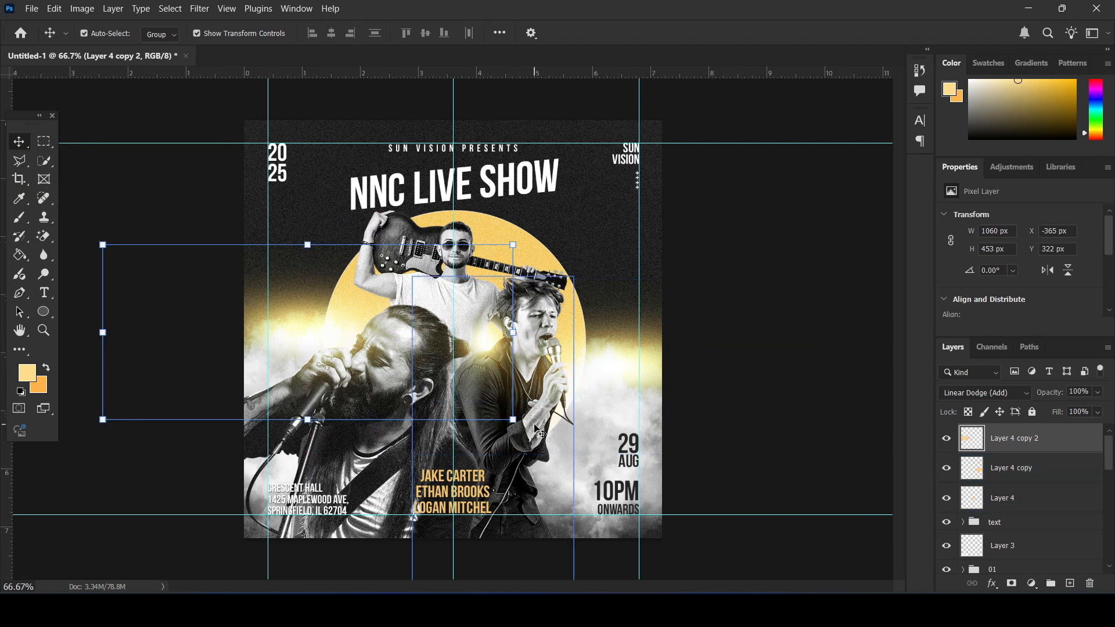
{"action": "left_click_drag", "start_coordinate": [526, 425], "coordinate": [521, 228]}
{"action": "left_click_drag", "start_coordinate": [307, 327], "coordinate": [335, 312]}
{"action": "left_click_drag", "start_coordinate": [472, 164], "coordinate": [433, 220]}
{"action": "left_click_drag", "start_coordinate": [306, 334], "coordinate": [299, 327]}
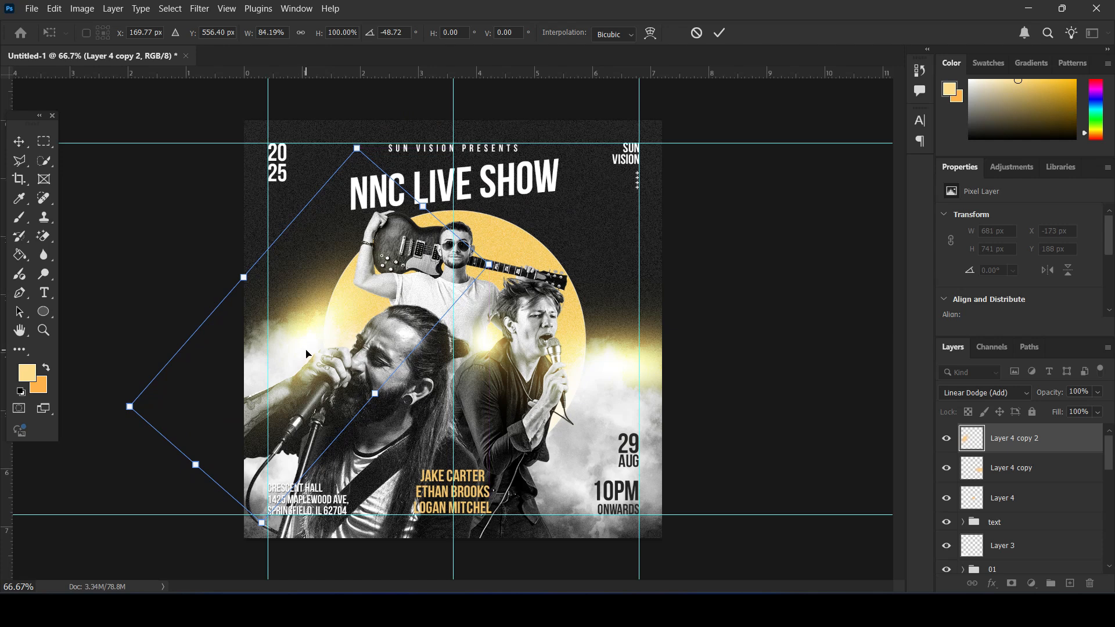
{"action": "left_click_drag", "start_coordinate": [511, 266], "coordinate": [517, 277]}
{"action": "left_click_drag", "start_coordinate": [308, 338], "coordinate": [306, 331]}
{"action": "left_click_drag", "start_coordinate": [504, 256], "coordinate": [515, 299]}
{"action": "left_click_drag", "start_coordinate": [278, 323], "coordinate": [288, 315]}
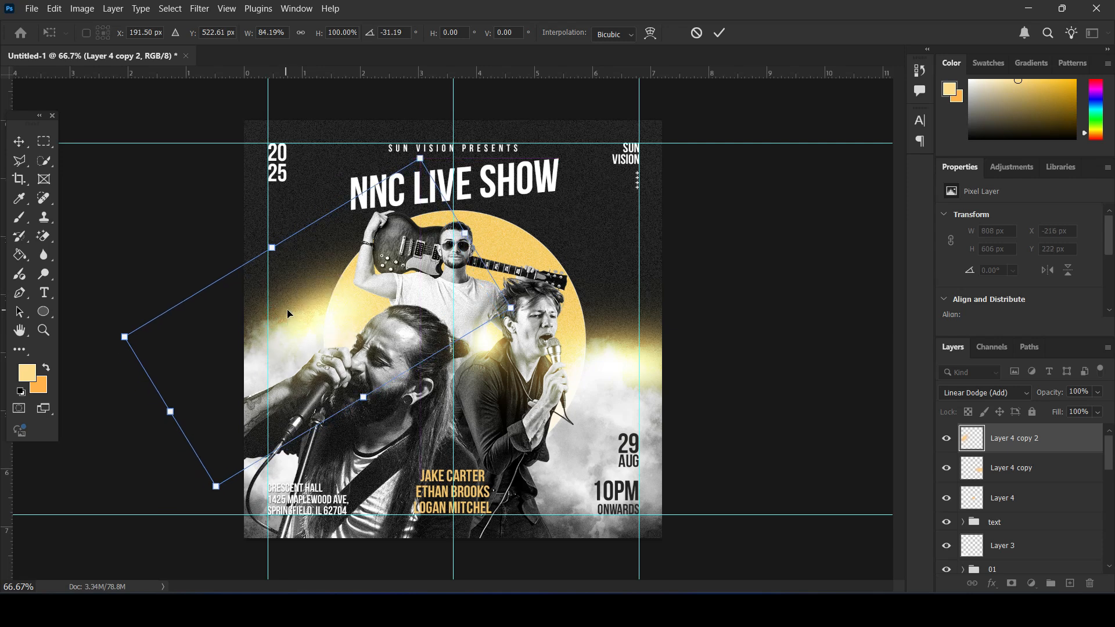
{"action": "key", "text": "Return"}
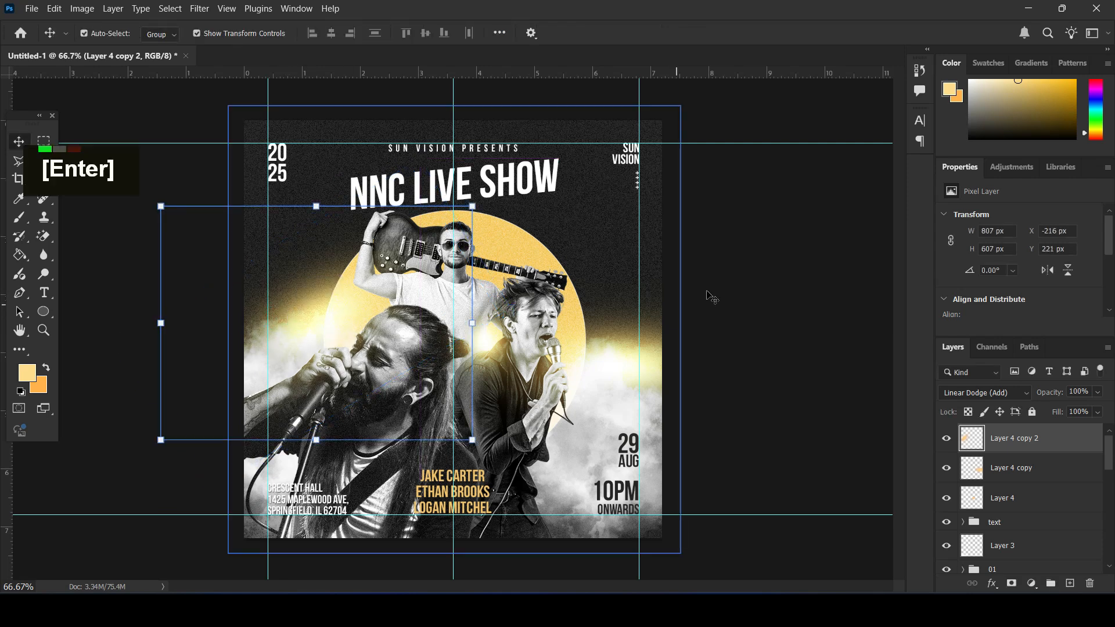
Duplicate the small glow onto the golden circle's upper right edge and enlarge it to about 158%
{"action": "left_click", "coordinate": [786, 259]}
{"action": "left_click", "coordinate": [487, 353], "text": "alt"}
{"action": "left_click_drag", "start_coordinate": [486, 353], "coordinate": [530, 261]}
{"action": "key", "text": "ctrl+t"}
{"action": "left_click_drag", "start_coordinate": [587, 190], "coordinate": [620, 157]}
{"action": "left_click_drag", "start_coordinate": [533, 252], "coordinate": [526, 250]}
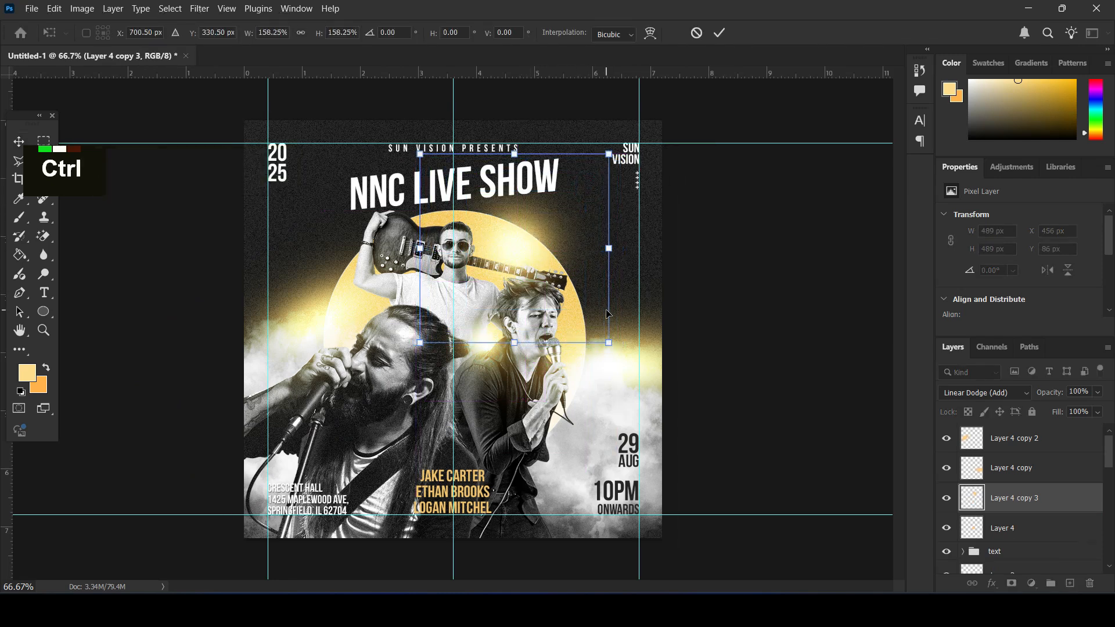
Warp the upper glow copy so it bends along the golden circle's upper right edge
{"action": "left_click", "coordinate": [652, 29]}
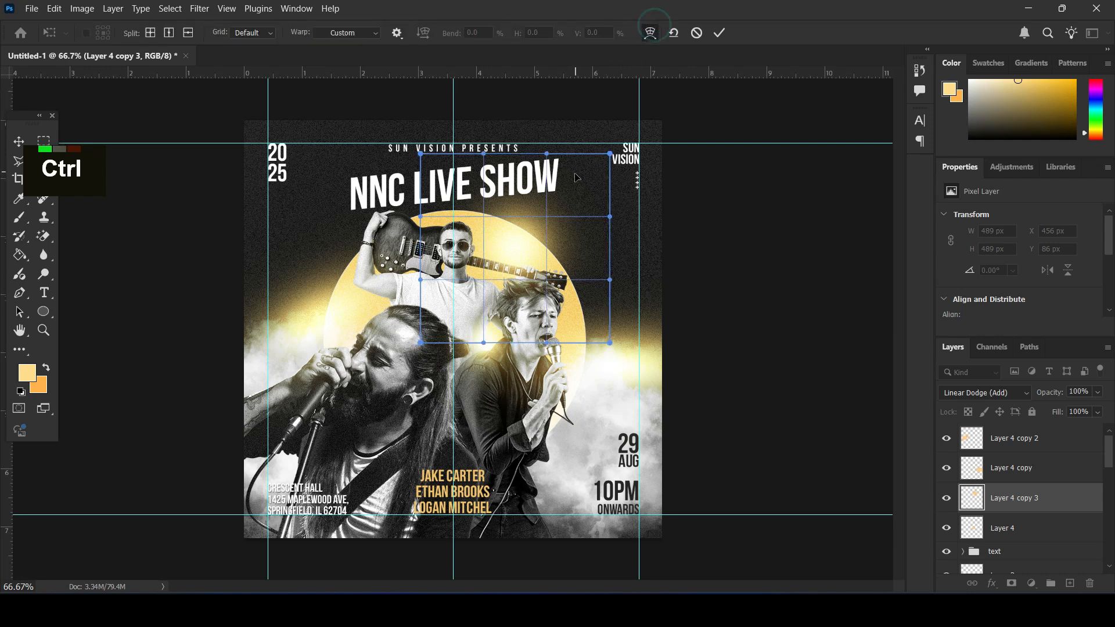
{"action": "left_click_drag", "start_coordinate": [575, 183], "coordinate": [565, 204]}
{"action": "left_click_drag", "start_coordinate": [577, 271], "coordinate": [585, 278]}
{"action": "left_click_drag", "start_coordinate": [483, 220], "coordinate": [475, 207]}
{"action": "left_click_drag", "start_coordinate": [531, 269], "coordinate": [587, 279]}
{"action": "left_click_drag", "start_coordinate": [493, 196], "coordinate": [477, 200]}
{"action": "left_click_drag", "start_coordinate": [580, 256], "coordinate": [601, 268]}
{"action": "left_click_drag", "start_coordinate": [486, 190], "coordinate": [475, 186]}
{"action": "left_click_drag", "start_coordinate": [629, 302], "coordinate": [624, 315]}
{"action": "left_click_drag", "start_coordinate": [444, 191], "coordinate": [445, 211]}
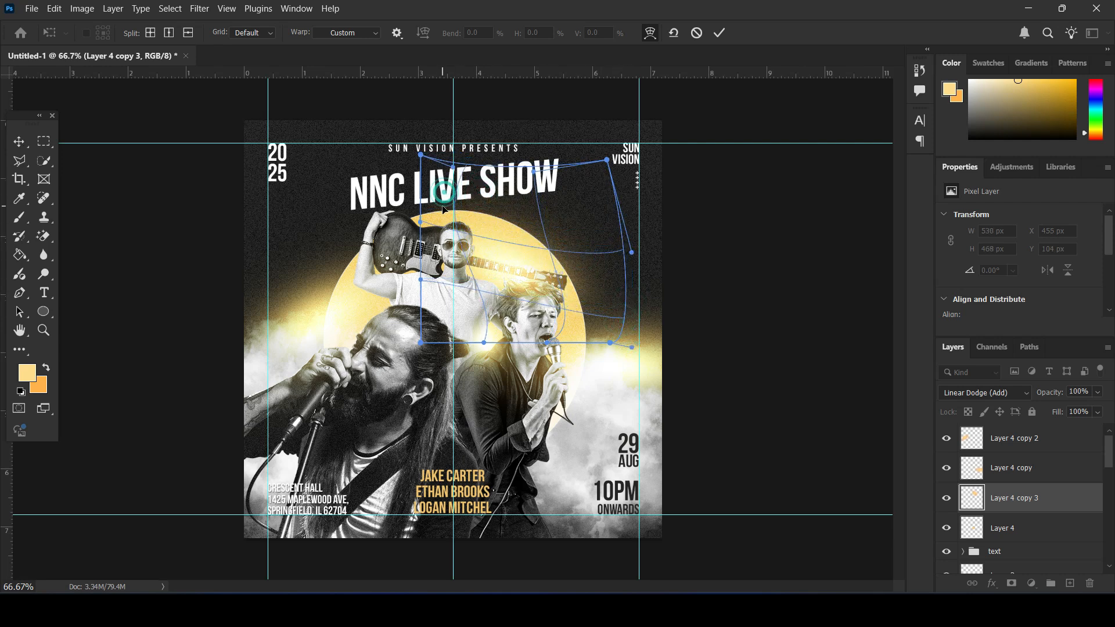
{"action": "left_click_drag", "start_coordinate": [512, 281], "coordinate": [509, 256]}
{"action": "left_click_drag", "start_coordinate": [585, 276], "coordinate": [591, 272]}
{"action": "left_click_drag", "start_coordinate": [514, 268], "coordinate": [513, 248]}
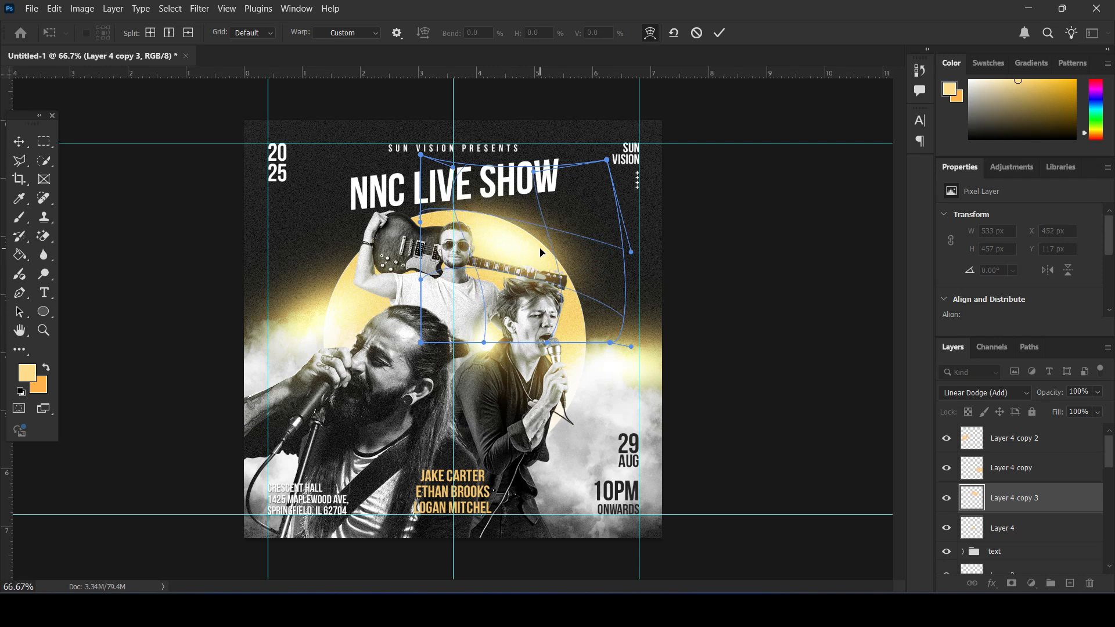
{"action": "key", "text": "Return"}
{"action": "left_click", "coordinate": [747, 284]}
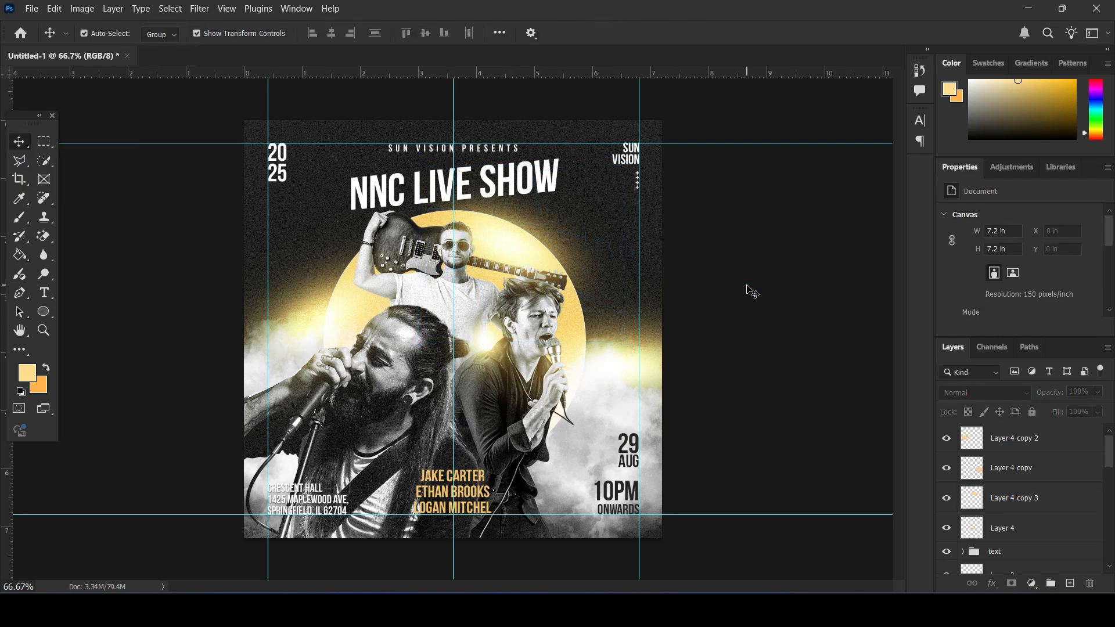
Nudge the small glow slightly up and closer to the short-haired singer
{"action": "scroll", "coordinate": [752, 291], "scroll_direction": "down", "scroll_amount": 1}
{"action": "scroll", "coordinate": [751, 290], "scroll_direction": "up", "scroll_amount": 1}
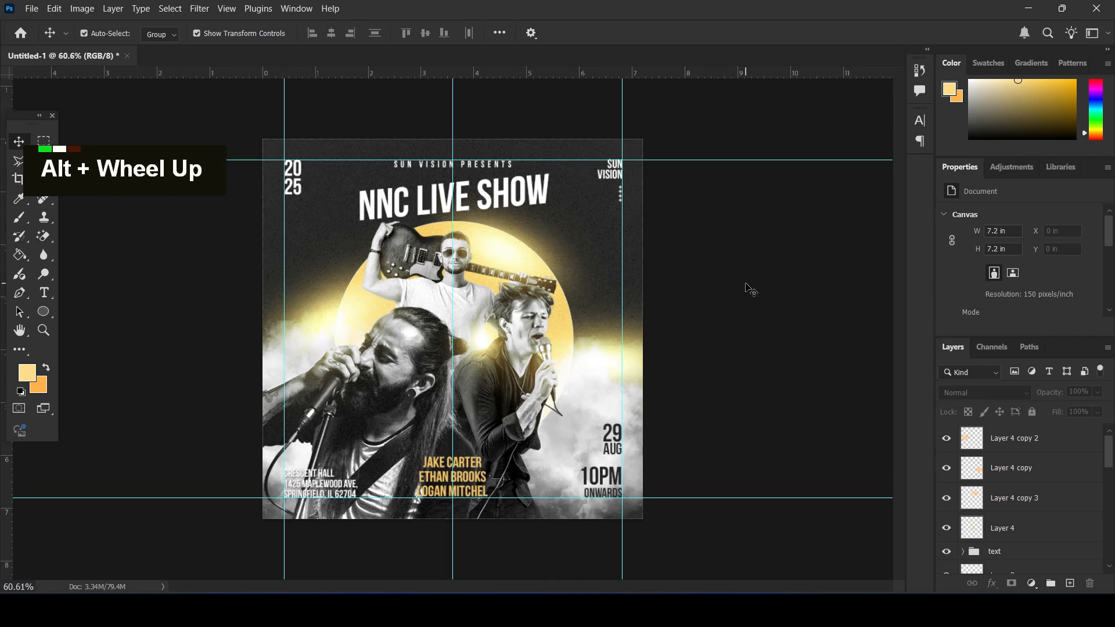
{"action": "scroll", "coordinate": [750, 291], "scroll_direction": "up", "scroll_amount": 1, "text": "alt"}
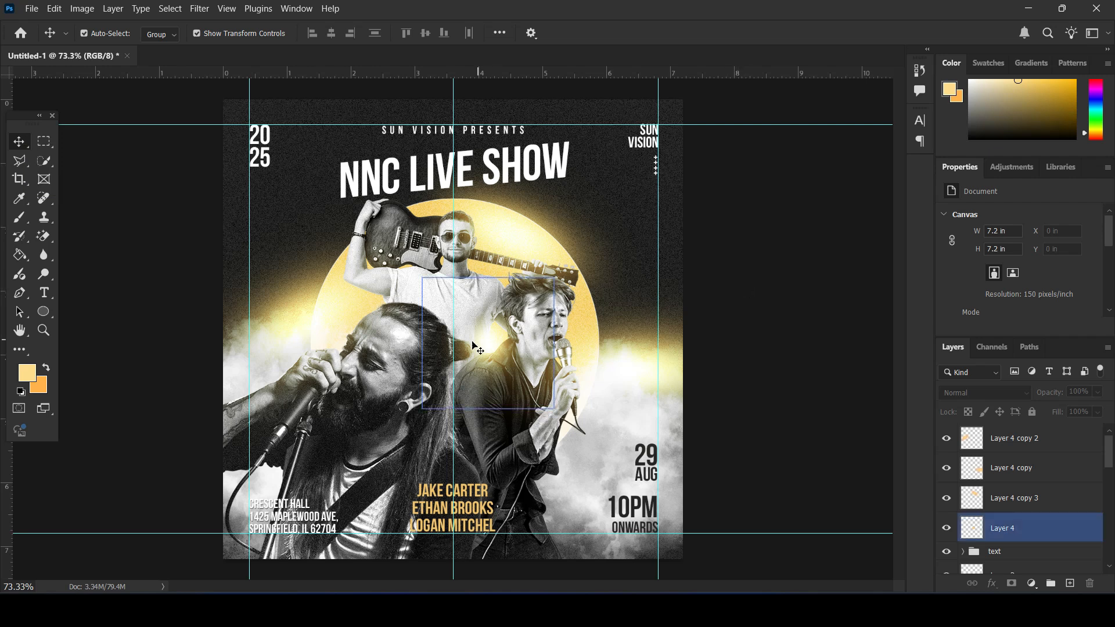
{"action": "scroll", "coordinate": [1022, 464], "scroll_direction": "down", "scroll_amount": 1}
{"action": "left_click_drag", "start_coordinate": [497, 347], "coordinate": [501, 340]}
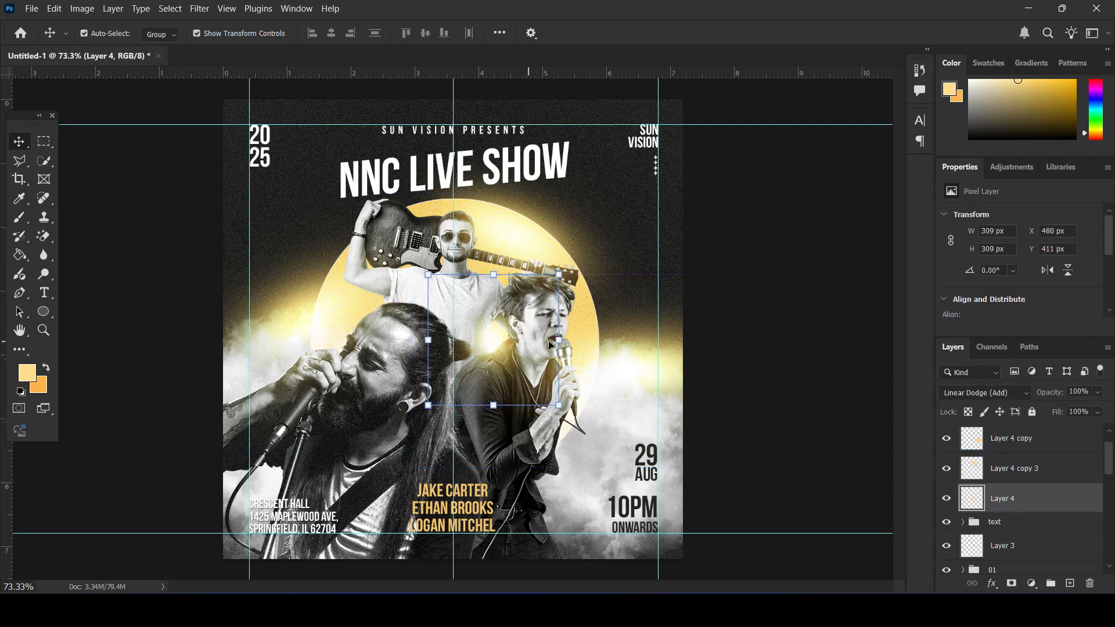
{"action": "left_click", "coordinate": [783, 279]}
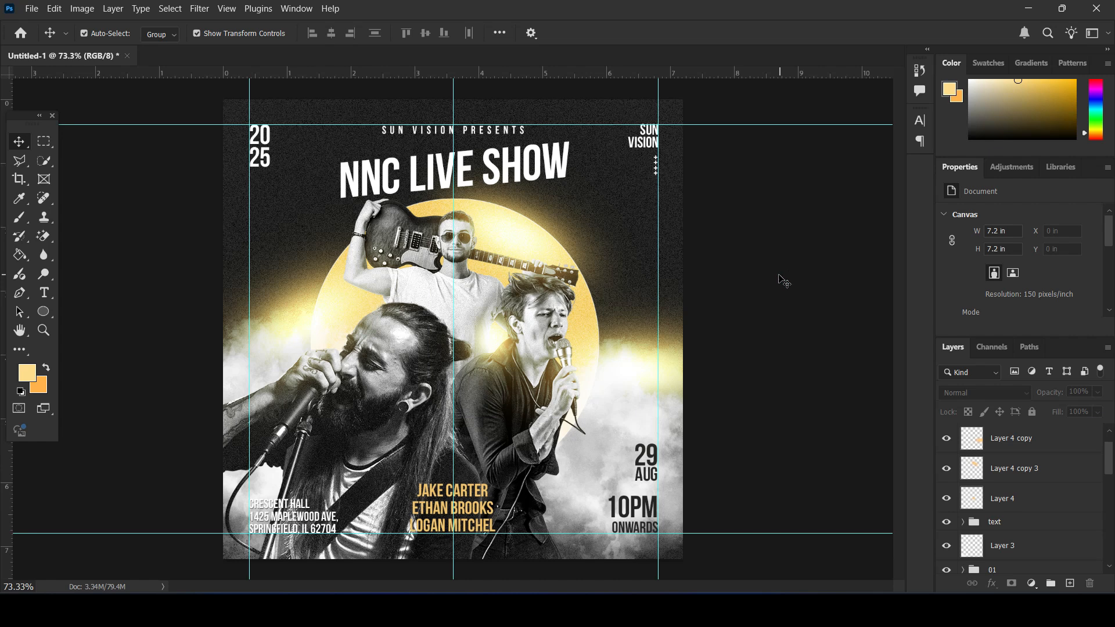
Enlarge the guitarist group 03 slightly toward the lower right
{"action": "left_click", "coordinate": [384, 235]}
{"action": "left_click", "coordinate": [582, 381], "text": "shift"}
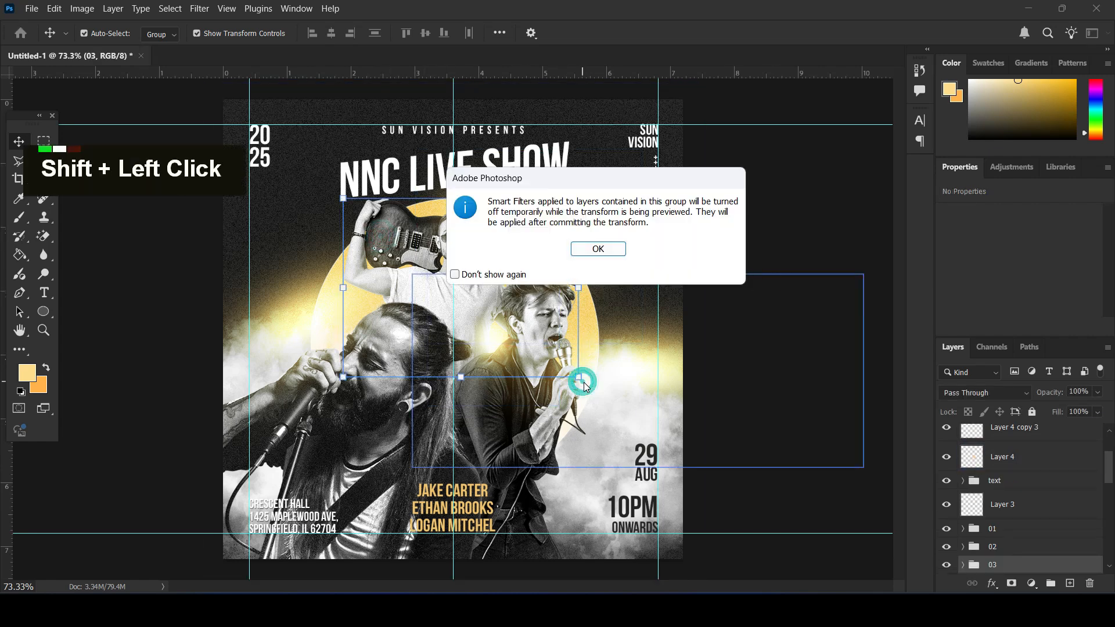
{"action": "left_click", "coordinate": [598, 248]}
{"action": "left_click_drag", "start_coordinate": [598, 248], "coordinate": [616, 367]}
{"action": "key", "text": "Return"}
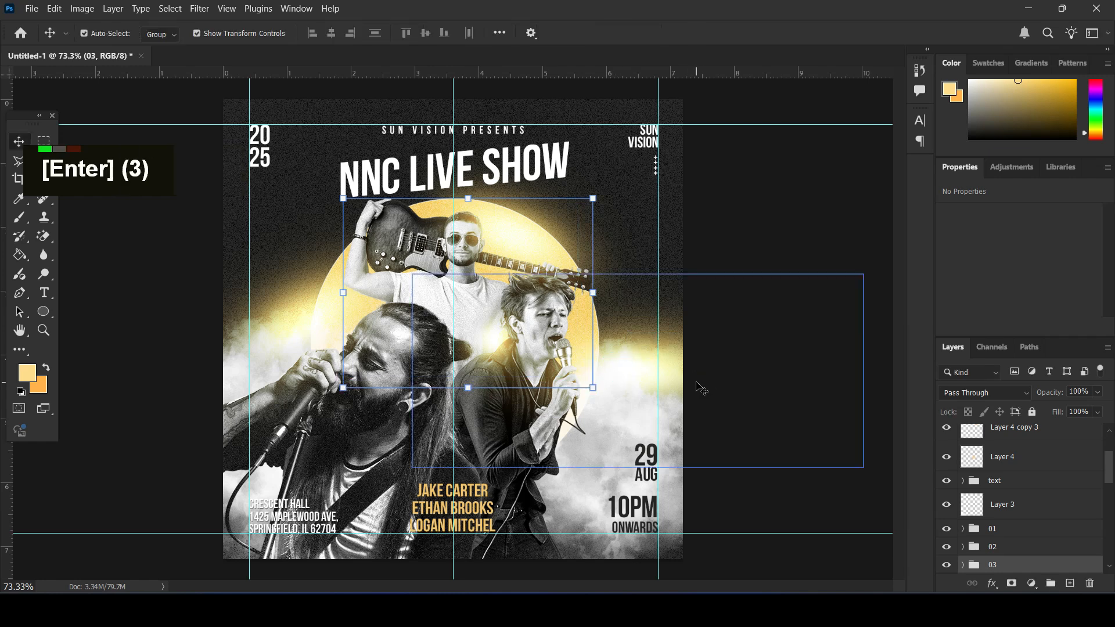
Resize the small glow beside the short-haired singer to about 281 × 282 px
{"action": "left_click", "coordinate": [697, 226]}
{"action": "left_click", "coordinate": [493, 345]}
{"action": "key", "text": "ctrl+t"}
{"action": "left_click_drag", "start_coordinate": [559, 276], "coordinate": [537, 296]}
{"action": "mouse_move", "coordinate": [500, 350]}
{"action": "left_mouse_down"}
{"action": "mouse_move", "coordinate": [511, 337]}
{"action": "mouse_move", "coordinate": [503, 345]}
{"action": "left_mouse_up"}
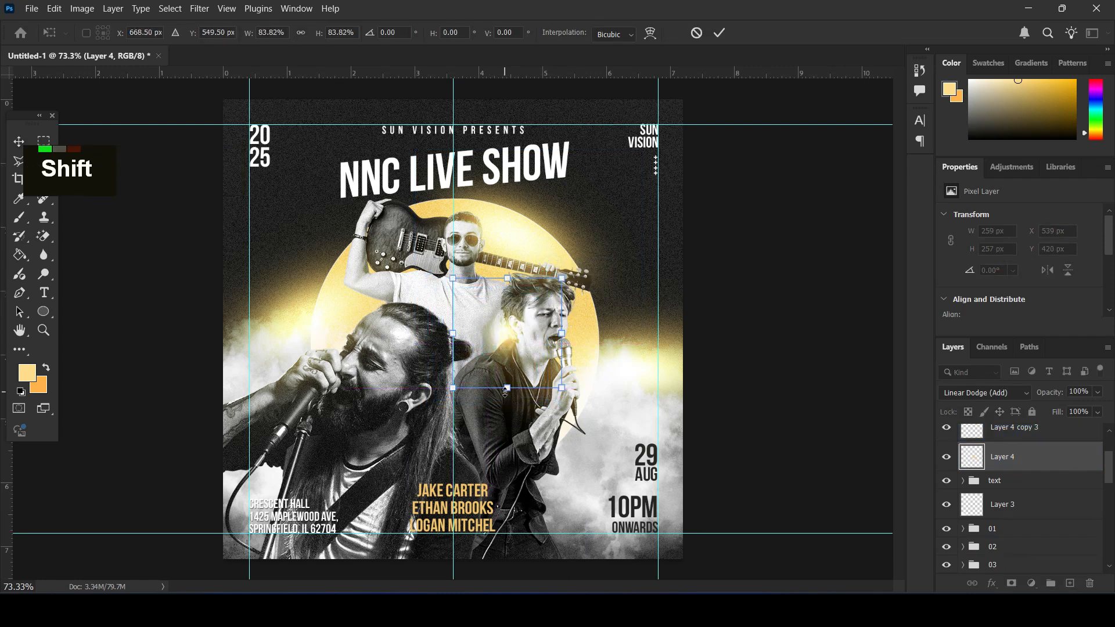
{"action": "left_click_drag", "start_coordinate": [453, 389], "coordinate": [446, 399]}
{"action": "key", "text": "Return"}
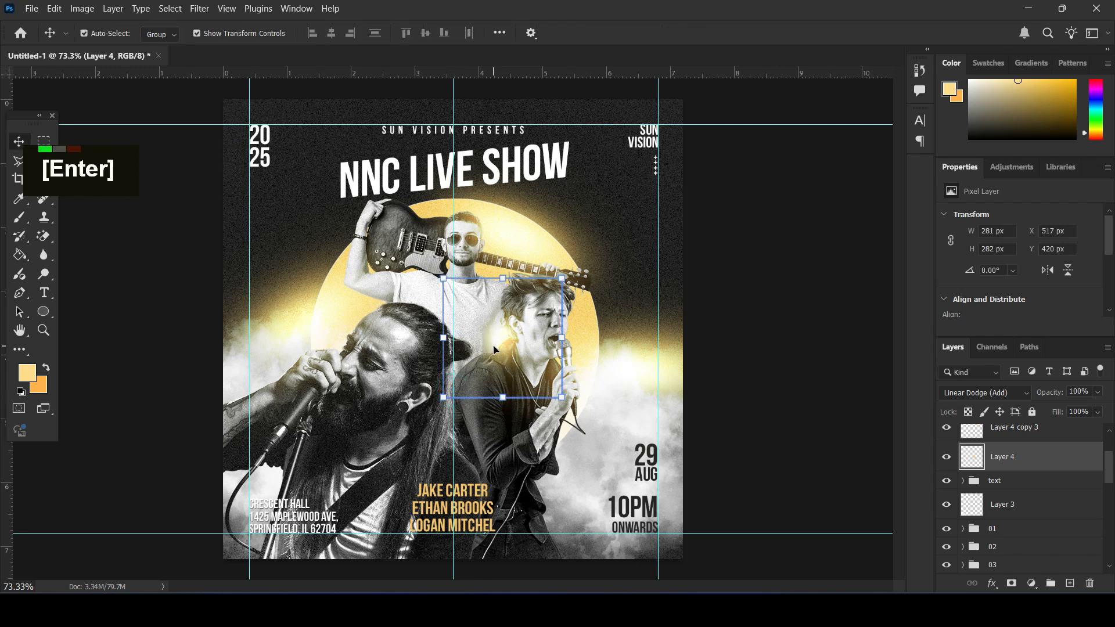
Nudge the rotated glow behind the long-haired singer slightly up and inward
{"action": "scroll", "coordinate": [772, 277], "scroll_direction": "down", "scroll_amount": 3}
{"action": "scroll", "coordinate": [597, 288], "scroll_direction": "up", "scroll_amount": 3}
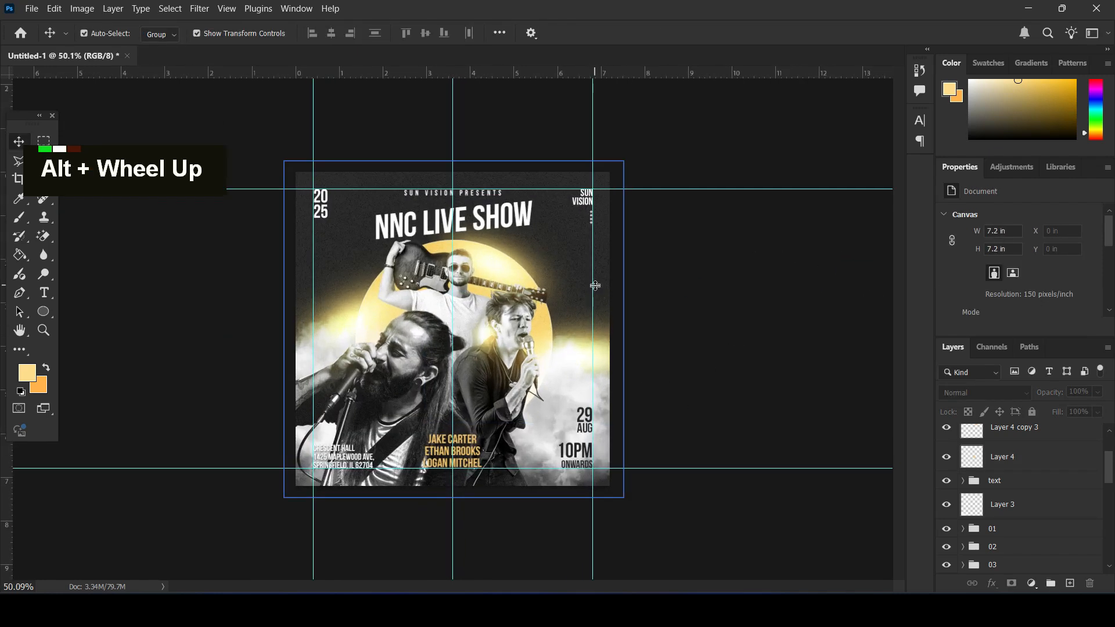
{"action": "left_click", "coordinate": [355, 324]}
{"action": "left_click_drag", "start_coordinate": [355, 324], "coordinate": [367, 314]}
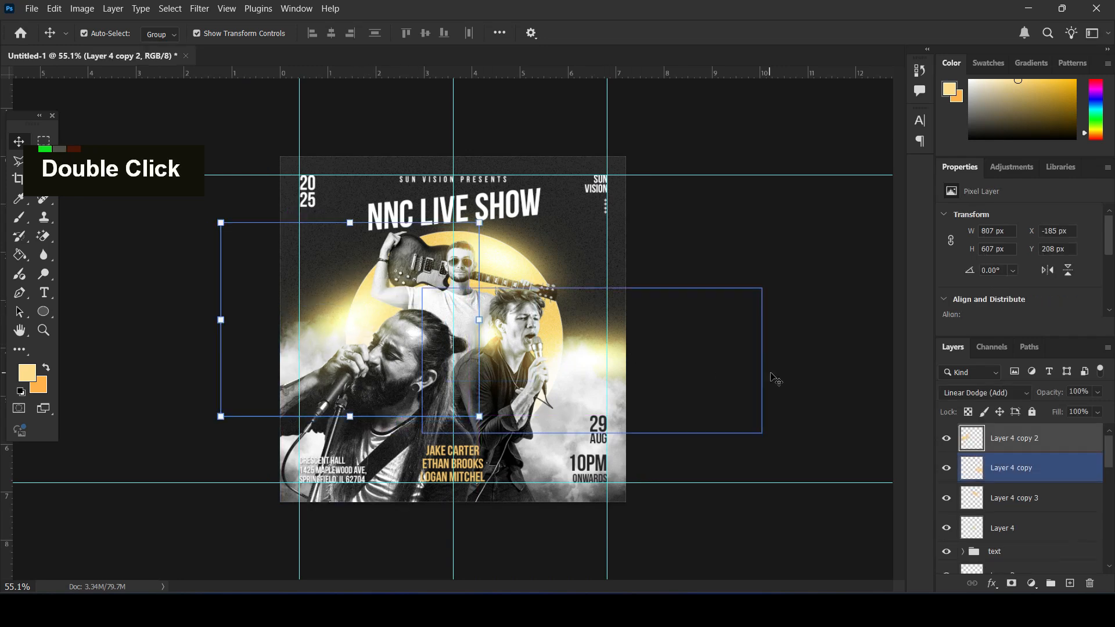
{"action": "left_click", "coordinate": [773, 375]}
Duplicate the rotated glow, stack the copy directly above group 03, and place it over the guitarist's lower body, rotated about 36°
{"action": "left_click", "coordinate": [359, 312]}
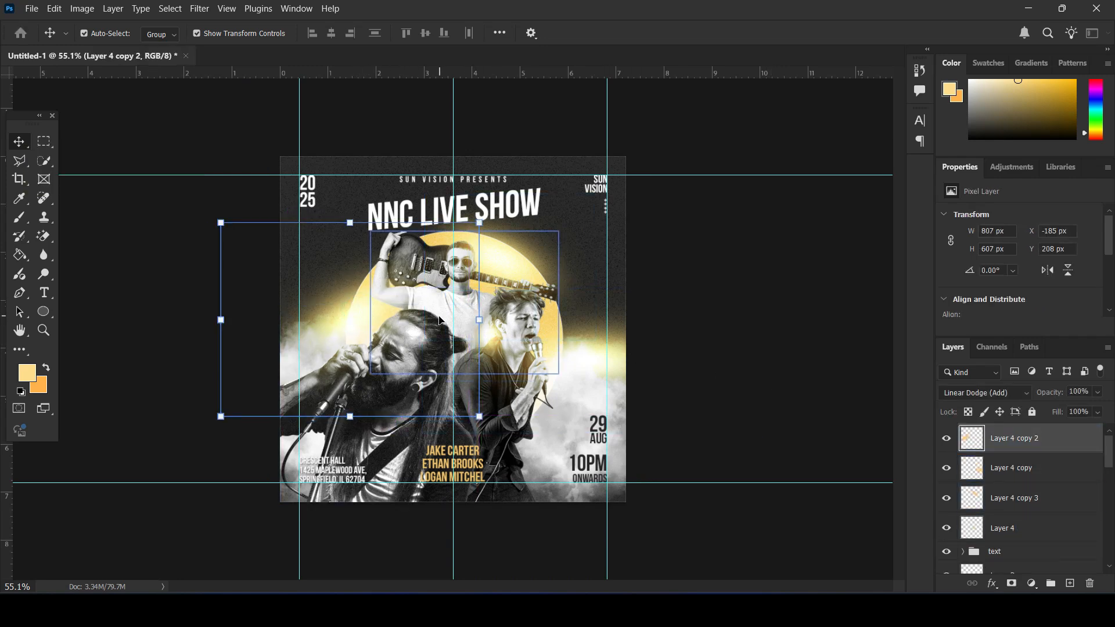
{"action": "key", "text": "ctrl+j"}
{"action": "left_click_drag", "start_coordinate": [1028, 446], "coordinate": [1026, 526]}
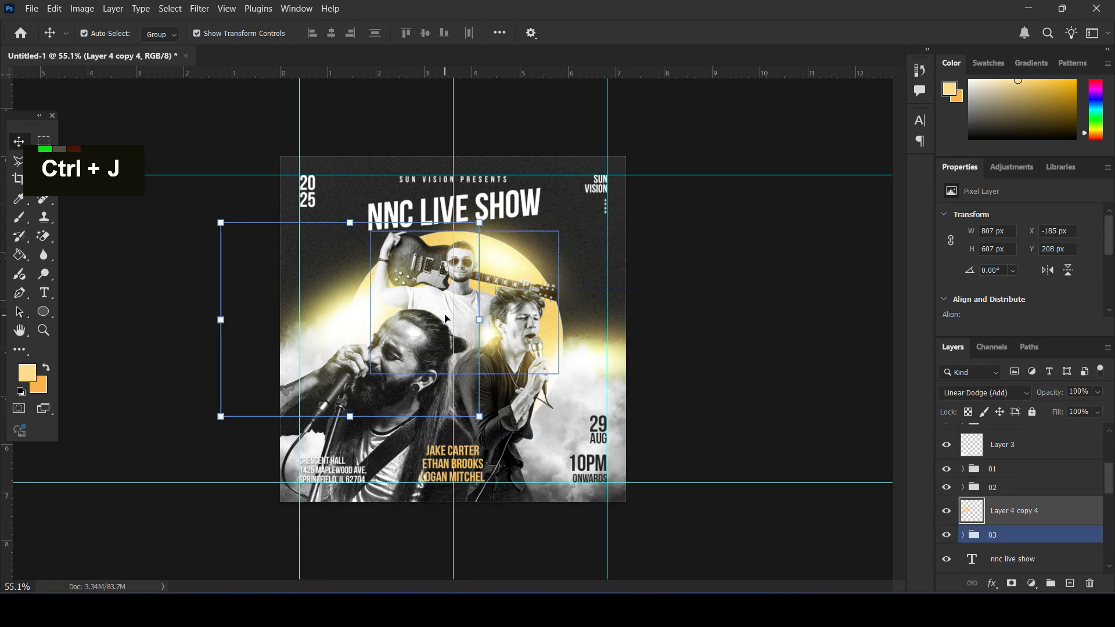
{"action": "key", "text": "ctrl+t"}
{"action": "left_click_drag", "start_coordinate": [376, 332], "coordinate": [463, 348]}
{"action": "left_click_drag", "start_coordinate": [572, 238], "coordinate": [677, 353]}
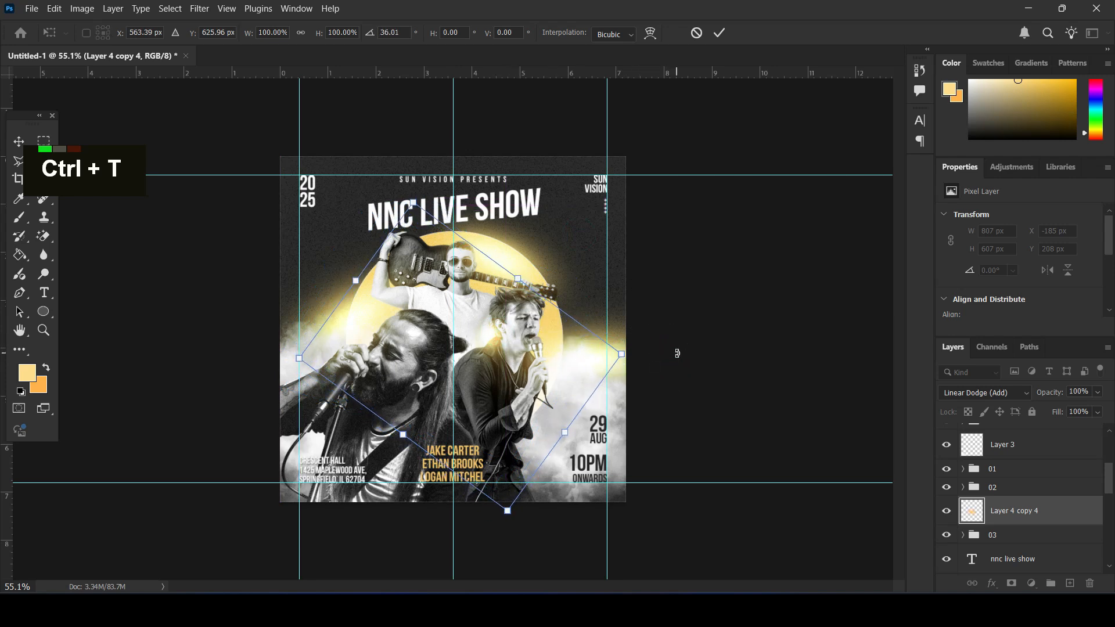
{"action": "key", "text": "Return"}
Compare the poster with and without the glow above group 03, and lower that glow's opacity to about 53%
{"action": "double_click", "coordinate": [947, 511]}
{"action": "left_click", "coordinate": [948, 512]}
{"action": "left_click", "coordinate": [781, 366]}
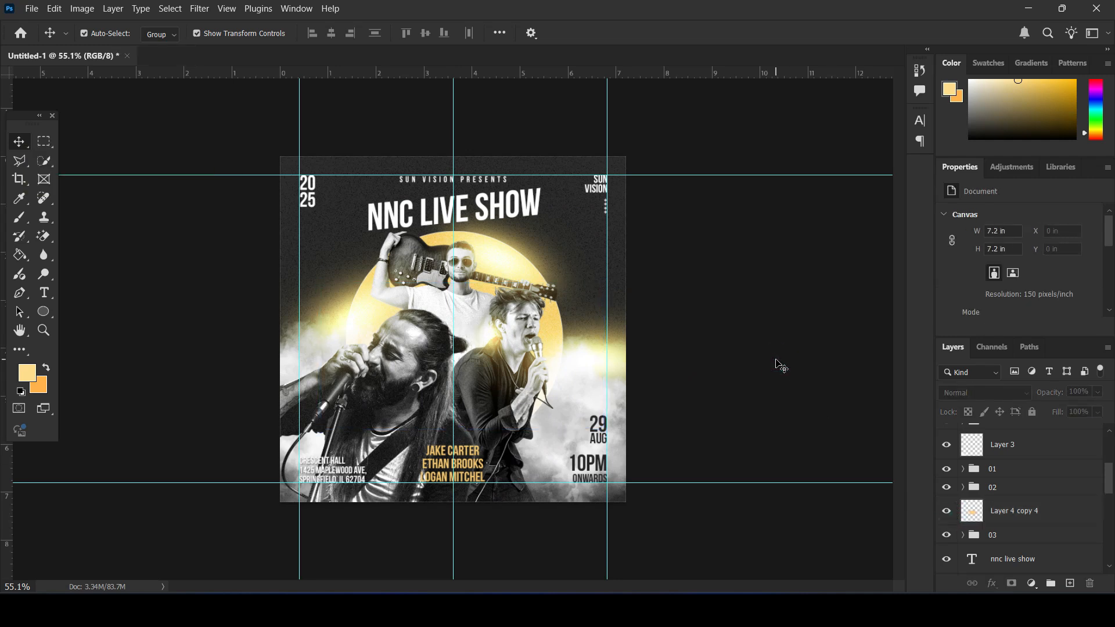
{"action": "left_click", "coordinate": [1031, 515]}
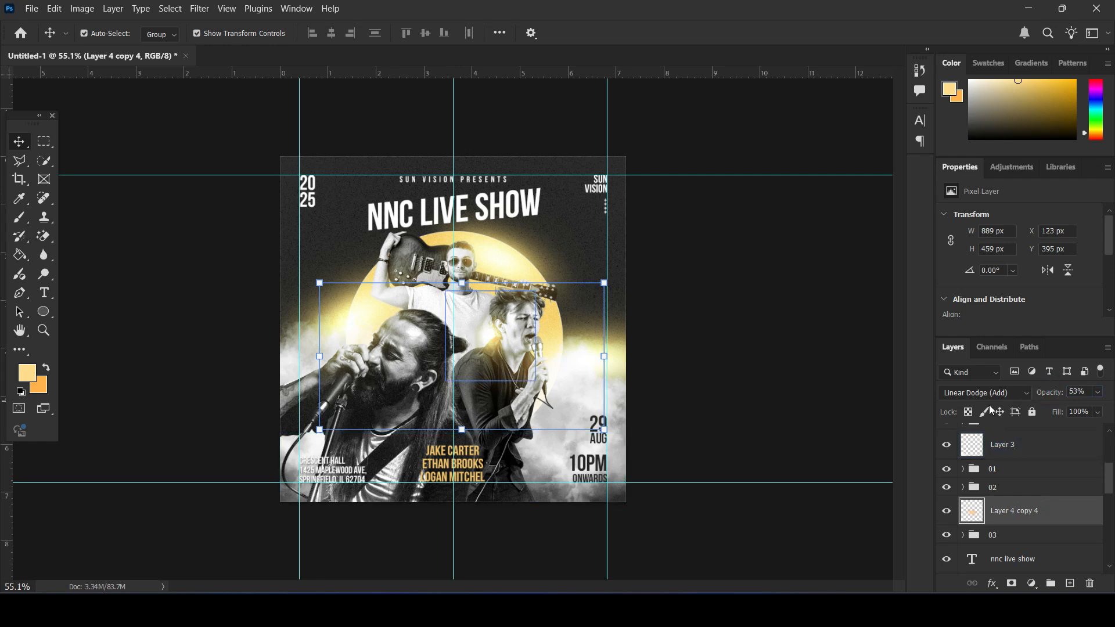
{"action": "left_click", "coordinate": [752, 368]}
Shrink and slightly warp the small glow beside the short-haired singer to about 176 × 172 px
{"action": "left_click", "coordinate": [494, 335]}
{"action": "left_click_drag", "start_coordinate": [535, 291], "coordinate": [491, 339]}
{"action": "left_click", "coordinate": [650, 33]}
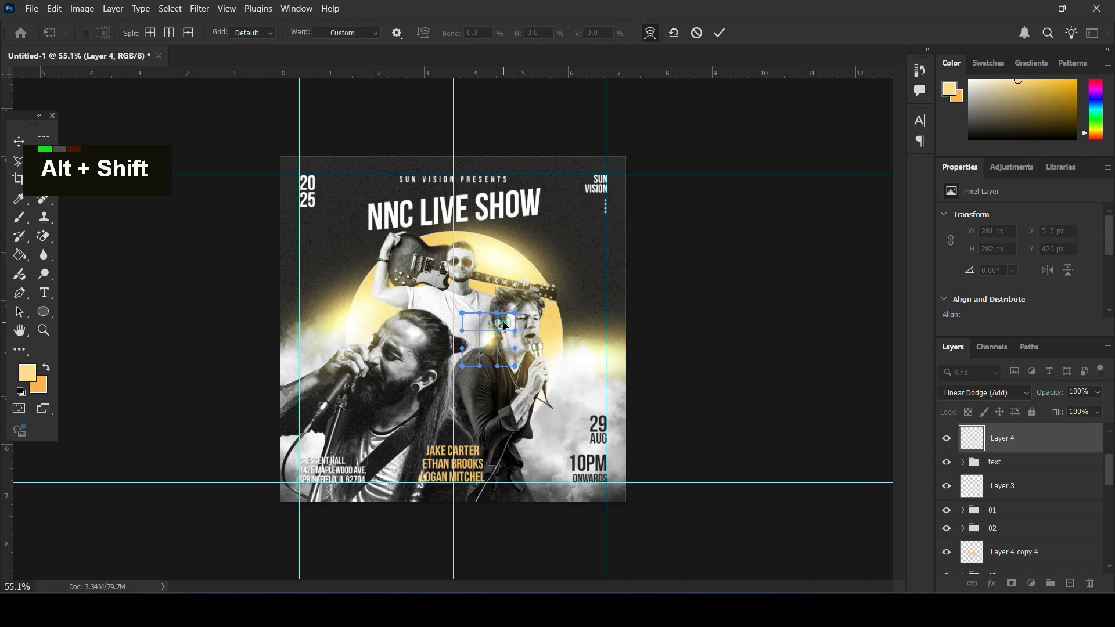
{"action": "key", "text": "Return"}
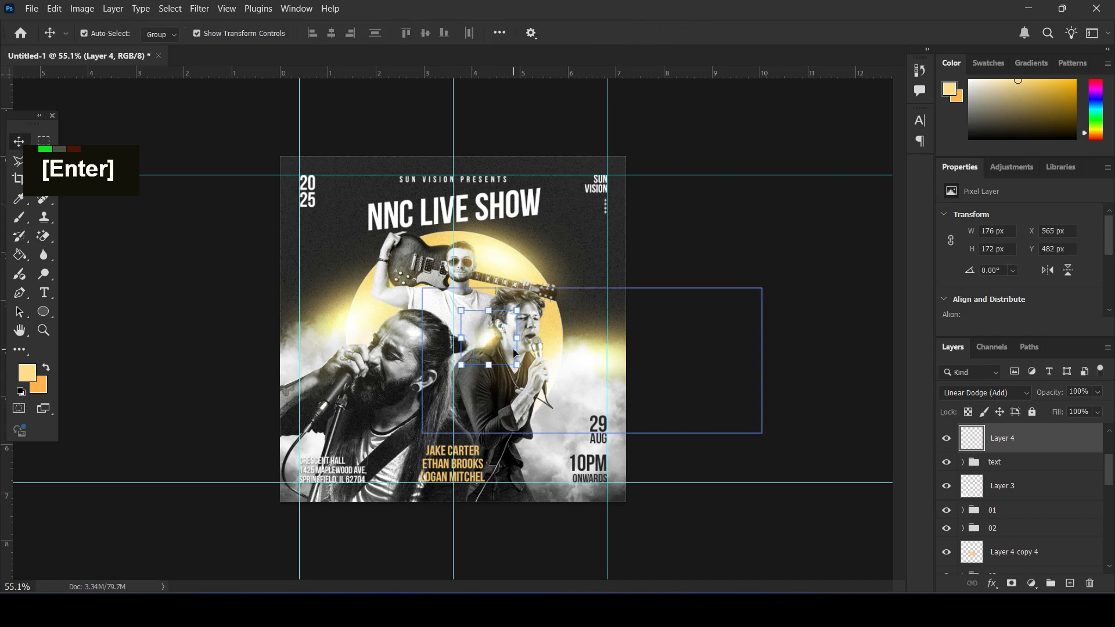
{"action": "left_click", "coordinate": [736, 249]}
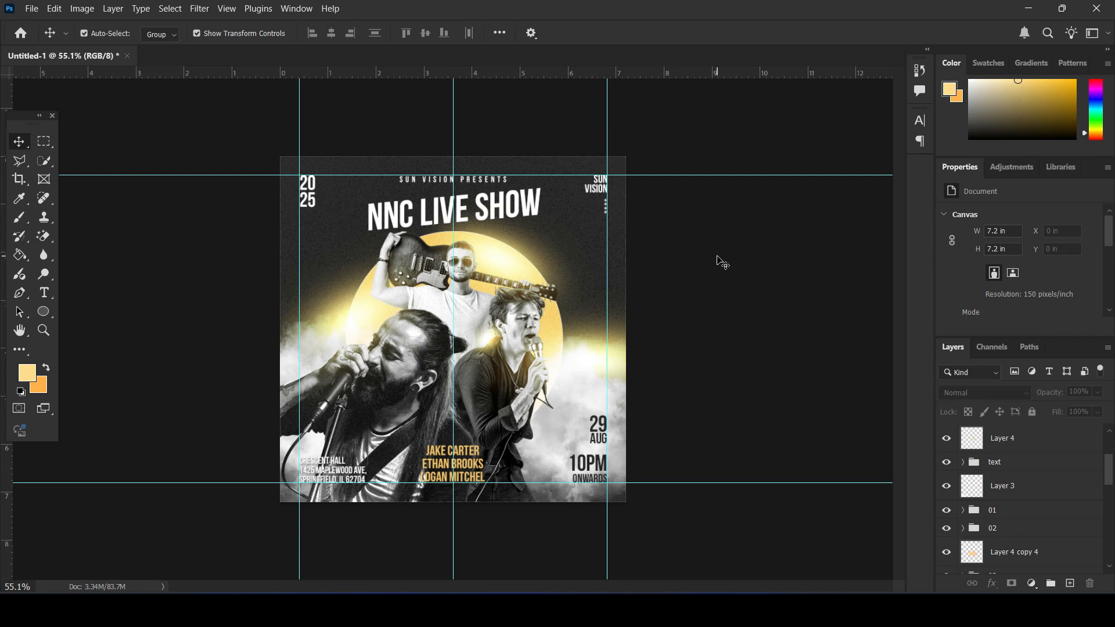
Adjust the Levels on the short-haired singer in group 02, with midtones at 0.67 and white input at 218
{"action": "scroll", "coordinate": [737, 322], "scroll_direction": "up", "scroll_amount": 3, "text": "alt"}
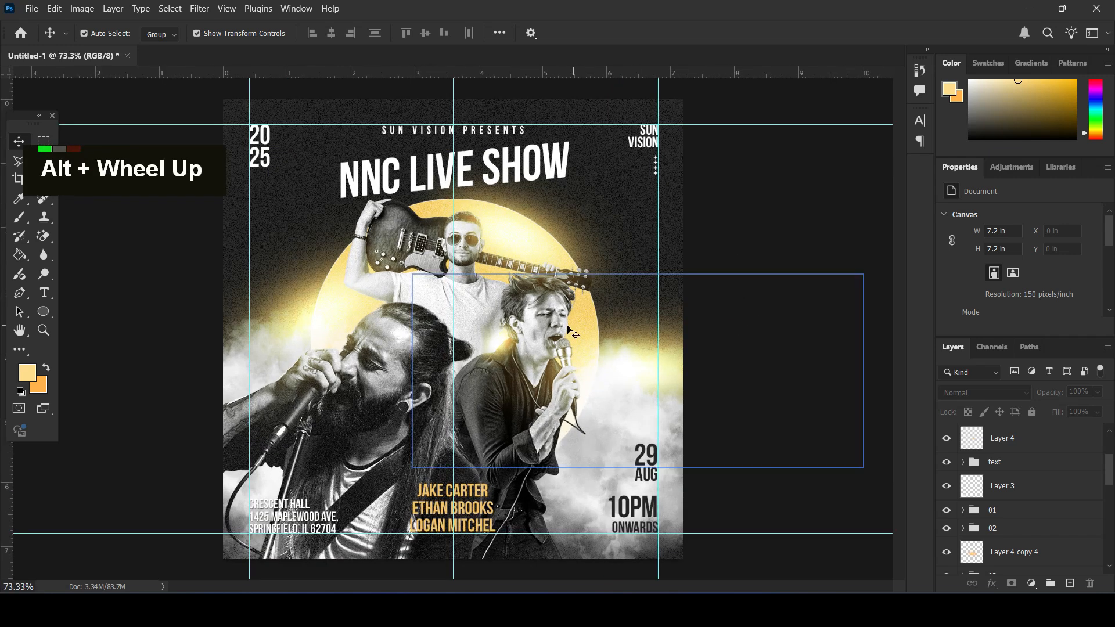
{"action": "left_click", "coordinate": [986, 528]}
{"action": "scroll", "coordinate": [981, 525], "scroll_direction": "down", "scroll_amount": 2}
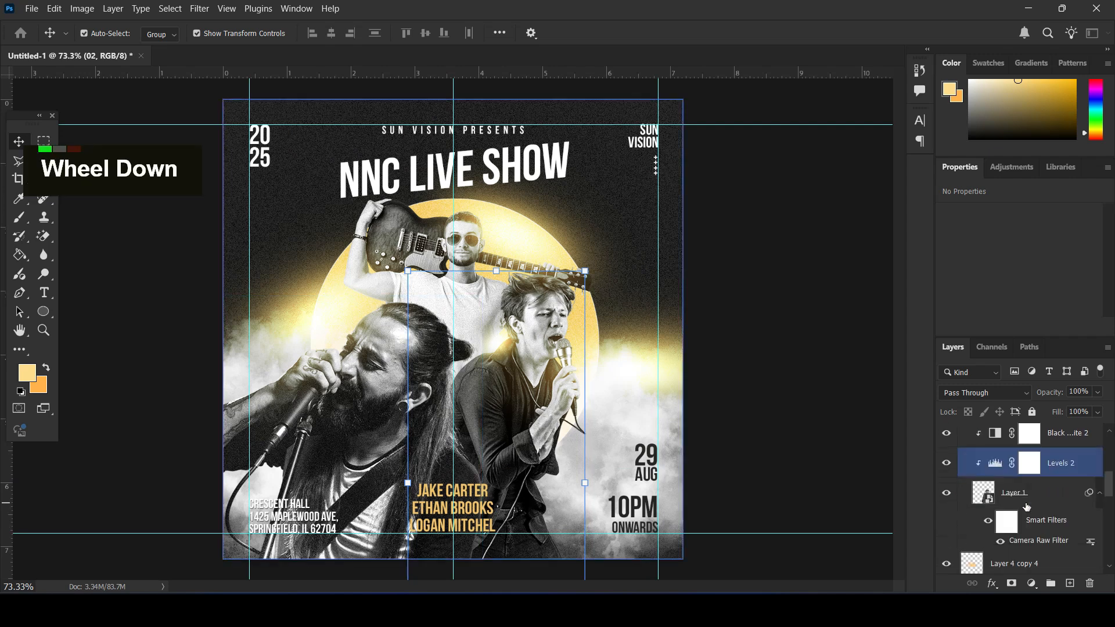
{"action": "left_click", "coordinate": [1061, 463]}
{"action": "left_click_drag", "start_coordinate": [1030, 280], "coordinate": [1075, 280]}
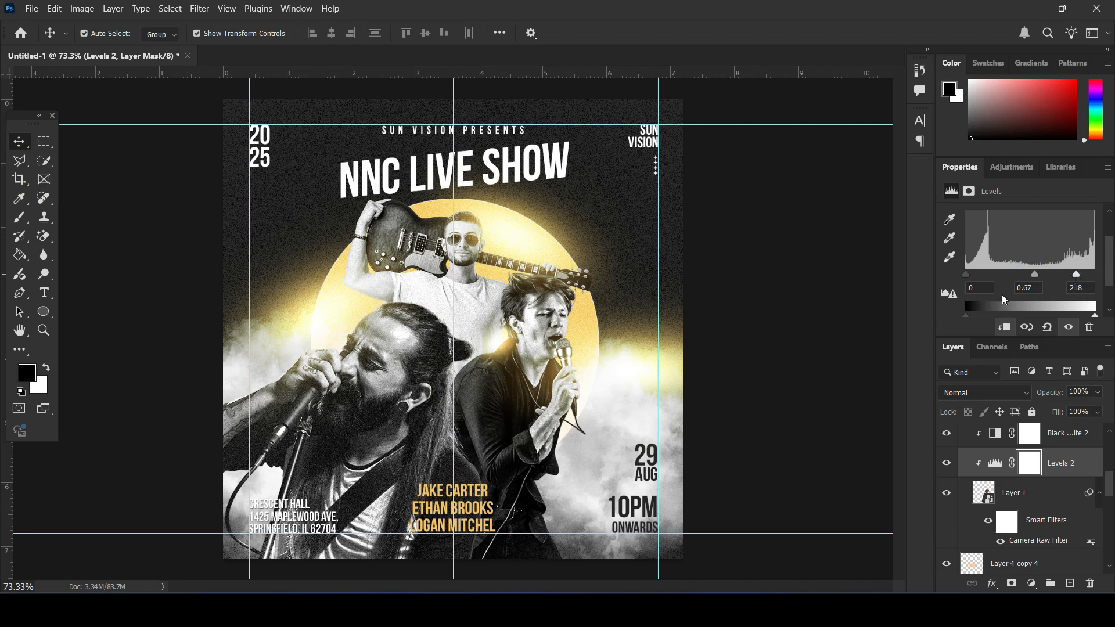
Darken the guitarist by lowering the midtones and fine-tuning the white input of the Levels adjustment in group 03
{"action": "left_click", "coordinate": [414, 252]}
{"action": "left_click", "coordinate": [475, 293]}
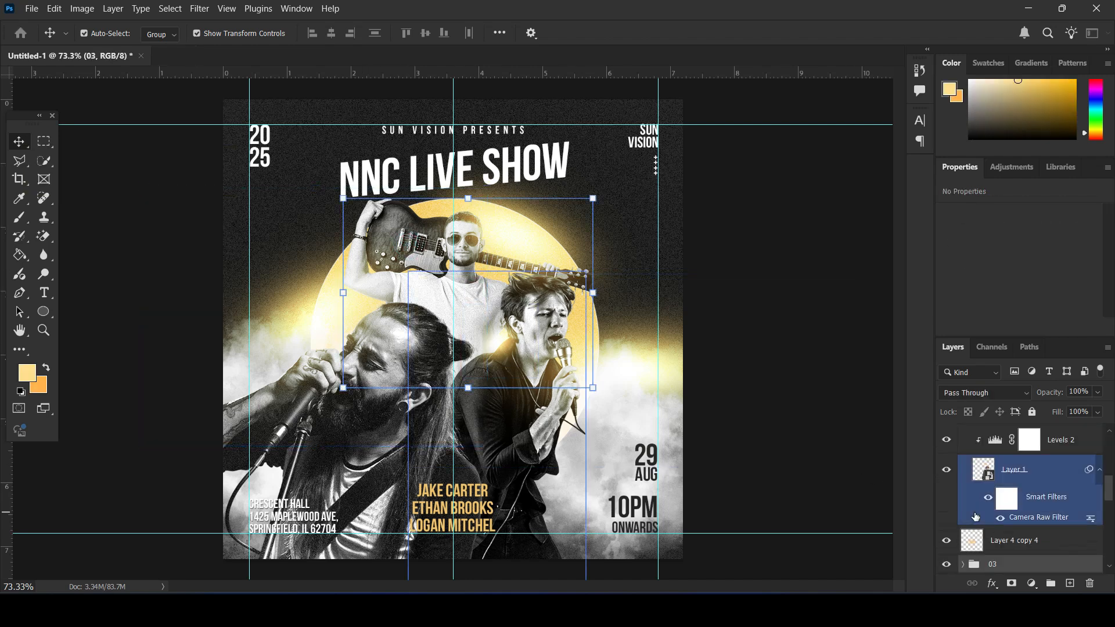
{"action": "scroll", "coordinate": [976, 516], "scroll_direction": "down", "scroll_amount": 2}
{"action": "left_click", "coordinate": [1057, 469]}
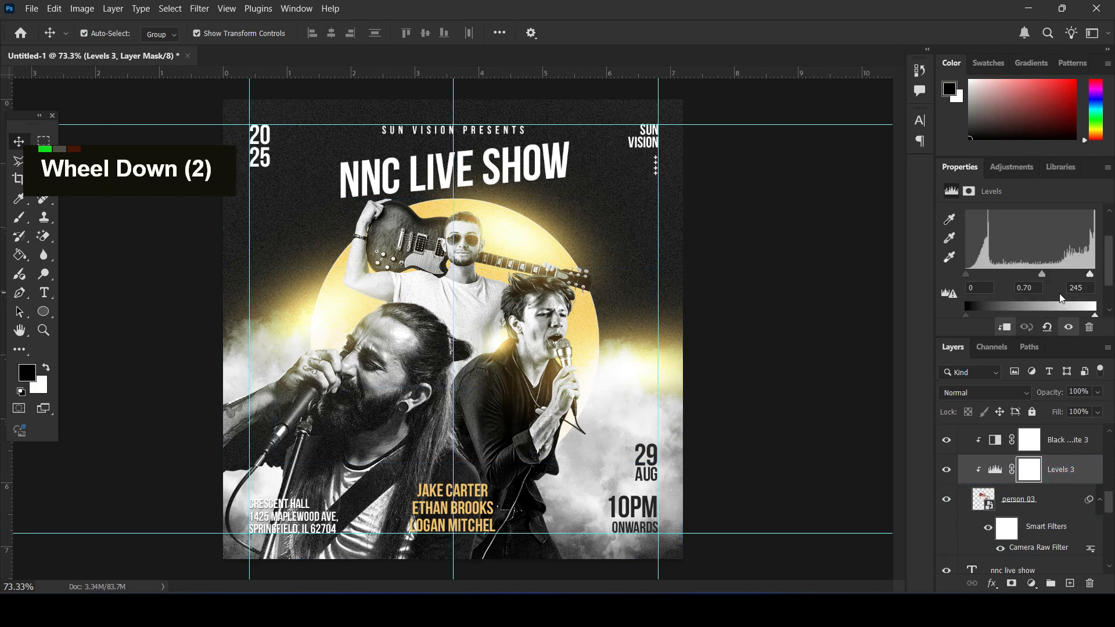
{"action": "left_click_drag", "start_coordinate": [1042, 273], "coordinate": [1052, 274]}
{"action": "left_click", "coordinate": [1088, 273]}
Set the midtones of the long-haired singer's Levels adjustment in group 01 to about 0.88
{"action": "left_click", "coordinate": [381, 446]}
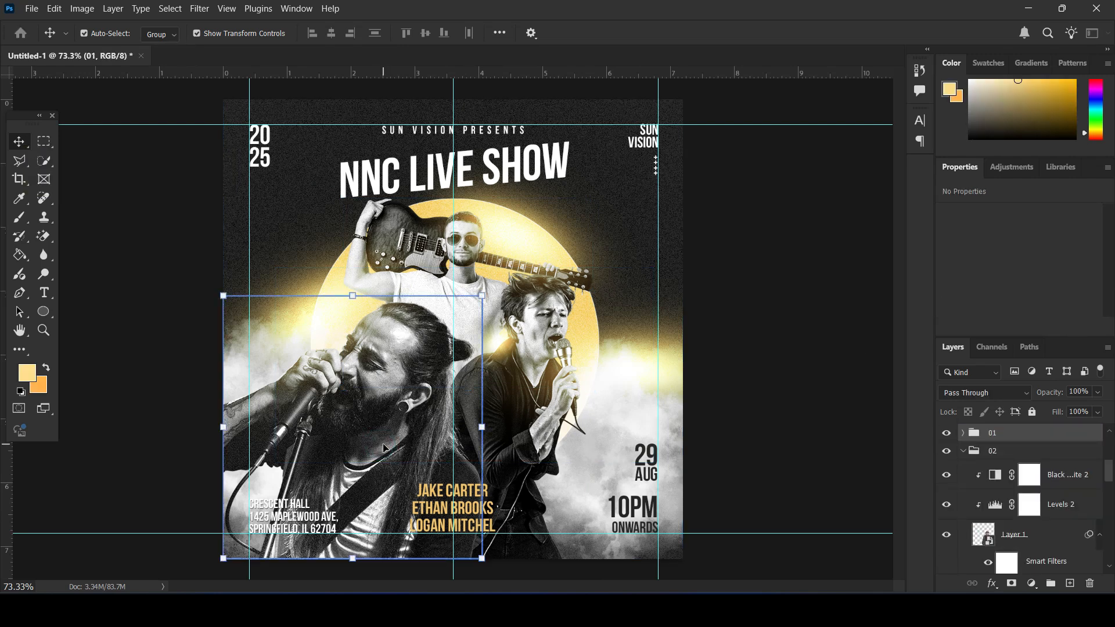
{"action": "left_click", "coordinate": [964, 432]}
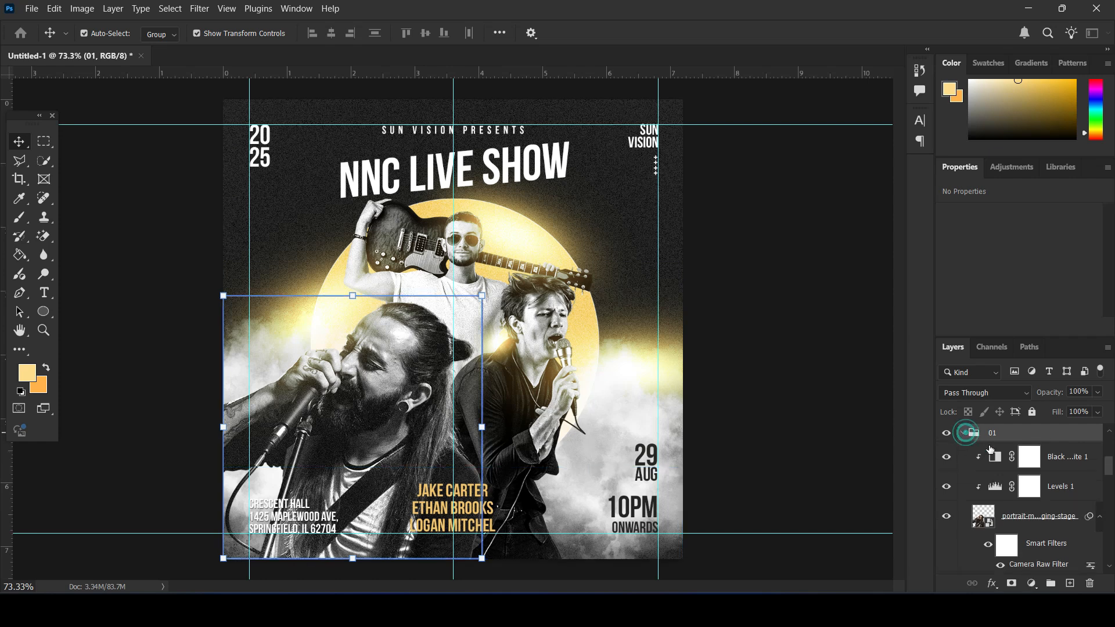
{"action": "left_click", "coordinate": [1075, 486]}
{"action": "scroll", "coordinate": [1072, 290], "scroll_direction": "down", "scroll_amount": 1}
{"action": "left_click_drag", "start_coordinate": [1027, 299], "coordinate": [1024, 298]}
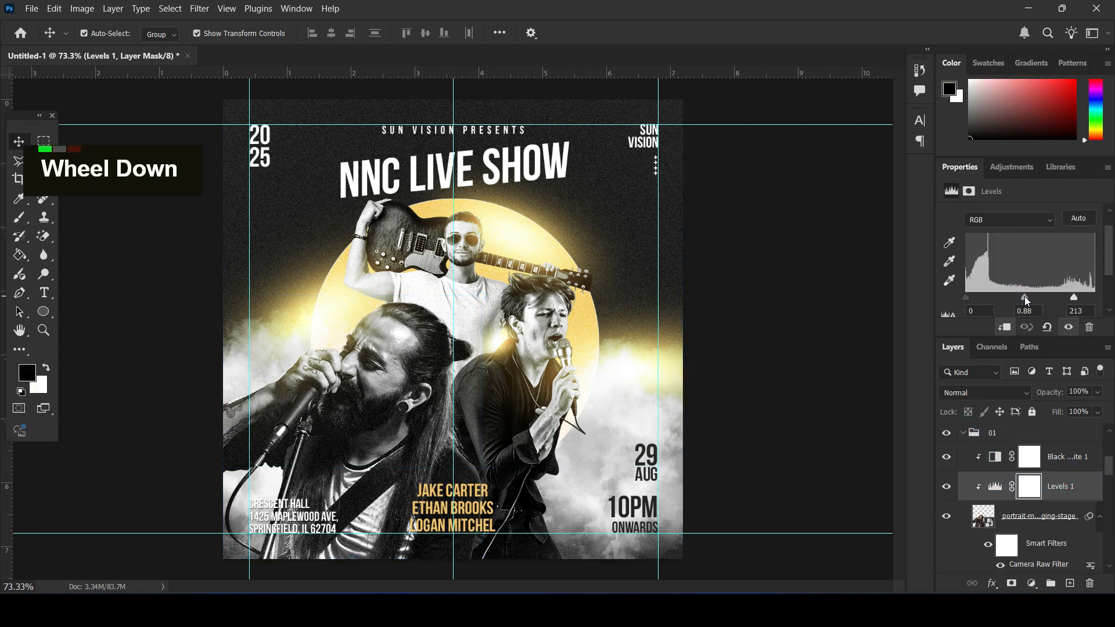
{"action": "left_click", "coordinate": [783, 327]}
Set the blend mode of Layer 3, the strip across the poster's lower edge, to Normal
{"action": "scroll", "coordinate": [760, 320], "scroll_direction": "down", "scroll_amount": 3}
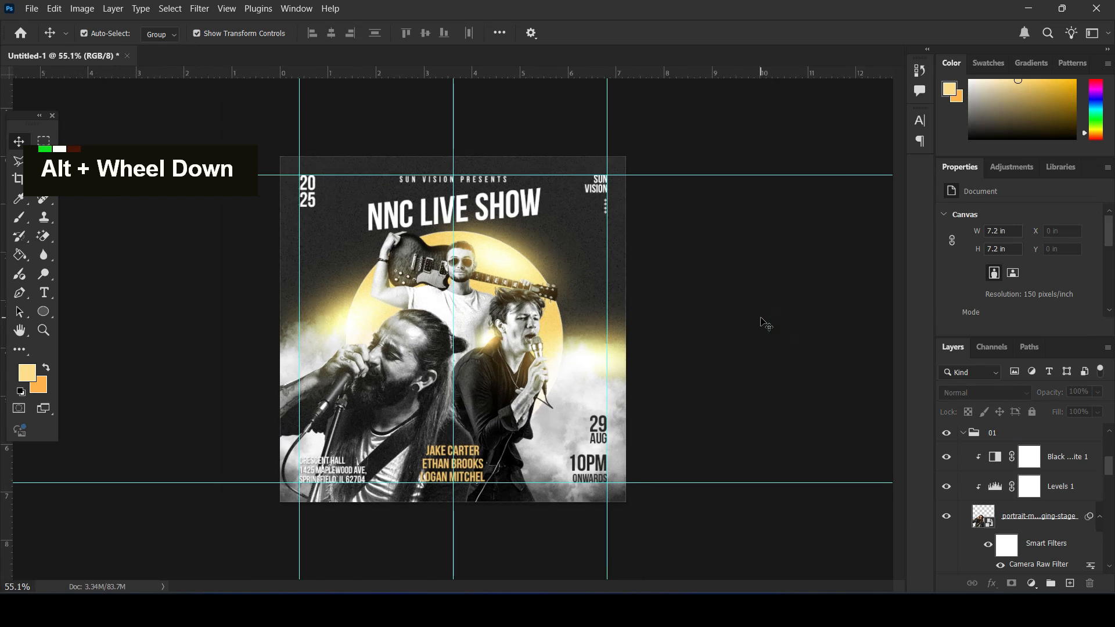
{"action": "scroll", "coordinate": [758, 318], "scroll_direction": "up", "scroll_amount": 1}
{"action": "scroll", "coordinate": [762, 323], "scroll_direction": "up", "scroll_amount": 2}
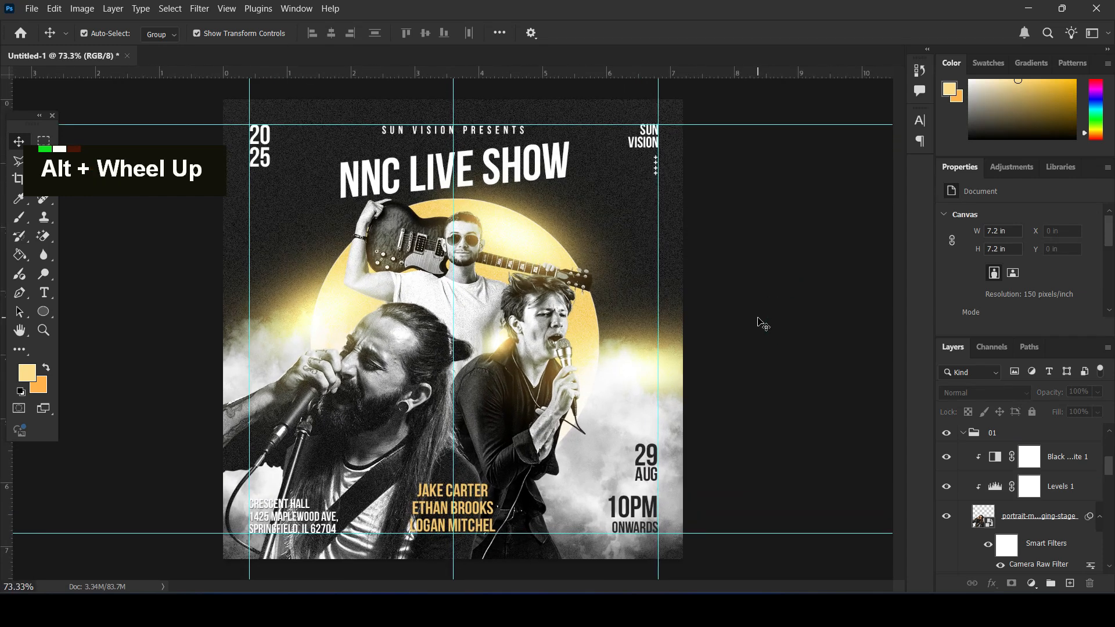
{"action": "left_click", "coordinate": [240, 547]}
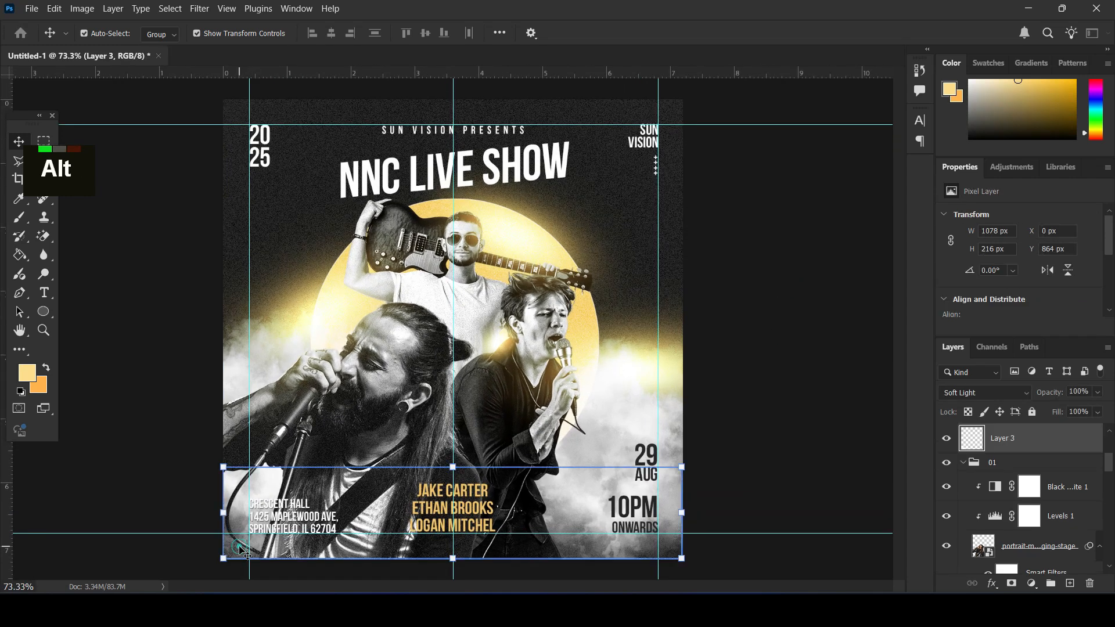
{"action": "left_click", "coordinate": [994, 388]}
{"action": "left_click", "coordinate": [955, 181]}
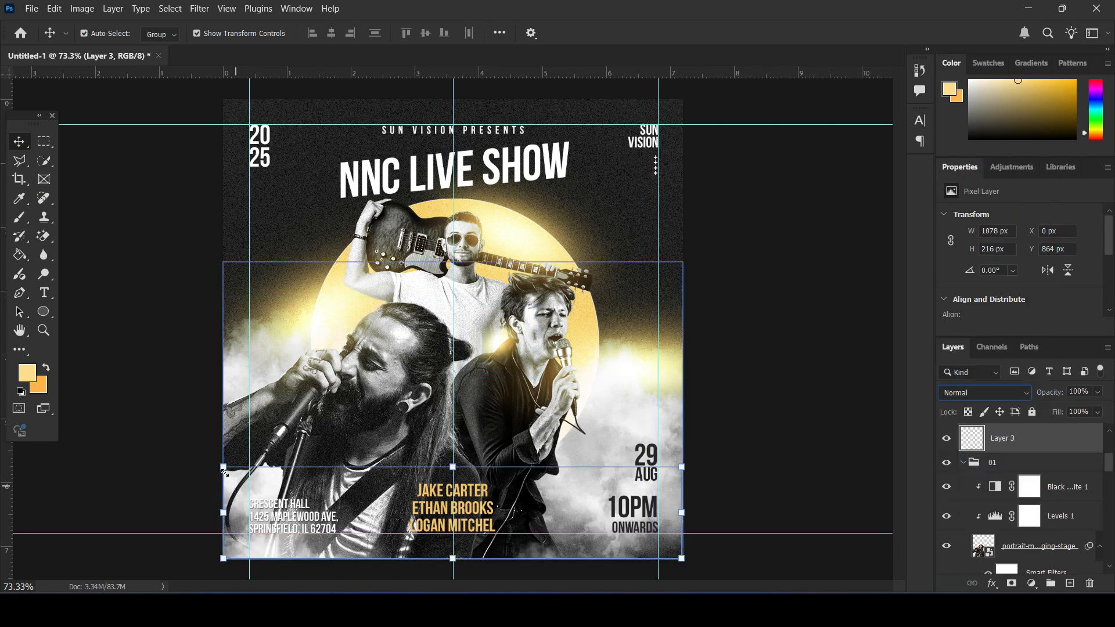
Set the foreground color to white (ffffff) and choose the 800 px smoke-shaped brush
{"action": "left_click", "coordinate": [27, 372]}
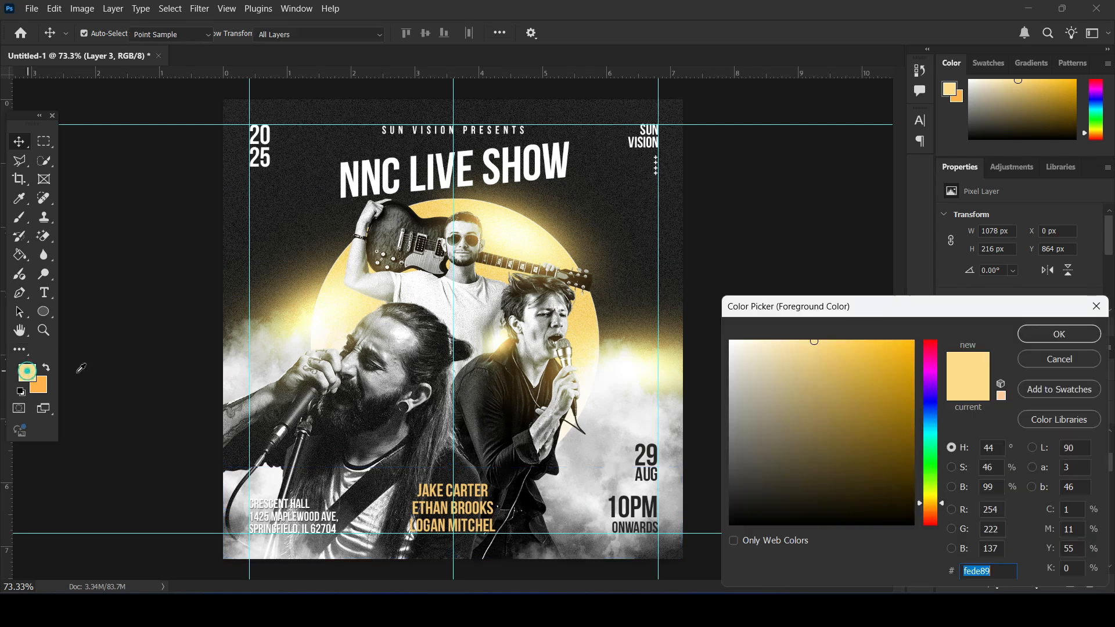
{"action": "type", "text": "ffffff"}
{"action": "left_click", "coordinate": [1045, 334]}
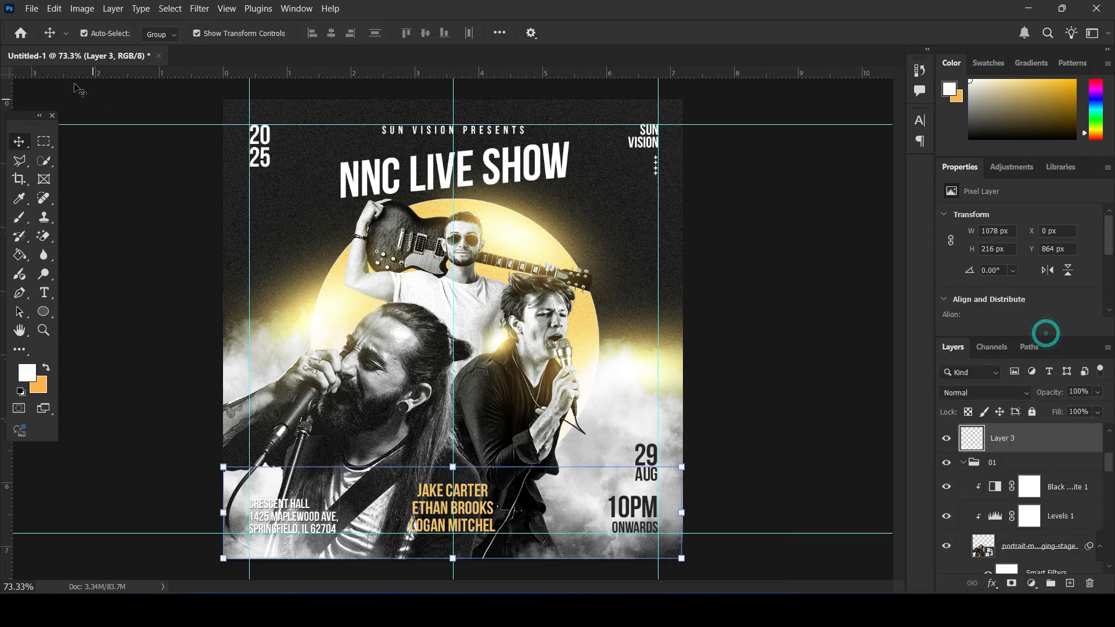
{"action": "left_click", "coordinate": [19, 218]}
{"action": "left_click", "coordinate": [89, 31]}
{"action": "double_click", "coordinate": [54, 167]}
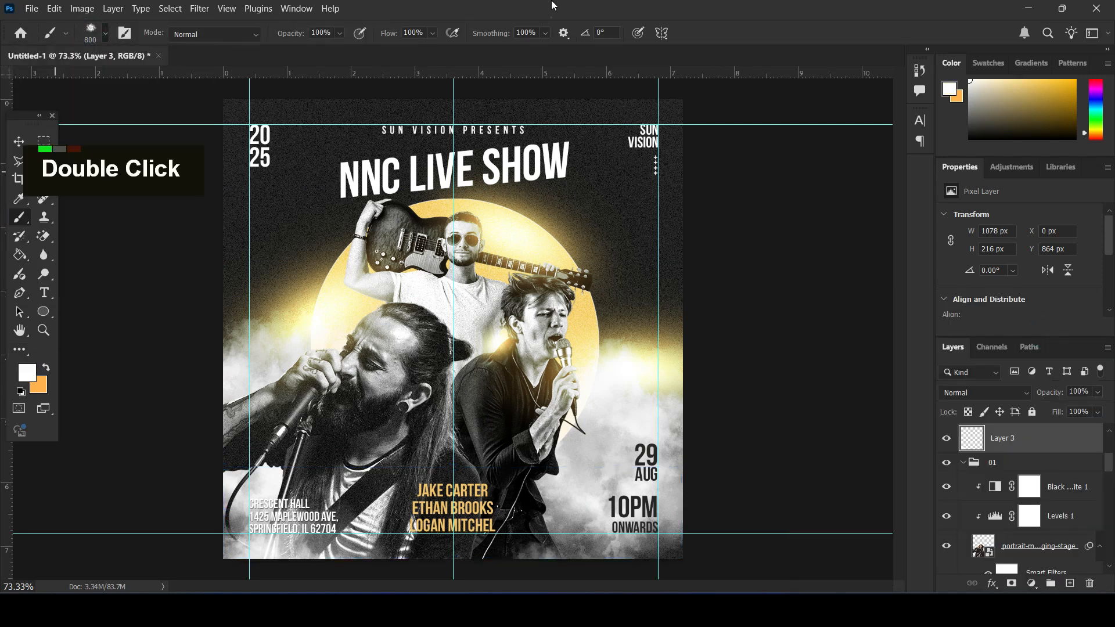
Paint white smoke on Layer 3 along the poster's lower left edge, undoing and redoing the first stroke
{"action": "left_click", "coordinate": [94, 468]}
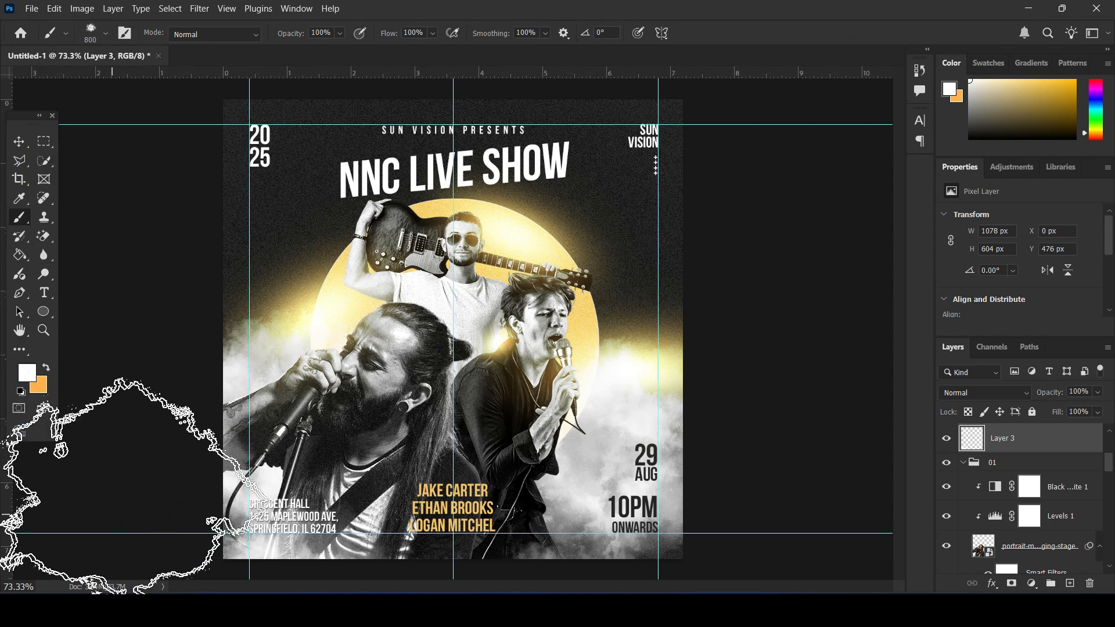
{"action": "key", "text": "ctrl+z"}
{"action": "double_click", "coordinate": [88, 354]}
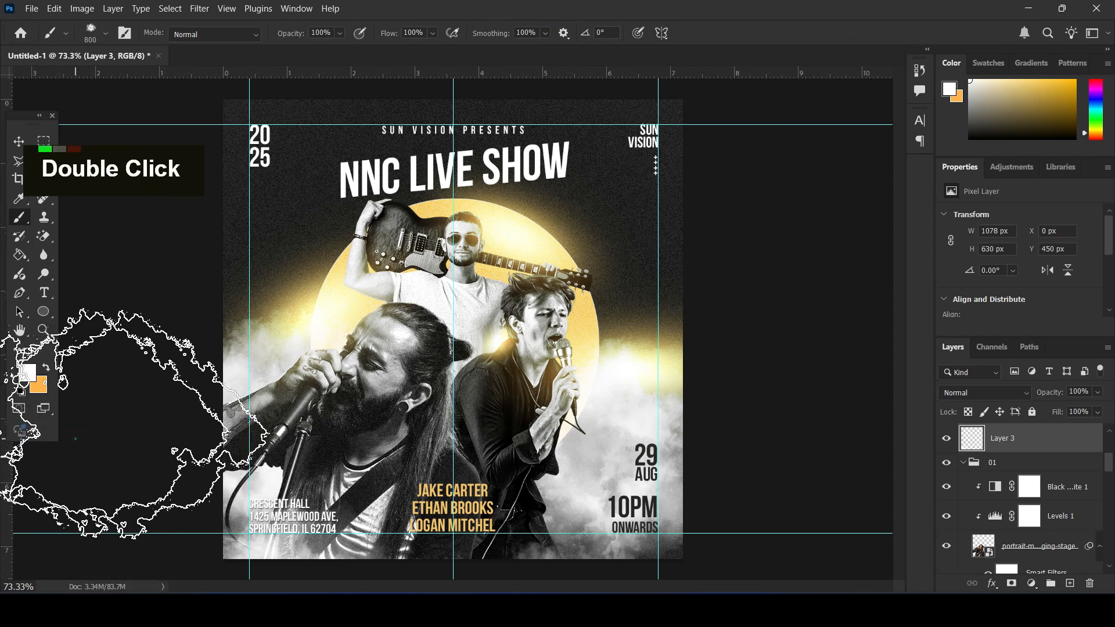
{"action": "double_click", "coordinate": [84, 469]}
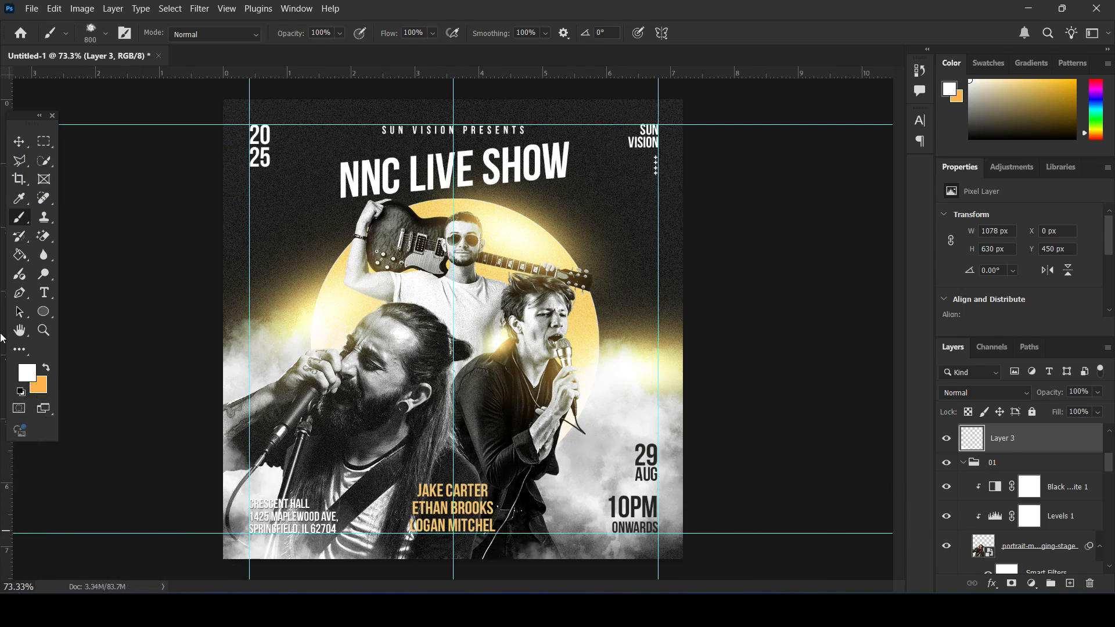
{"action": "left_click", "coordinate": [12, 144]}
{"action": "left_click", "coordinate": [777, 274]}
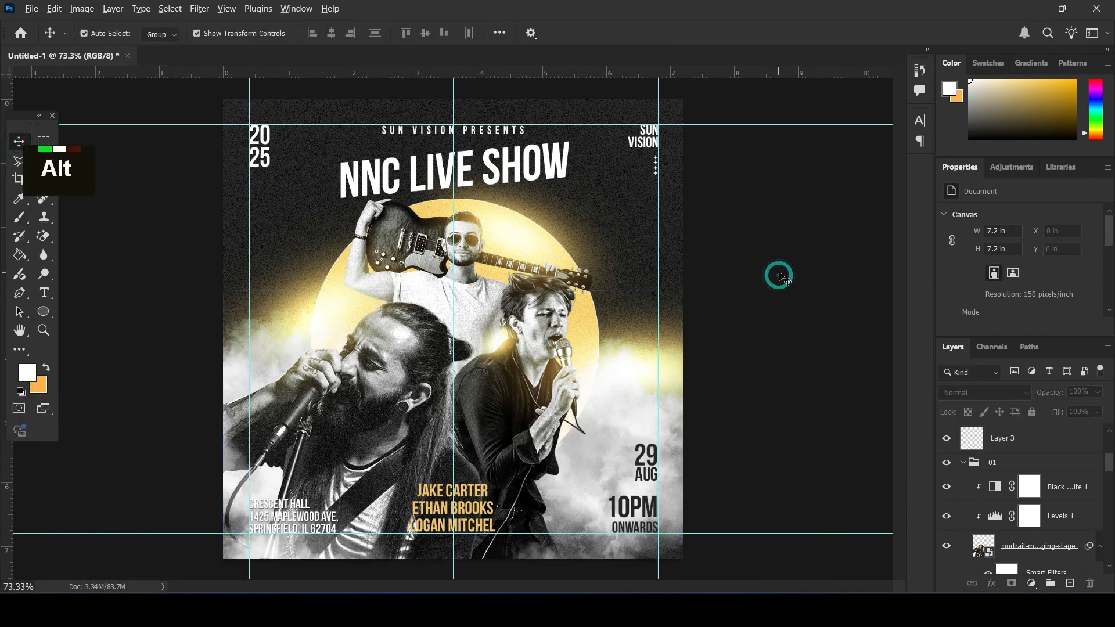
Group Layer 4, Layer 4 copy, Layer 4 copy 2 and Layer 4 copy 3, and name the group glow
{"action": "scroll", "coordinate": [781, 276], "scroll_direction": "down", "scroll_amount": 3}
{"action": "scroll", "coordinate": [742, 327], "scroll_direction": "up", "scroll_amount": 2}
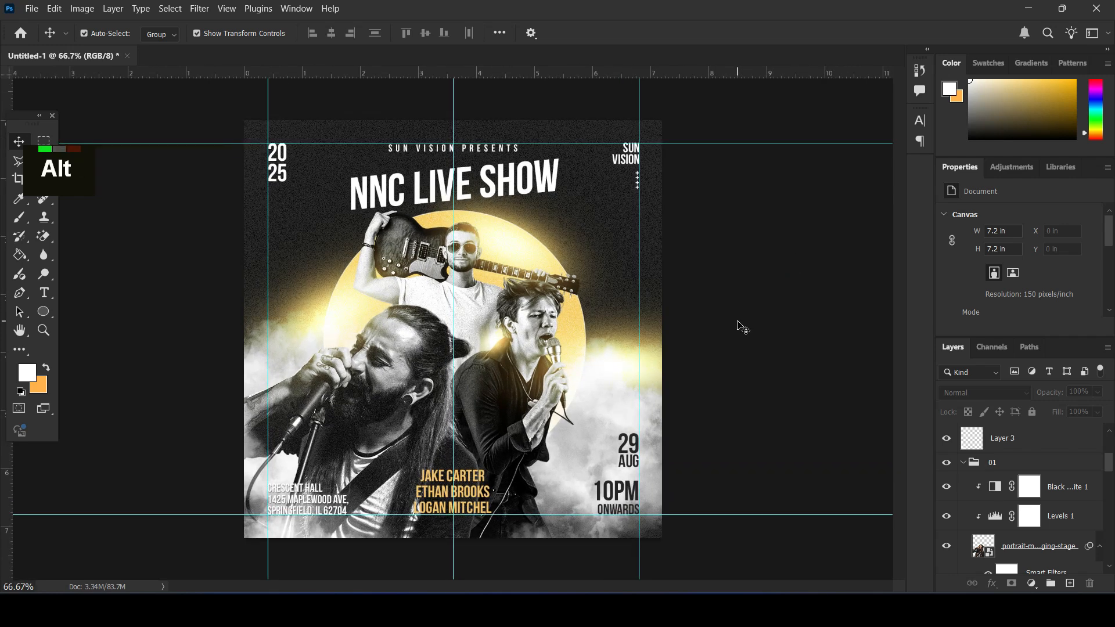
{"action": "scroll", "coordinate": [743, 327], "scroll_direction": "down", "scroll_amount": 1}
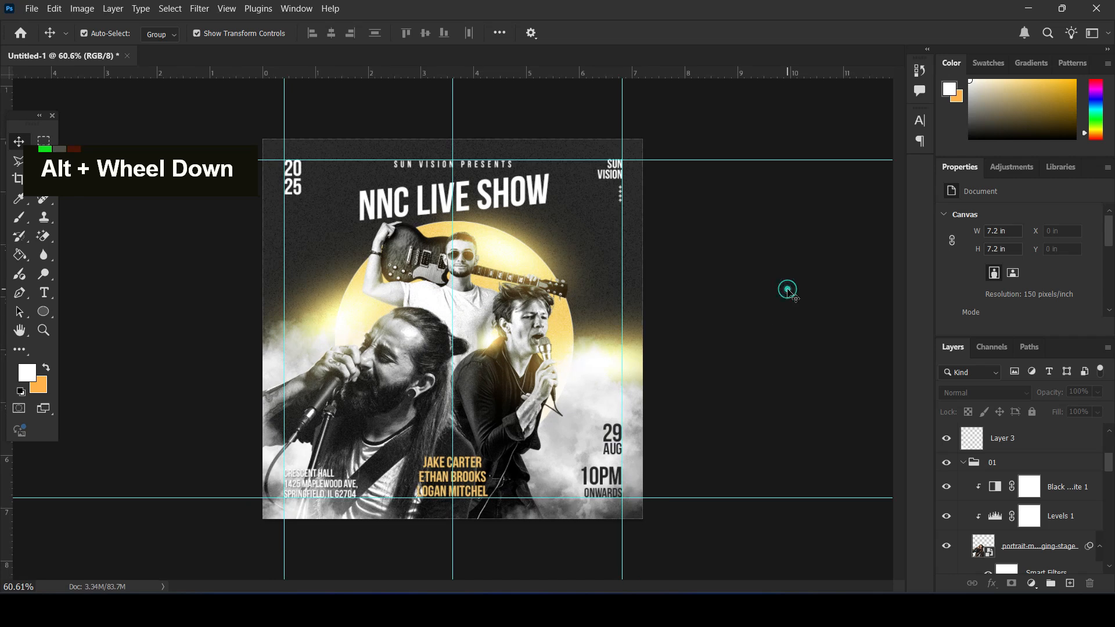
{"action": "scroll", "coordinate": [1045, 459], "scroll_direction": "up", "scroll_amount": 3}
{"action": "left_click", "coordinate": [1046, 528]}
{"action": "left_click", "coordinate": [1031, 447], "text": "shift"}
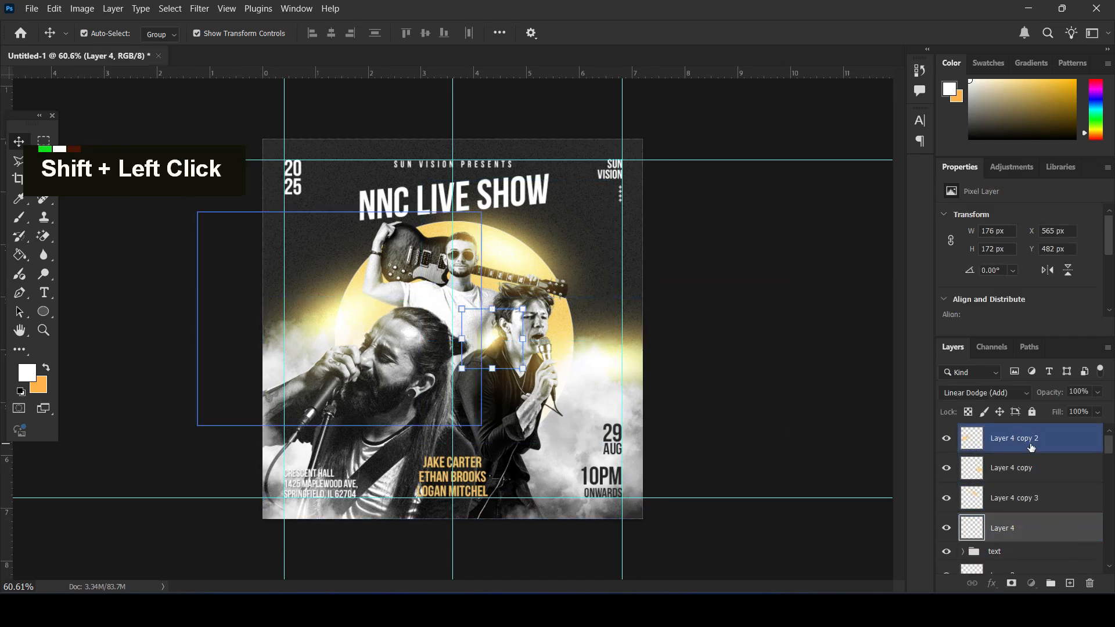
{"action": "left_click_drag", "start_coordinate": [1065, 443], "coordinate": [1059, 525]}
{"action": "left_click_drag", "start_coordinate": [1052, 584], "coordinate": [1052, 584]}
{"action": "double_click", "coordinate": [1002, 433]}
{"action": "type", "text": "glow"}
{"action": "key", "text": "Return"}
{"action": "left_click", "coordinate": [861, 378]}
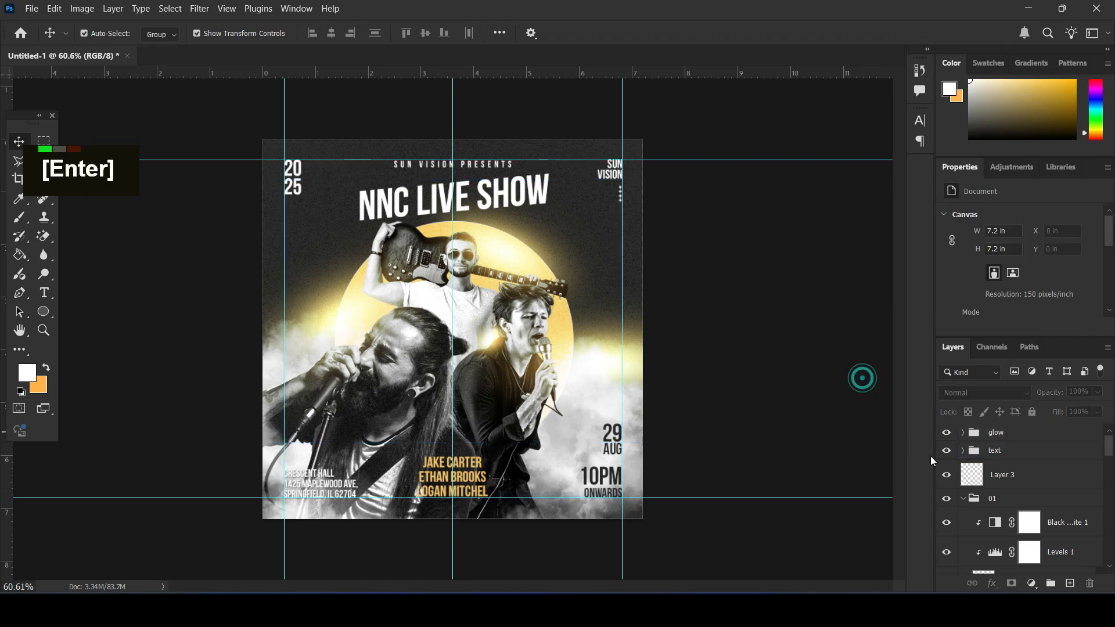
Collapse the musician groups 01, 02 and 03, and check the glow above group 03 by toggling its visibility
{"action": "scroll", "coordinate": [967, 466], "scroll_direction": "down", "scroll_amount": 3}
{"action": "scroll", "coordinate": [967, 466], "scroll_direction": "up", "scroll_amount": 1}
{"action": "left_click", "coordinate": [963, 463]}
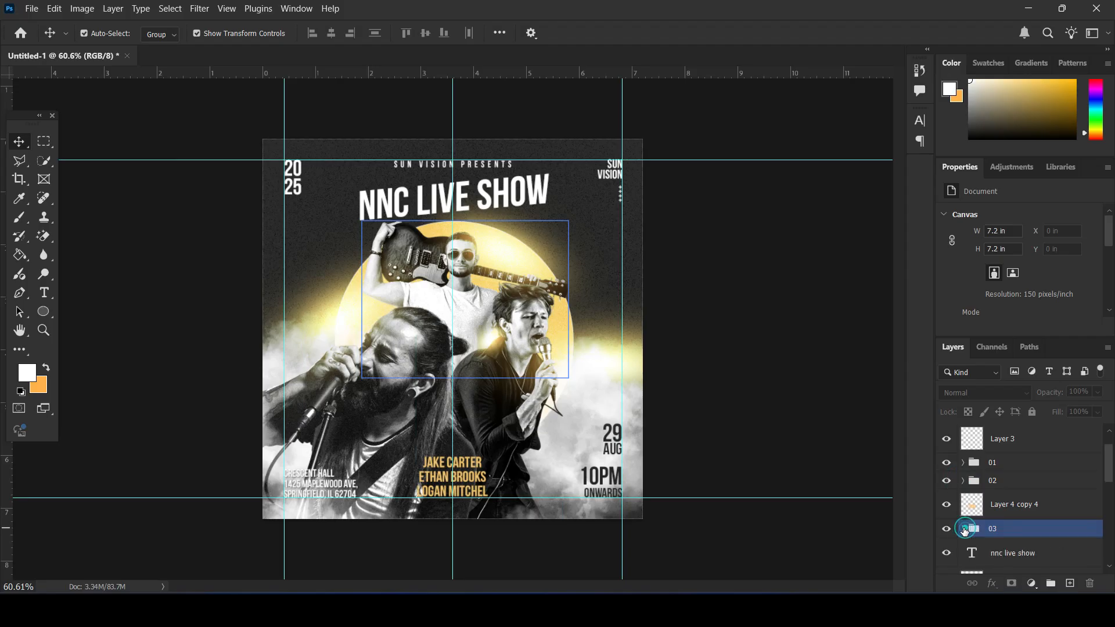
{"action": "double_click", "coordinate": [947, 505]}
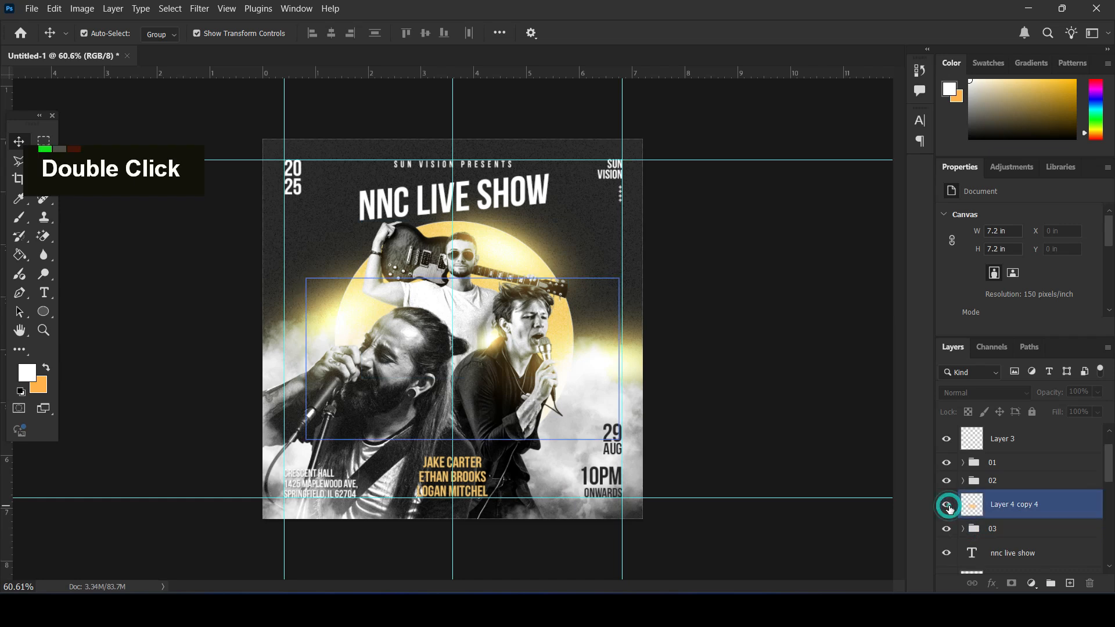
{"action": "scroll", "coordinate": [1062, 514], "scroll_direction": "down", "scroll_amount": 1}
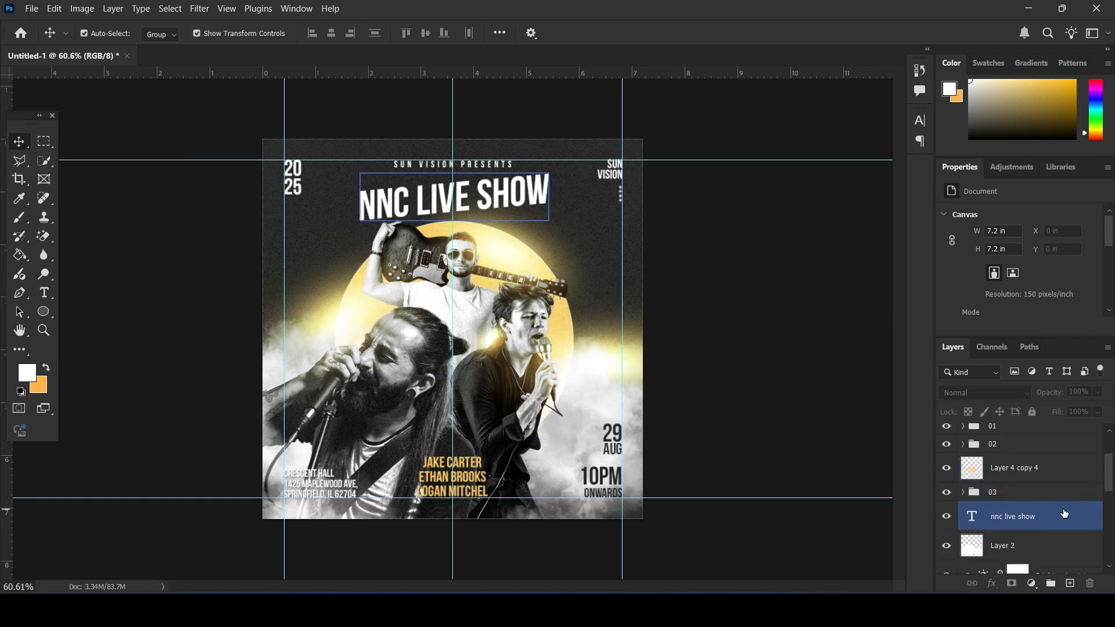
{"action": "scroll", "coordinate": [1060, 514], "scroll_direction": "up", "scroll_amount": 4}
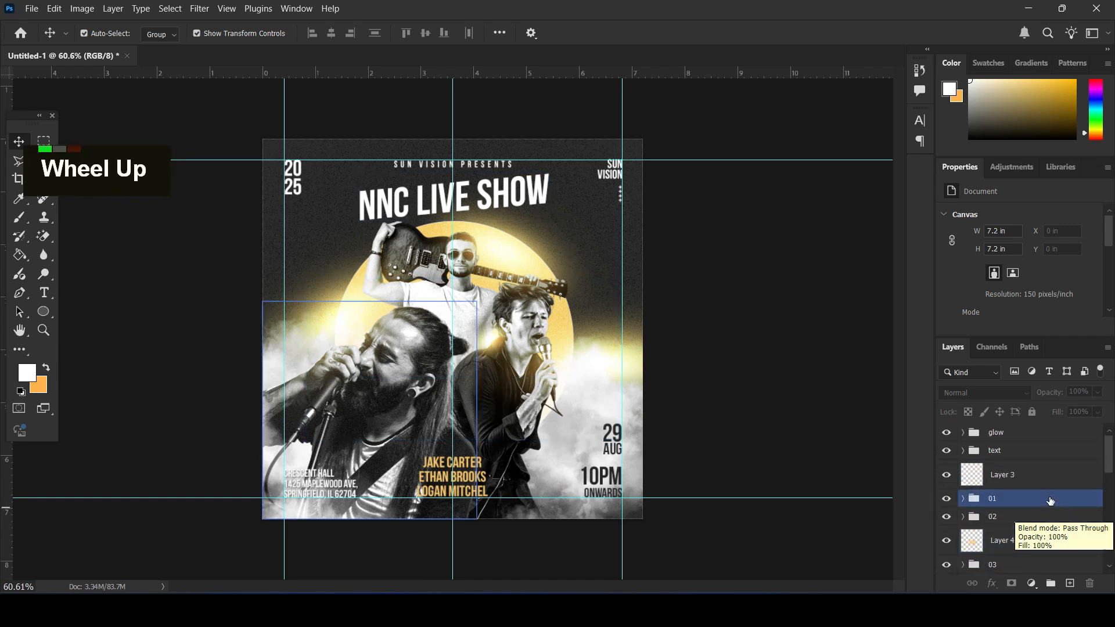
{"action": "left_click", "coordinate": [822, 294]}
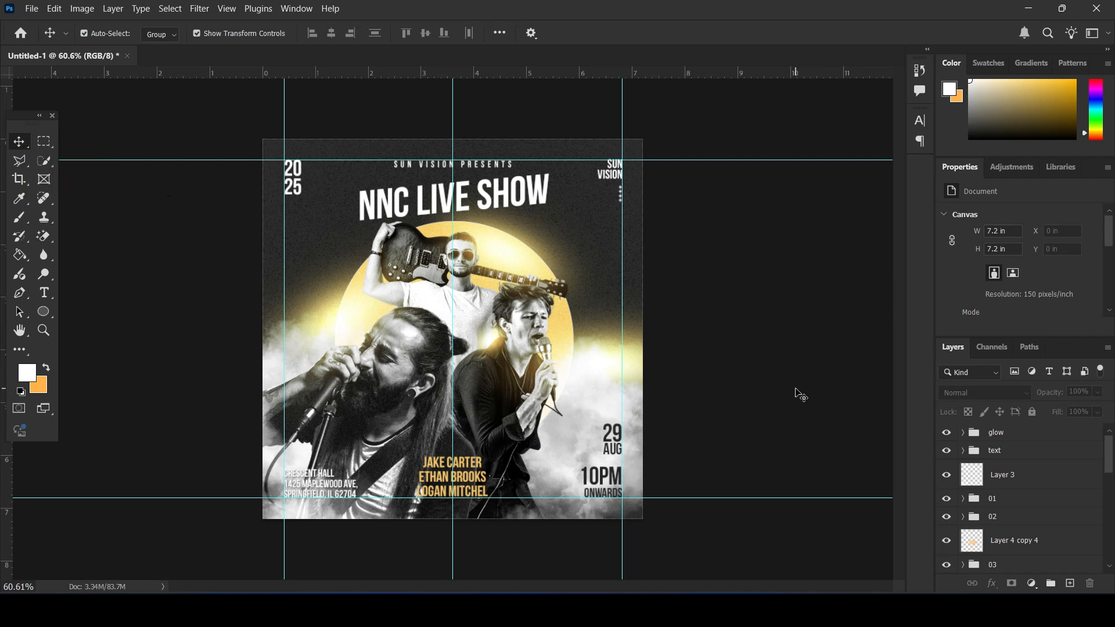
Stamp all visible layers into a new merged layer above the glow group
{"action": "scroll", "coordinate": [639, 309], "scroll_direction": "up", "scroll_amount": 1, "text": "alt"}
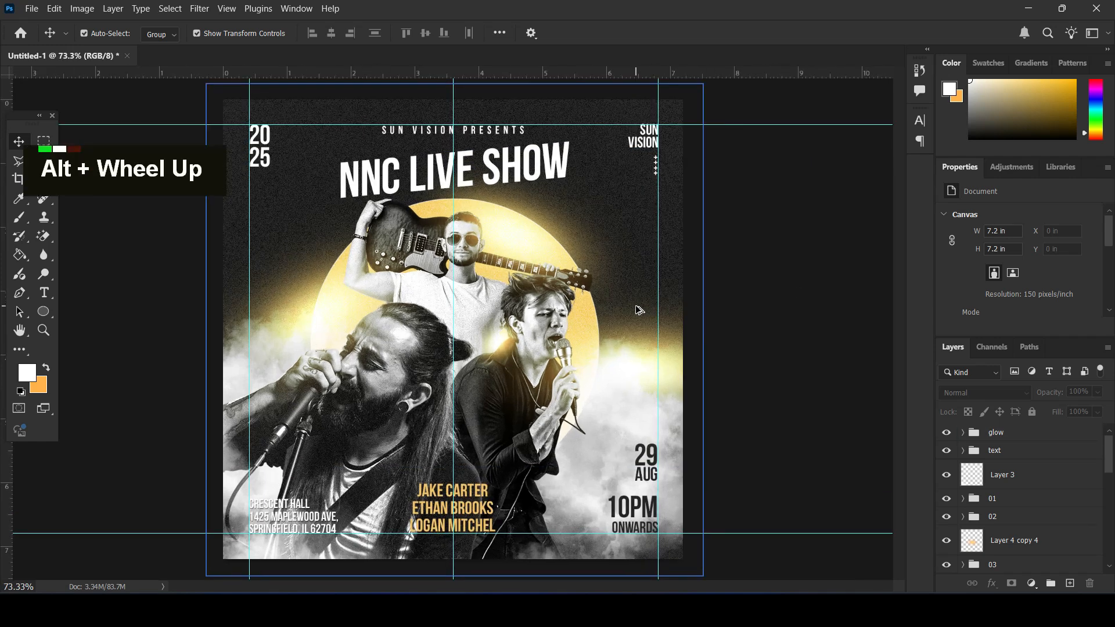
{"action": "left_click", "coordinate": [1018, 458]}
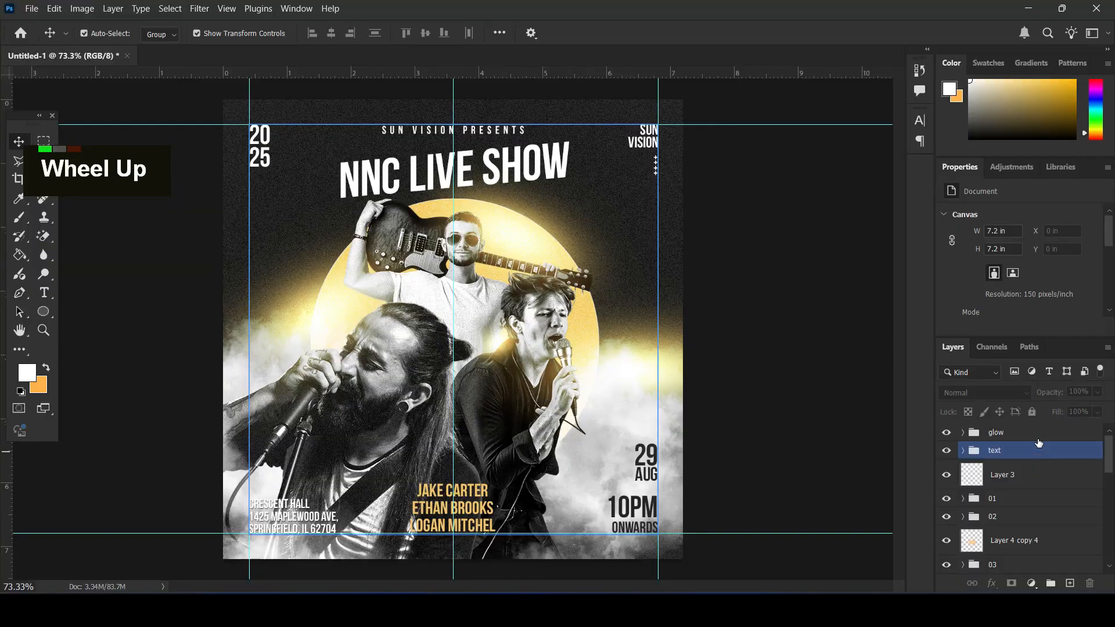
{"action": "left_click", "coordinate": [1039, 441]}
{"action": "key", "text": "ctrl+shift+alt+e"}
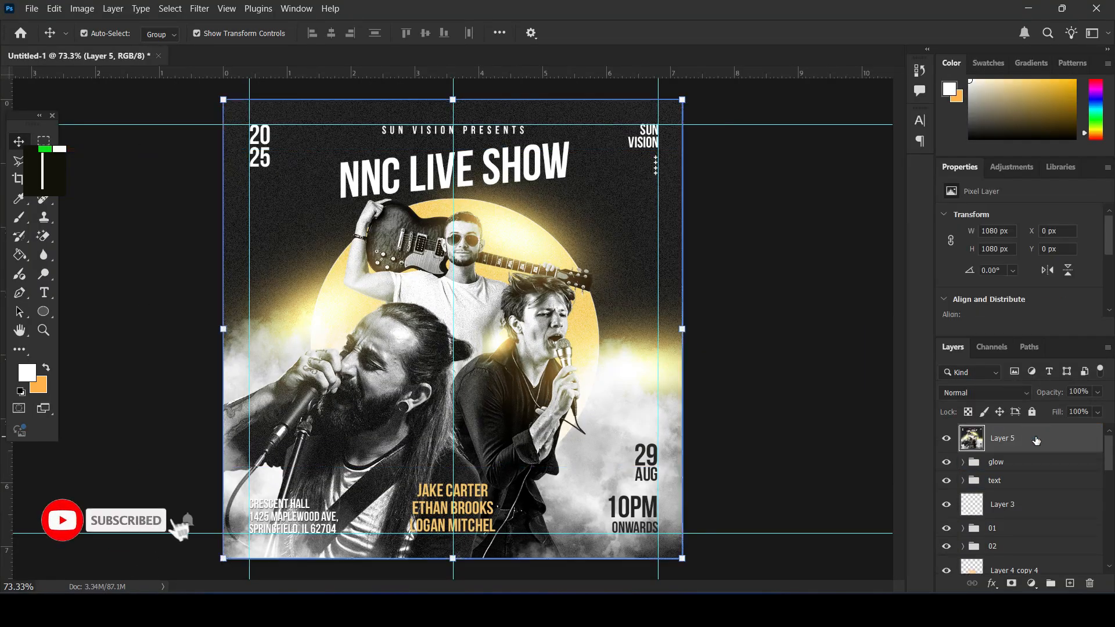
Convert the merged layer to a smart object and open the Camera Raw Filter on it
{"action": "right_click", "coordinate": [1035, 441]}
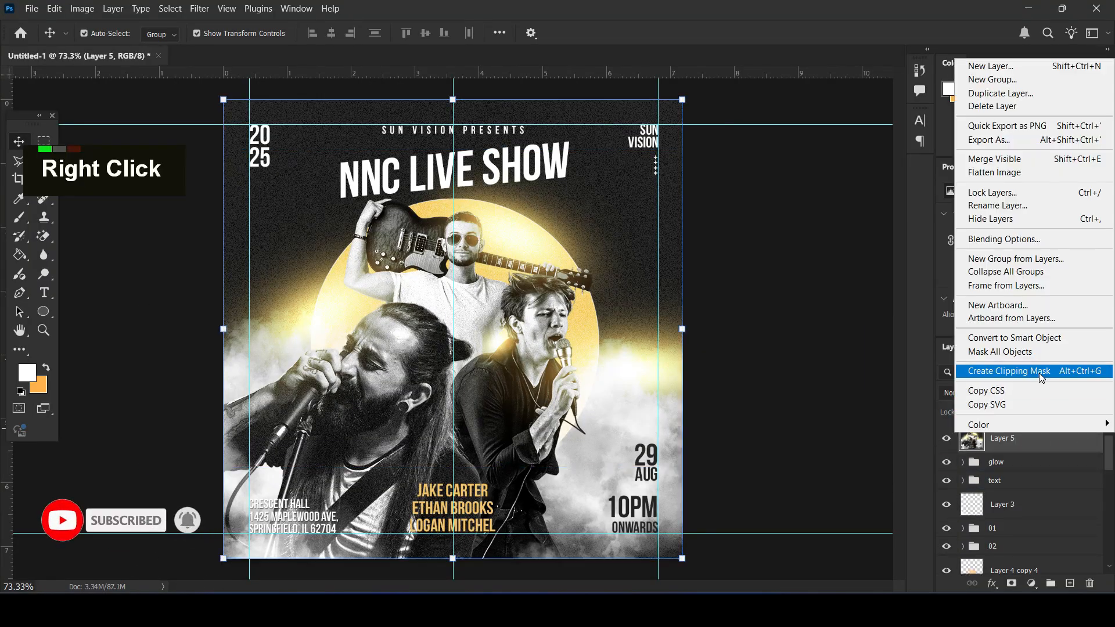
{"action": "left_click", "coordinate": [1016, 338]}
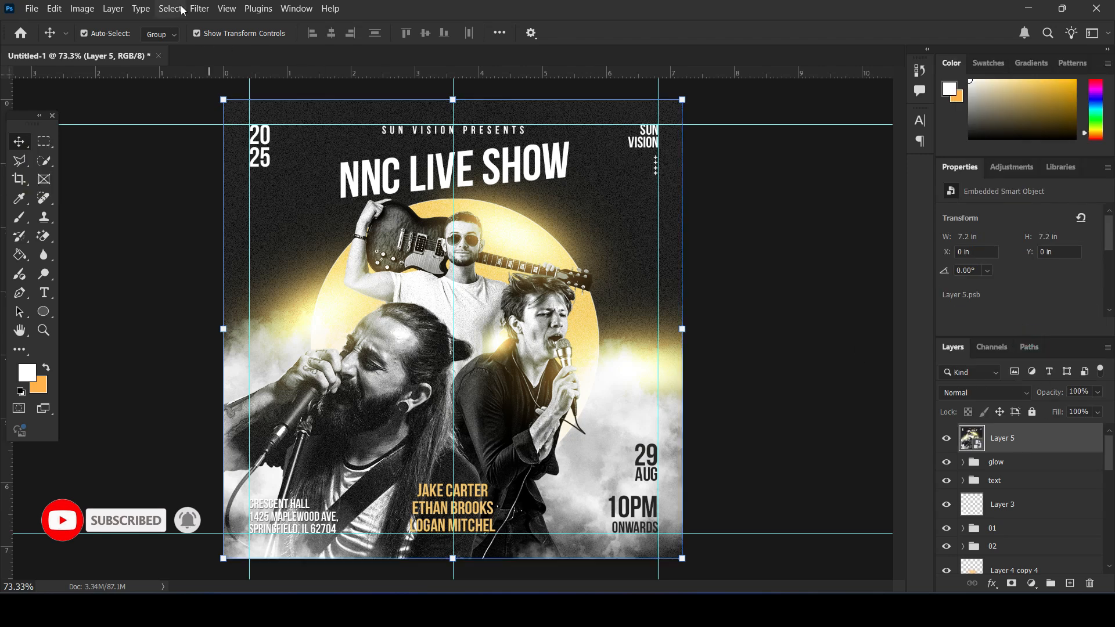
{"action": "left_click", "coordinate": [199, 8]}
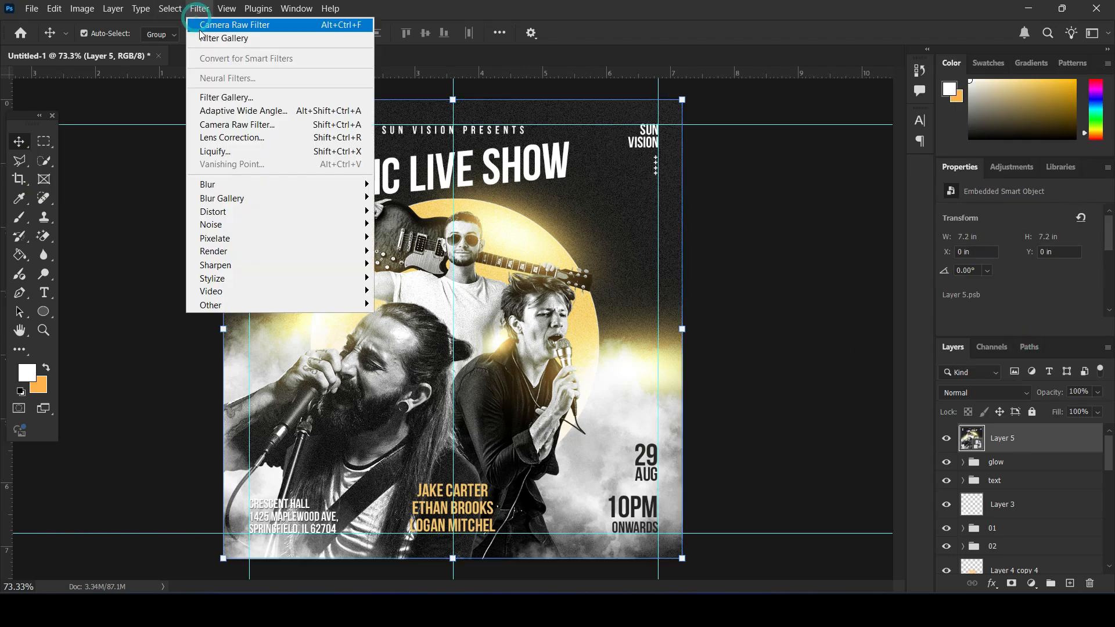
{"action": "left_click", "coordinate": [233, 124]}
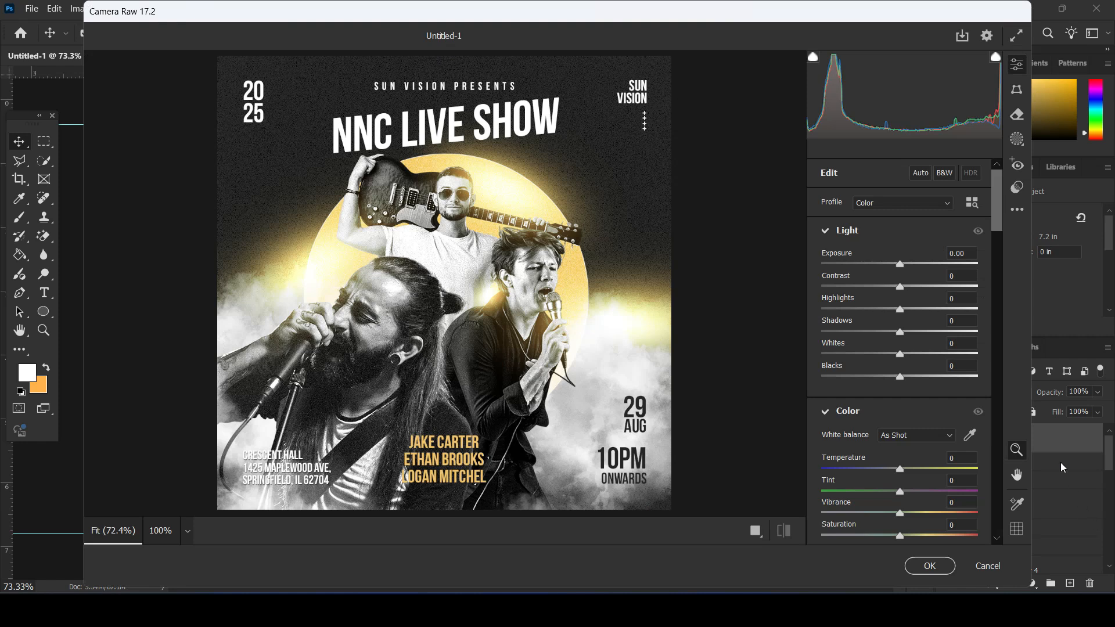
Set the Camera Raw light adjustments to exposure +0.15, highlights -7, shadows -1 and blacks -3
{"action": "left_click_drag", "start_coordinate": [902, 267], "coordinate": [904, 268]}
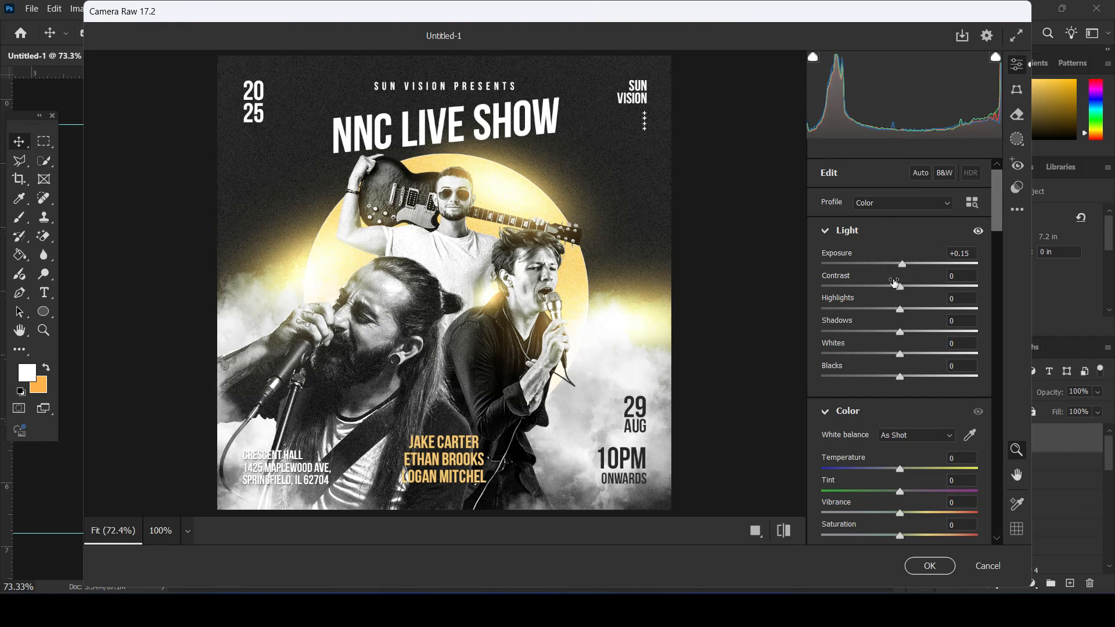
{"action": "left_click_drag", "start_coordinate": [902, 312], "coordinate": [906, 312]}
{"action": "left_click_drag", "start_coordinate": [899, 378], "coordinate": [897, 378]}
{"action": "left_click_drag", "start_coordinate": [902, 310], "coordinate": [901, 332]}
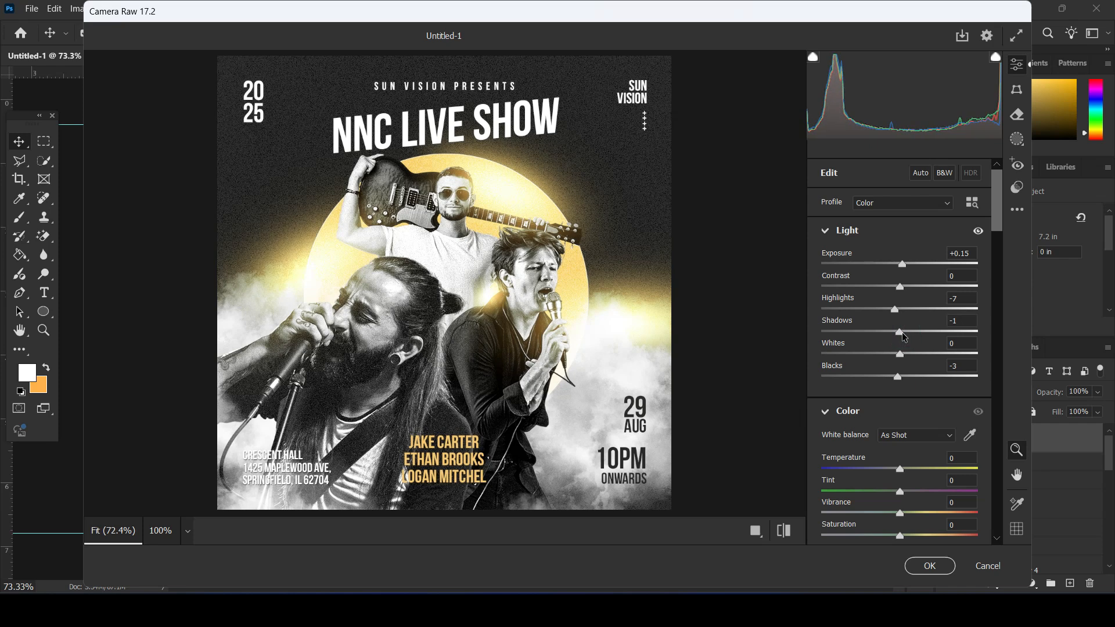
Set the Camera Raw effects to texture +12 and grain 29, and apply the filter
{"action": "scroll", "coordinate": [948, 413], "scroll_direction": "down", "scroll_amount": 10}
{"action": "scroll", "coordinate": [913, 265], "scroll_direction": "up", "scroll_amount": 5}
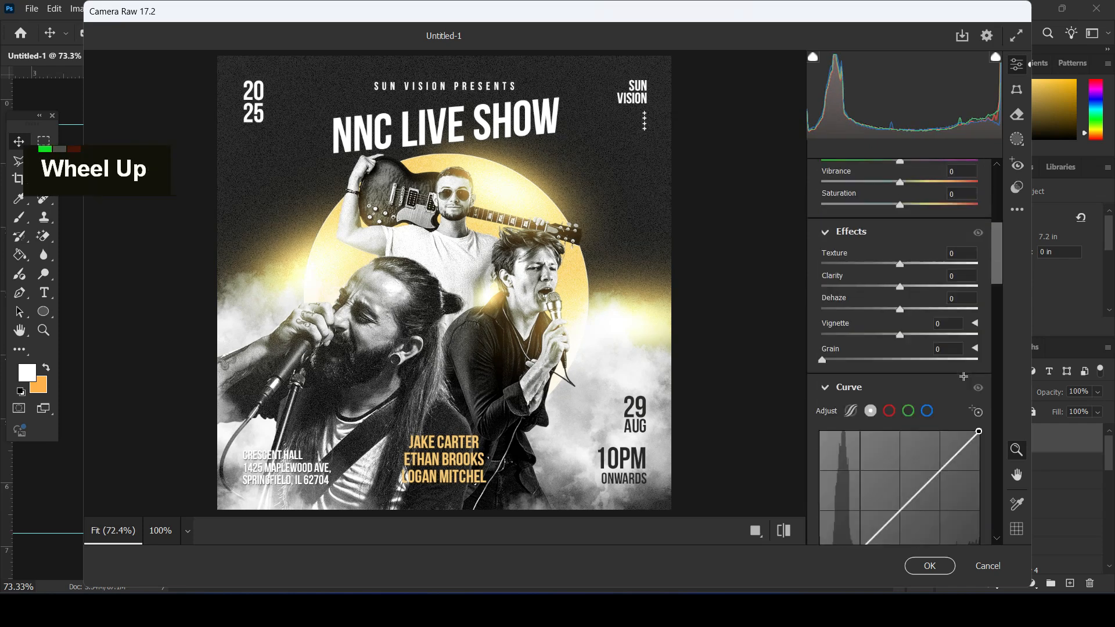
{"action": "left_click_drag", "start_coordinate": [901, 267], "coordinate": [911, 268]}
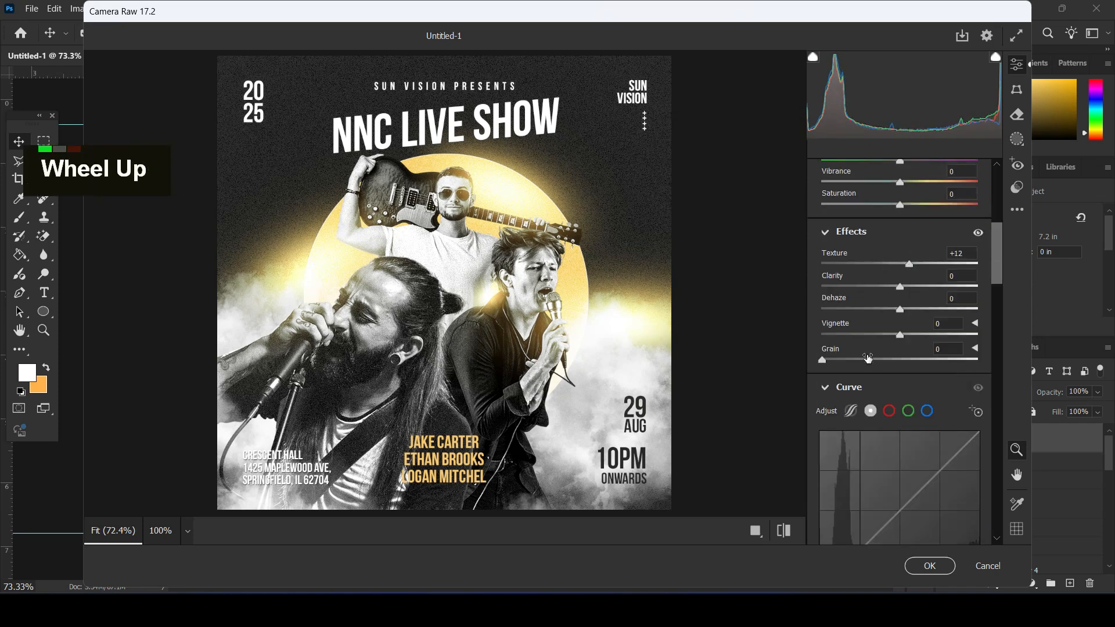
{"action": "left_click_drag", "start_coordinate": [862, 363], "coordinate": [882, 366]}
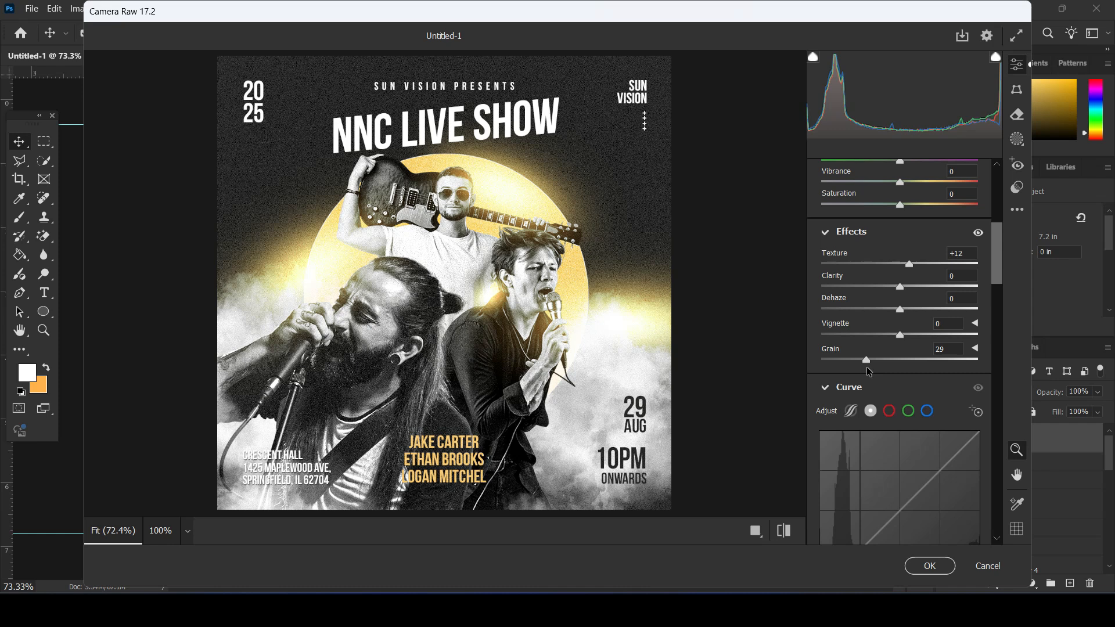
{"action": "left_click", "coordinate": [929, 566]}
Deselect the graded layer and remove all horizontal and vertical guides from the poster
{"action": "scroll", "coordinate": [786, 328], "scroll_direction": "down", "scroll_amount": 3, "text": "alt"}
{"action": "left_click", "coordinate": [782, 327]}
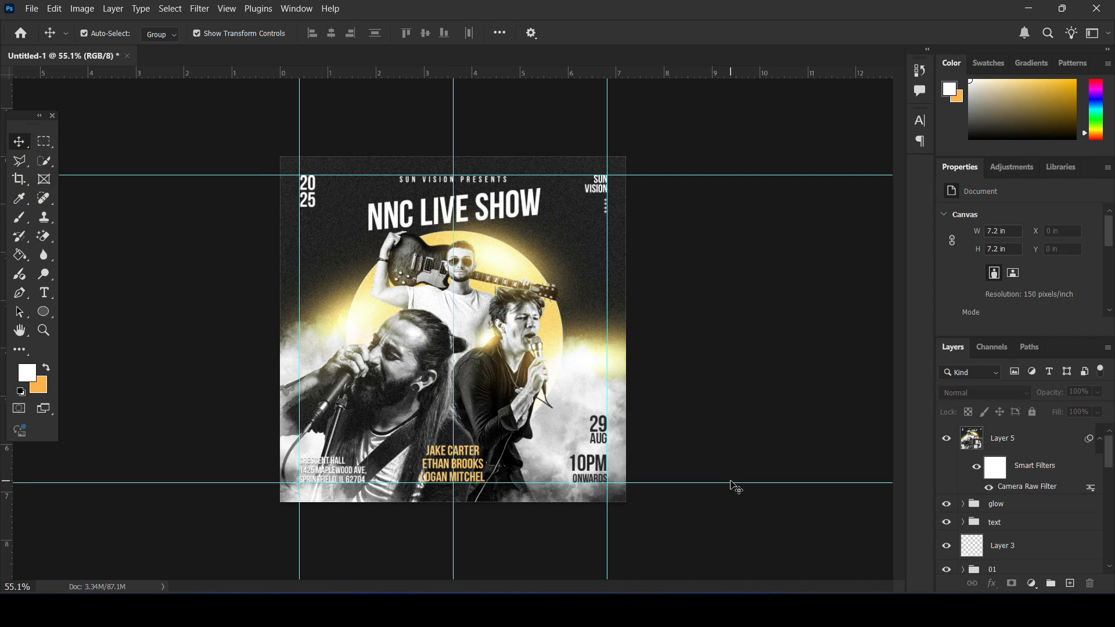
{"action": "scroll", "coordinate": [736, 399], "scroll_direction": "up", "scroll_amount": 1, "text": "alt"}
{"action": "left_click", "coordinate": [766, 393]}
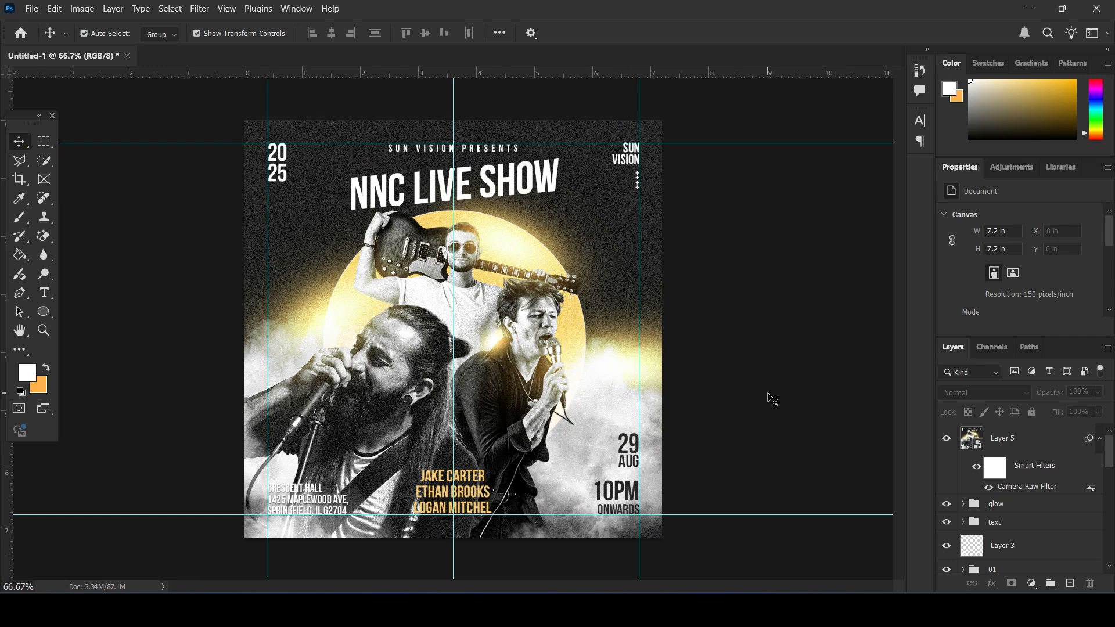
{"action": "left_click_drag", "start_coordinate": [724, 142], "coordinate": [723, 73]}
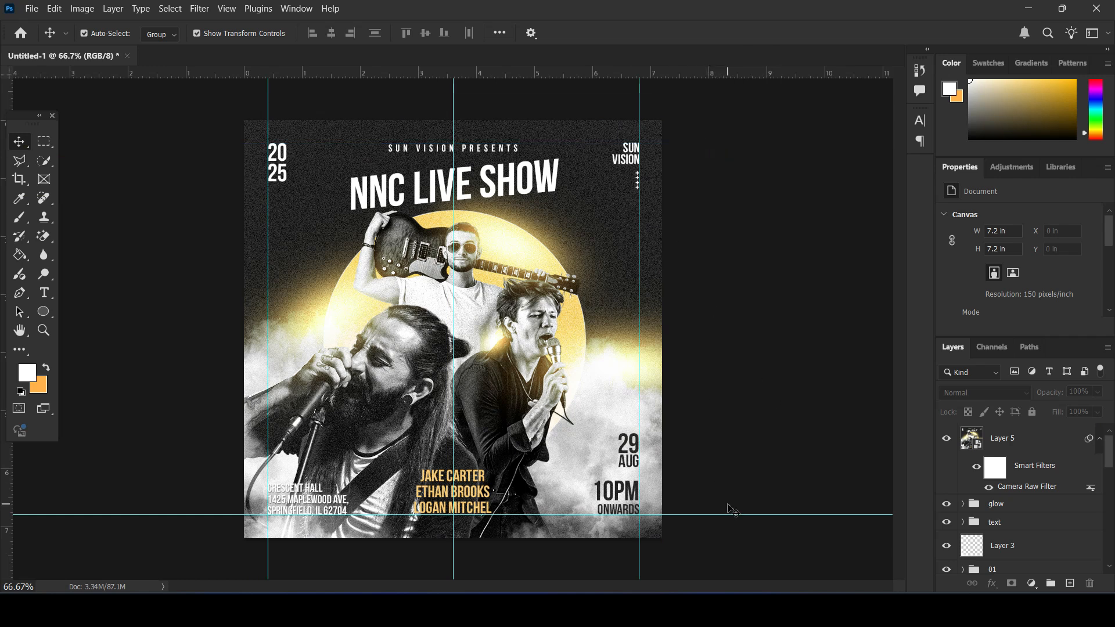
{"action": "left_click_drag", "start_coordinate": [733, 514], "coordinate": [5, 302]}
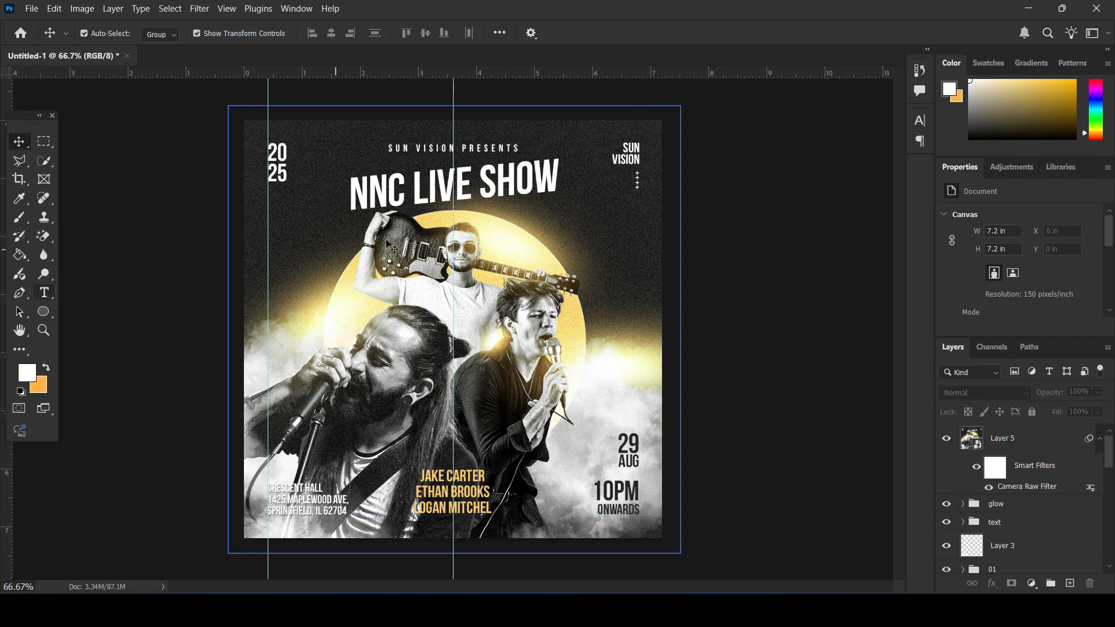
{"action": "left_click_drag", "start_coordinate": [452, 103], "coordinate": [5, 196]}
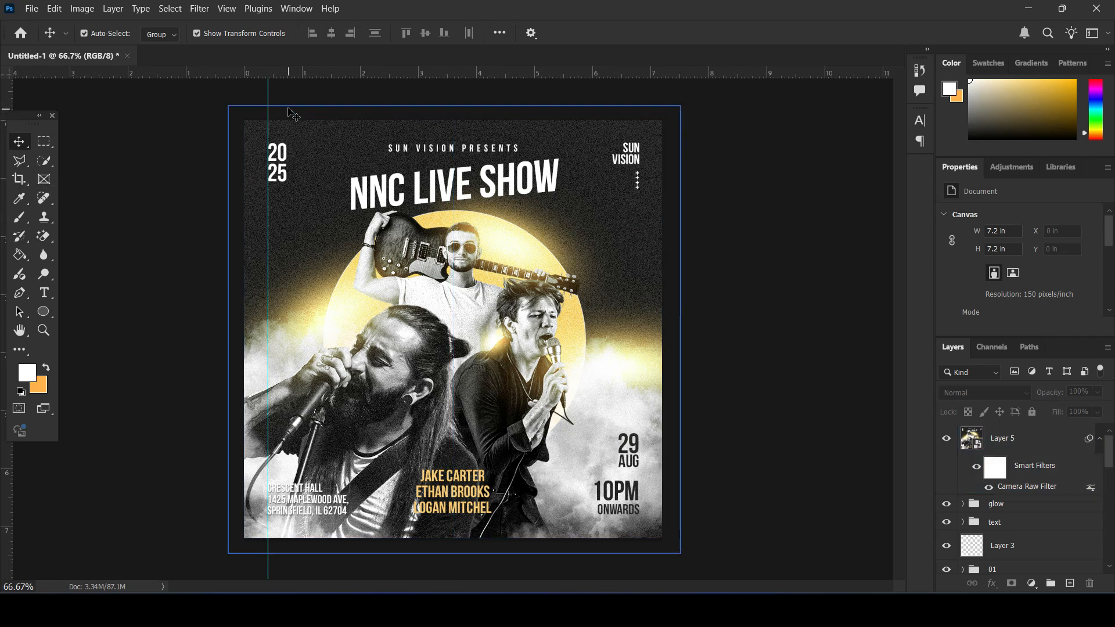
{"action": "left_click_drag", "start_coordinate": [268, 94], "coordinate": [5, 172]}
{"action": "left_click", "coordinate": [138, 176]}
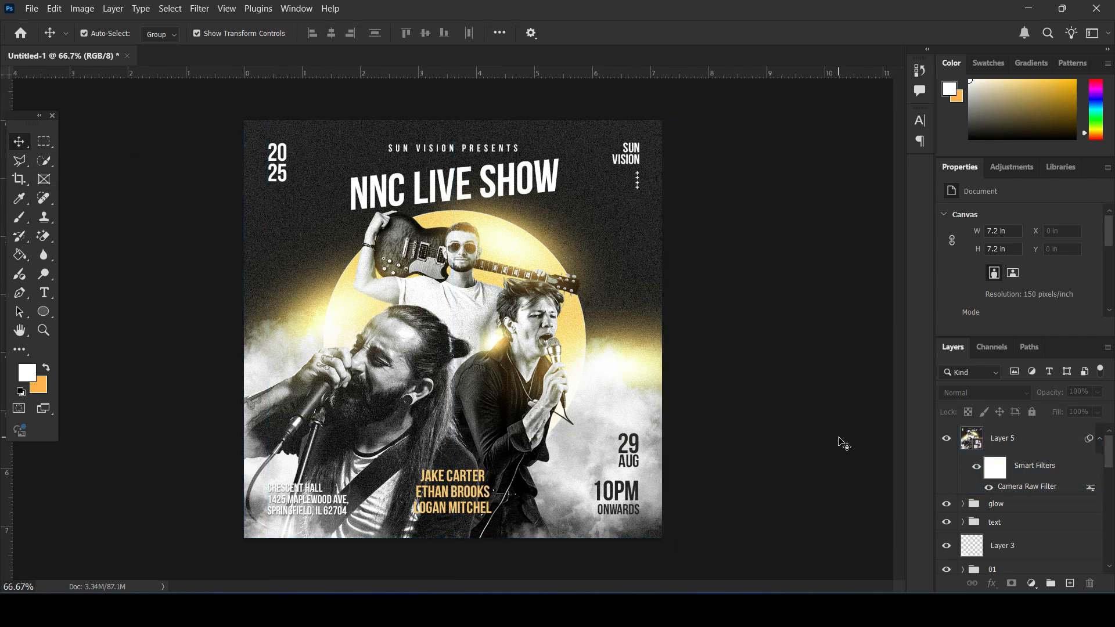